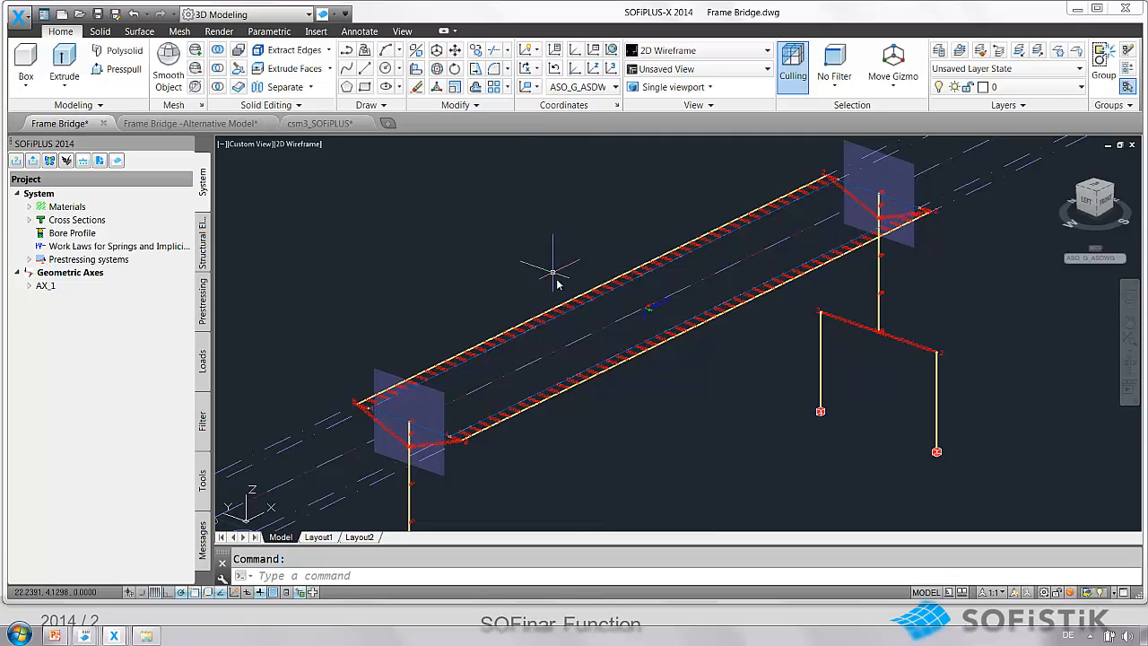
Switch to the Frame Bridge -Alternative Model drawing.
mouse_move(531, 375)
middle_mouse_down("shift")
mouse_move(519, 365)
mouse_move(538, 363)
mouse_move(521, 377)
middle_mouse_up("shift")
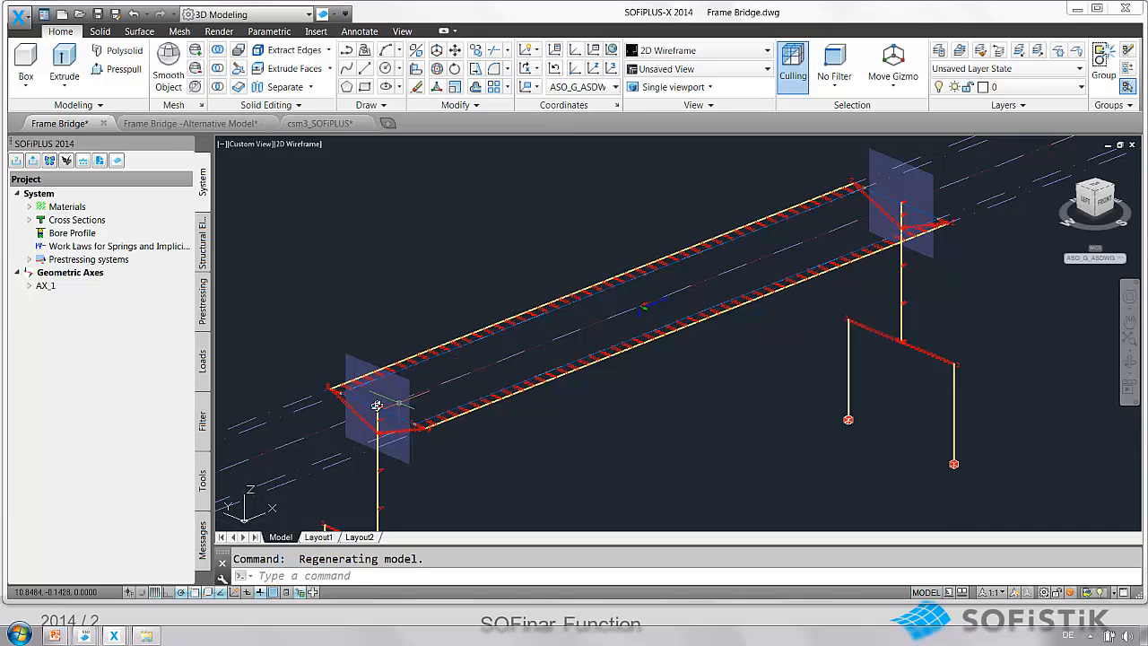
left_click(175, 127)
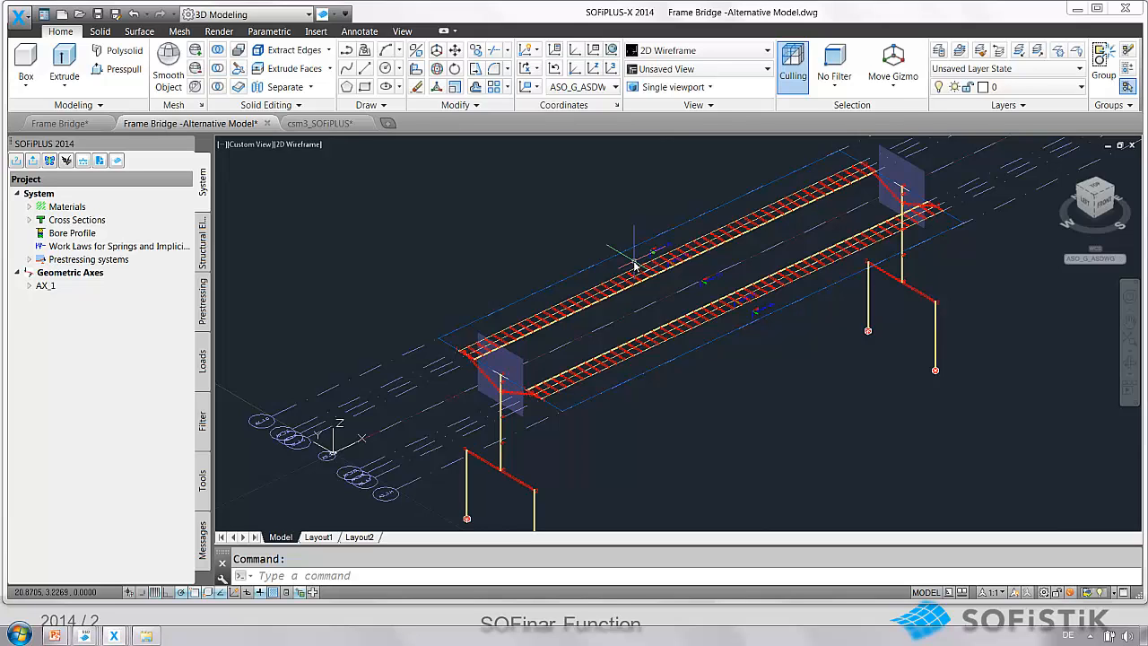
middle_click_drag(635, 264, 637, 265, "shift")
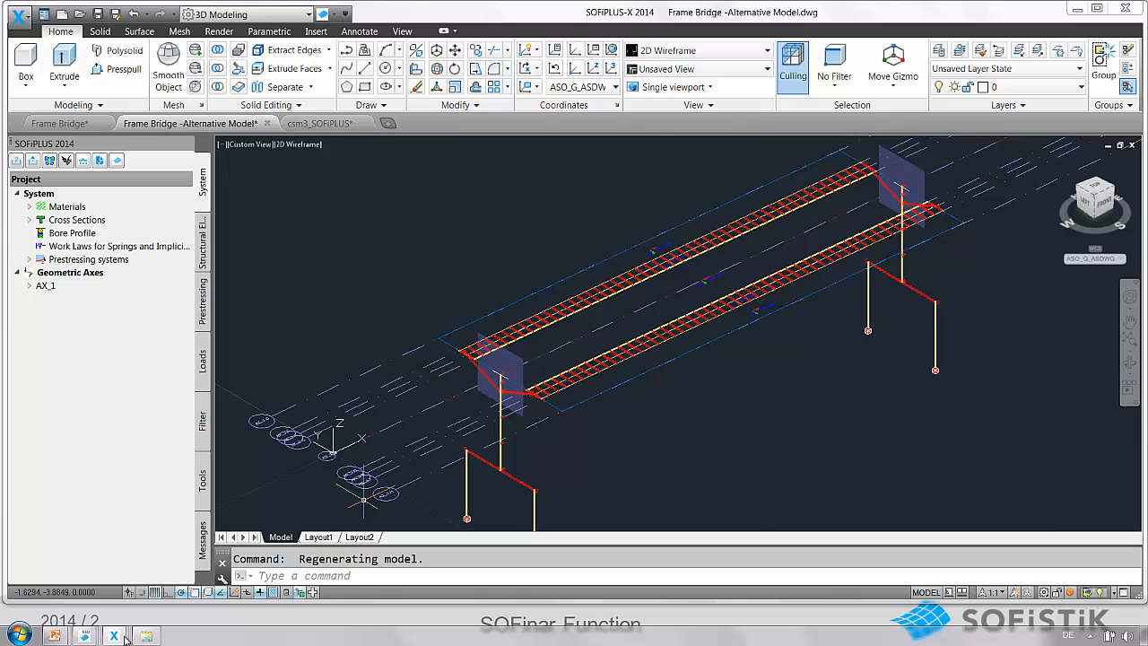
Open the alternative model in SOFiSTiK Structural Desktop and view the bridge model in 3D.
left_click(32, 160)
left_click(648, 518)
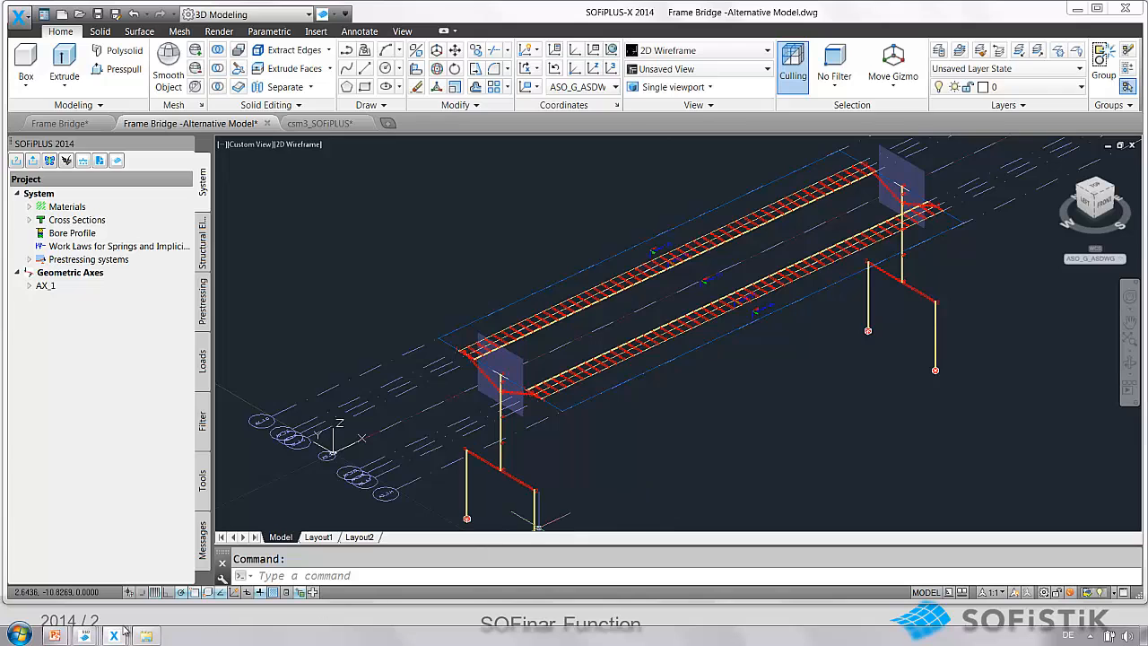
mouse_move(84, 636)
left_click(255, 569)
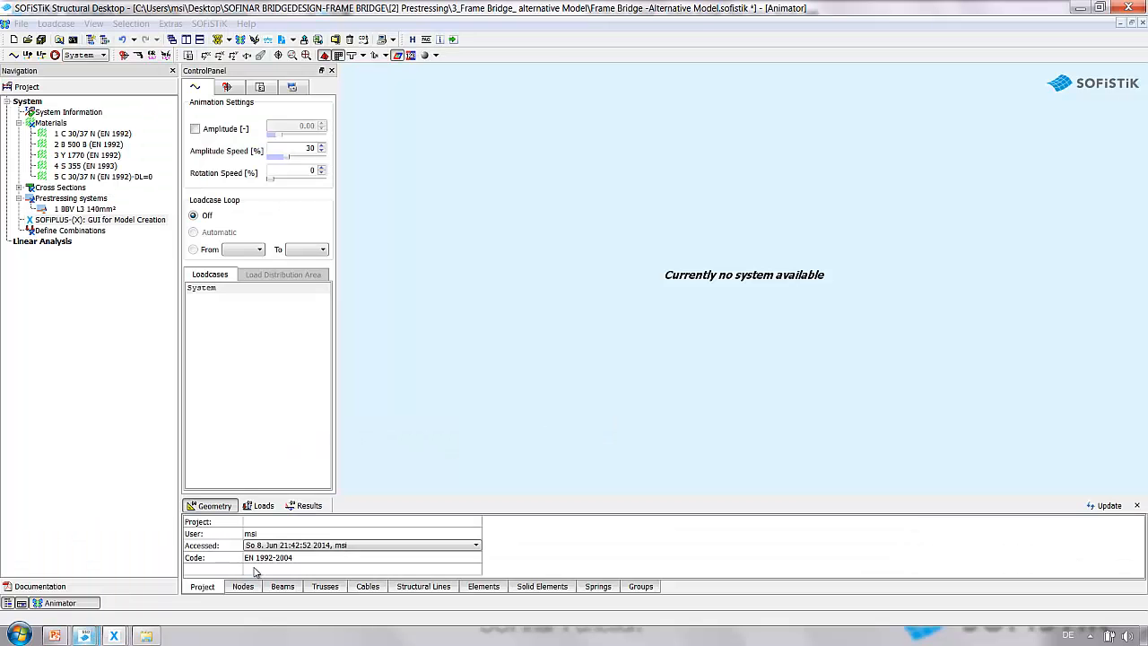
left_click_drag(500, 334, 594, 309)
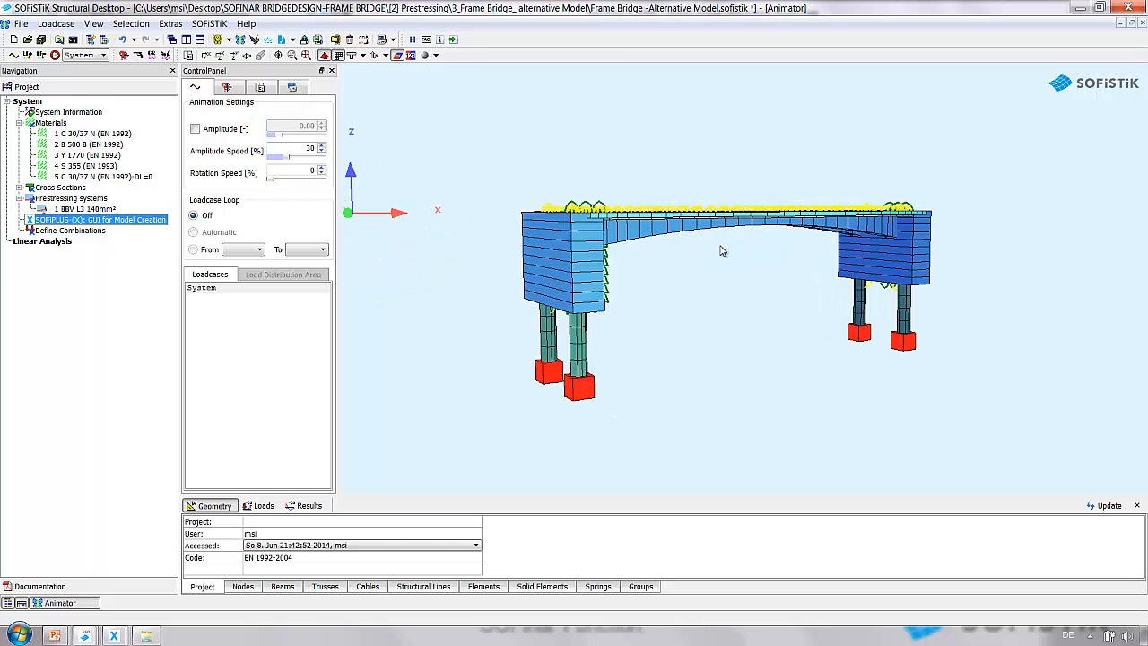
scroll(866, 215, "up", 2)
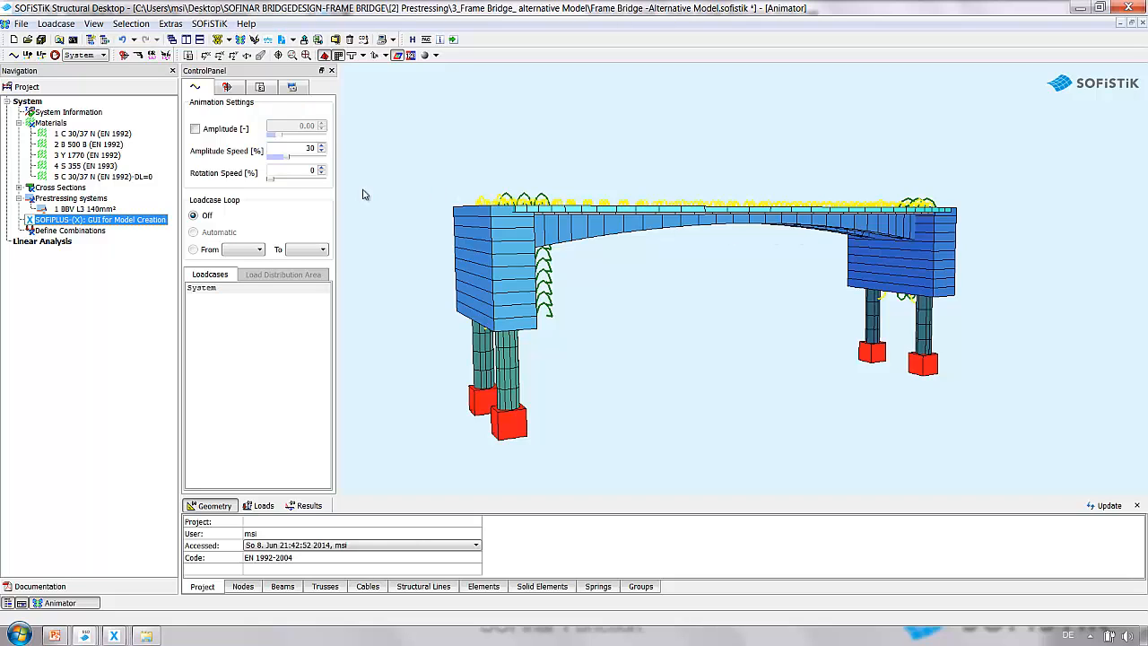
Insert a new Text Editor (Teddy) task into the project below Linear Analysis.
right_click(21, 286)
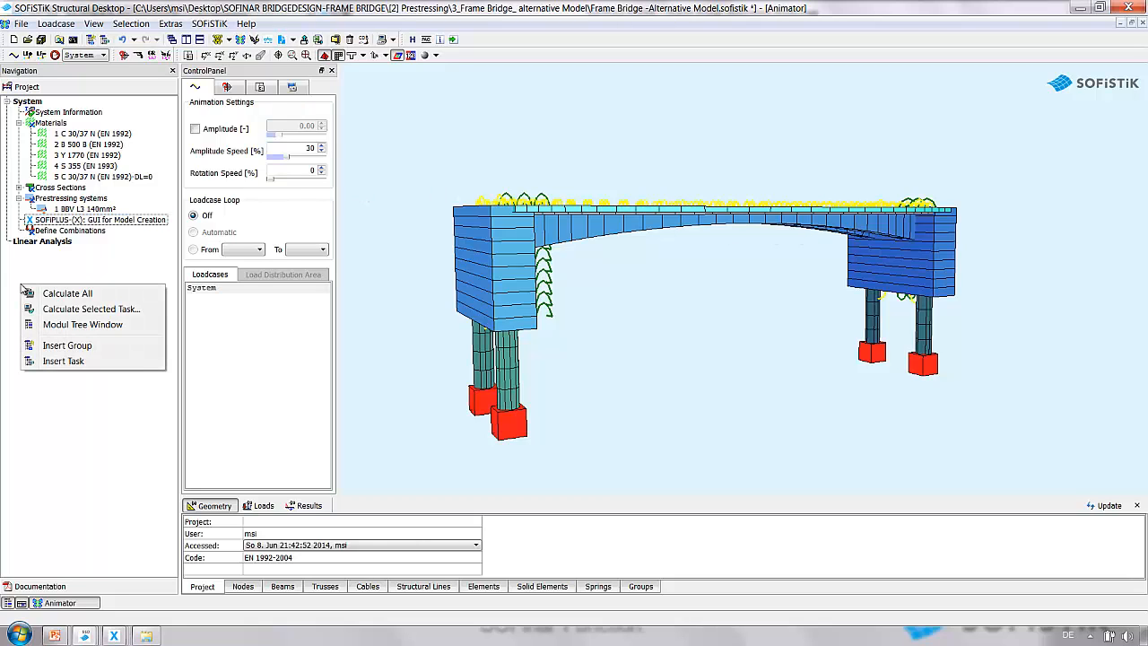
left_click(97, 363)
scroll(549, 377, "down", 10)
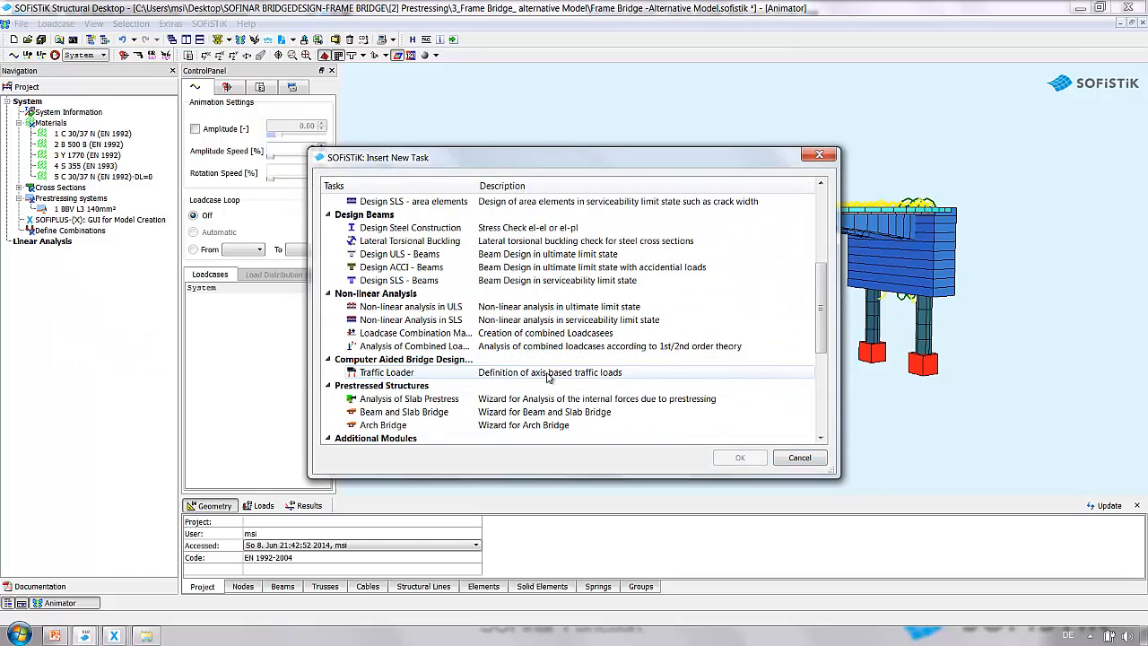
left_click(403, 439)
double_click(403, 439)
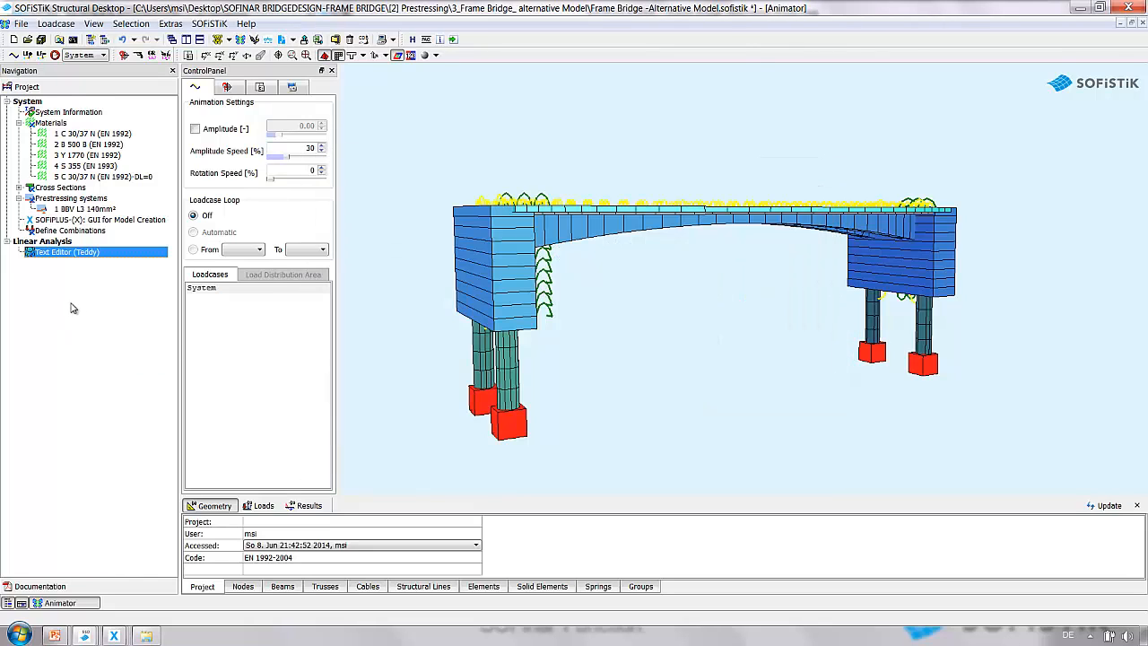
Rename the new Teddy task to 'Addtional properties-ortho-shell elements' and copy its name.
right_click(82, 253)
left_click(128, 281)
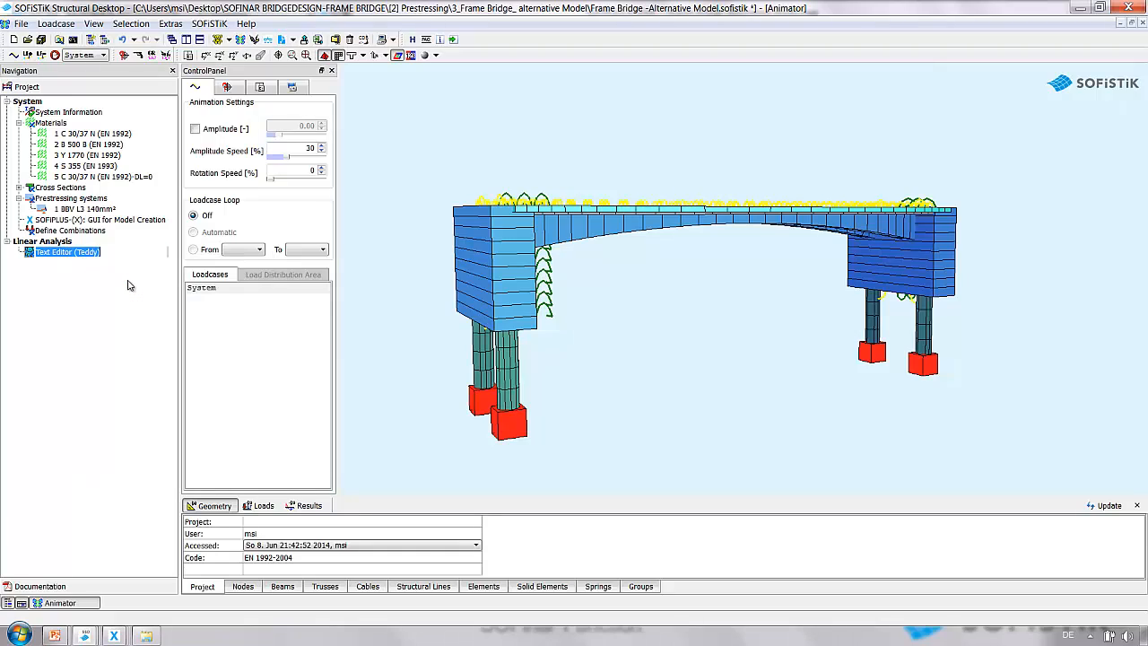
key("BackSpace")
type("Addtional properties ")
type("ortho-")
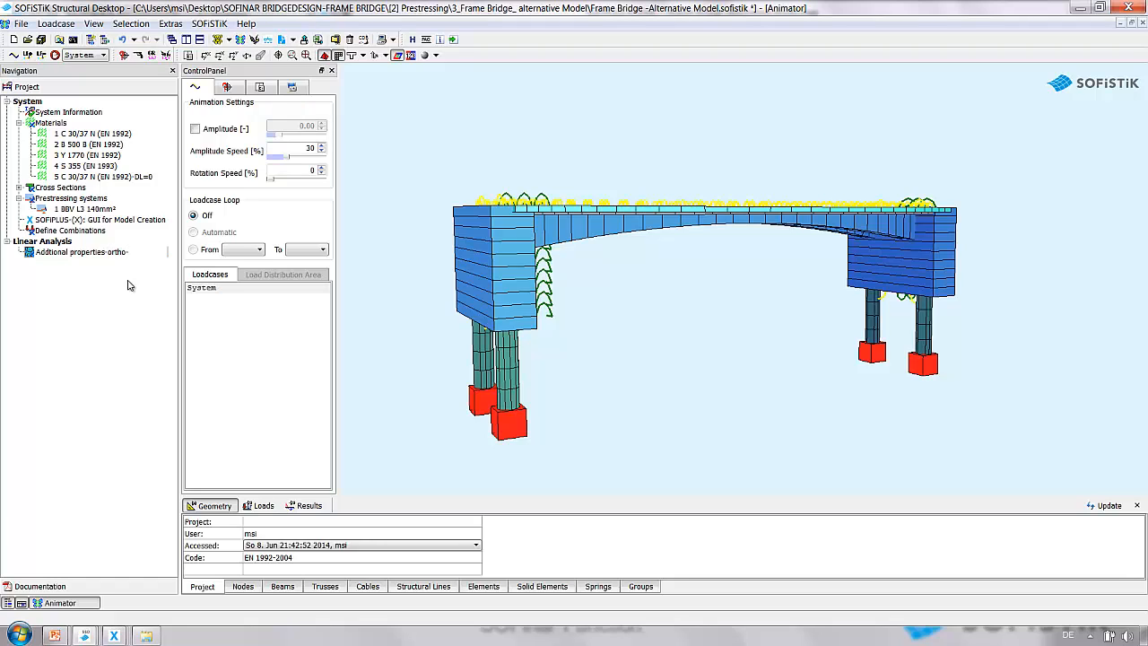
type(" shell elements")
left_click_drag(167, 252, 9, 257)
key("ctrl+c")
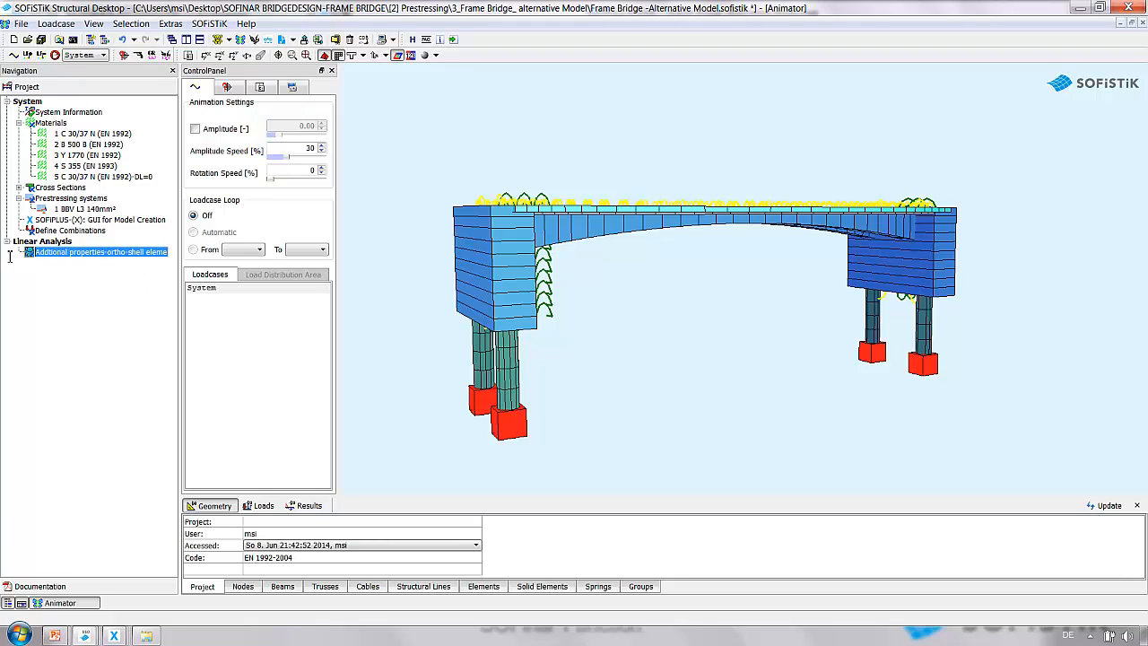
key("Return")
Open the task in the text editor and start an ASE program block with prog ase.
double_click(32, 253)
left_click(328, 82)
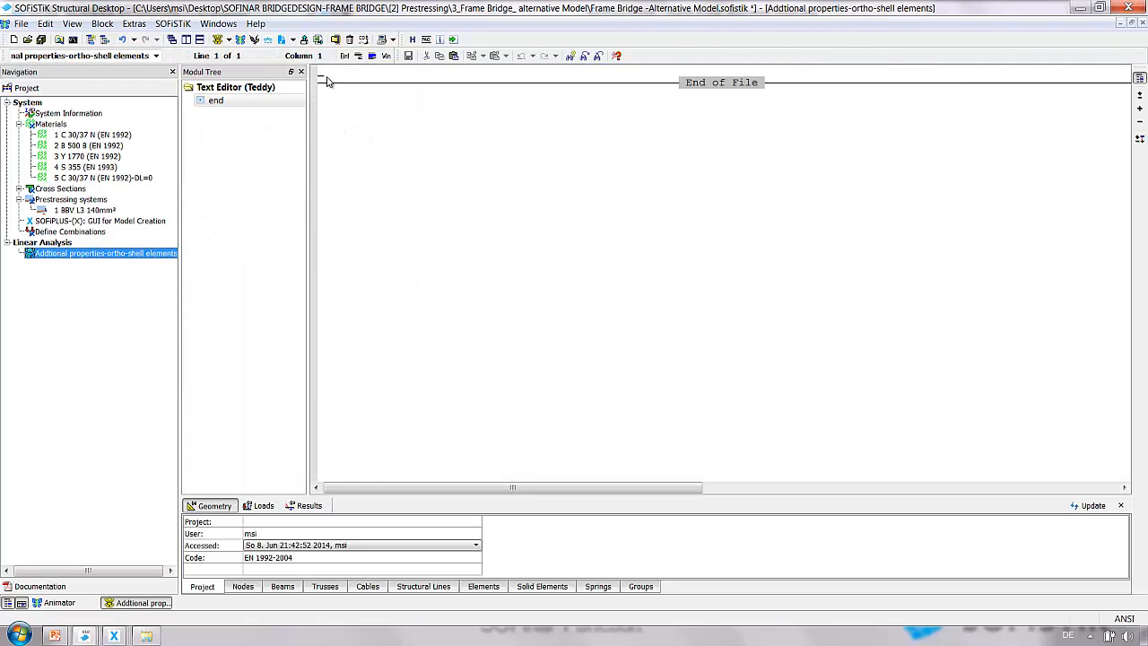
type("prog")
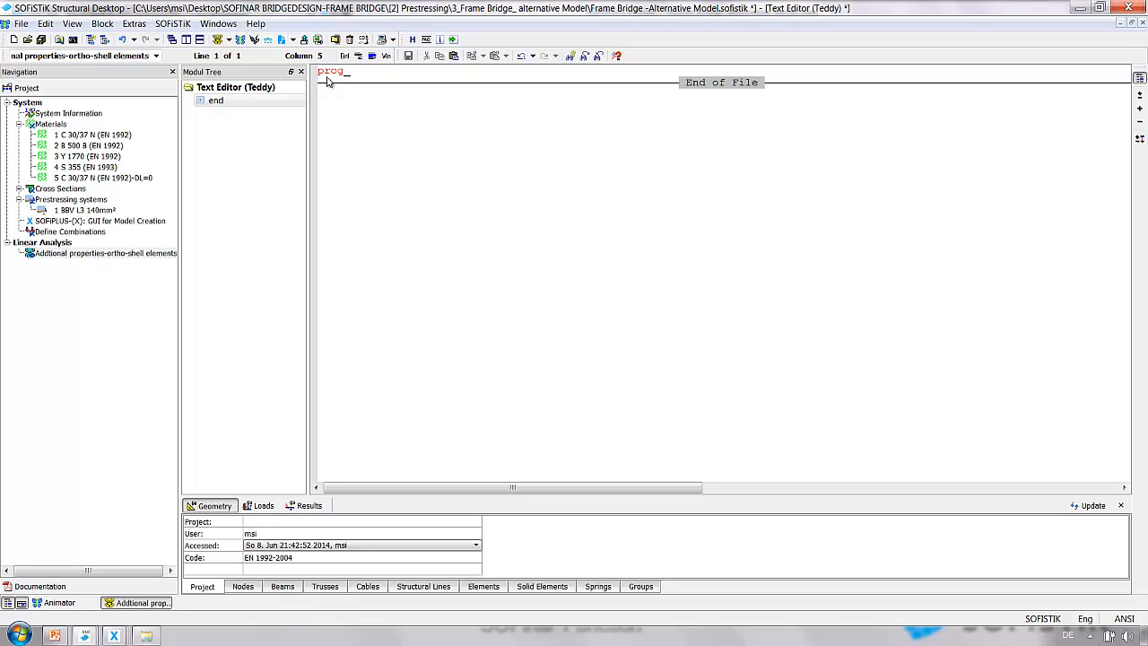
type(" ase")
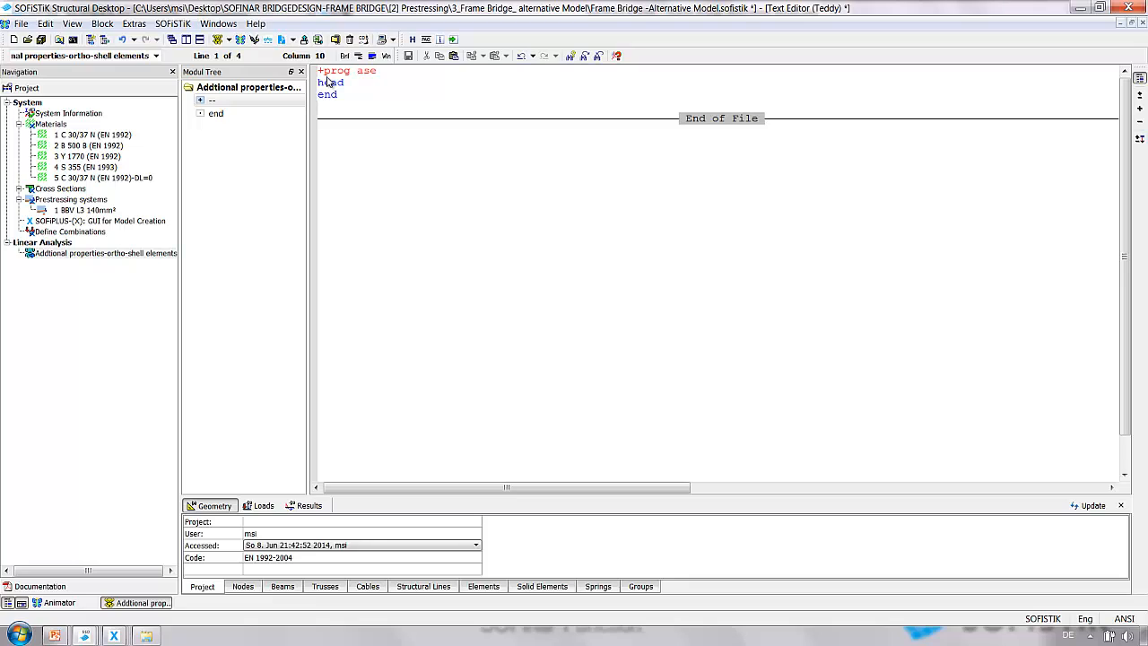
Set the head line title to 'Addtional properties-ortho-shell elements' by pasting the task name in quotes.
key("Down")
key("BackSpace")
key("BackSpace")
key("BackSpace")
key("BackSpace")
key("BackSpace")
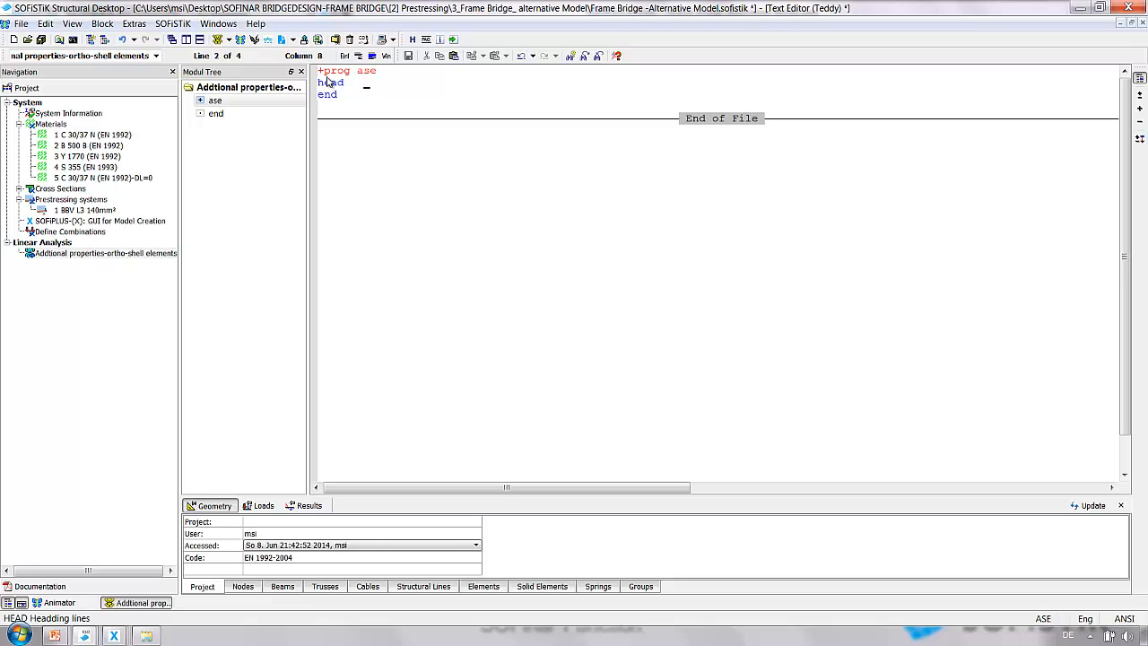
type("'")
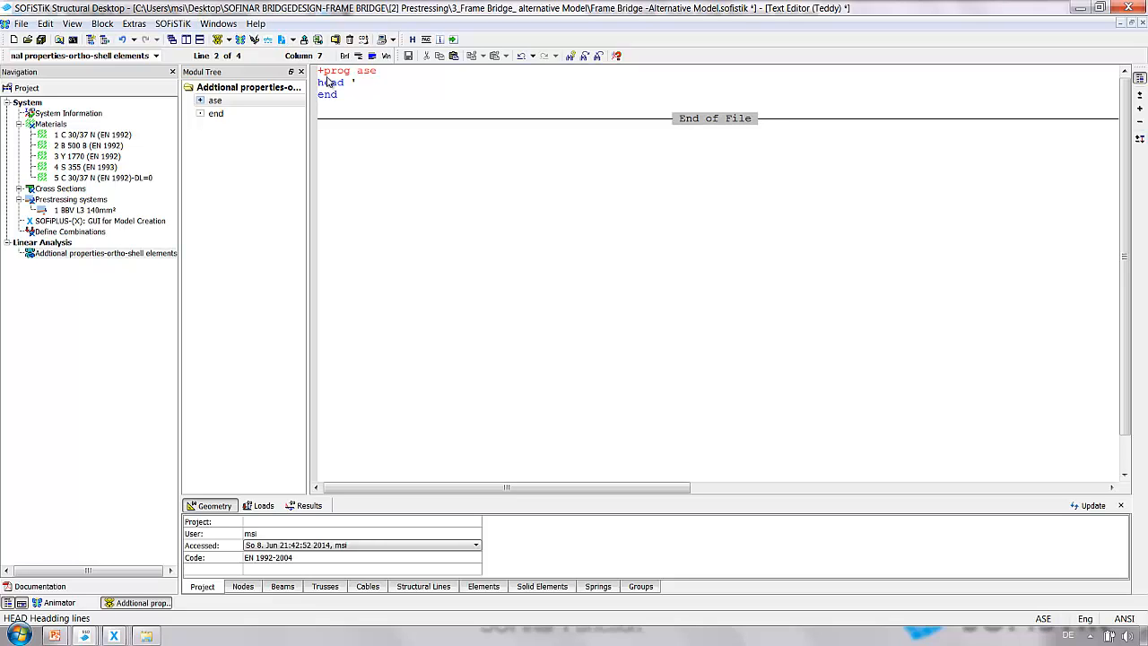
key("ctrl+v")
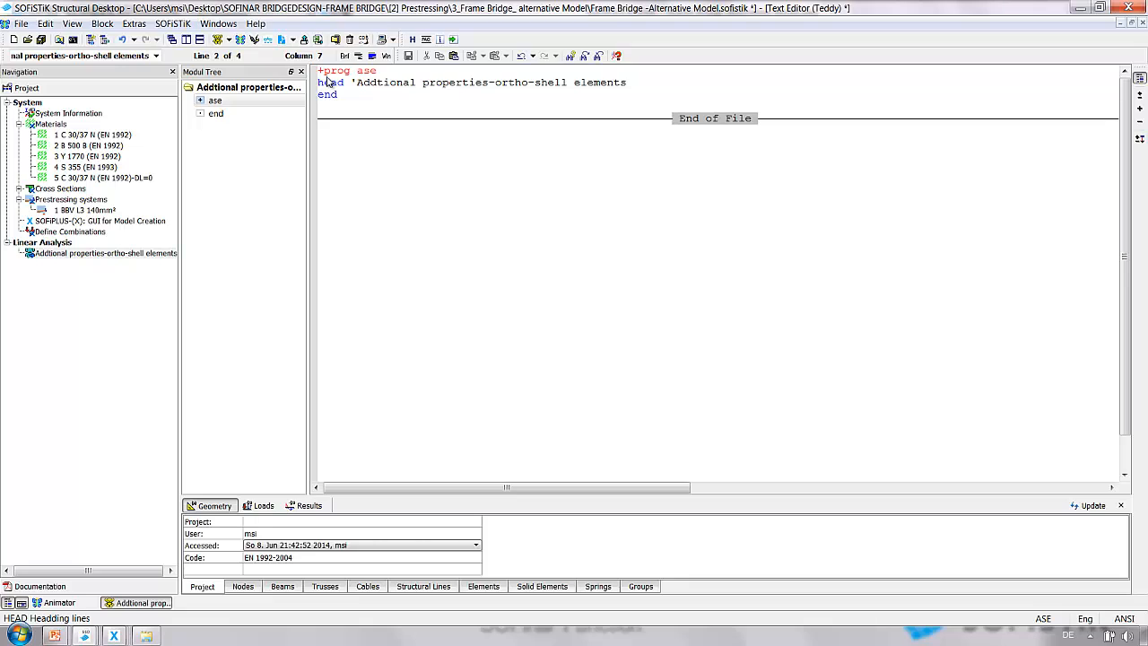
left_click(632, 84)
type("'")
key("Return")
key("Return")
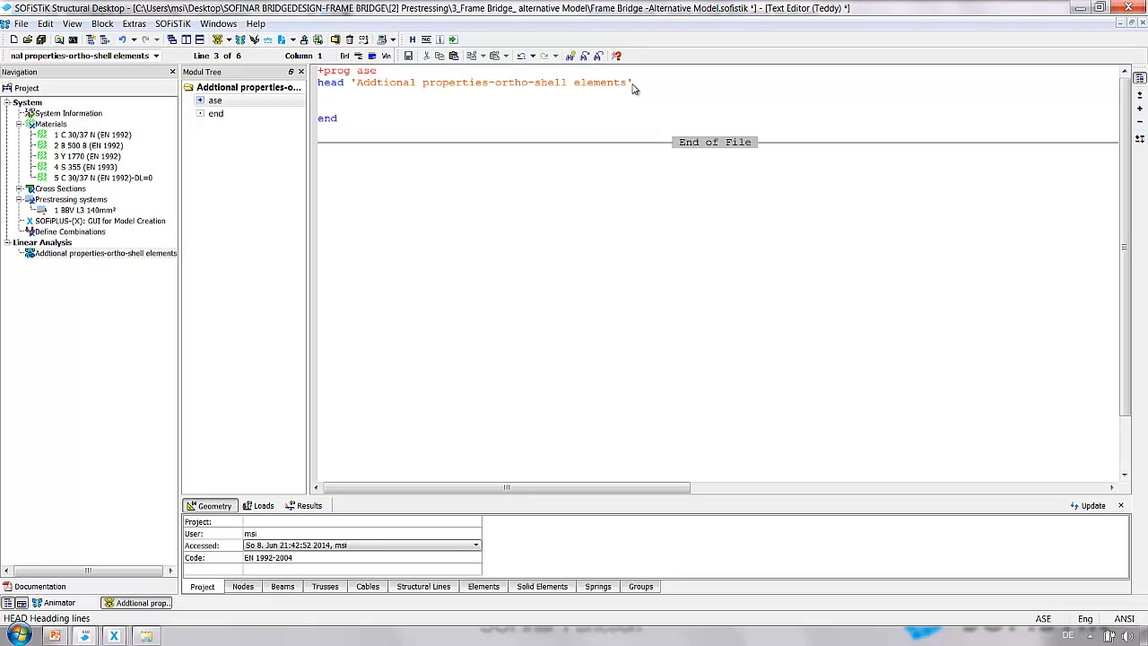
Add a grp - line selecting all groups and open the GRP input help.
type("grp")
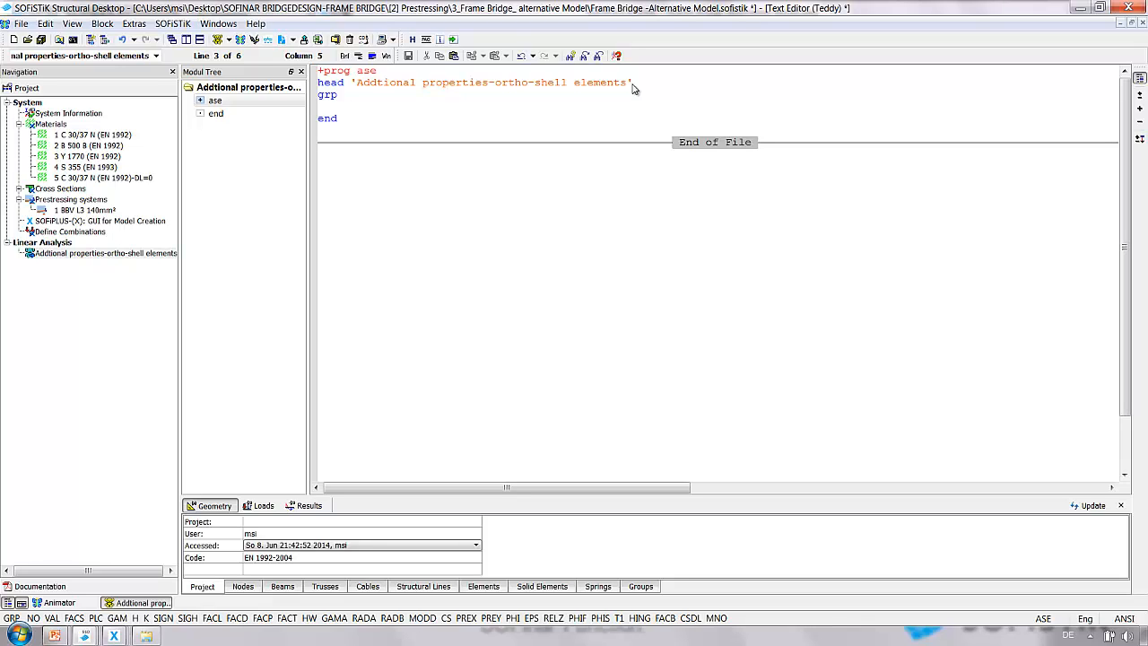
key("Return")
key("Return")
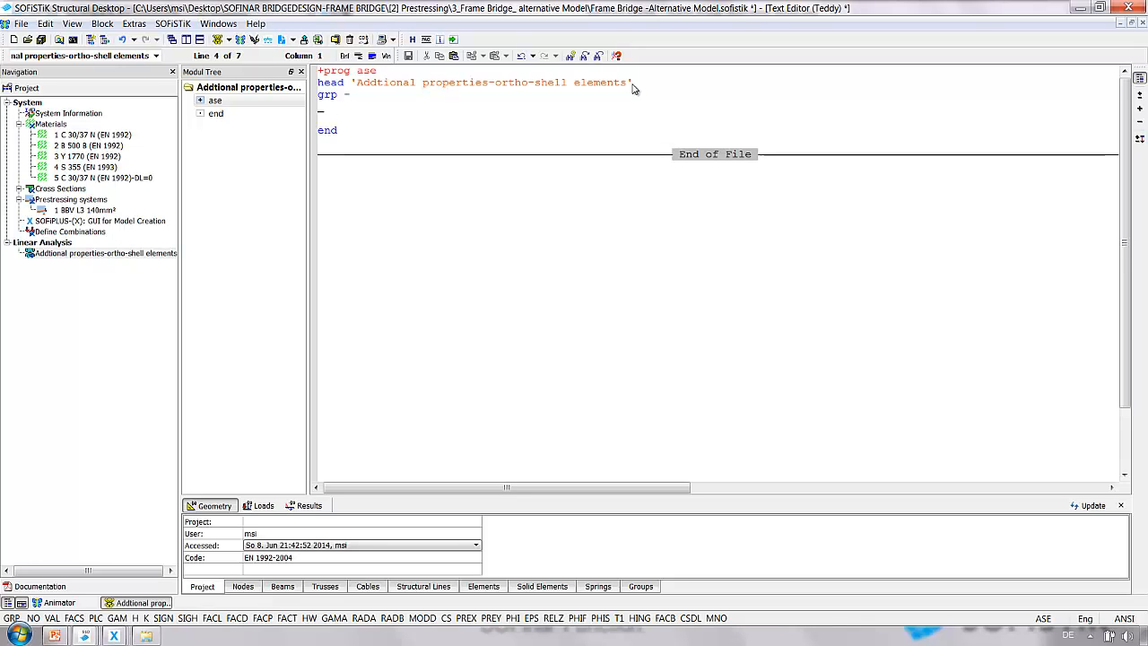
key("F1")
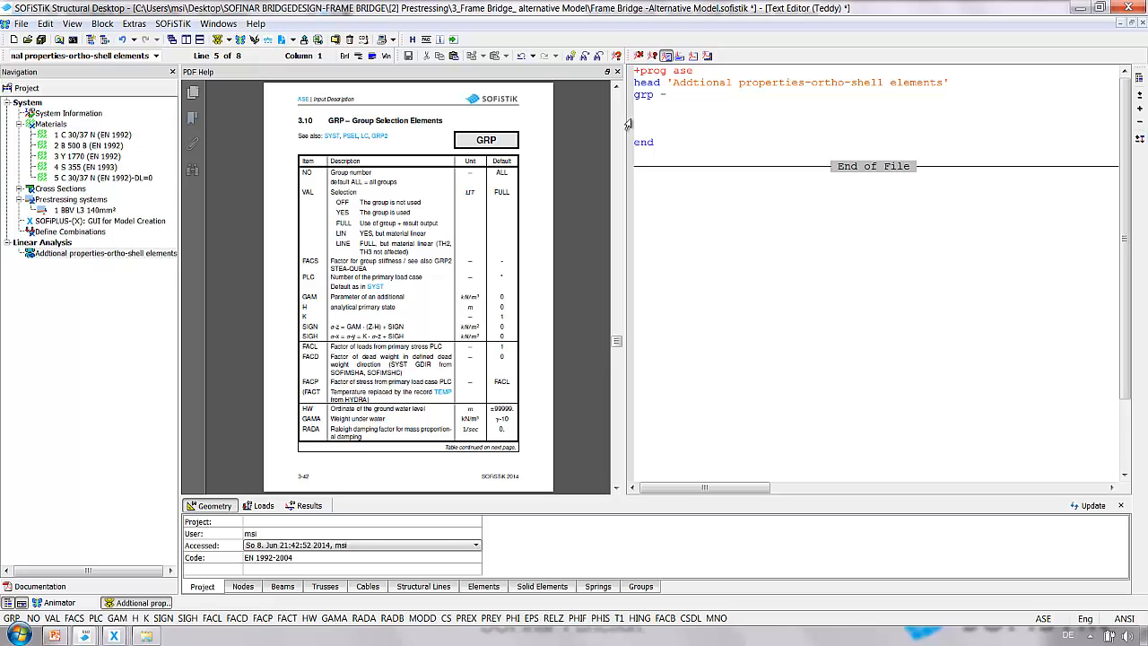
Add a grp2 line for group 110 with quex 0.001 to reduce the QUAD axial stiffness.
left_click(630, 120)
left_click(636, 120)
type("grp2")
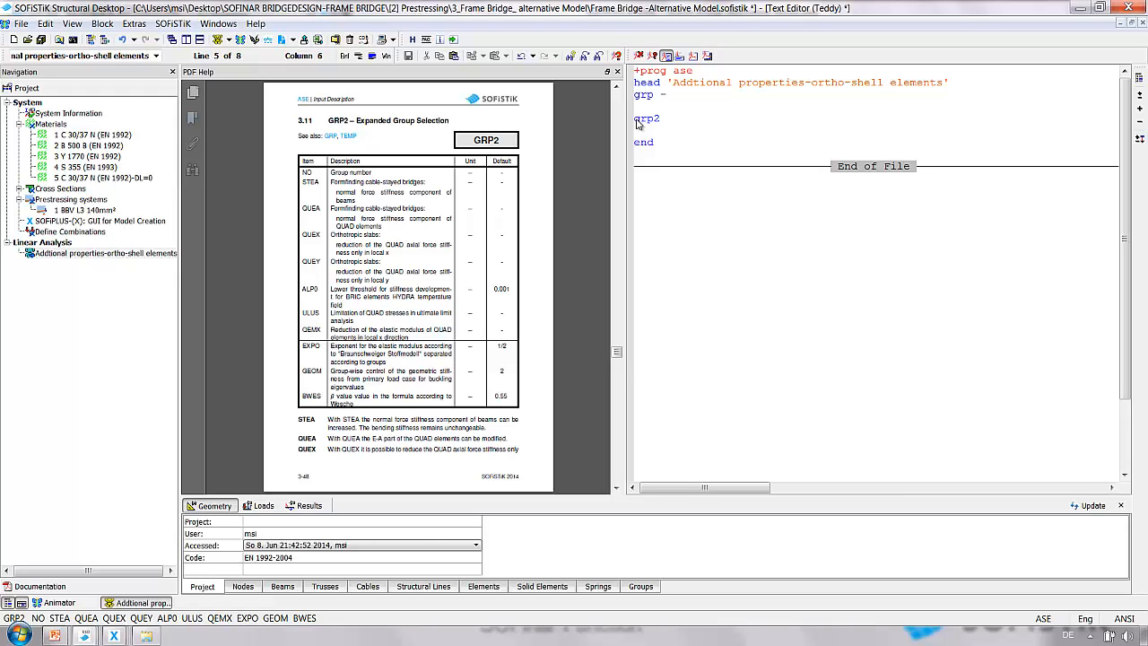
type("no 110 quex 0.001")
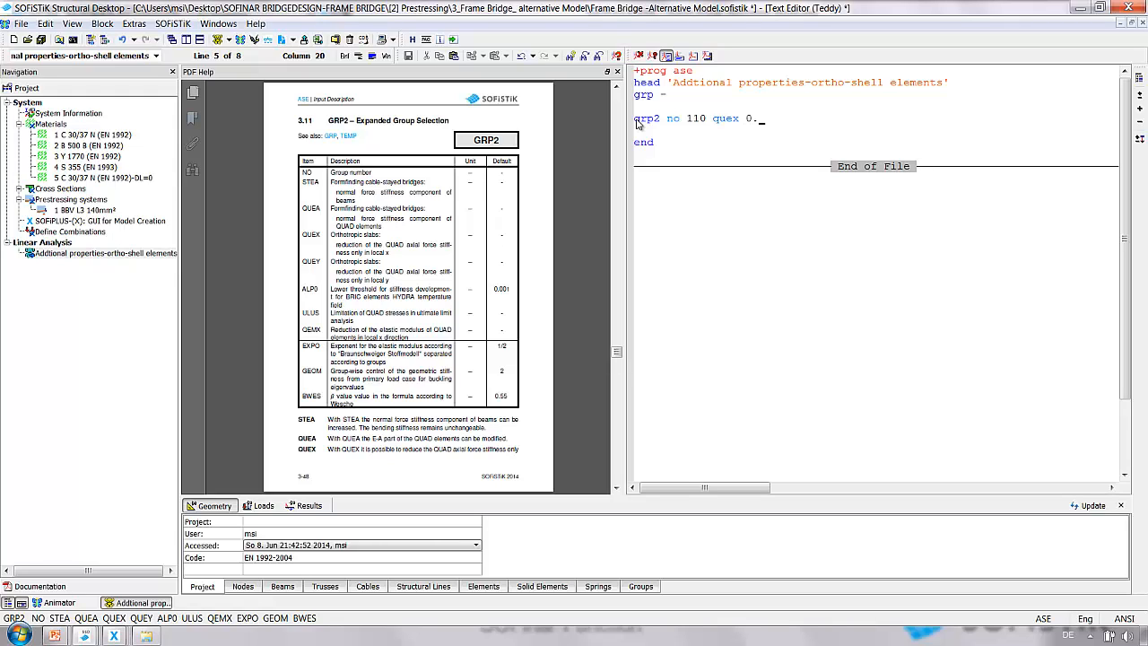
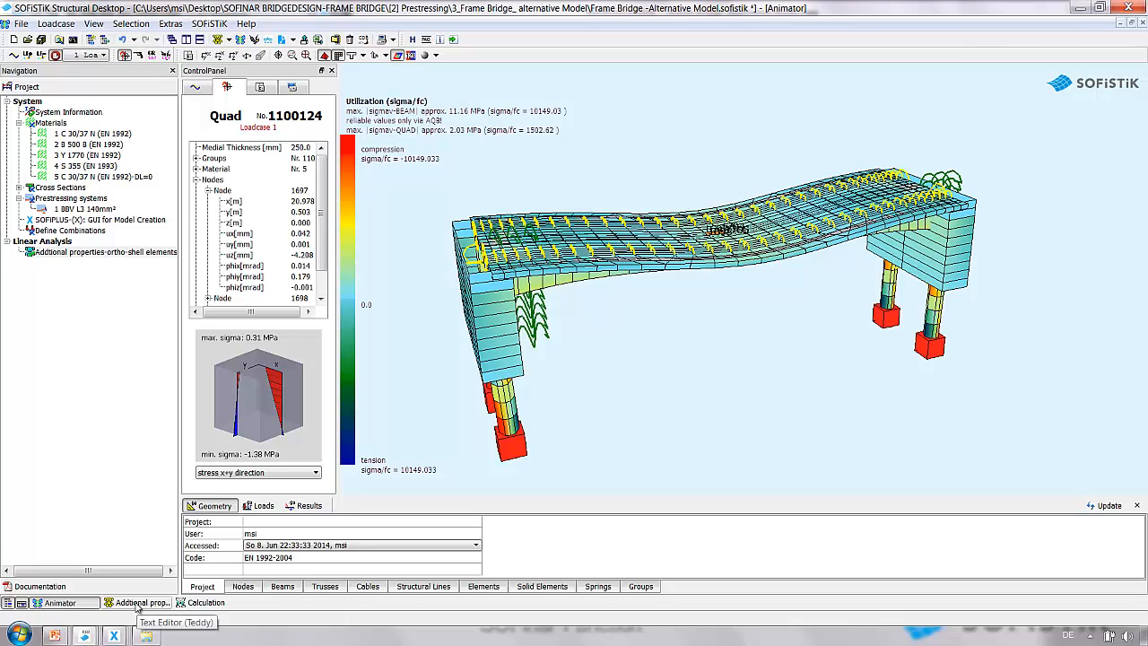
Open the task in the text editor and activate the grp2 line by deleting its leading $ comment marker.
left_click(137, 603)
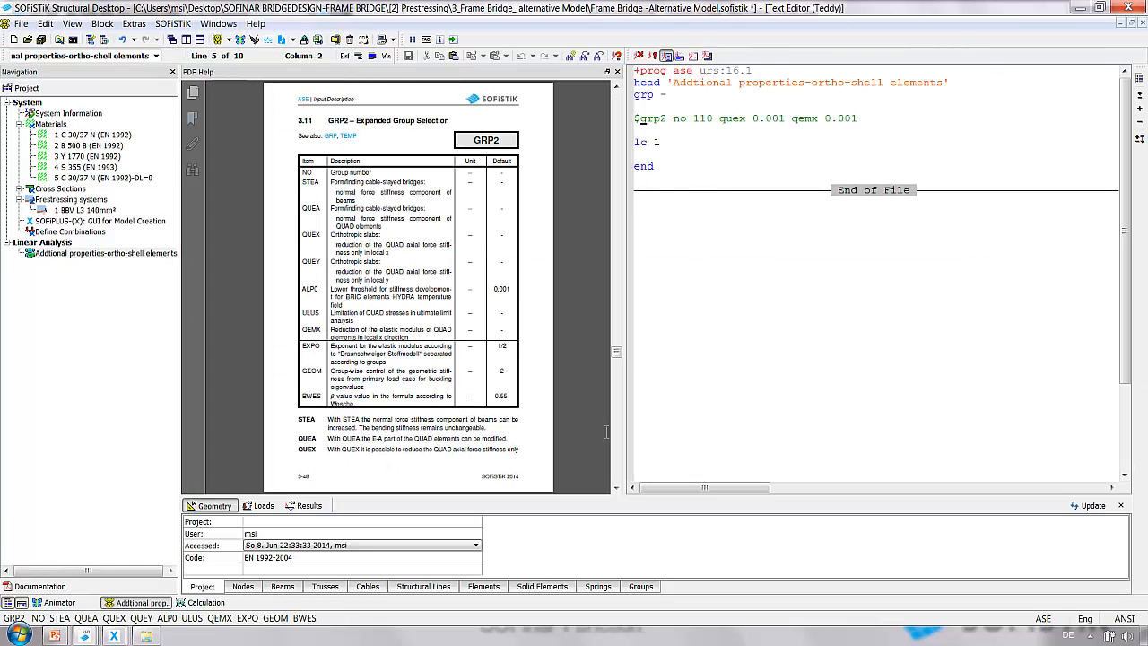
left_click(639, 119)
key("Delete")
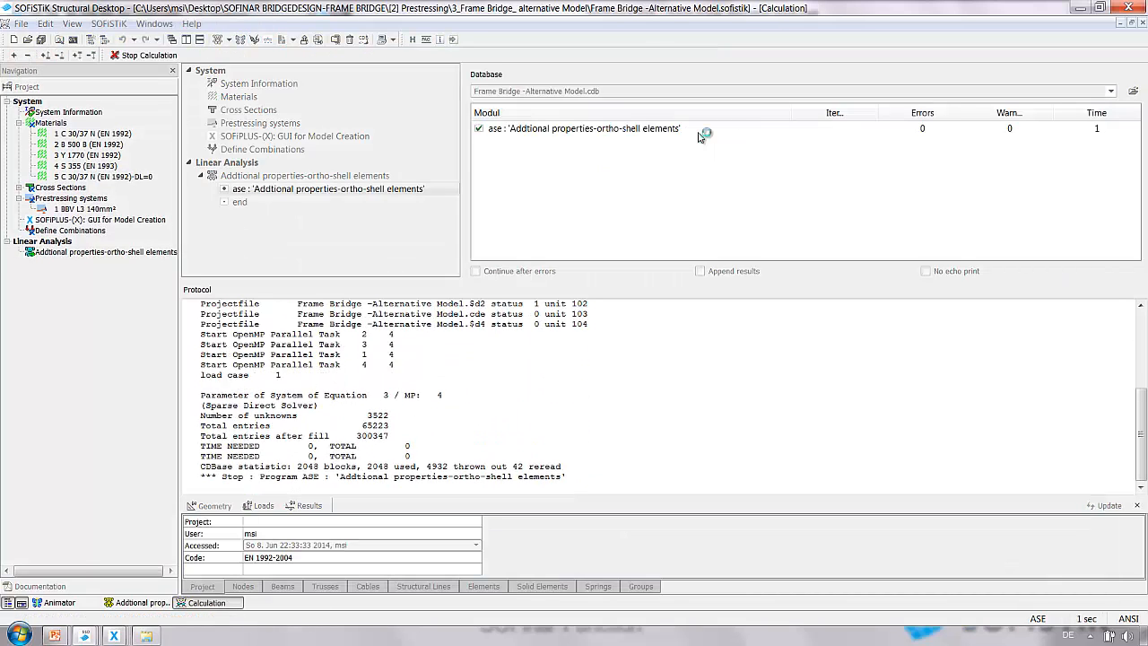
Switch to the animator and pick several quad elements on the bridge deck to inspect their properties.
left_click(72, 606)
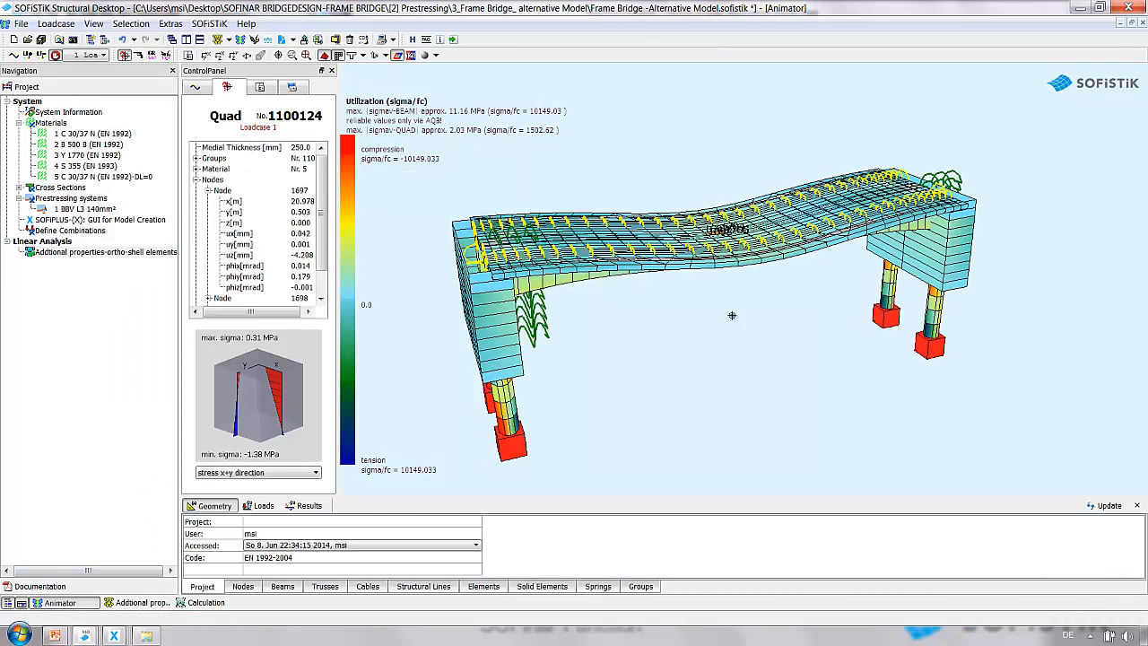
left_click(690, 236)
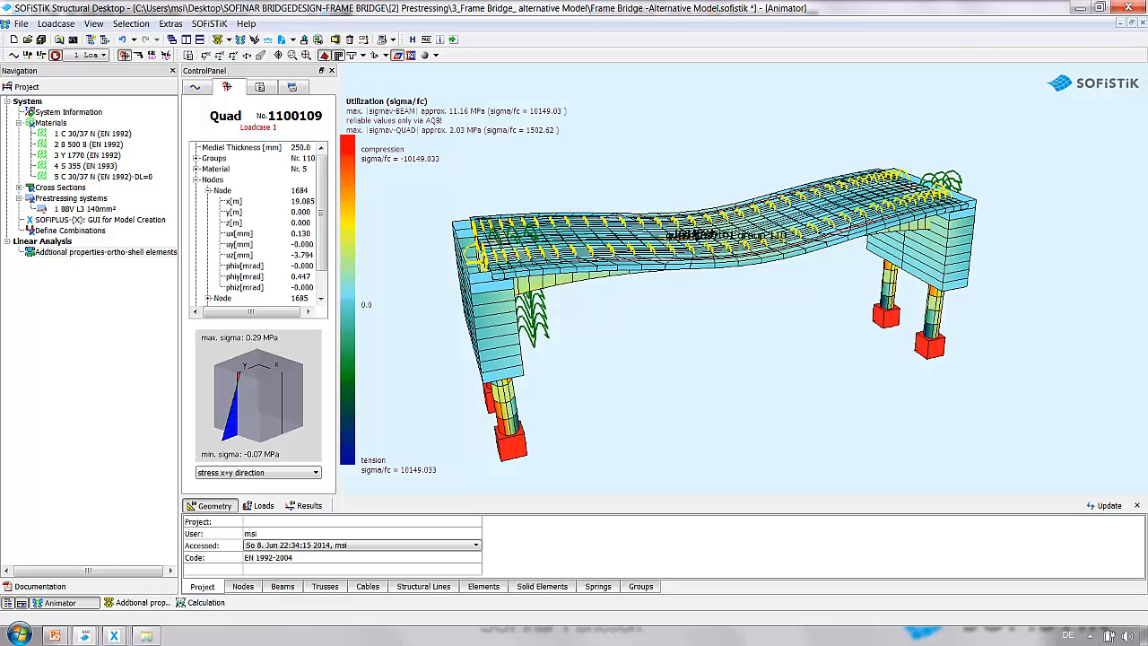
left_click(673, 234)
left_click(583, 241)
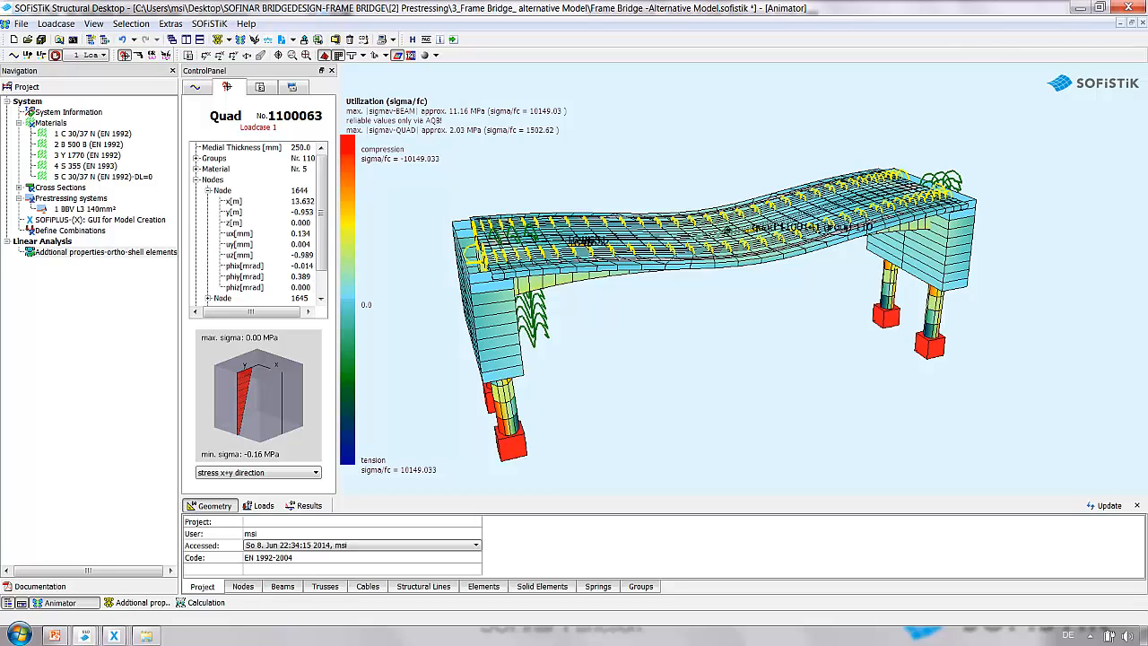
left_click(741, 228)
left_click(711, 232)
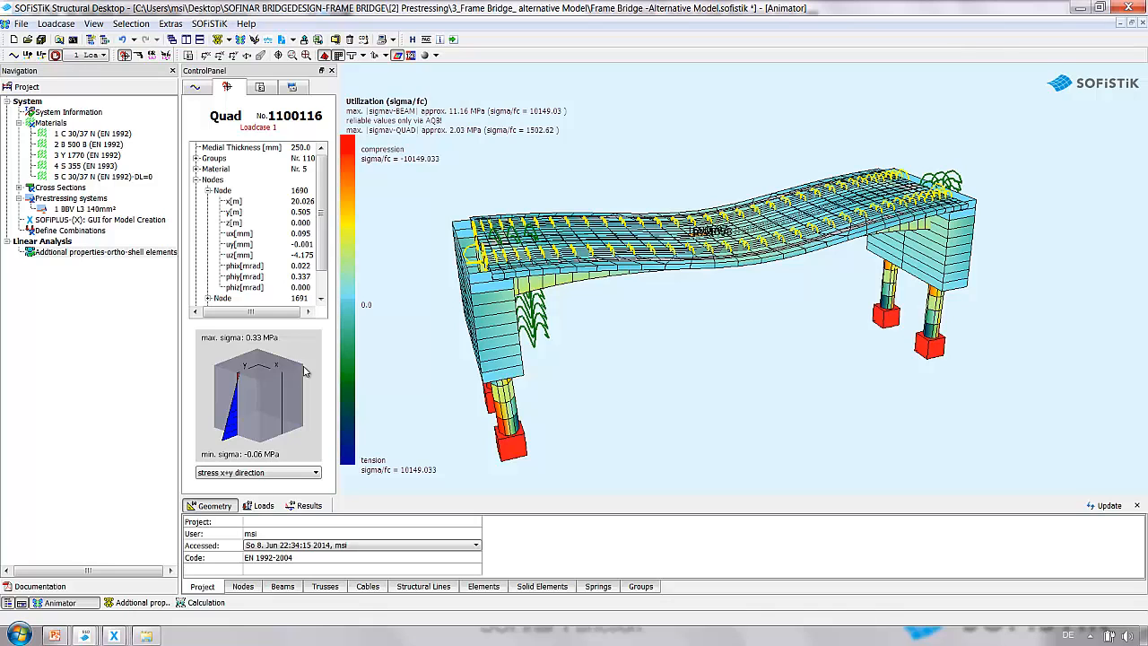
Switch to the csm3_SOFiPLUS drawing and launch Teddy 2014.
mouse_move(114, 635)
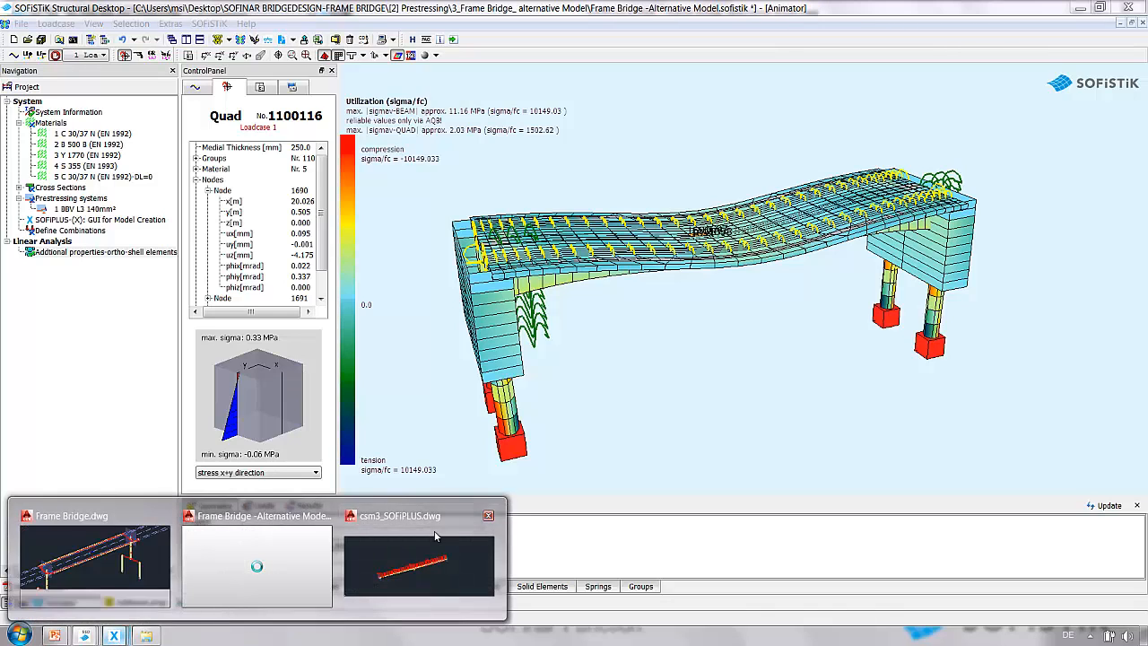
left_click(425, 557)
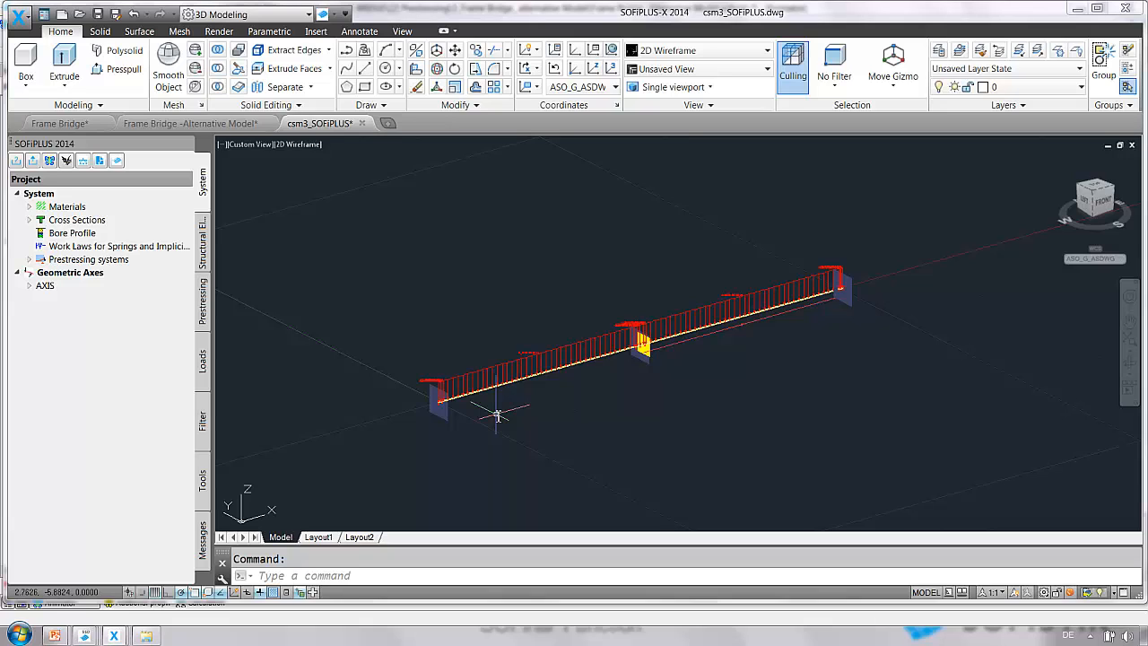
left_click(20, 635)
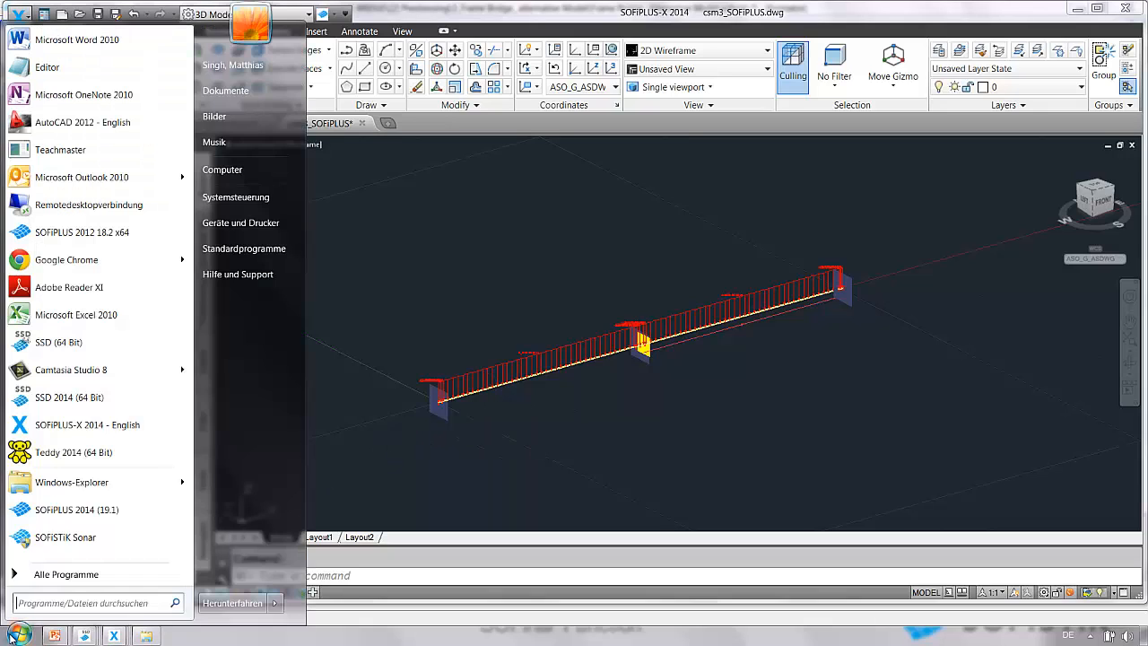
left_click(124, 454)
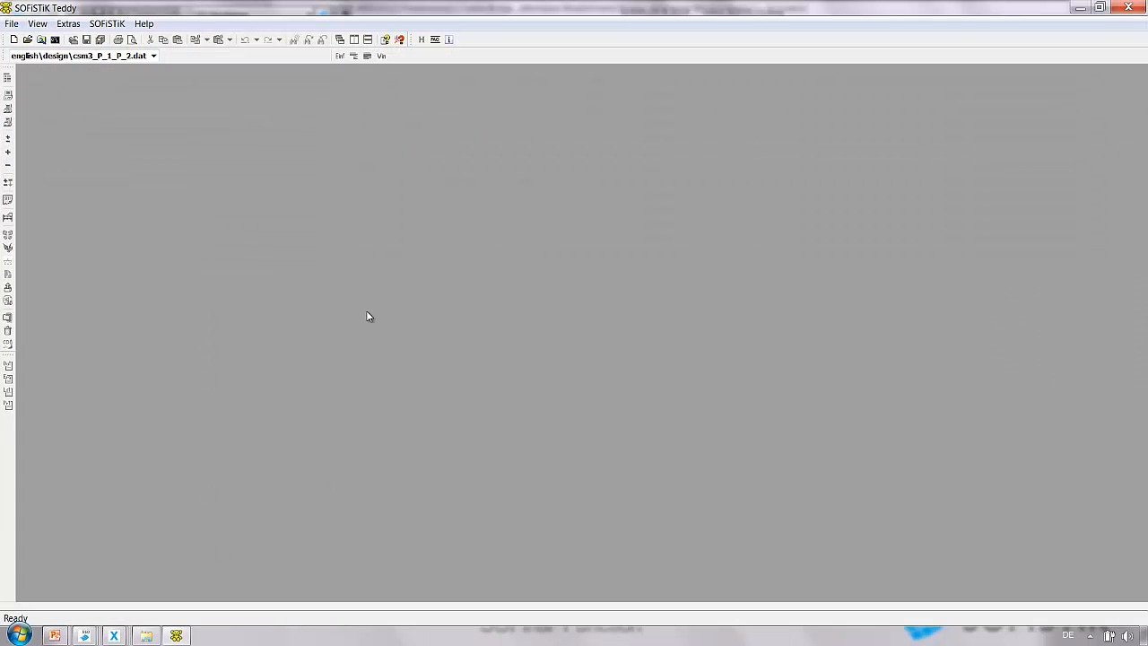
Open the example file csm3_P_1_P_2.dat from the csm english design samples.
left_click(12, 24)
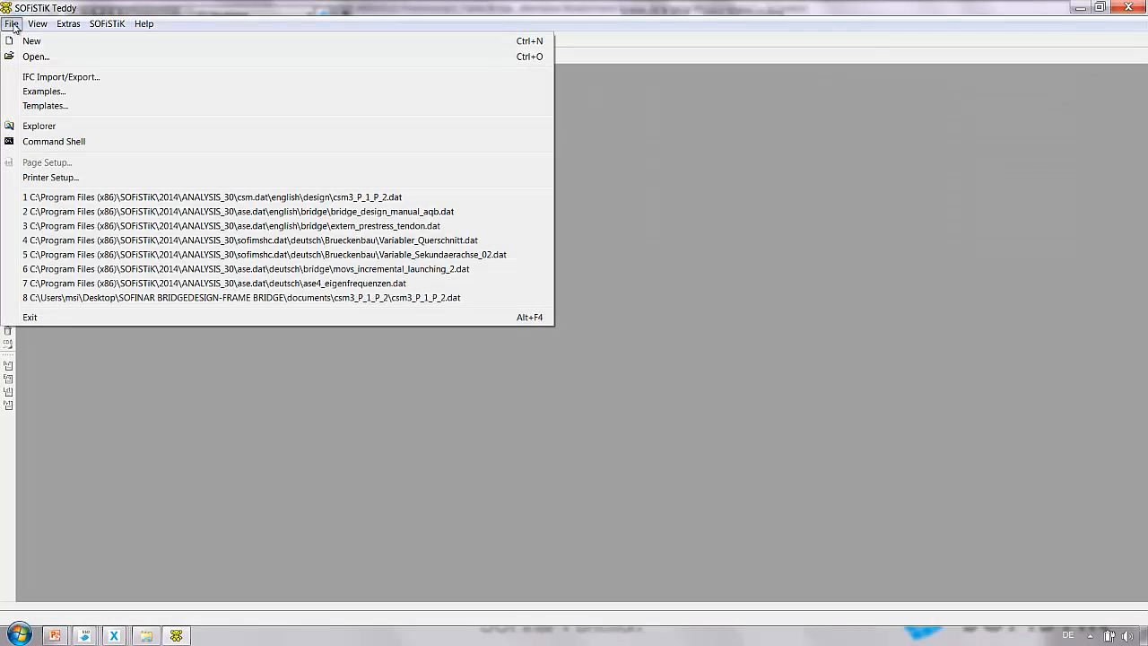
left_click(41, 92)
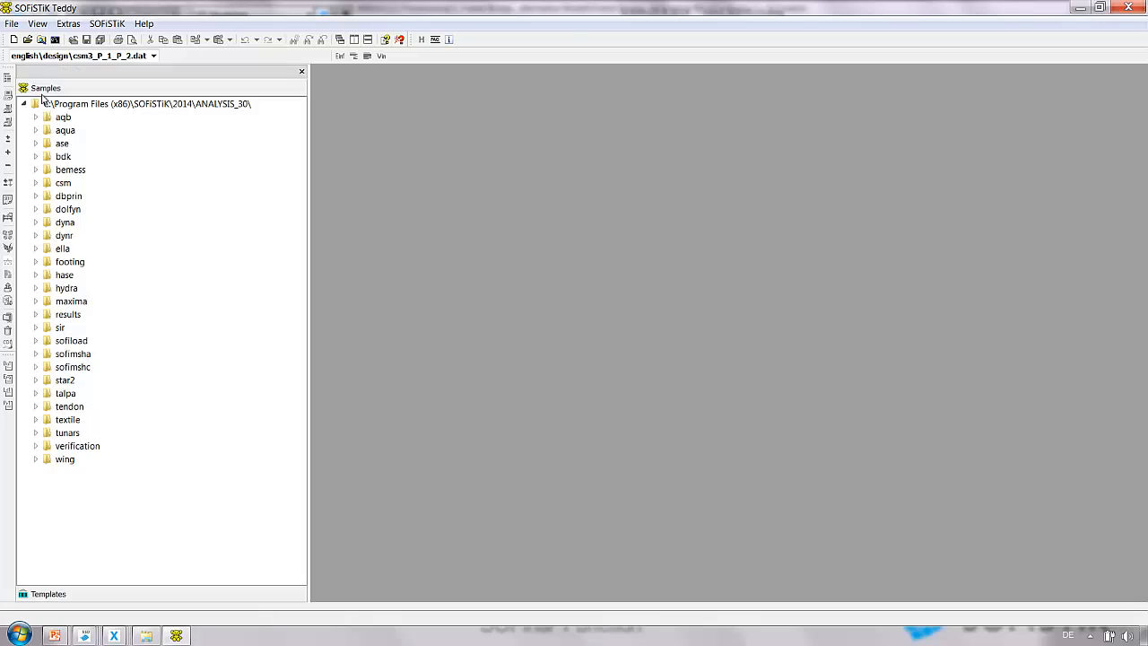
left_click(36, 183)
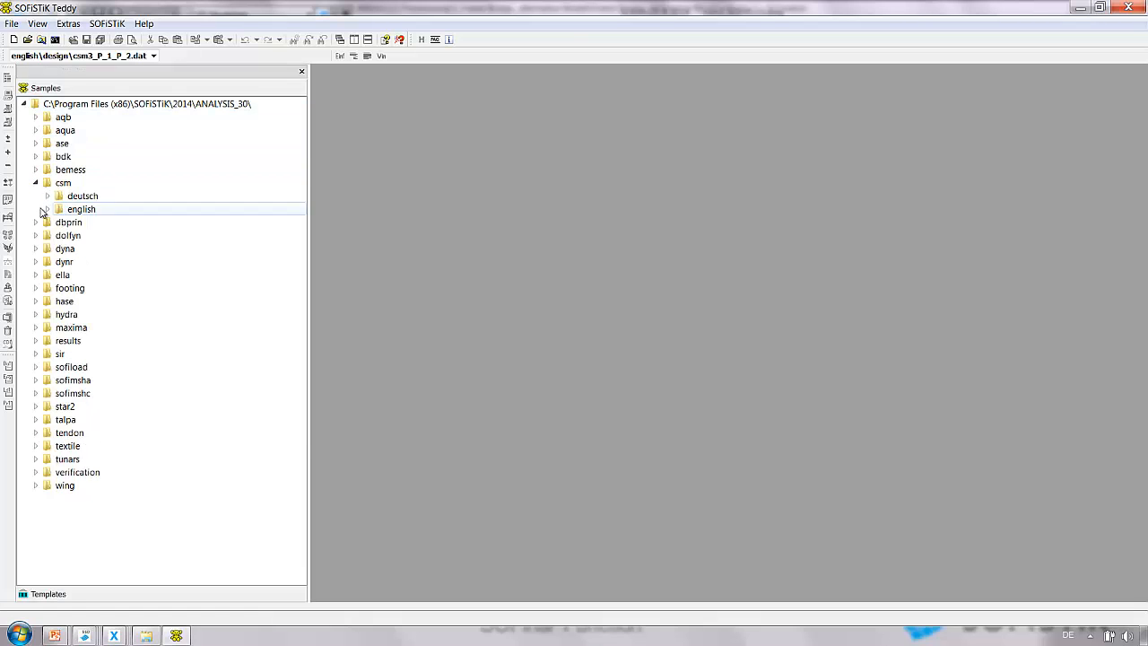
left_click(47, 209)
left_click(59, 446)
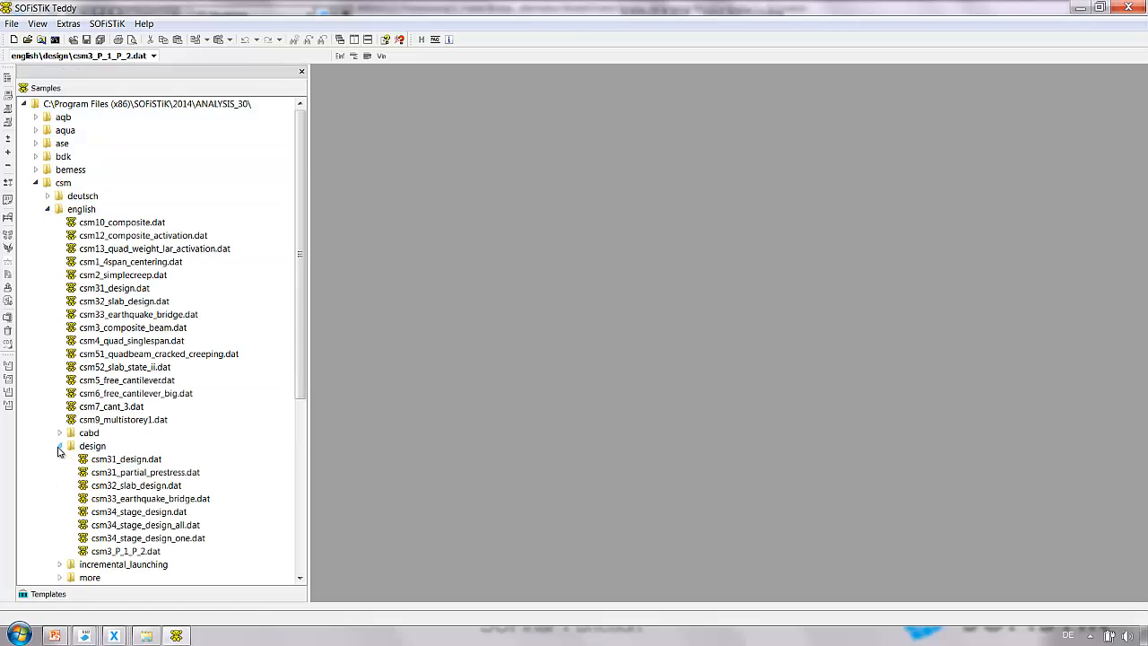
mouse_move(110, 555)
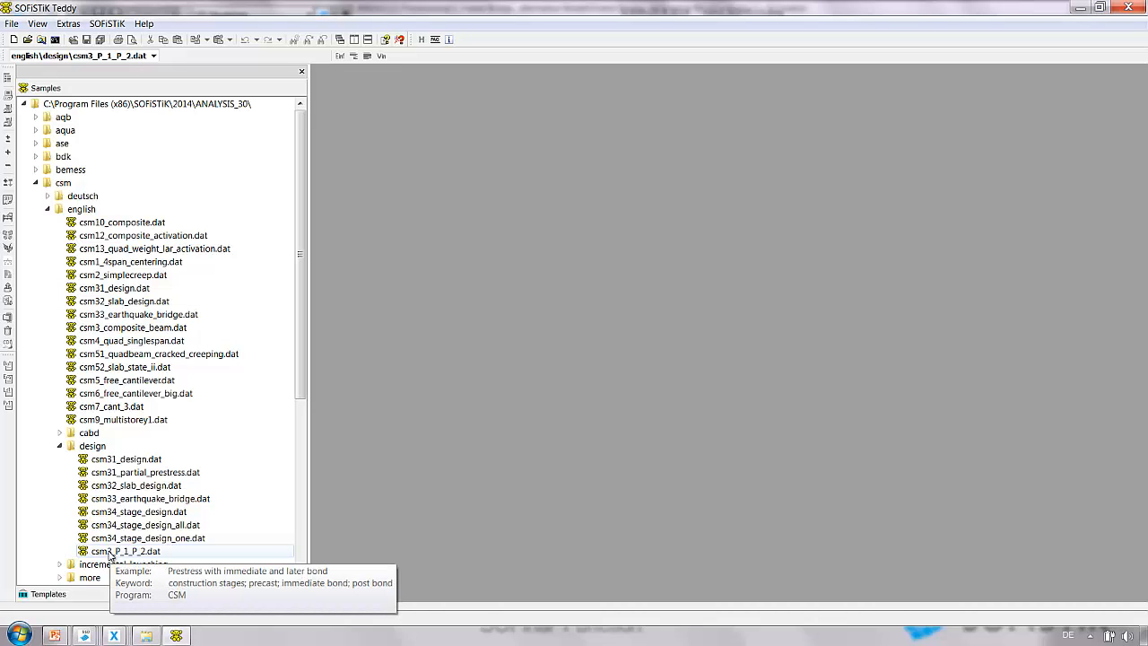
double_click(110, 553)
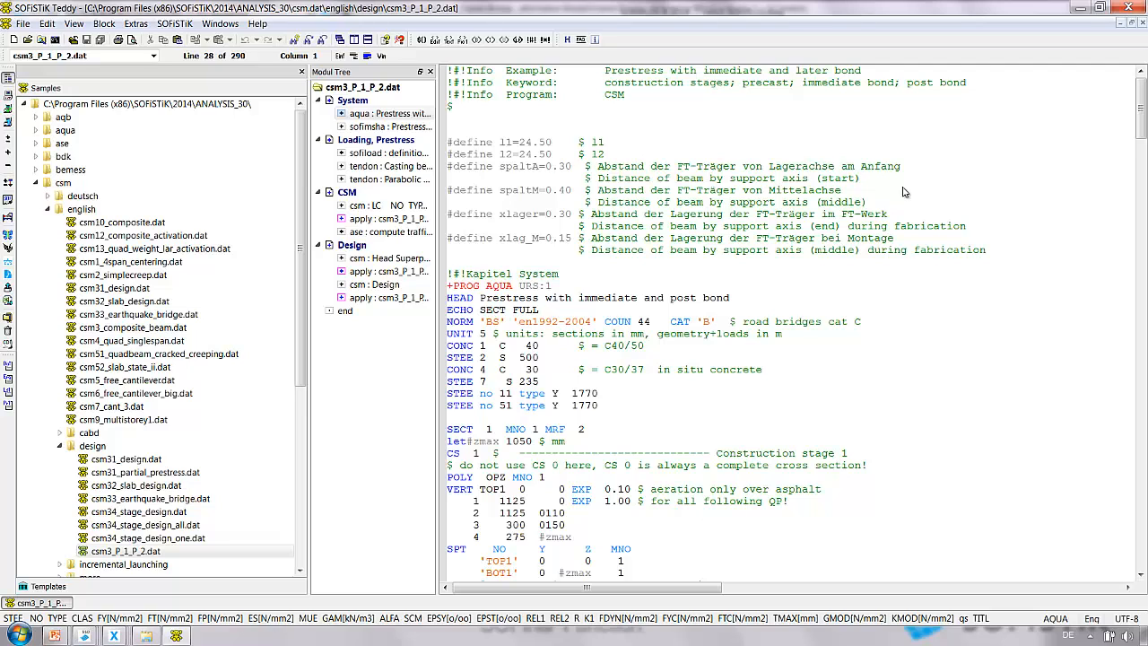
Return to SOFiPLUS-X and inspect cross section 1 and its boundary in the Cross Section Editor, closing without saving.
left_click(1080, 8)
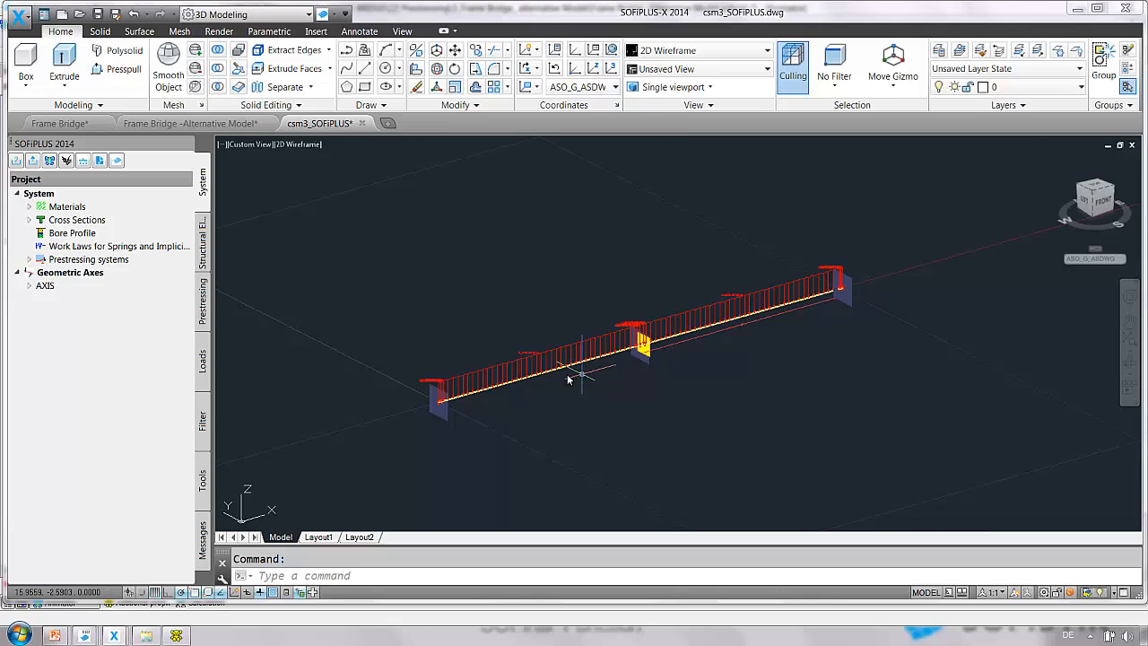
left_click(30, 220)
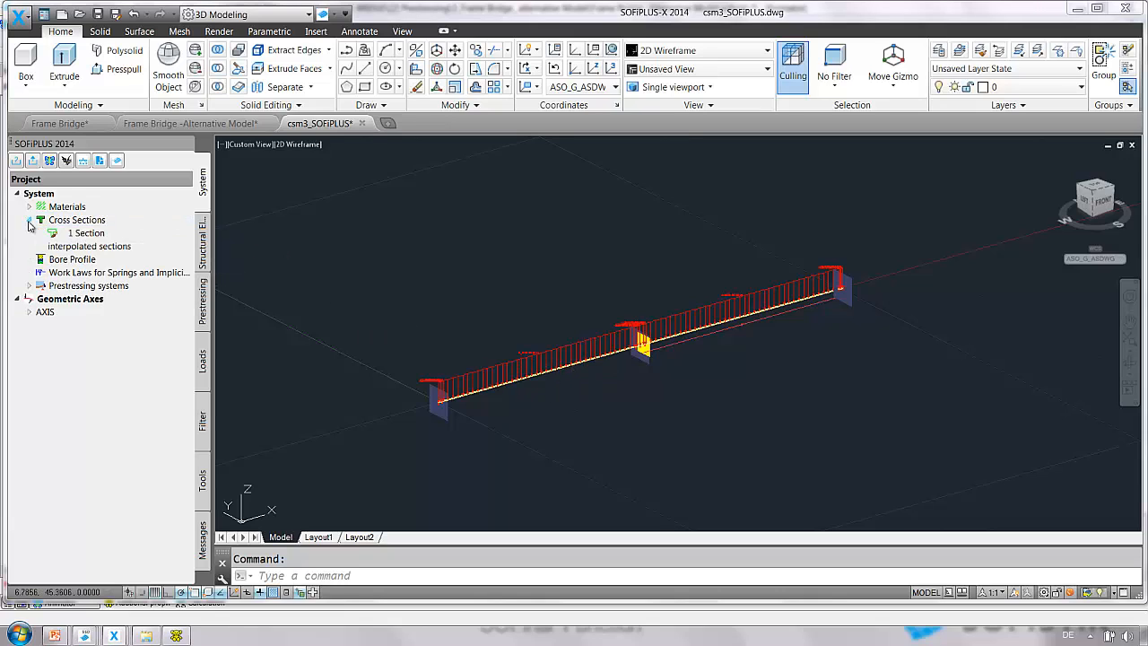
double_click(86, 233)
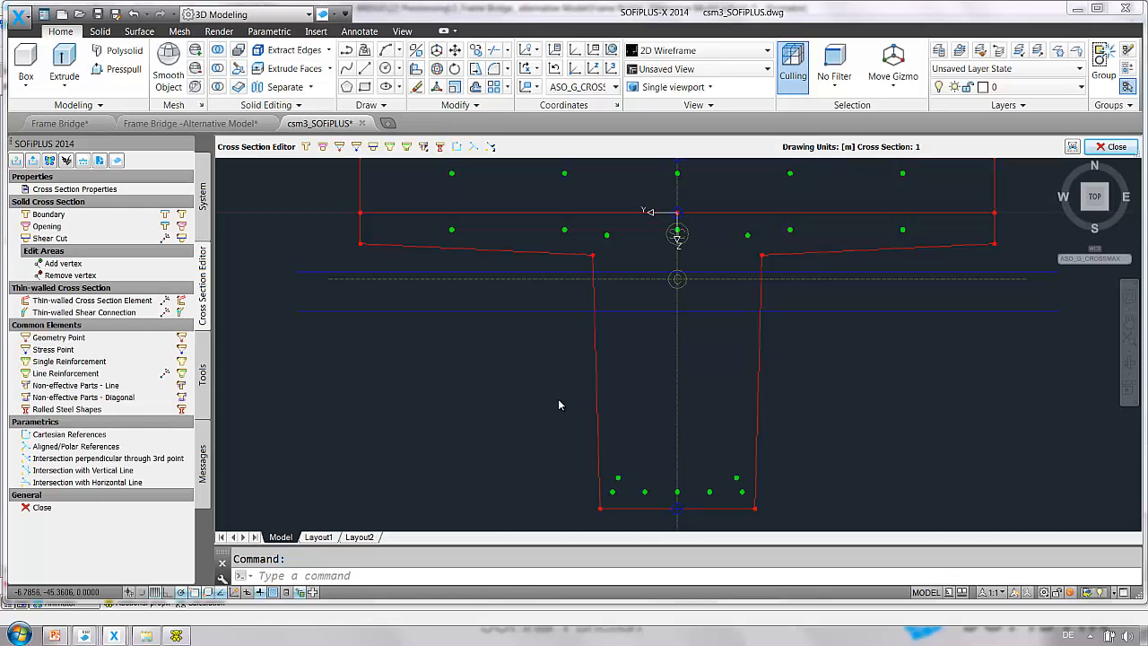
scroll(521, 402, "down", 2)
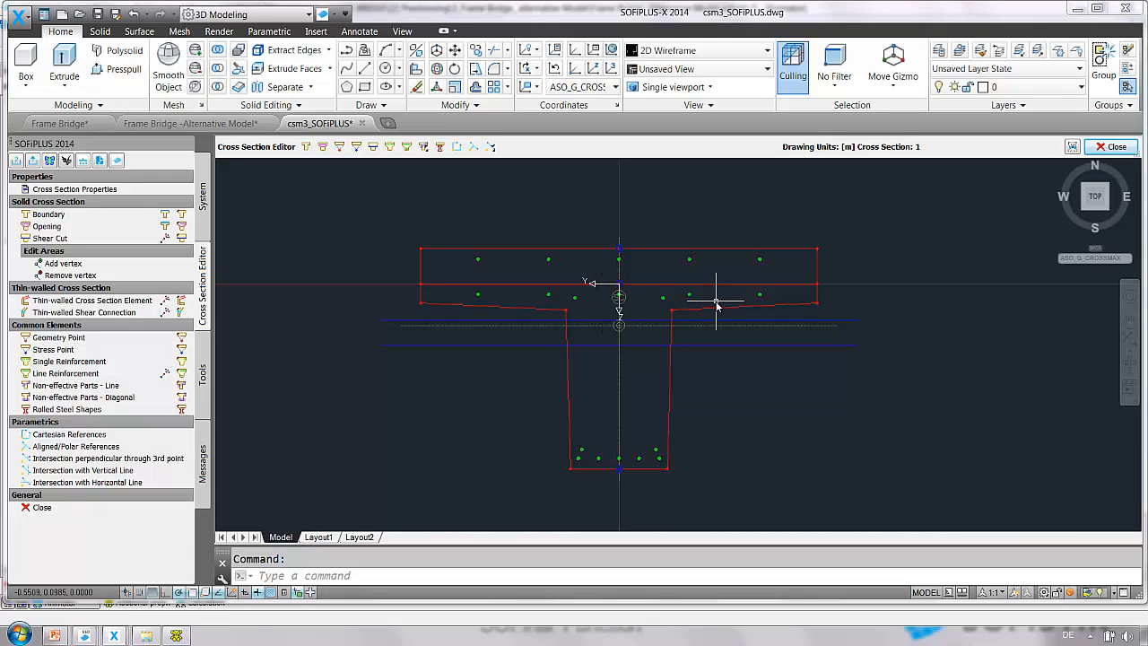
double_click(645, 248)
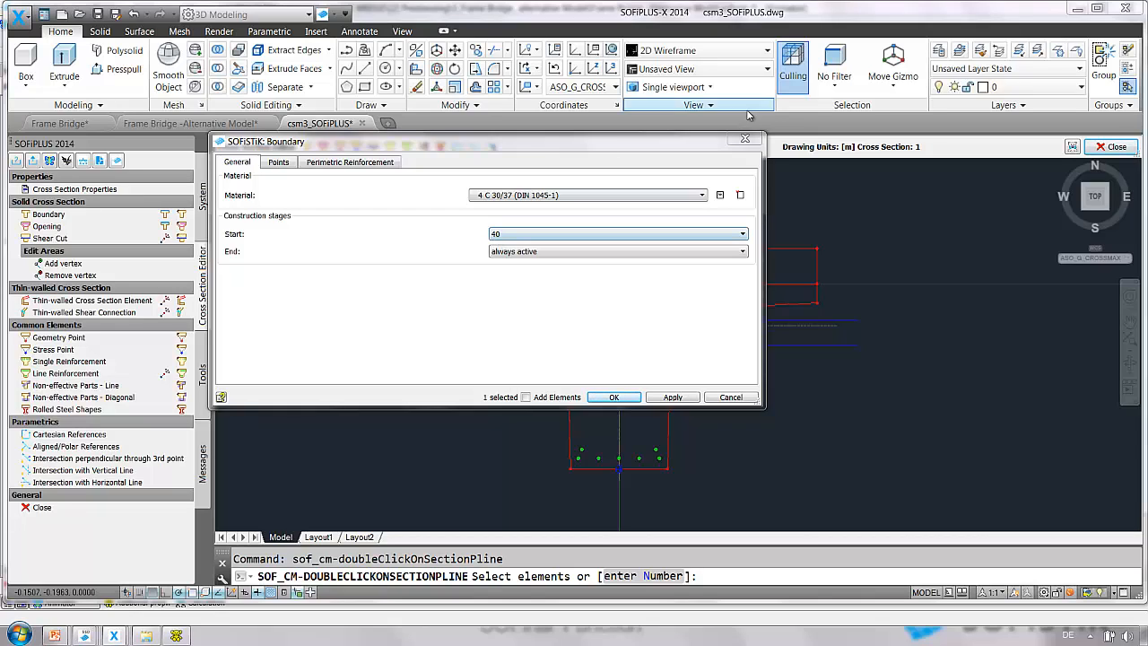
left_click(750, 141)
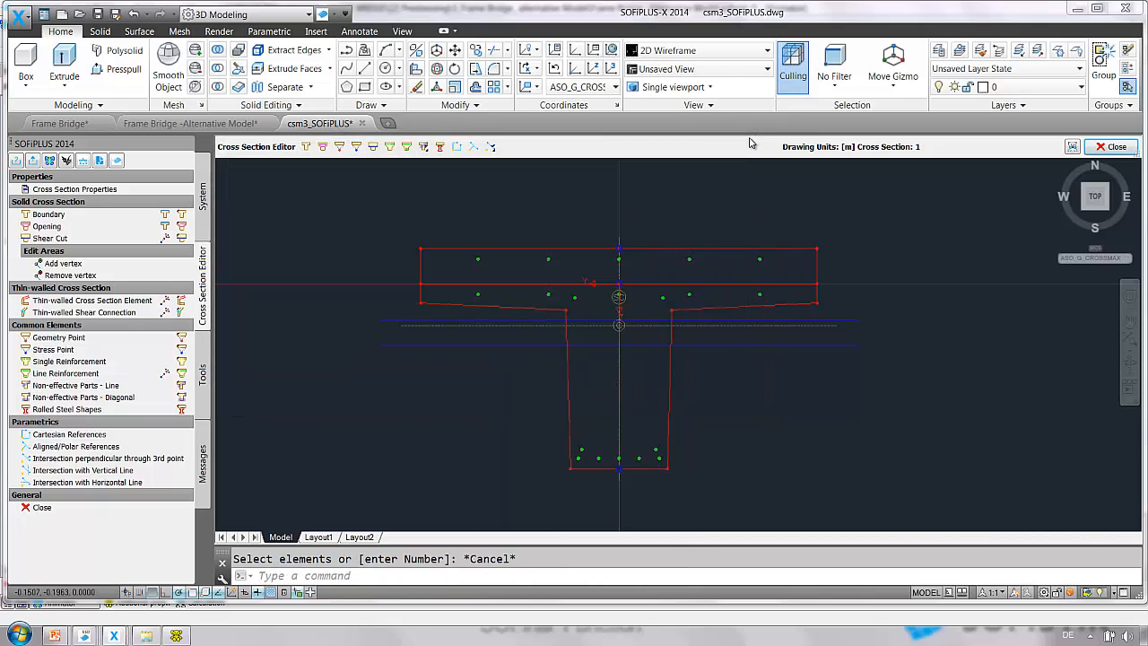
left_click(1112, 146)
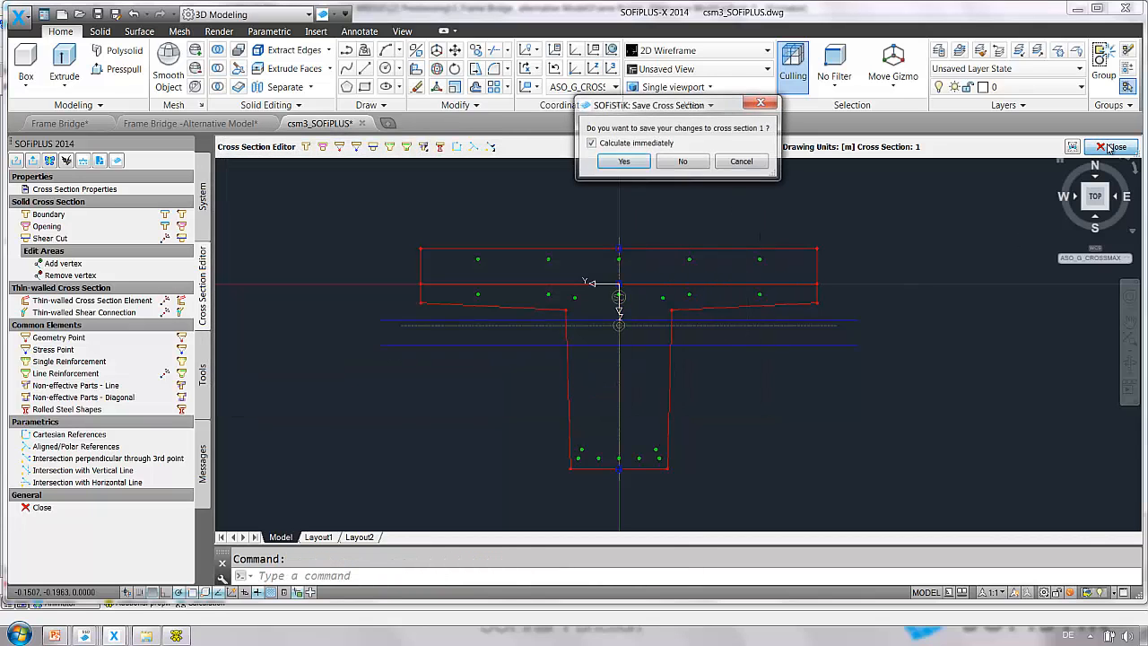
left_click(683, 161)
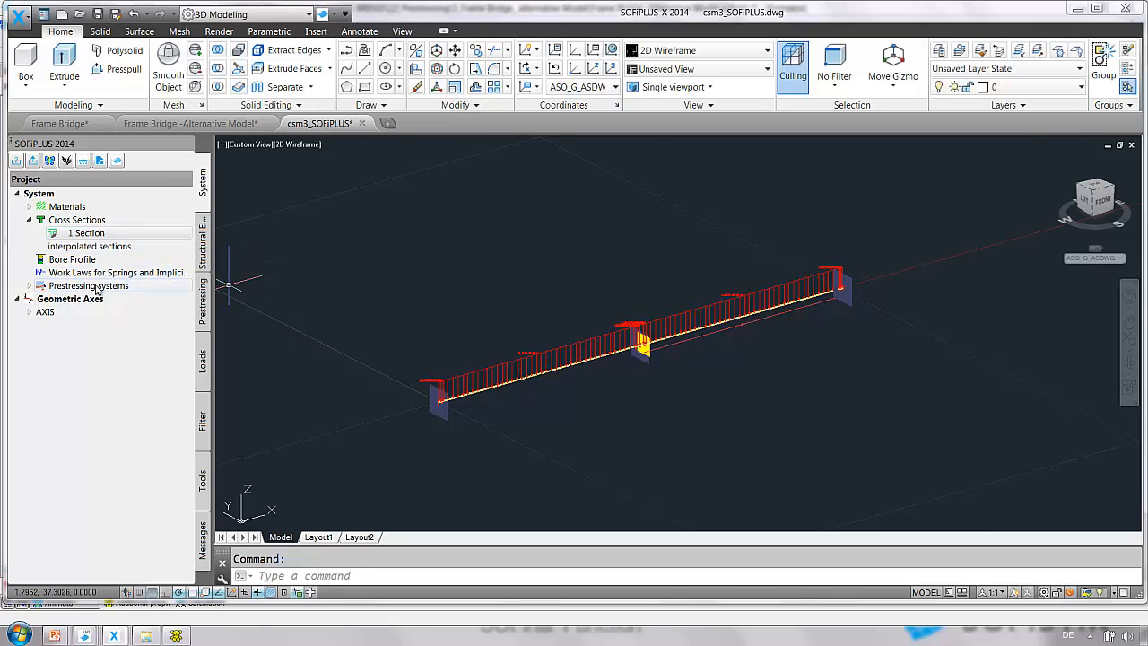
Edit prestressing system 2, browsing its company, code and group options, and set the tendon to BBV L12 140mm².
right_click(96, 286)
left_click(123, 293)
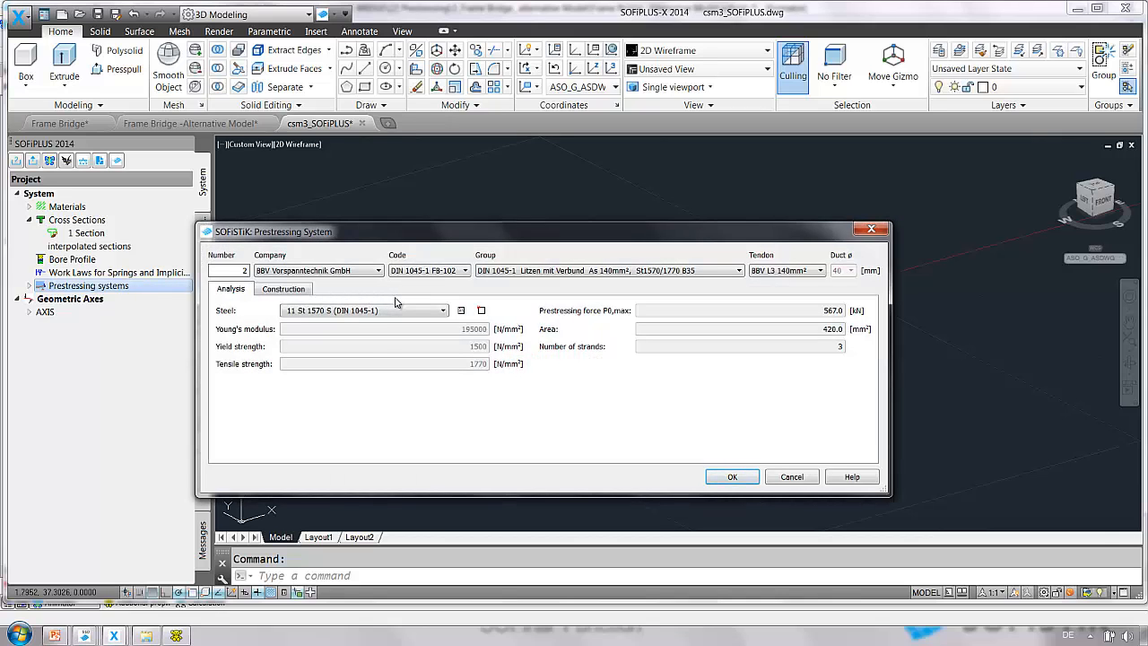
left_click(313, 270)
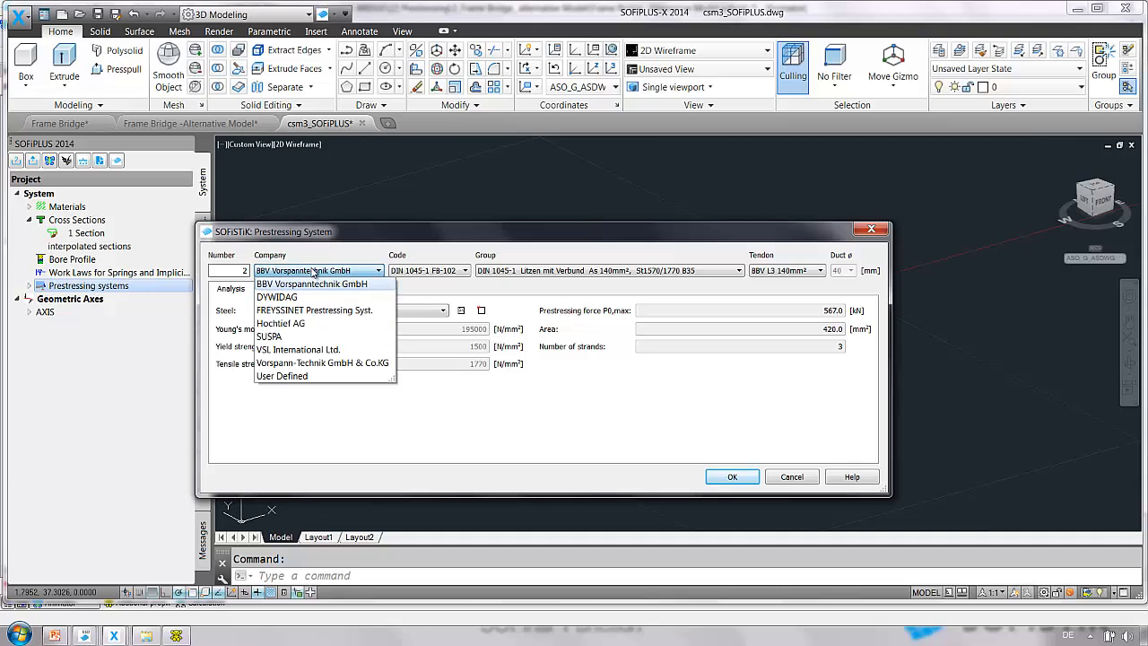
left_click(429, 271)
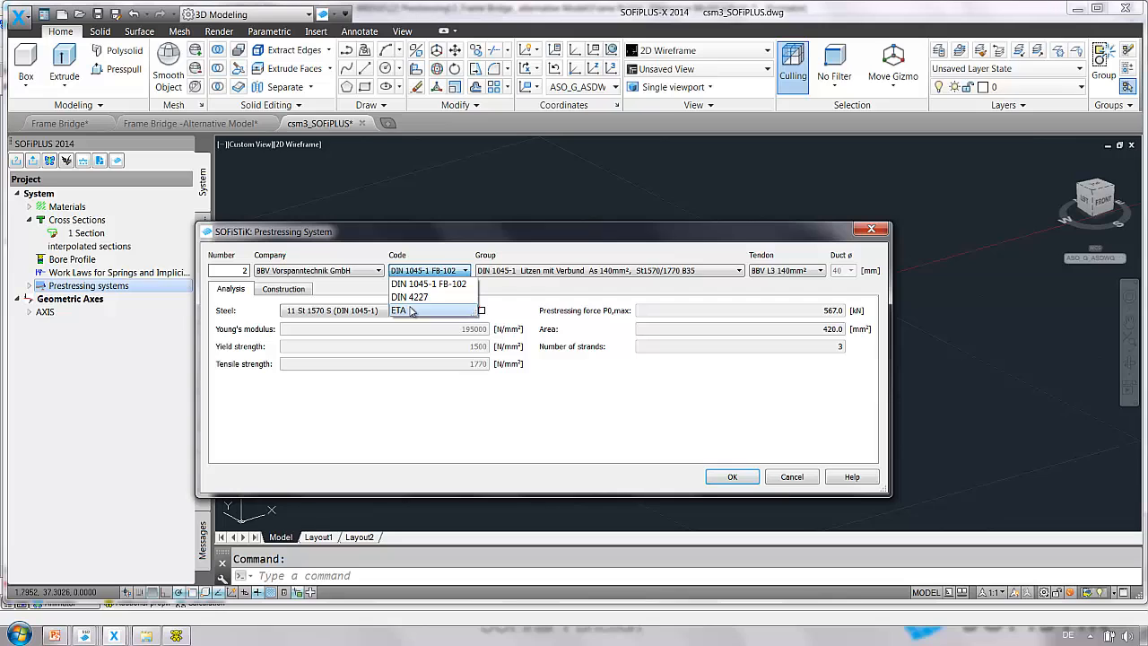
left_click(554, 271)
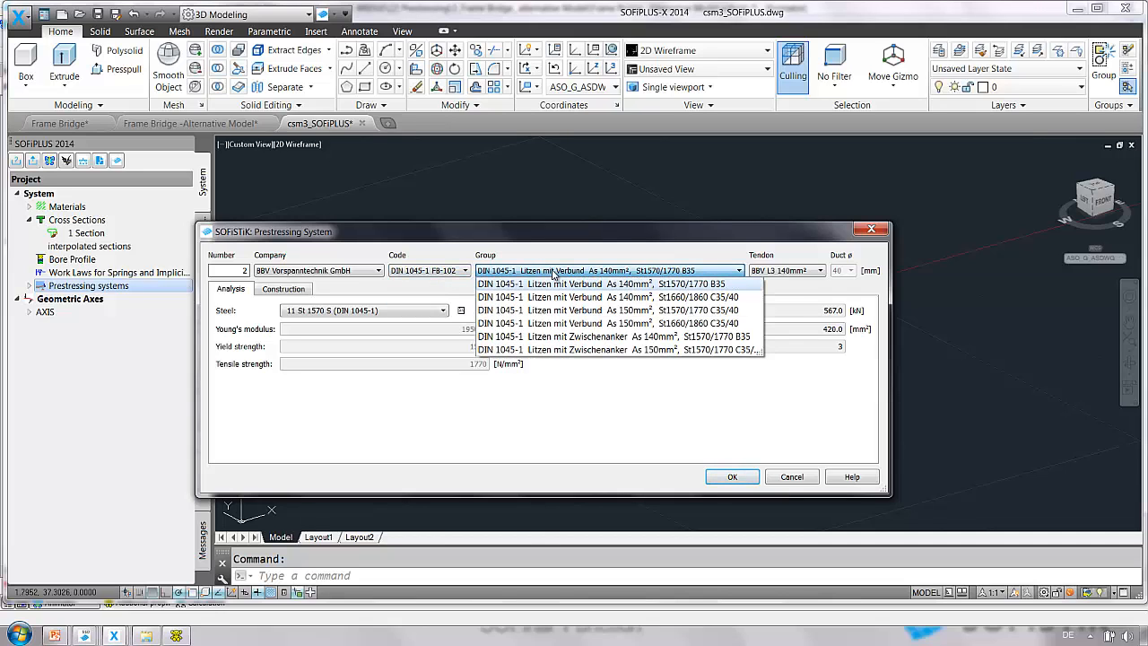
left_click(800, 271)
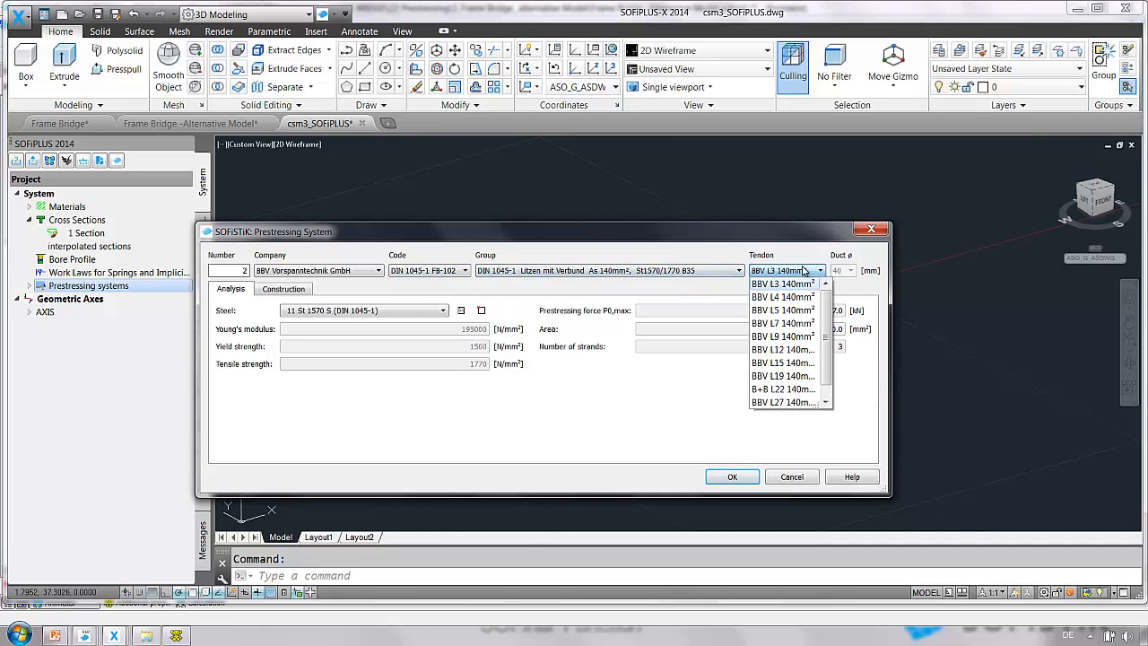
left_click(805, 271)
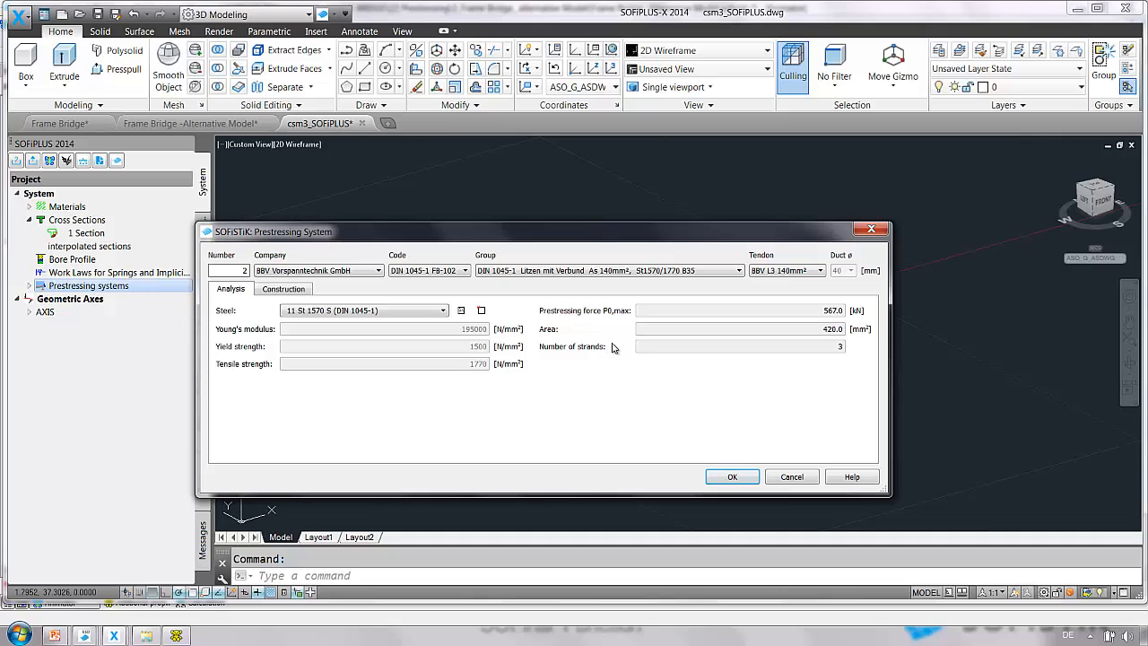
left_click(789, 271)
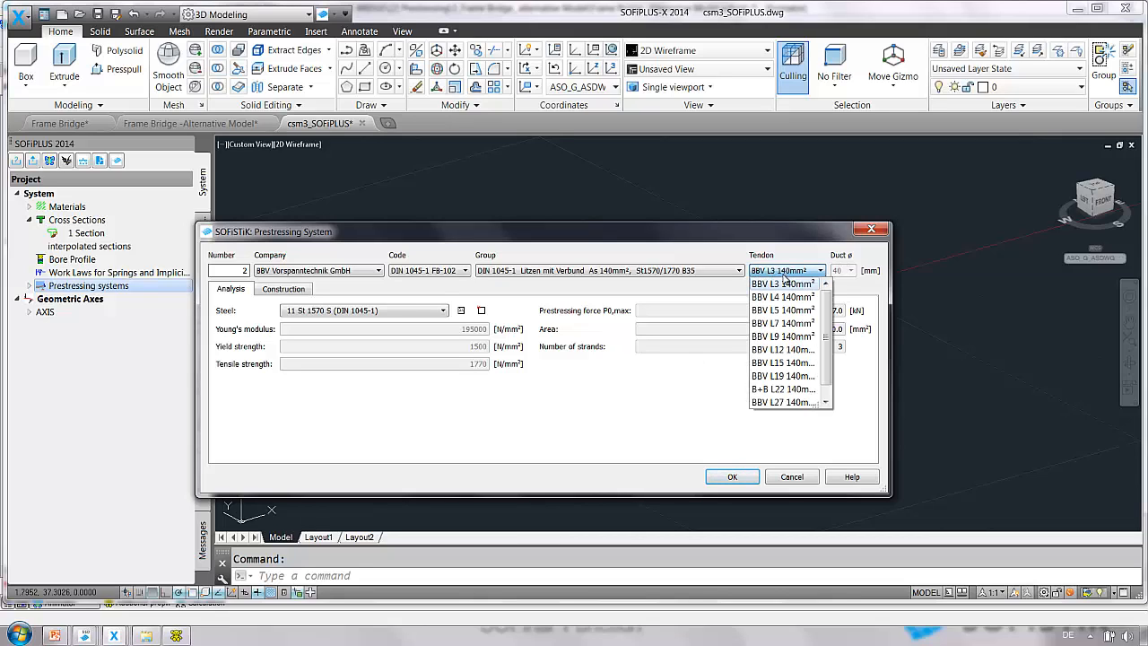
left_click(781, 349)
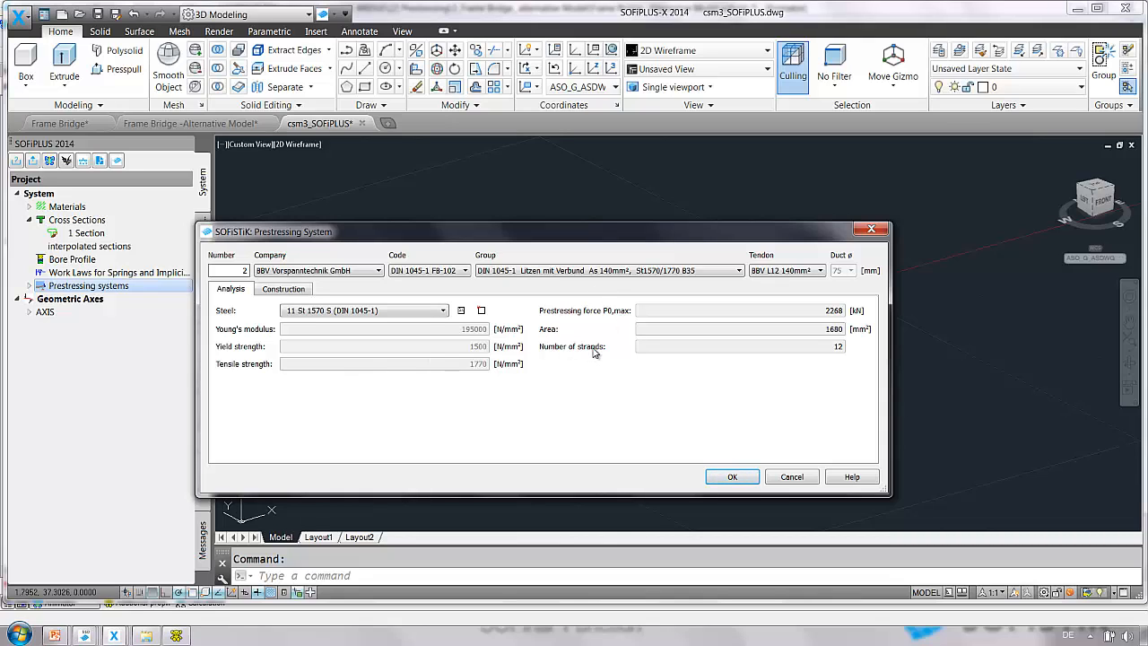
Review the prestressing system's construction parameters and set its company to User Defined.
left_click(284, 290)
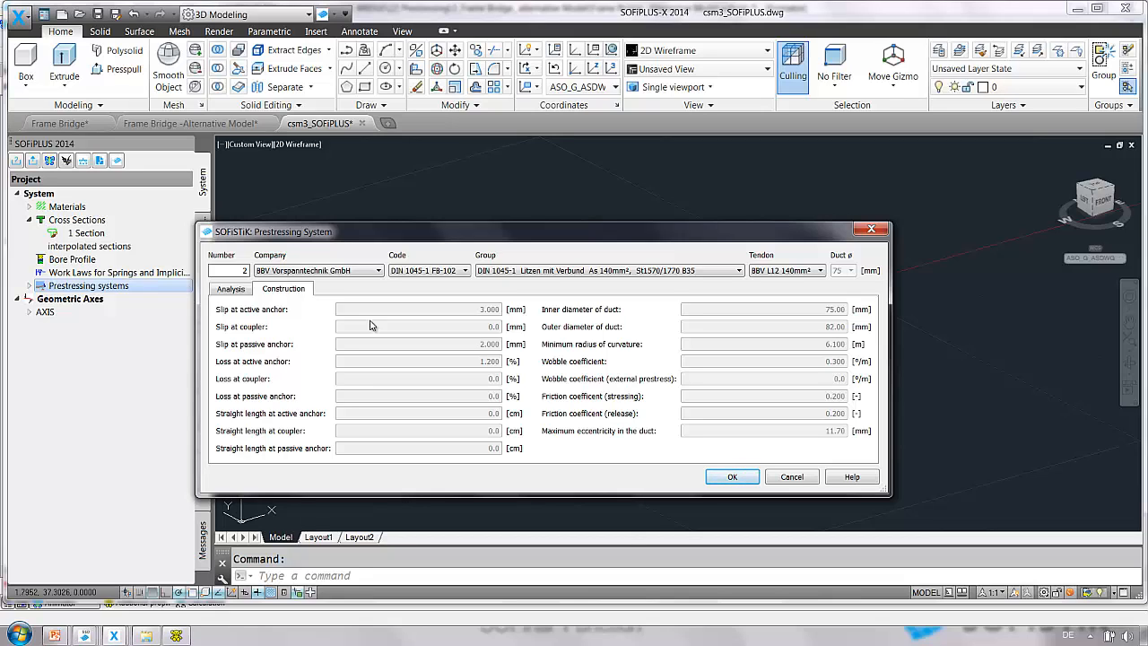
left_click(240, 291)
left_click(285, 272)
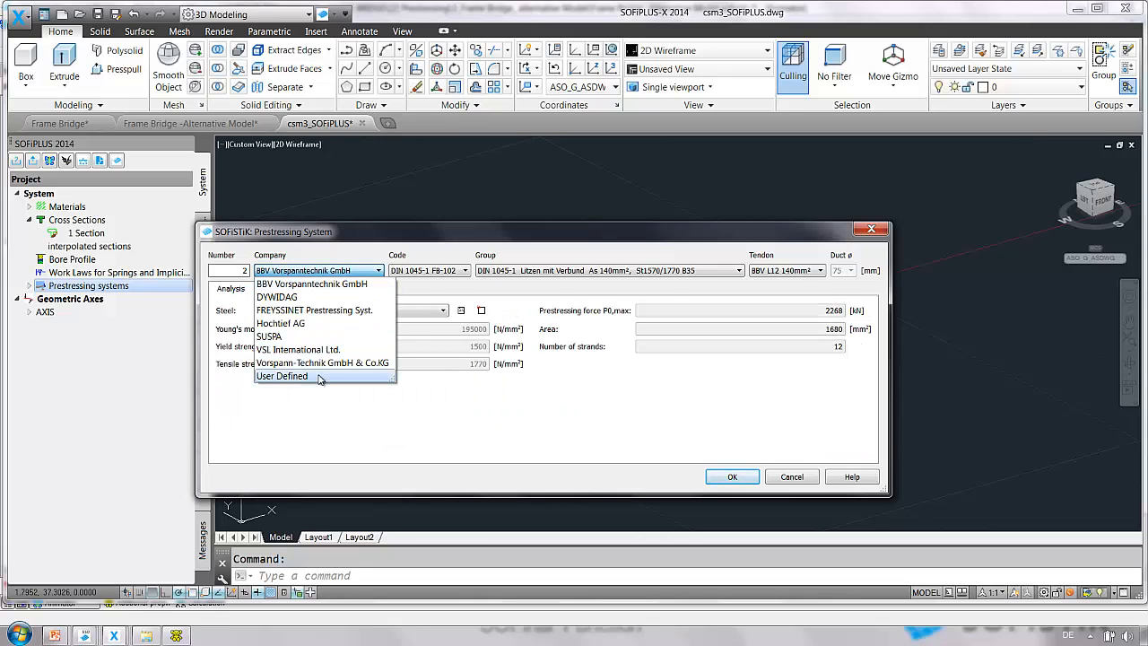
left_click(320, 377)
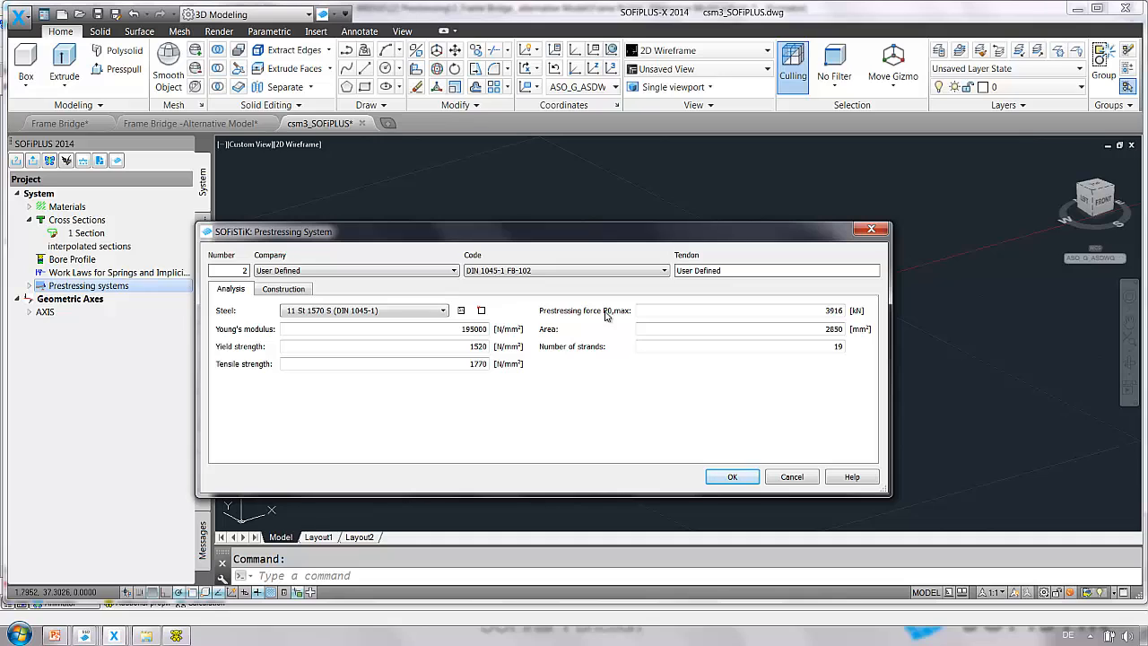
Review the prestressing system's construction parameters, close the dialog and expand the prestressing systems list.
left_click(283, 289)
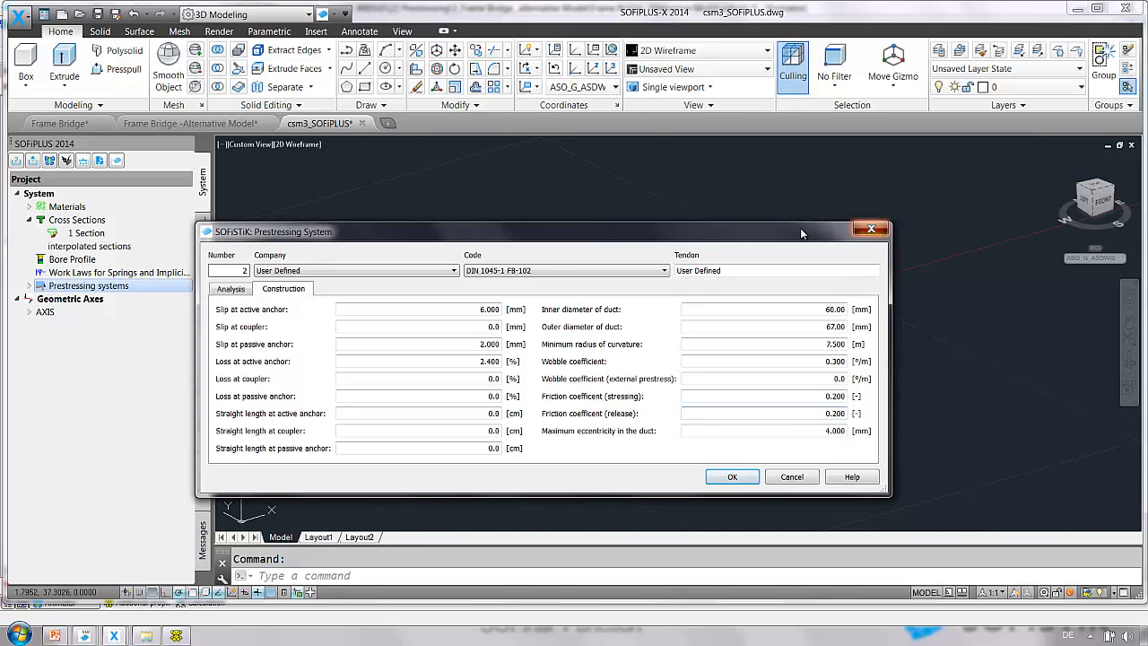
left_click(871, 229)
left_click(28, 286)
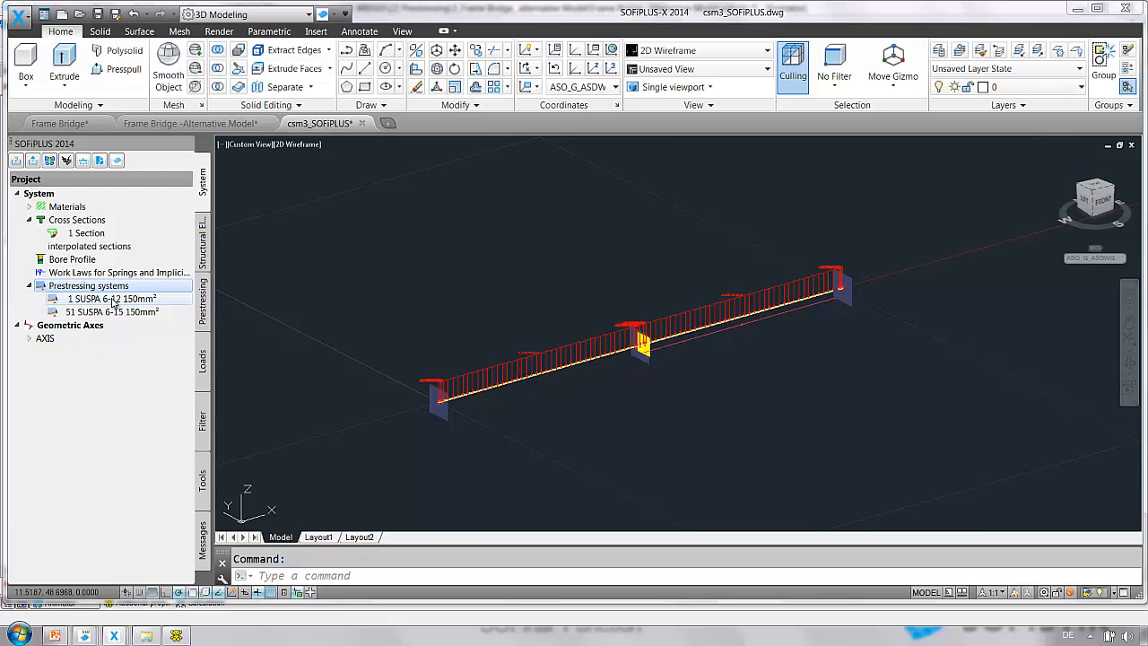
Open the beam PT Editor with developed geometry on the bridge axis and switch to duct editing mode.
left_click(203, 314)
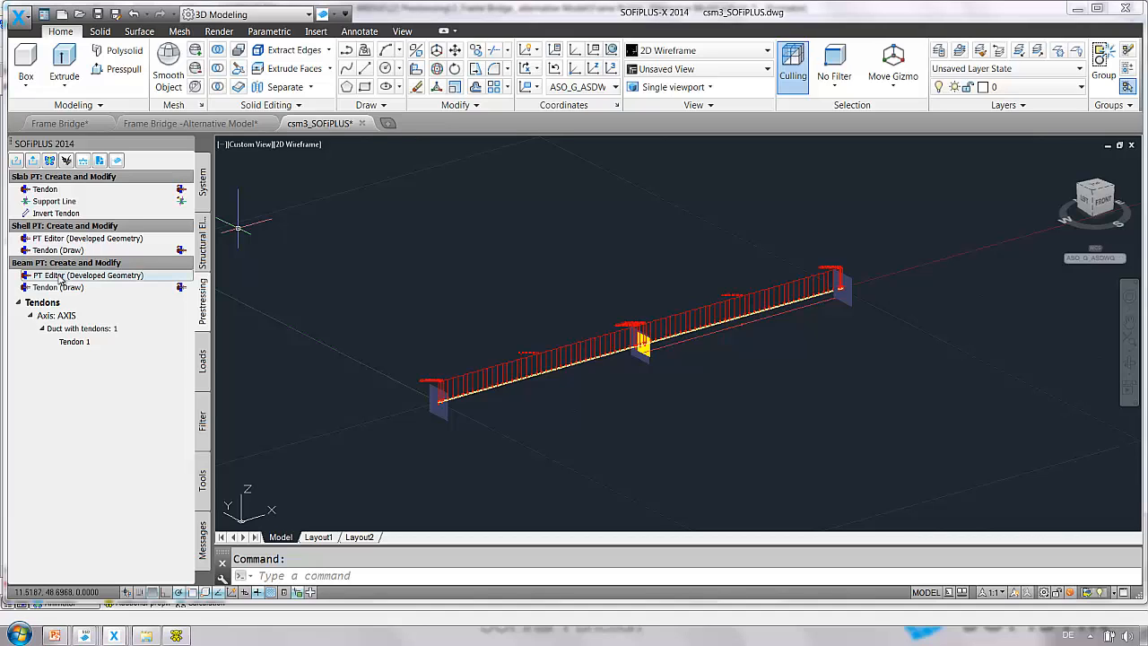
left_click(58, 275)
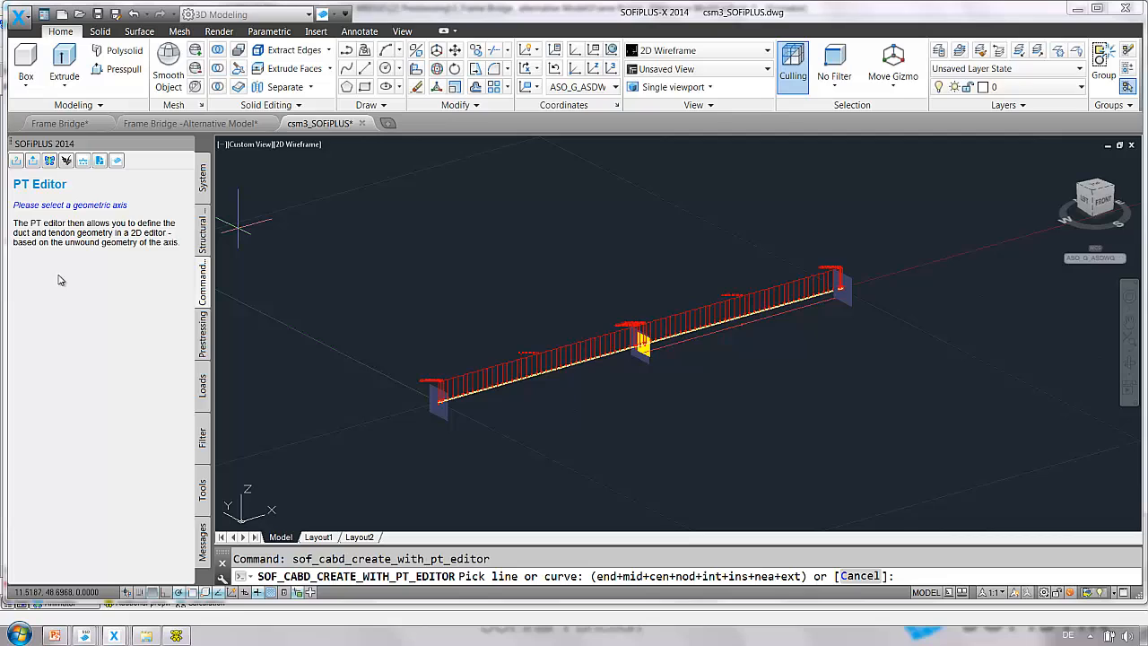
left_click(500, 391)
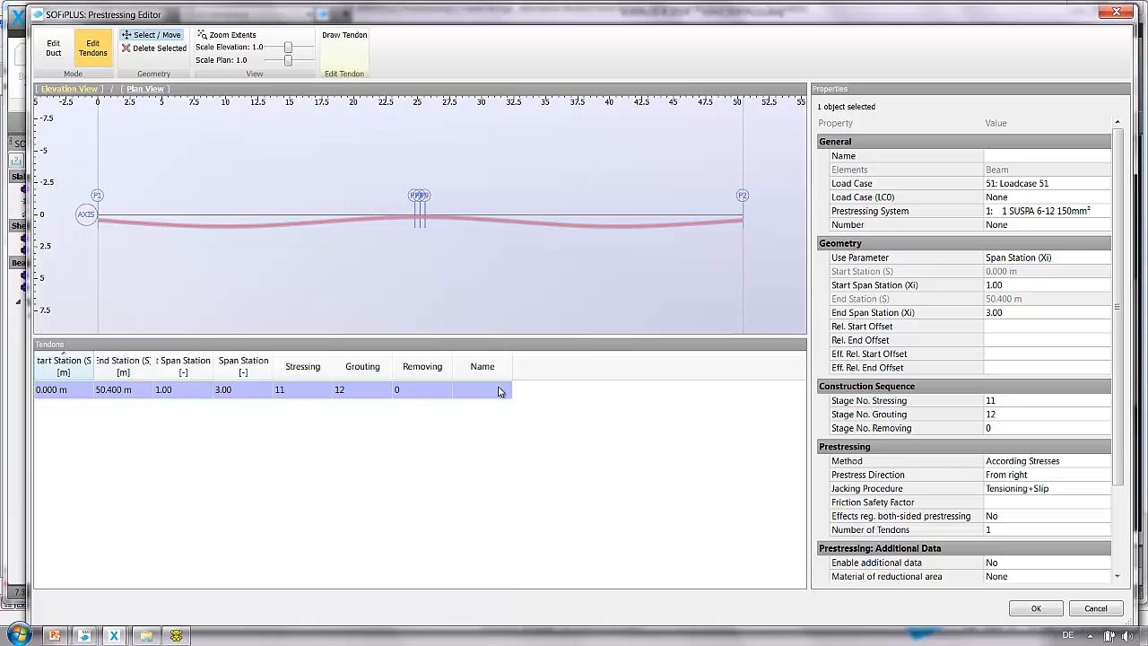
left_click(500, 390)
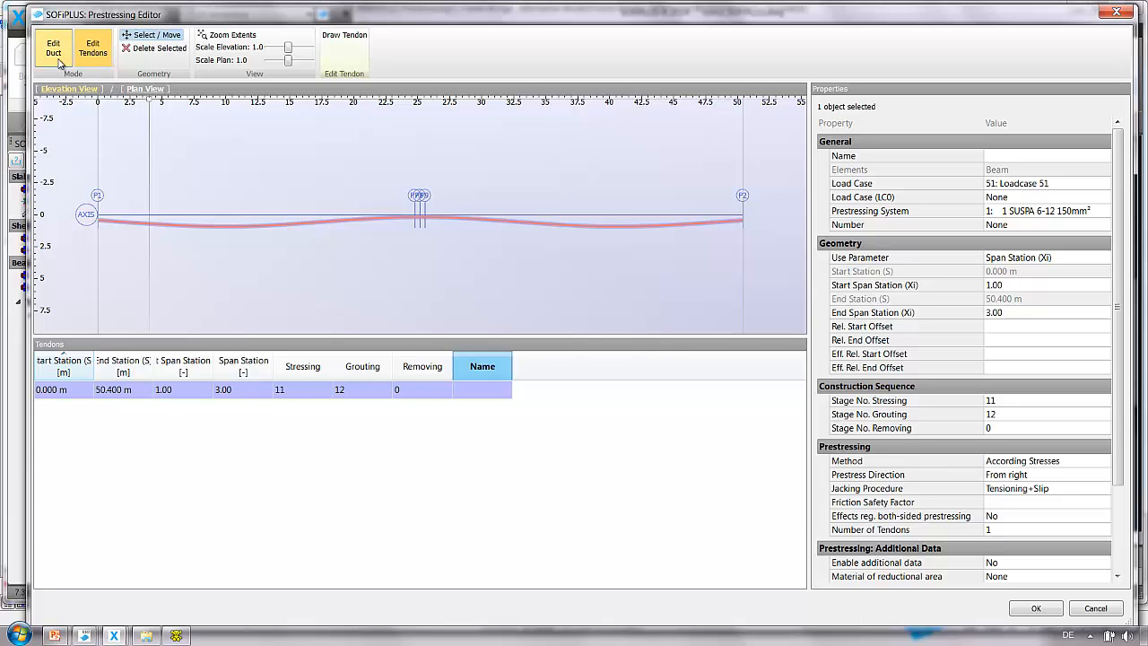
left_click(57, 61)
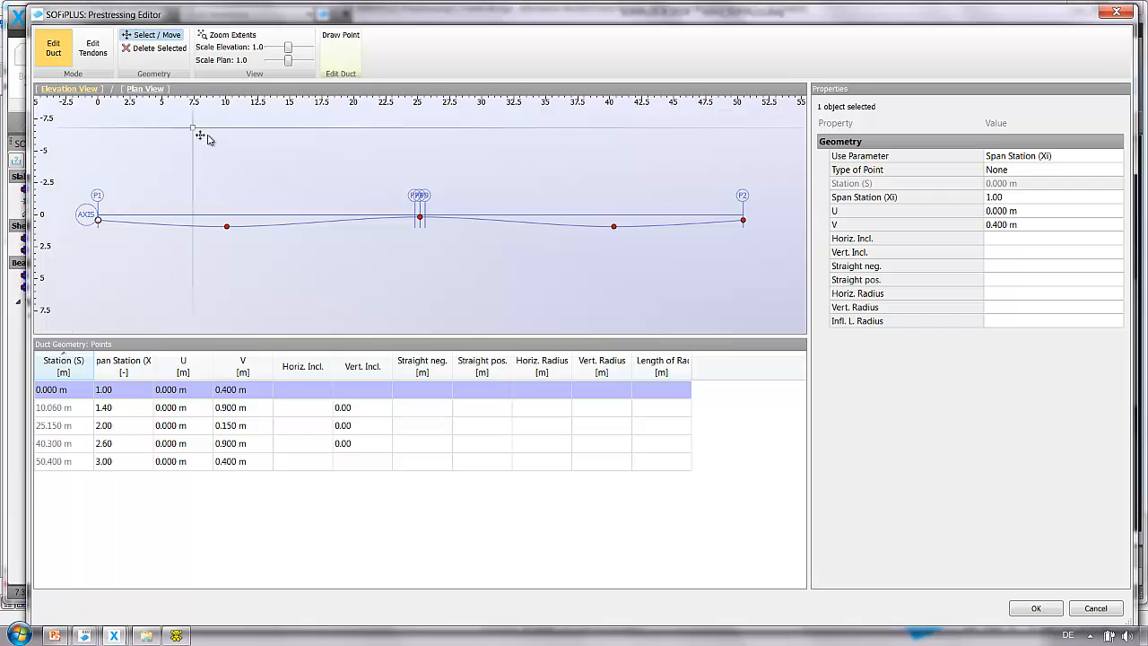
Select the duct's two low points at 10.060 m and 40.300 m and set their V offset to 0.75 m.
left_click(101, 221)
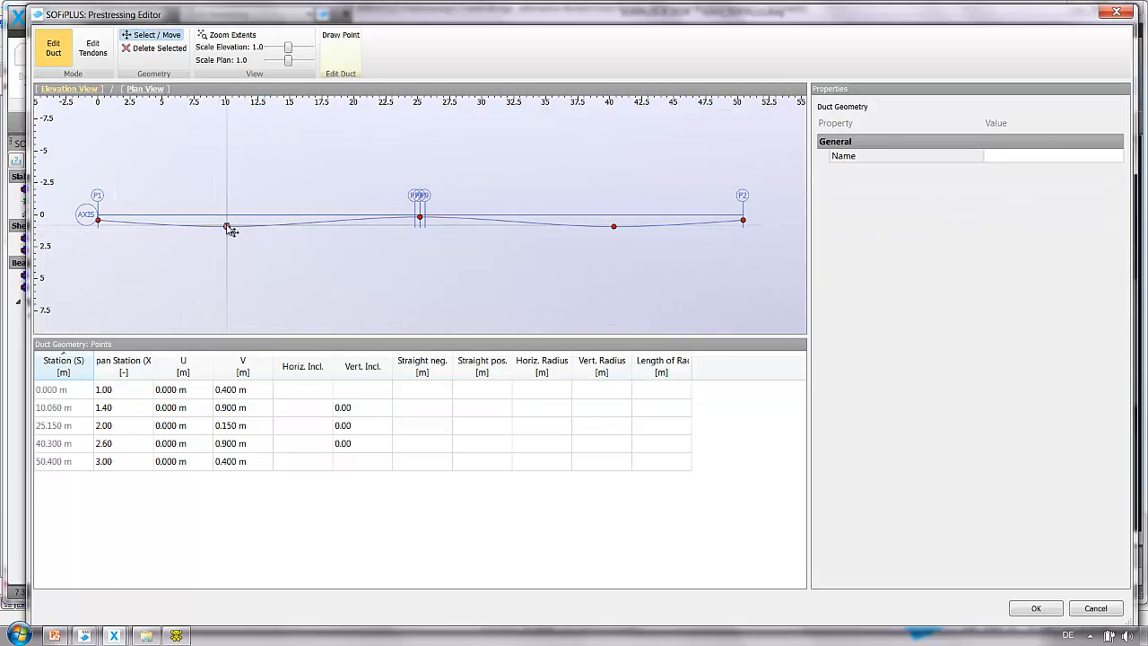
left_click(227, 227)
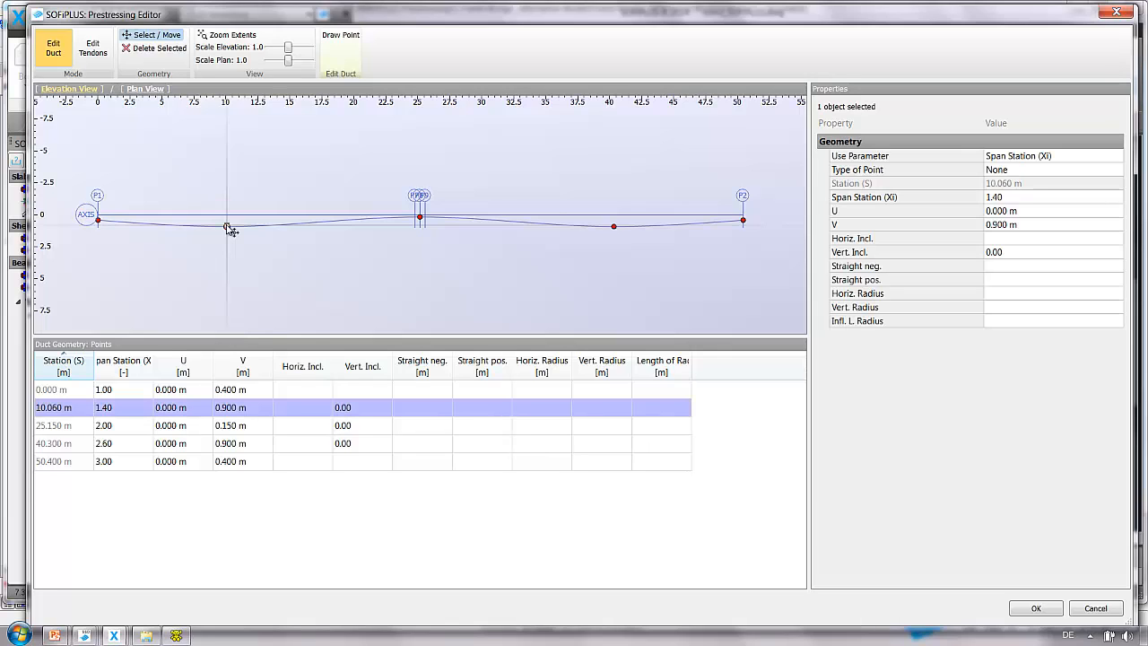
left_click(615, 228, "ctrl")
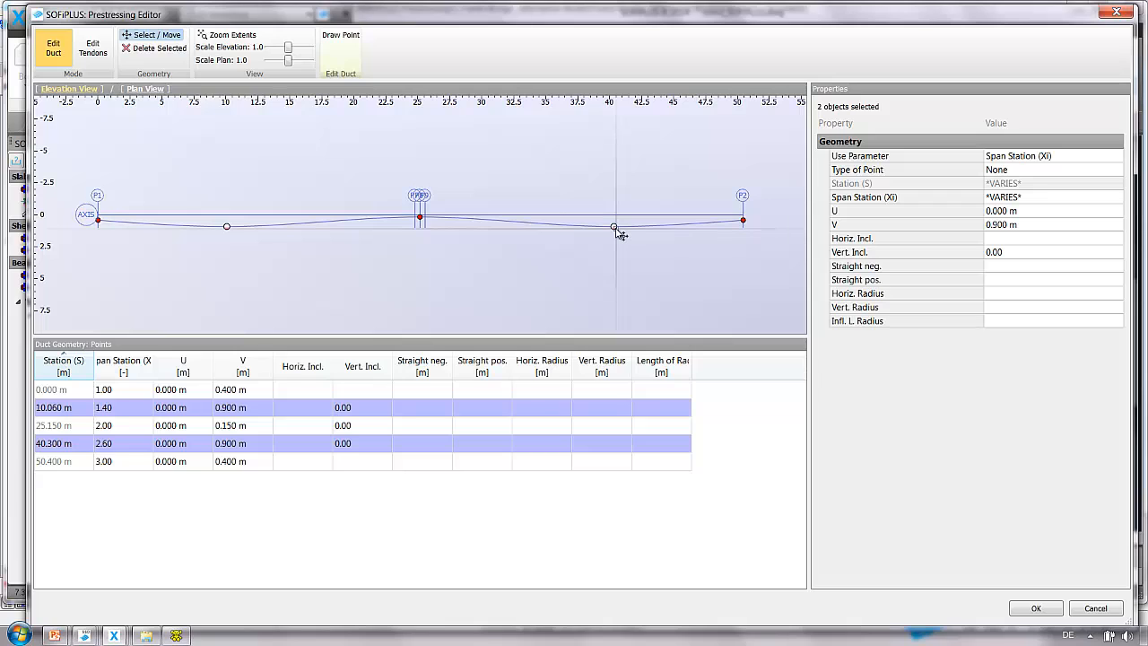
mouse_move(616, 229)
left_mouse_down()
mouse_move(618, 287)
mouse_move(617, 239)
mouse_move(617, 267)
mouse_move(617, 249)
left_mouse_up()
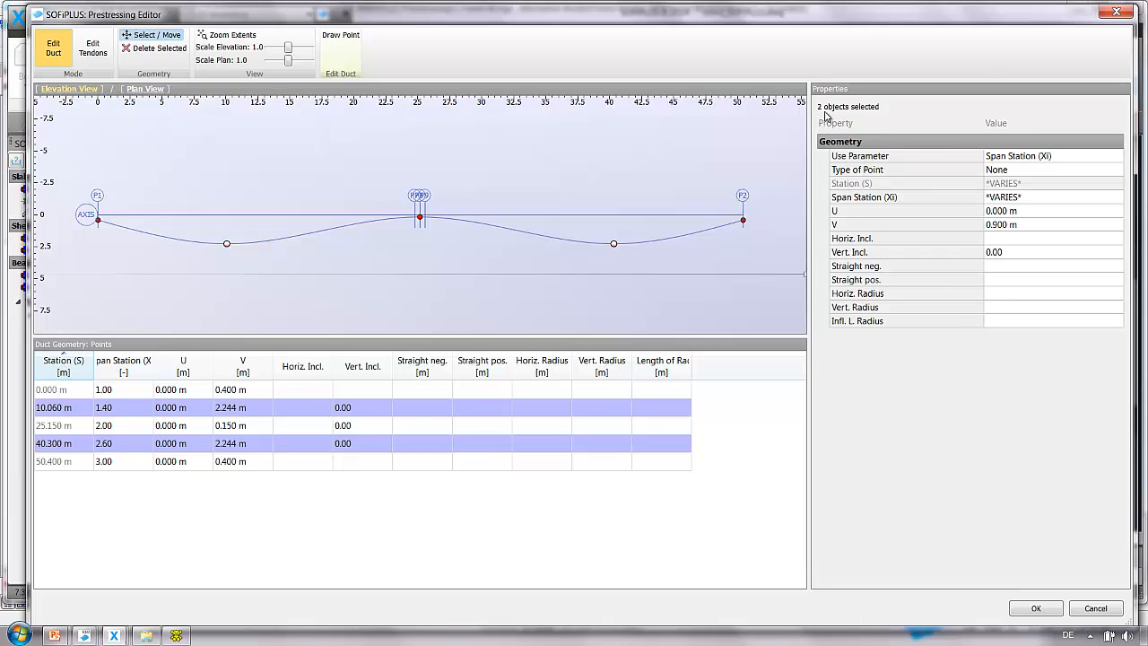
left_click(1005, 226)
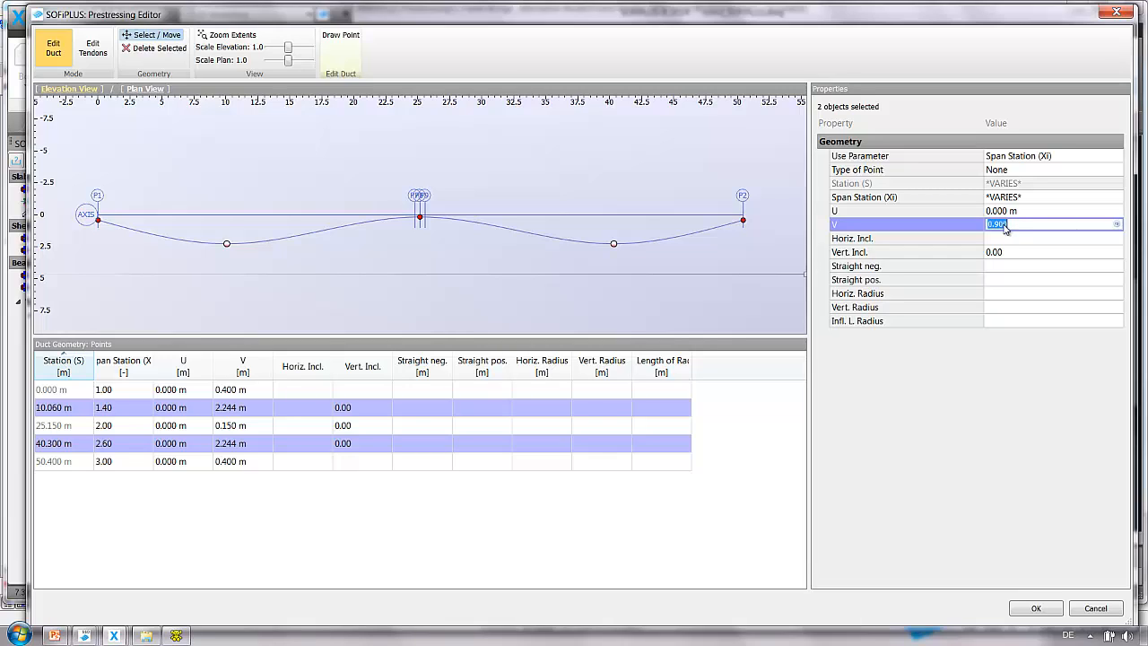
type("0.")
type("75")
key("Return")
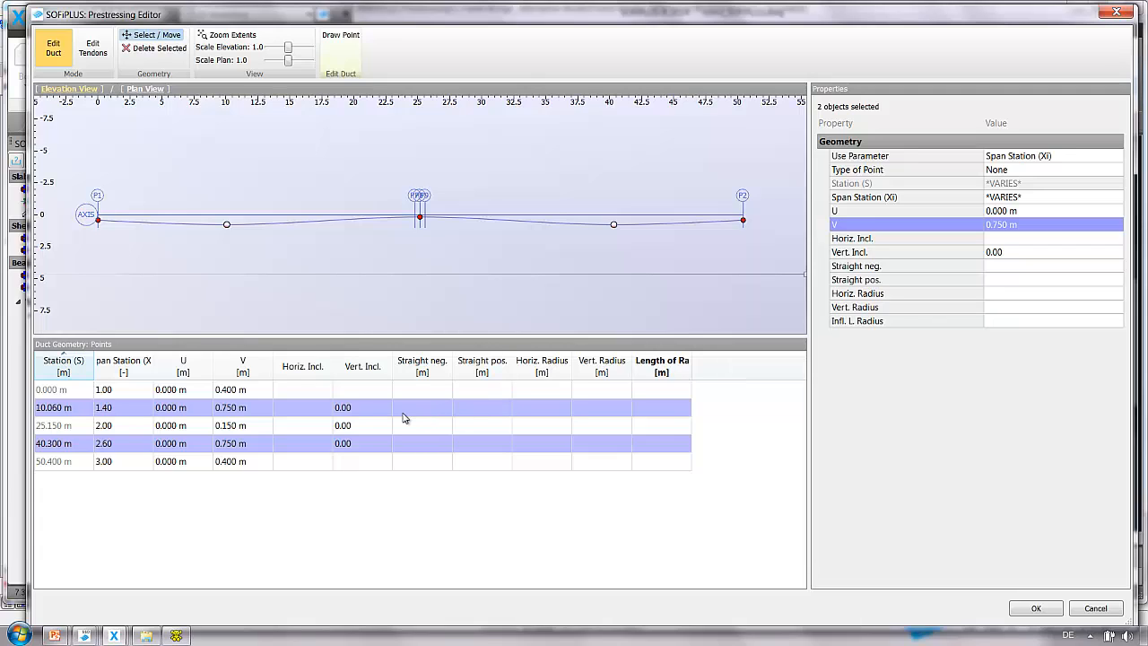
Switch the Use Parameter of all five duct points to Station (S).
left_click(153, 377)
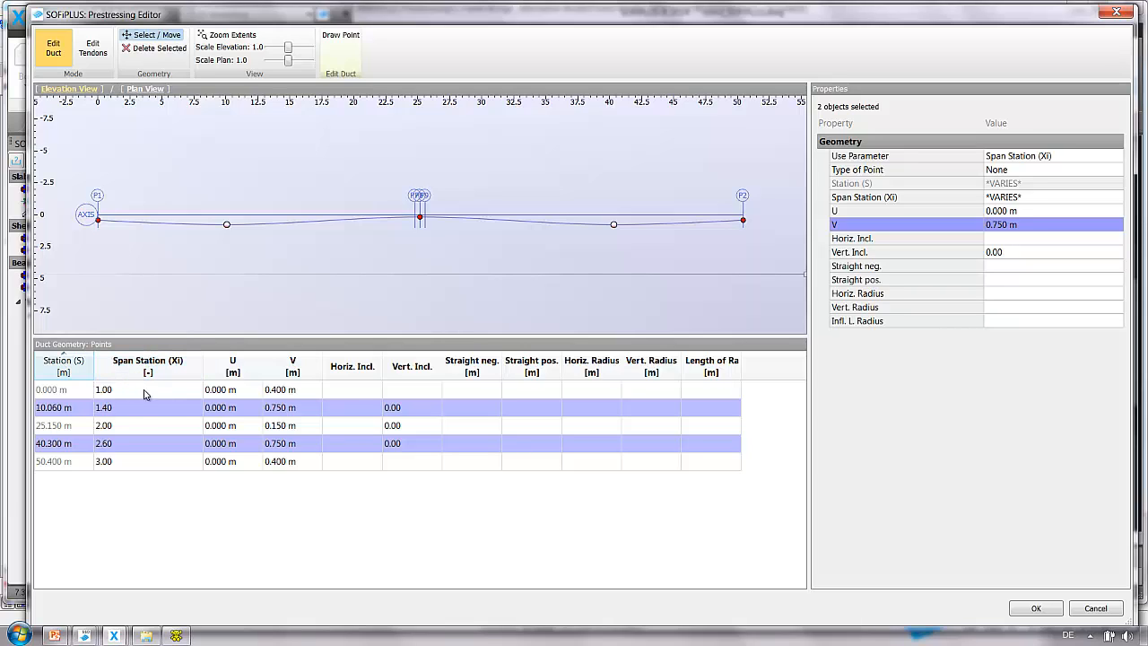
left_click(148, 390)
left_click_drag(148, 390, 136, 468)
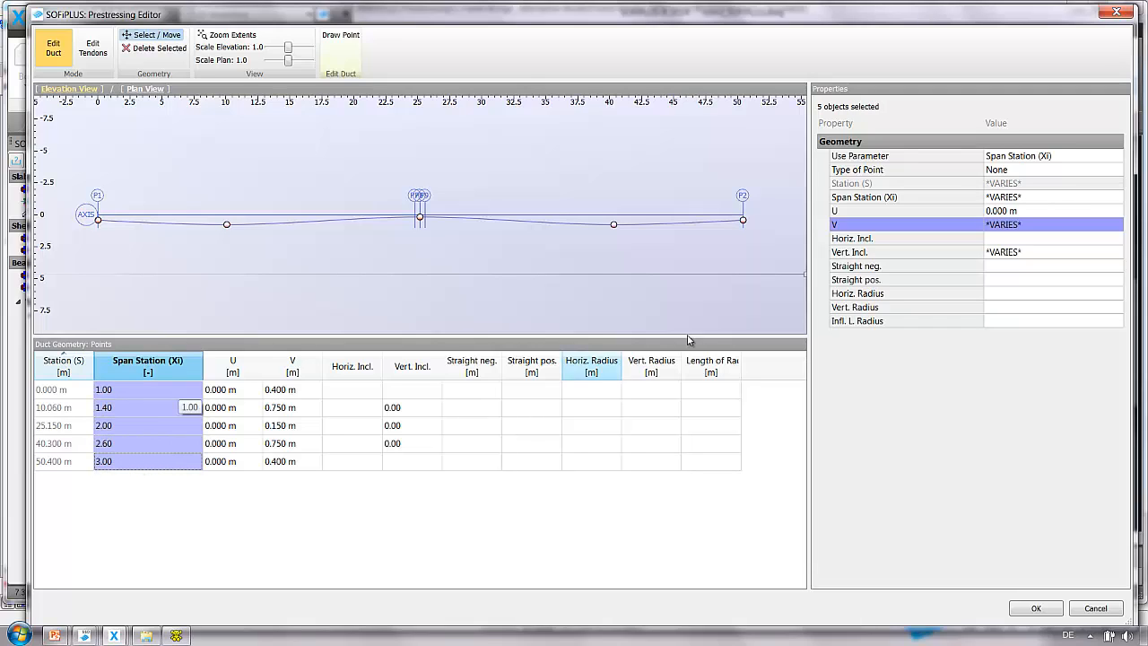
left_click(1003, 156)
left_click(1005, 157)
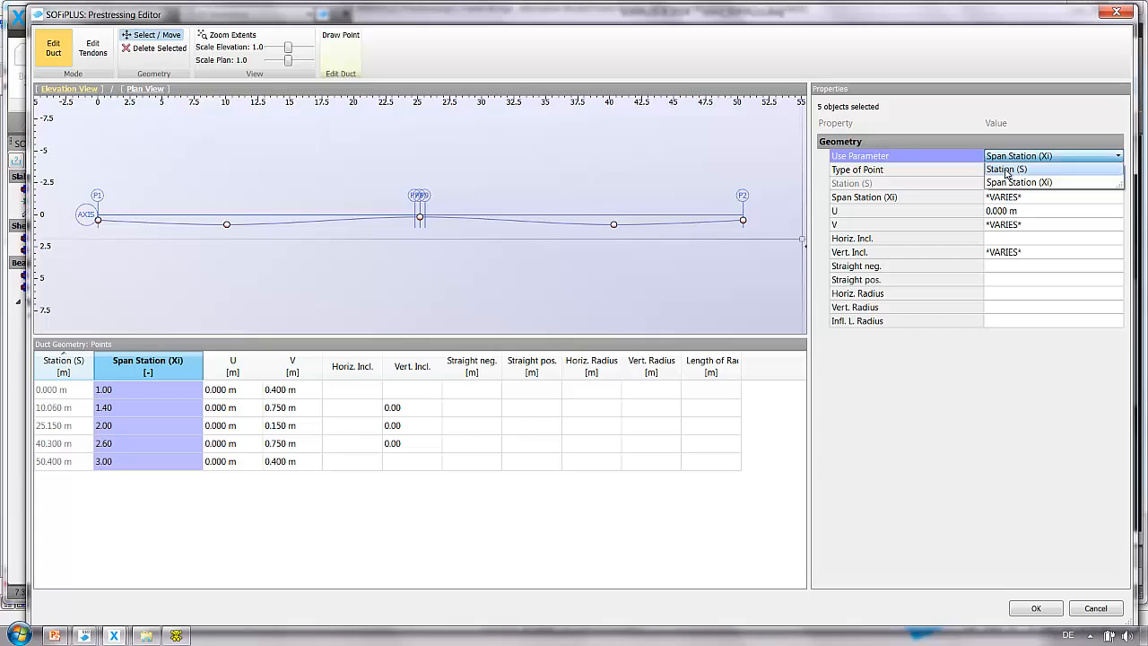
left_click(1006, 169)
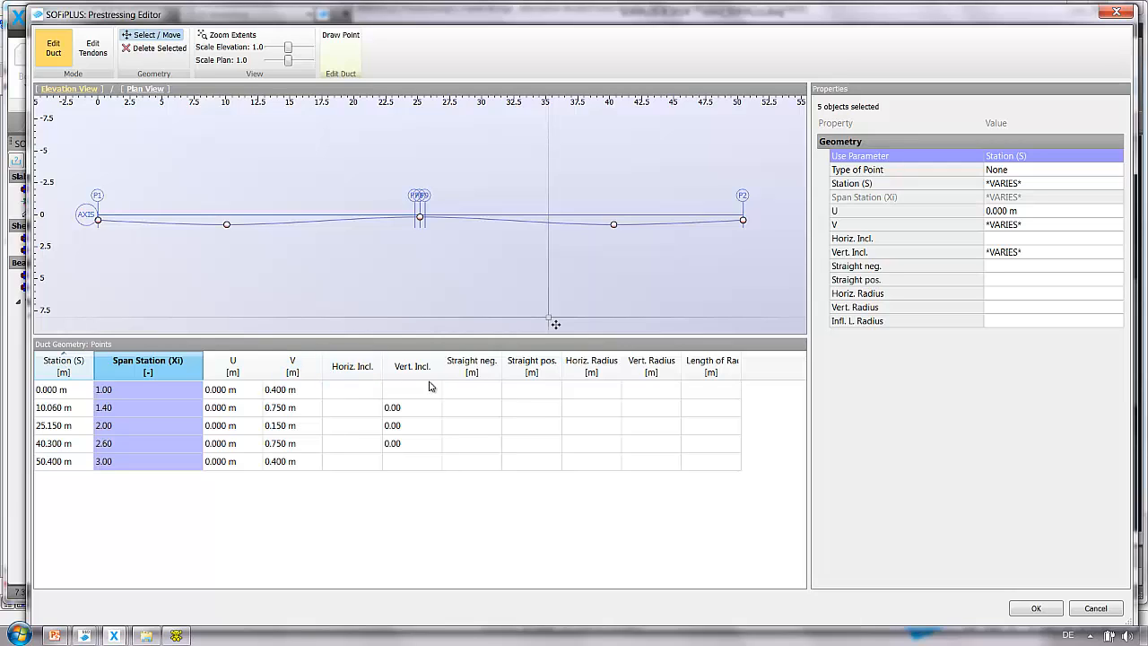
Enter straight lengths of 2 m on both sides of the duct's middle point at 25.150 m.
left_click(426, 429)
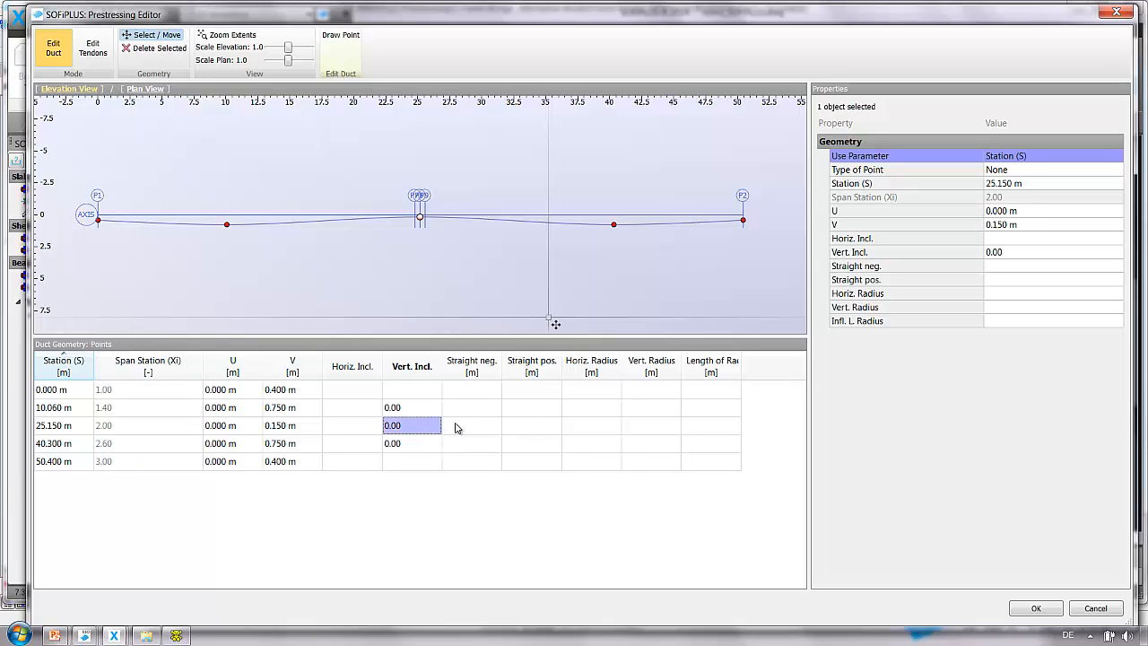
left_click(456, 428)
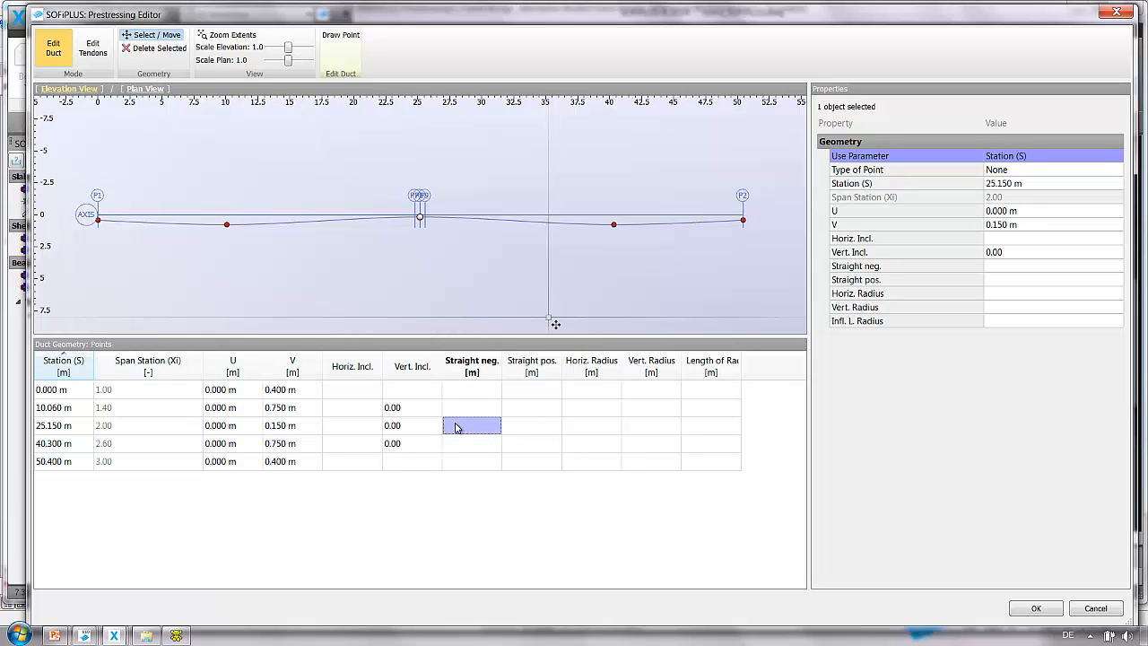
left_click(513, 427)
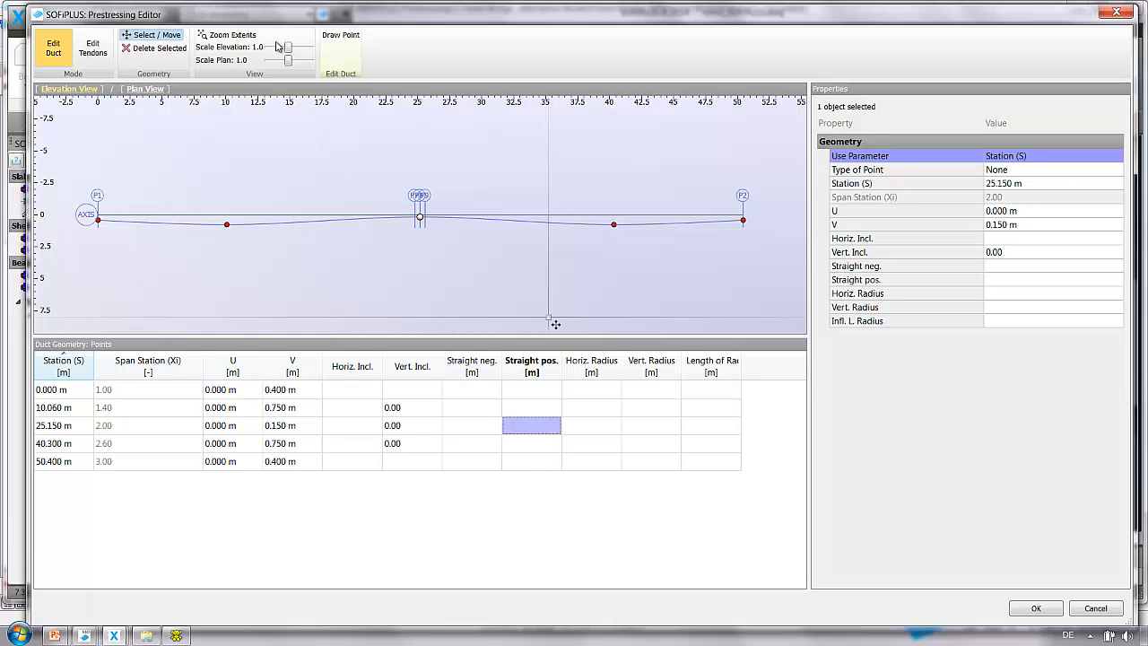
type("2")
key("shift+Tab")
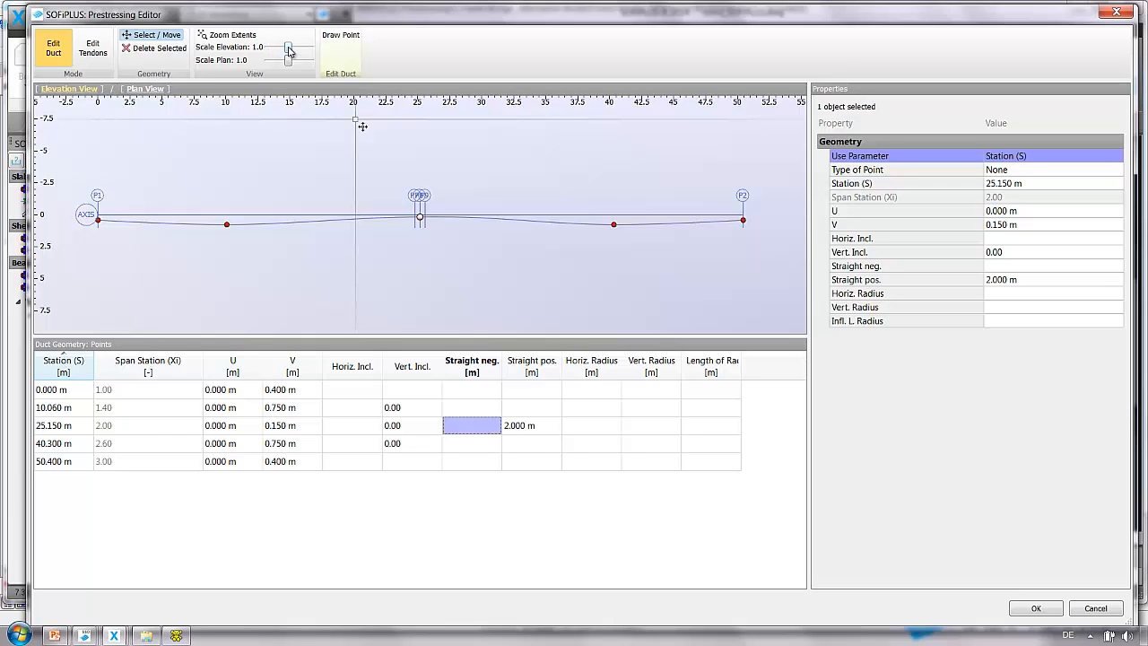
left_click(289, 50)
left_click_drag(292, 52, 300, 51)
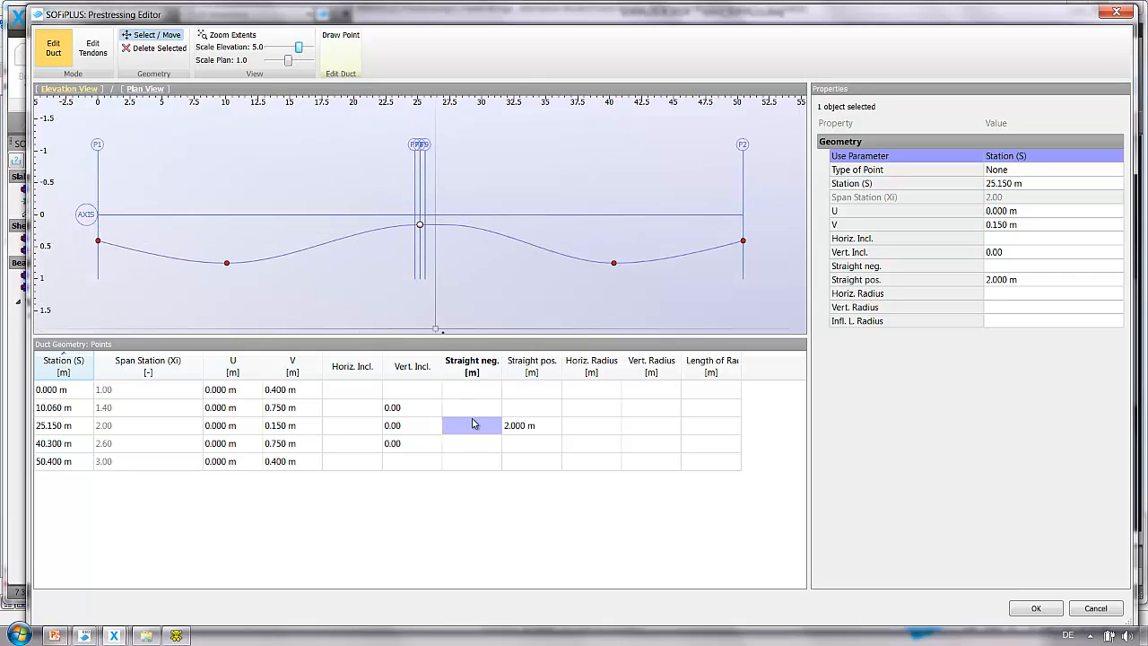
left_click(475, 424)
left_click(475, 425)
type("2")
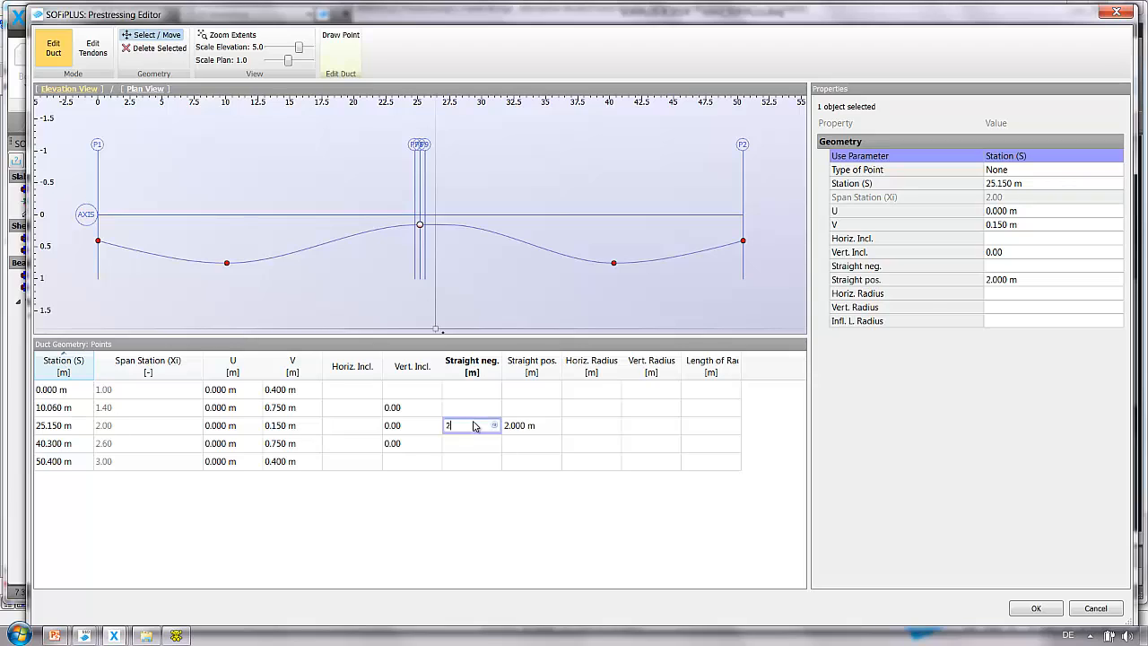
left_click(519, 427)
left_click(475, 427)
left_click(526, 428)
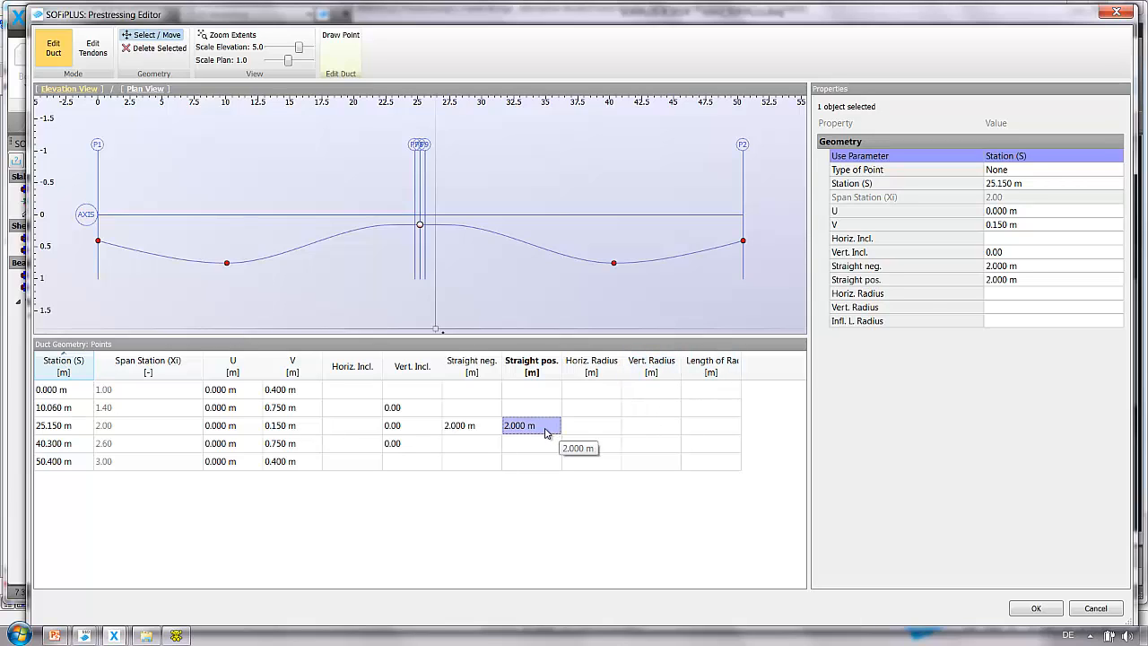
Clear both straight lengths at the middle duct point.
key("Delete")
left_click(484, 429)
key("Delete")
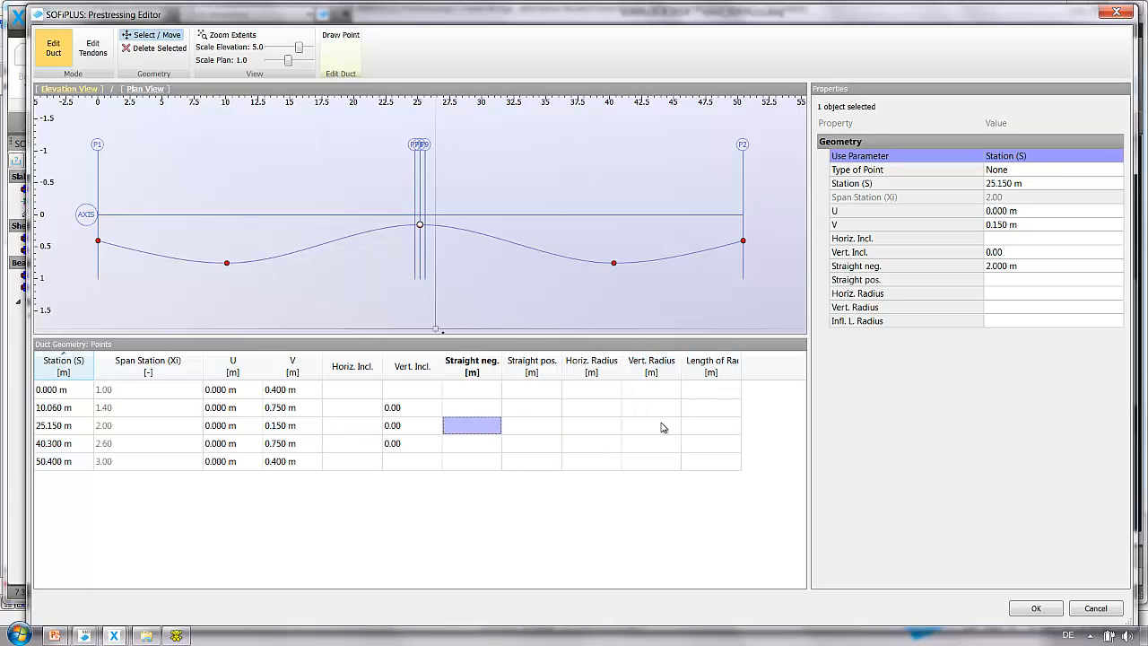
Set the vertical radius at the middle duct point to 9 m.
left_click(661, 427)
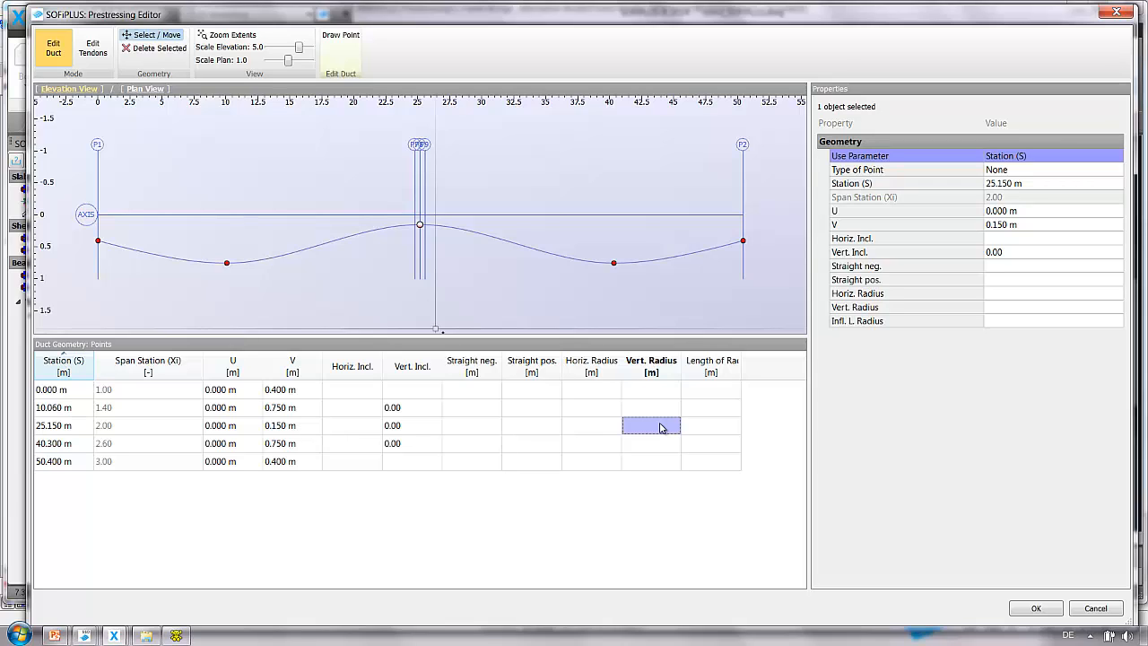
type("9")
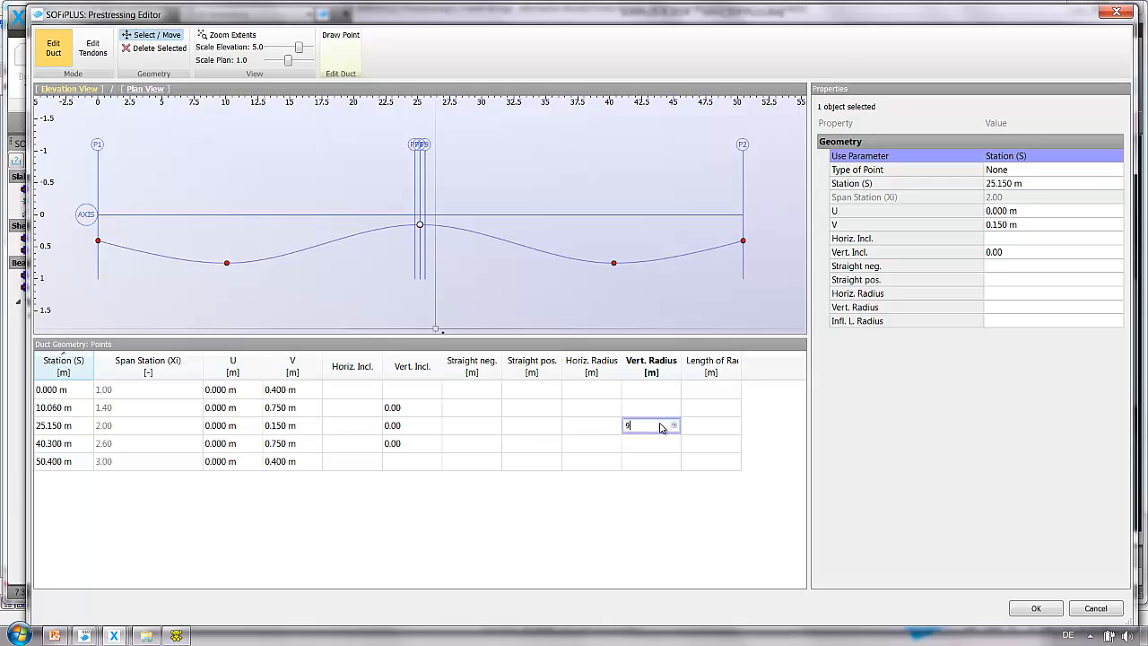
left_click(603, 429)
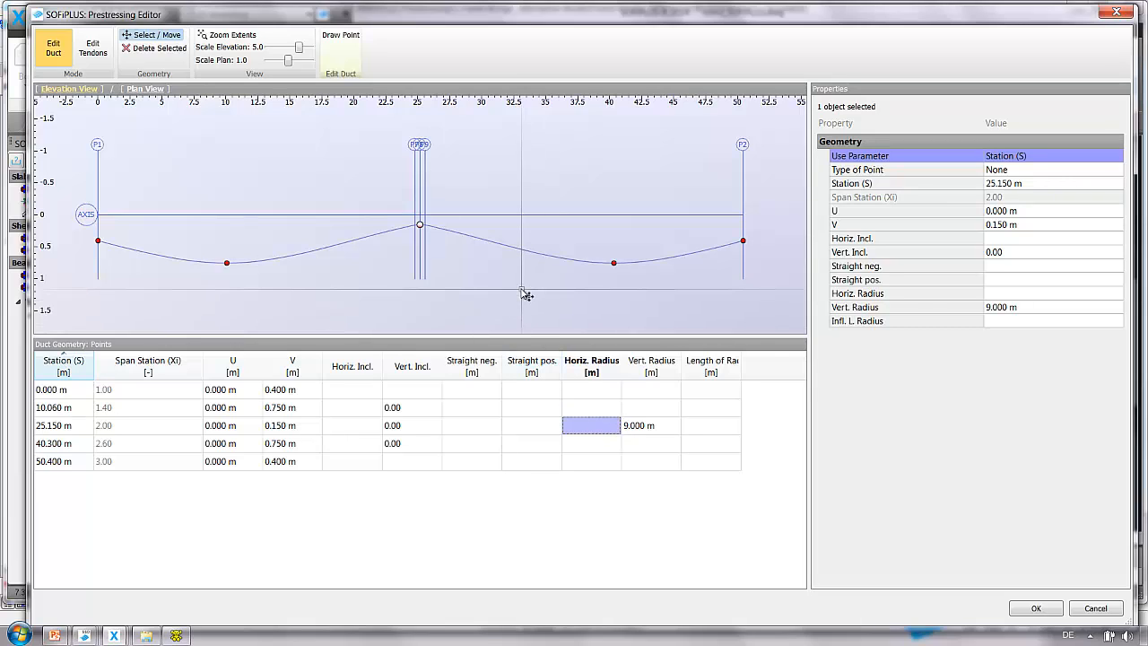
Set the inflection length of radius at the middle duct point to 1.5 m.
left_click(725, 427)
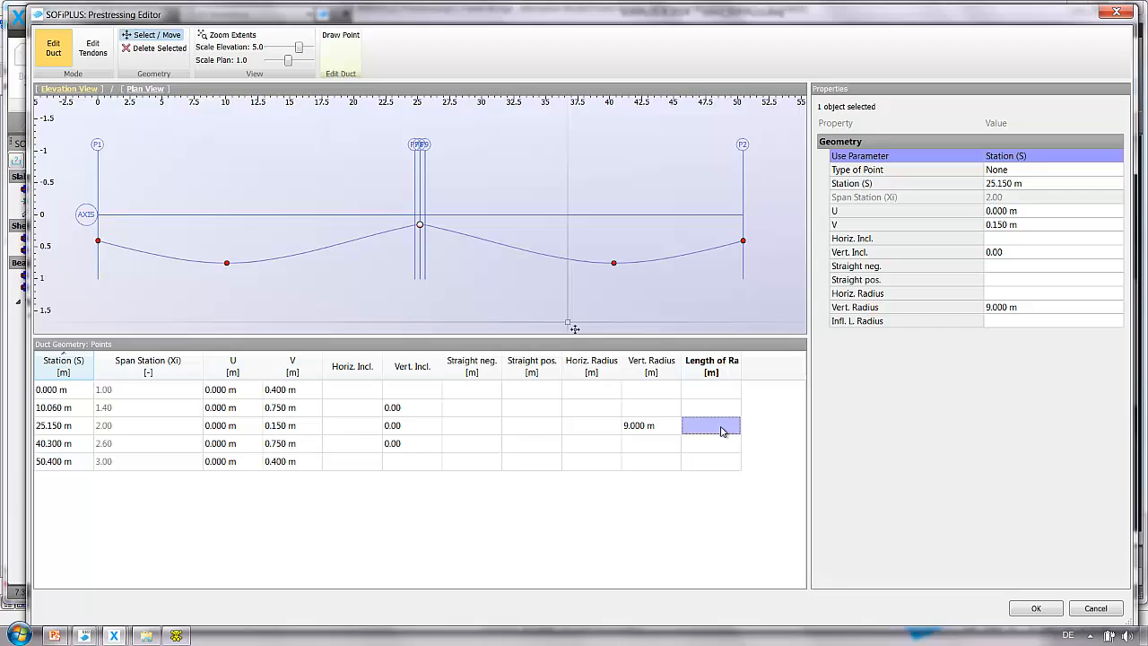
double_click(740, 366)
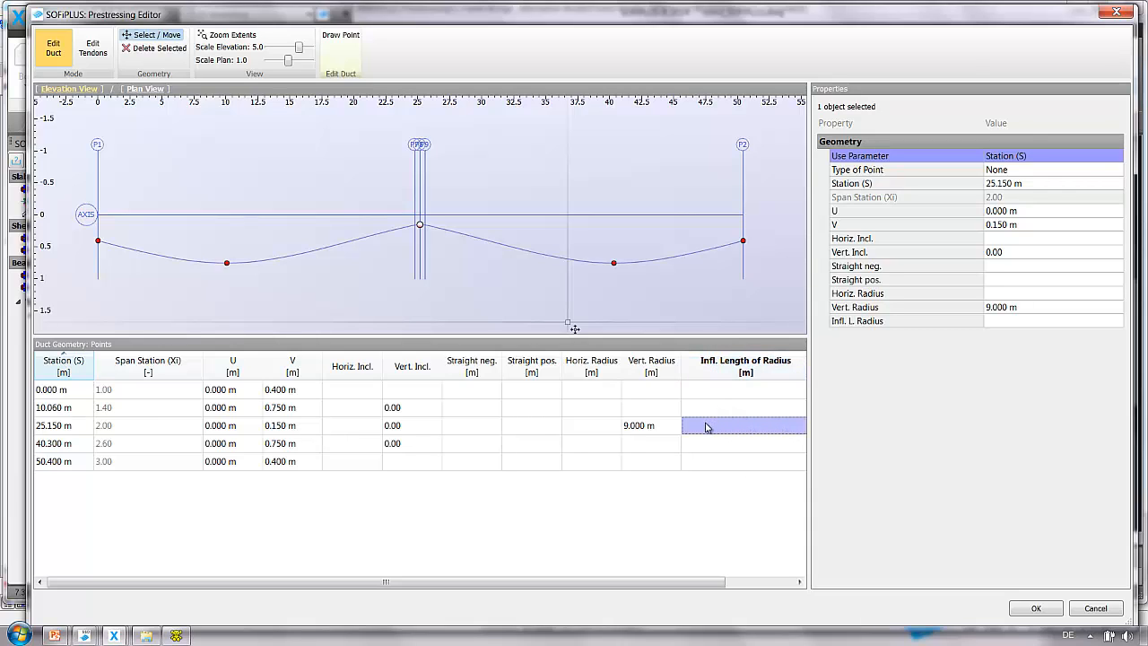
type("1,5")
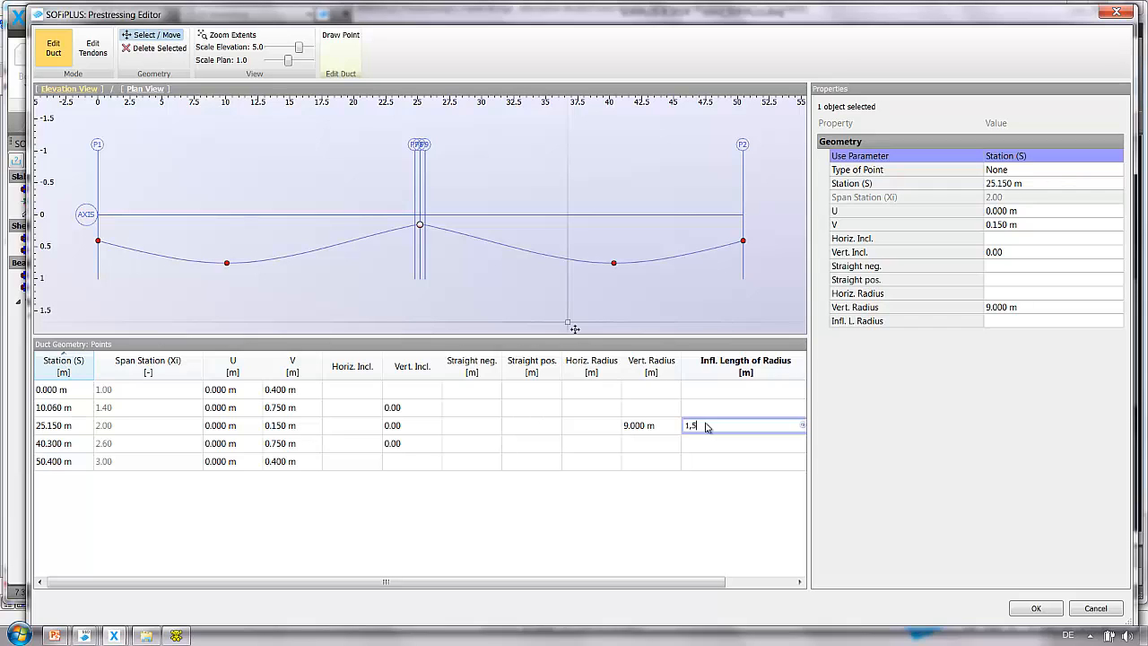
key("Return")
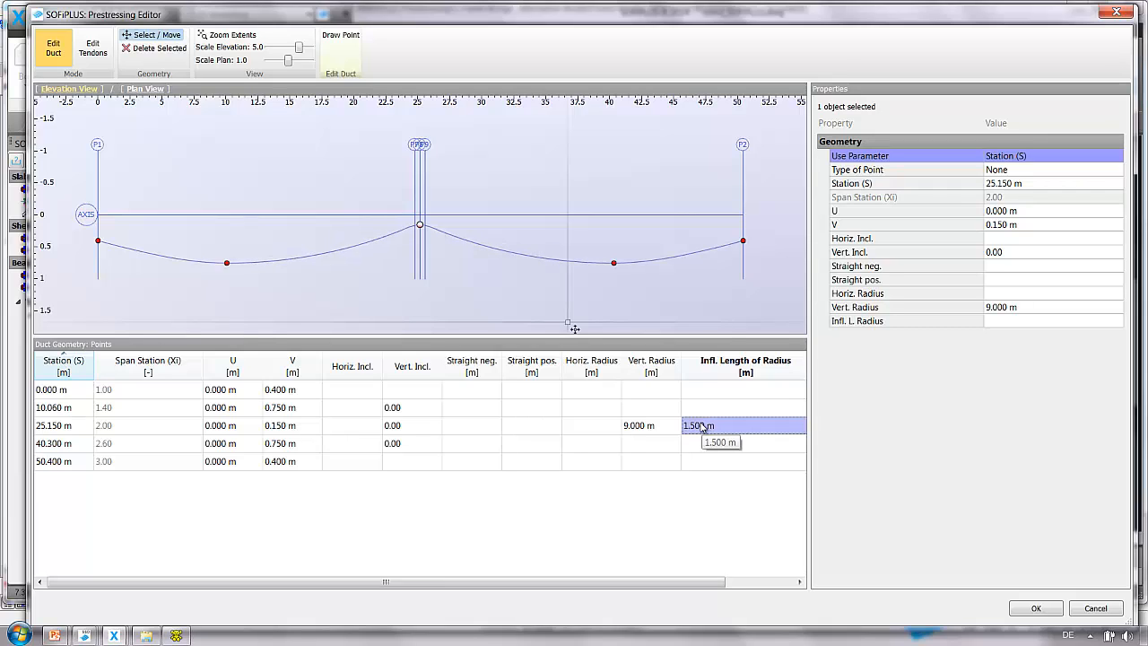
Clear the inflection length and vertical radius at the middle duct point.
key("Delete")
left_click(674, 425)
key("Delete")
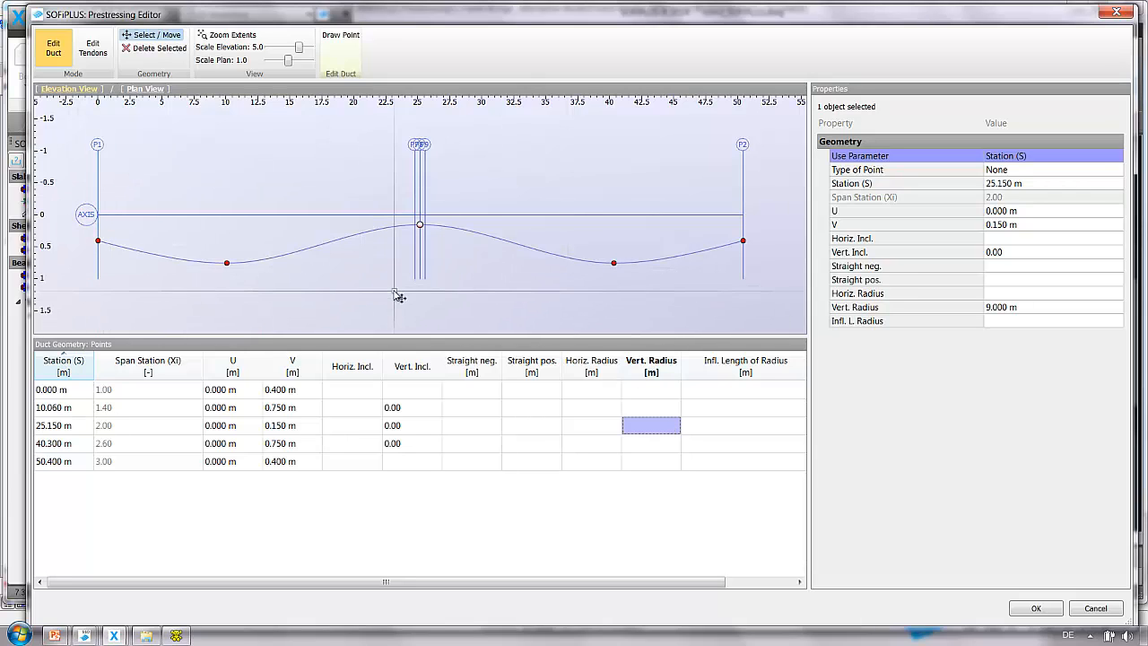
Select the duct points at 40.300 m and 50.400 m and delete them.
left_click_drag(287, 451, 288, 463)
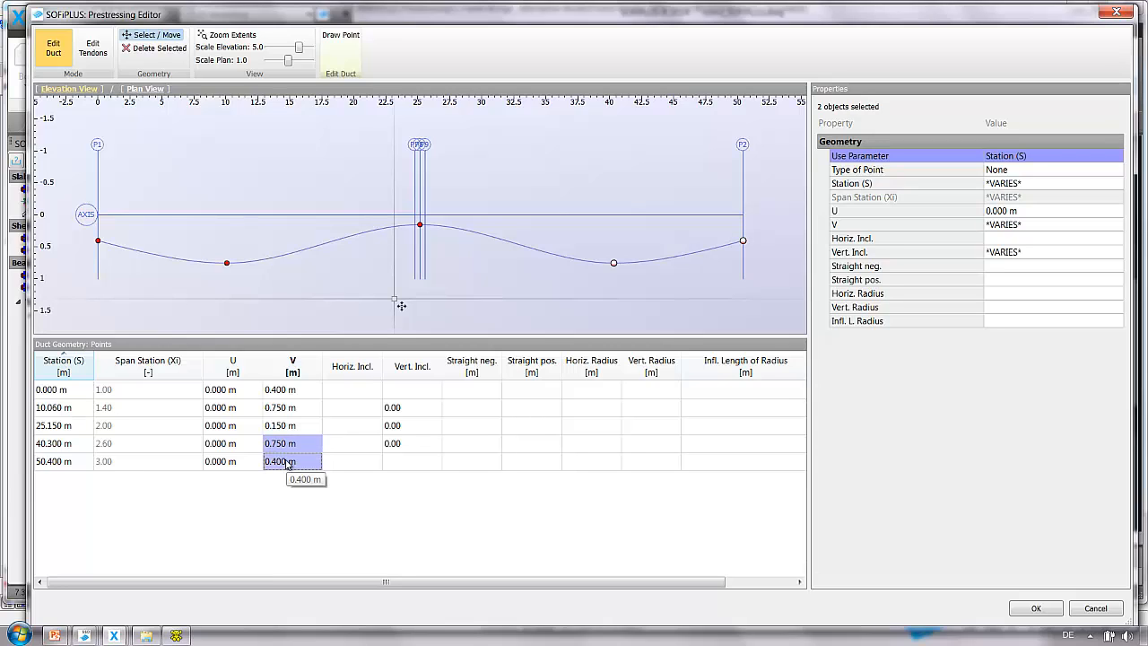
left_click(165, 52)
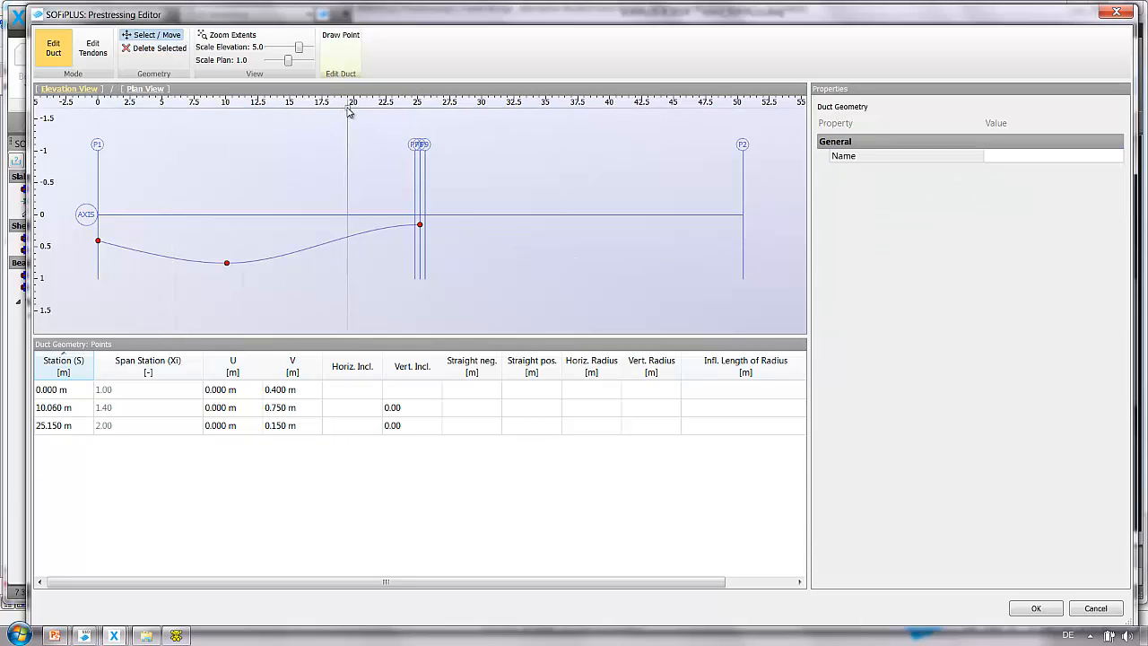
Draw four additional duct points beyond the 25.150 m point, between about 28.8 m and 45.7 m.
left_click(341, 38)
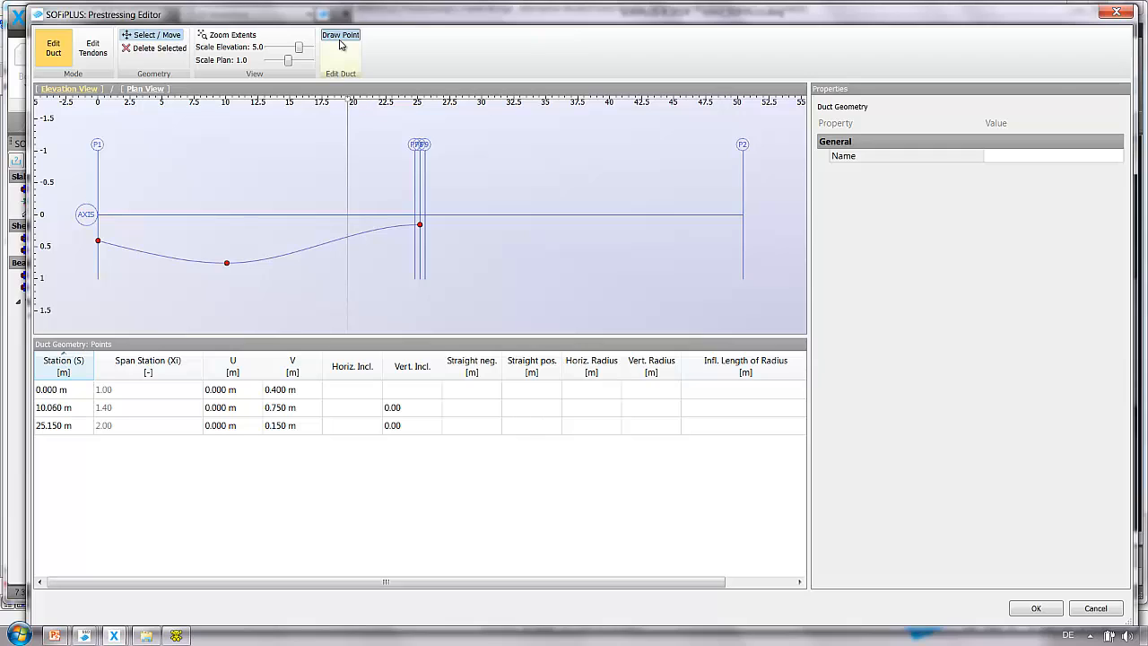
left_click(340, 38)
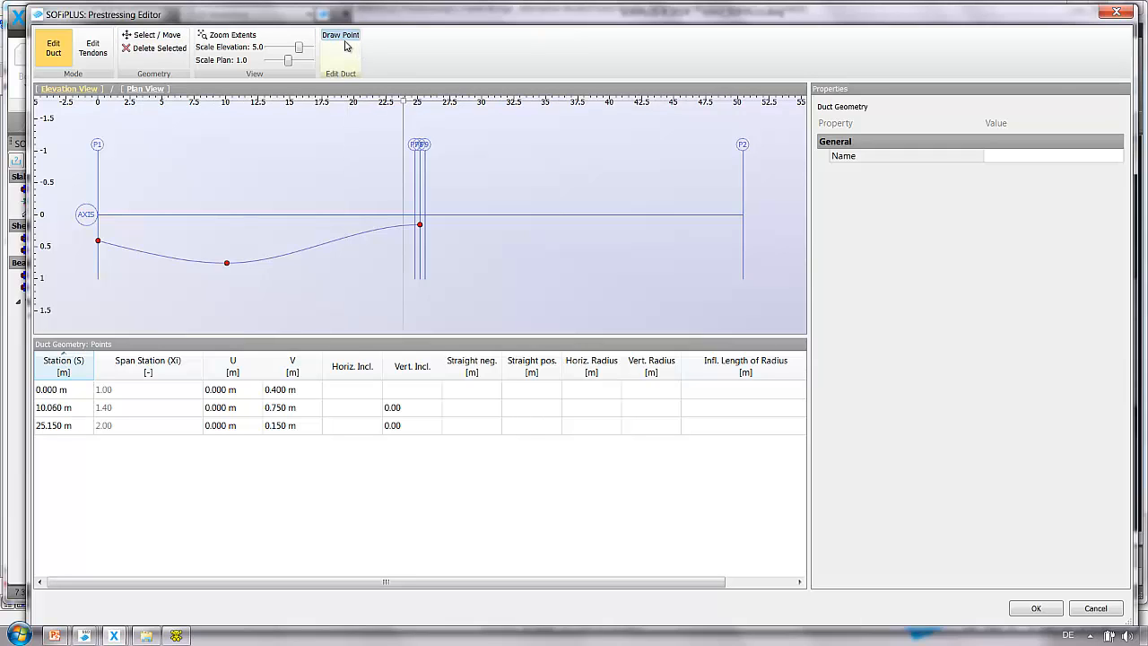
left_click(467, 252)
left_click(518, 268)
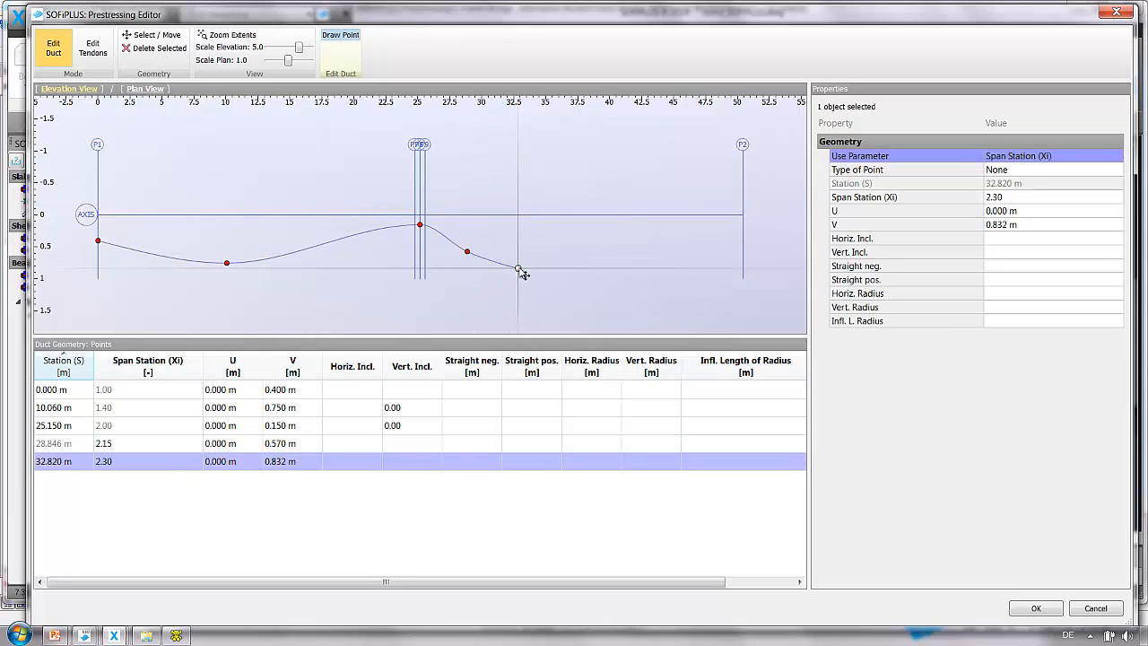
left_click(627, 269)
left_click(682, 251)
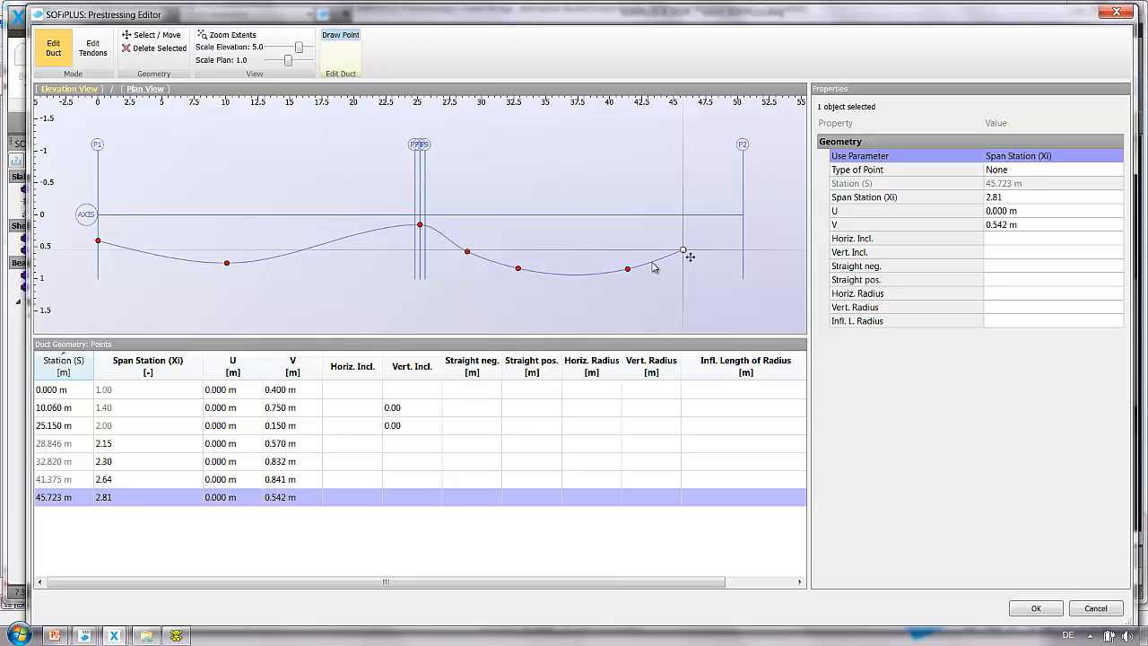
Select the four newly drawn duct points and delete them.
left_click_drag(283, 444, 278, 500)
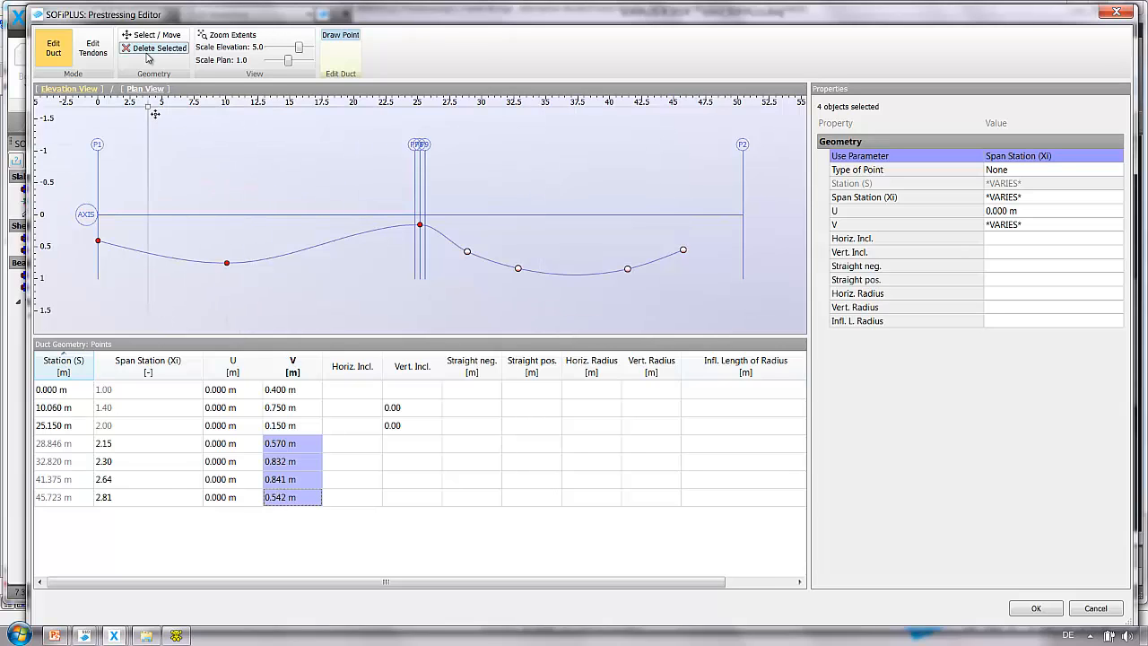
left_click(154, 47)
left_click(153, 34)
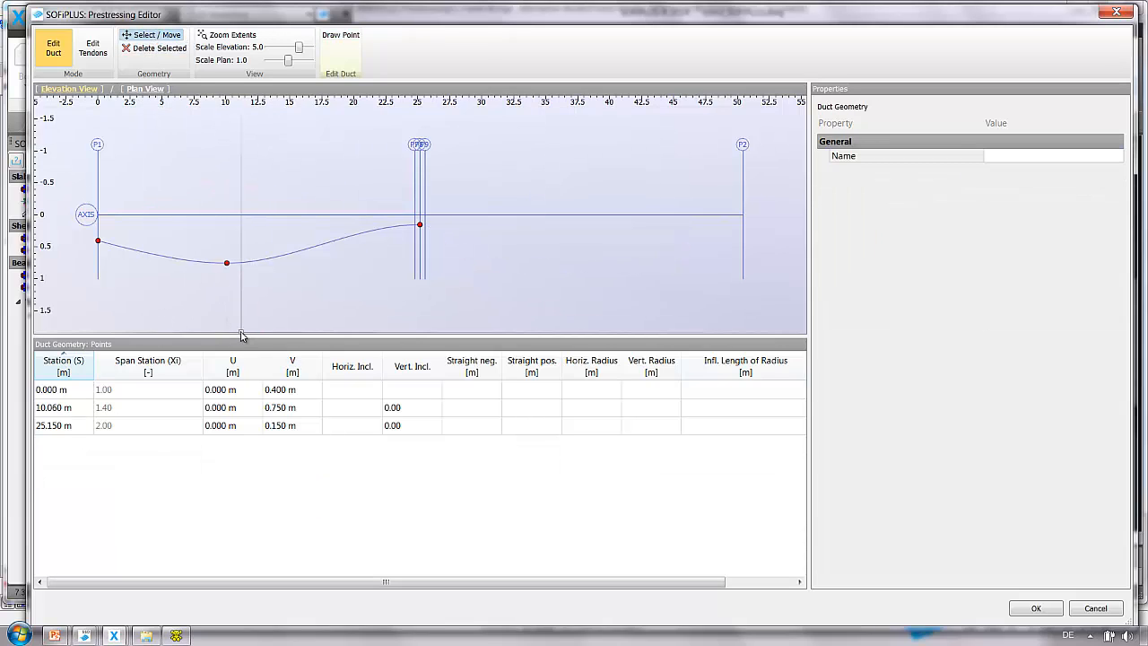
Set the V offset of all three duct points to 0.880 m.
left_click(290, 391)
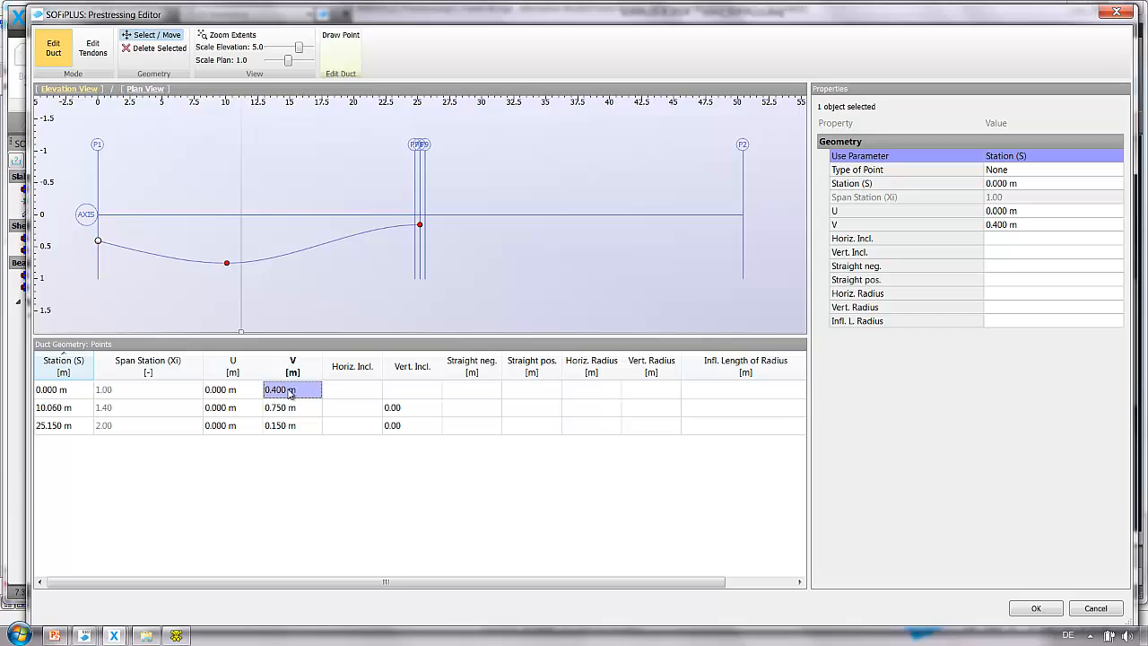
type("0.88")
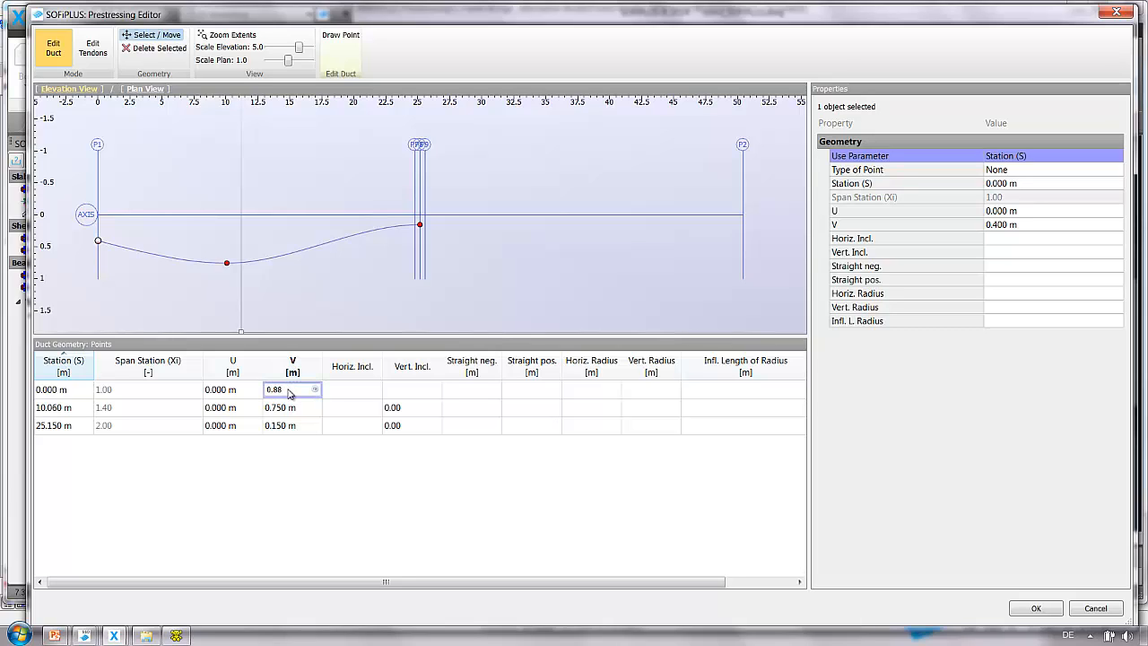
key("Return")
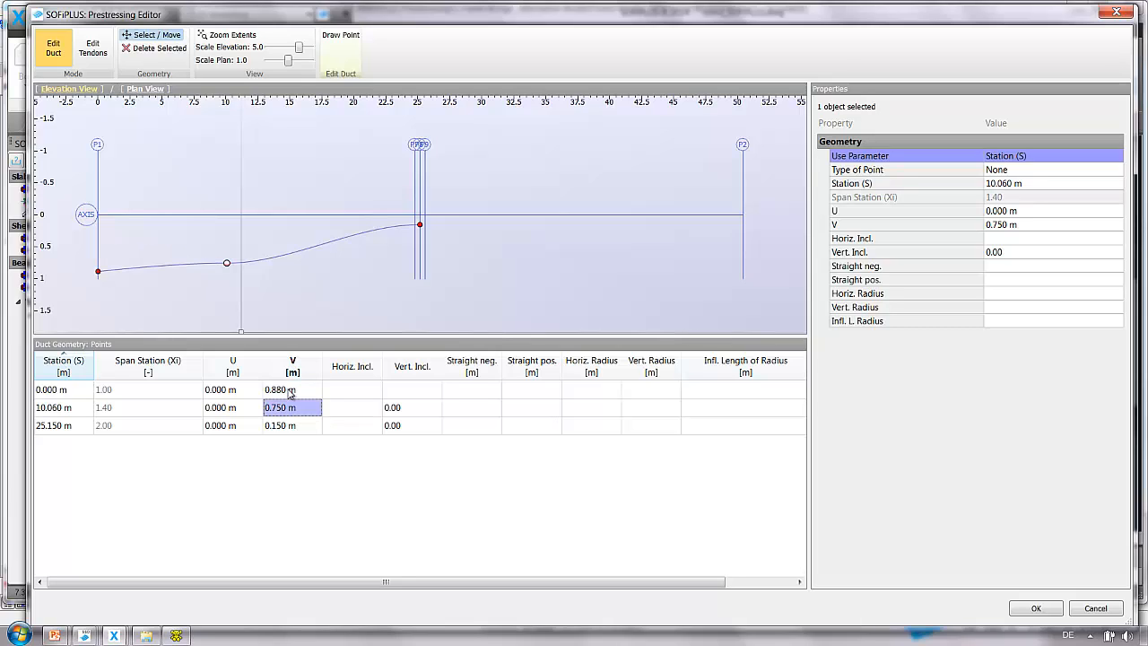
type("0.880")
key("Return")
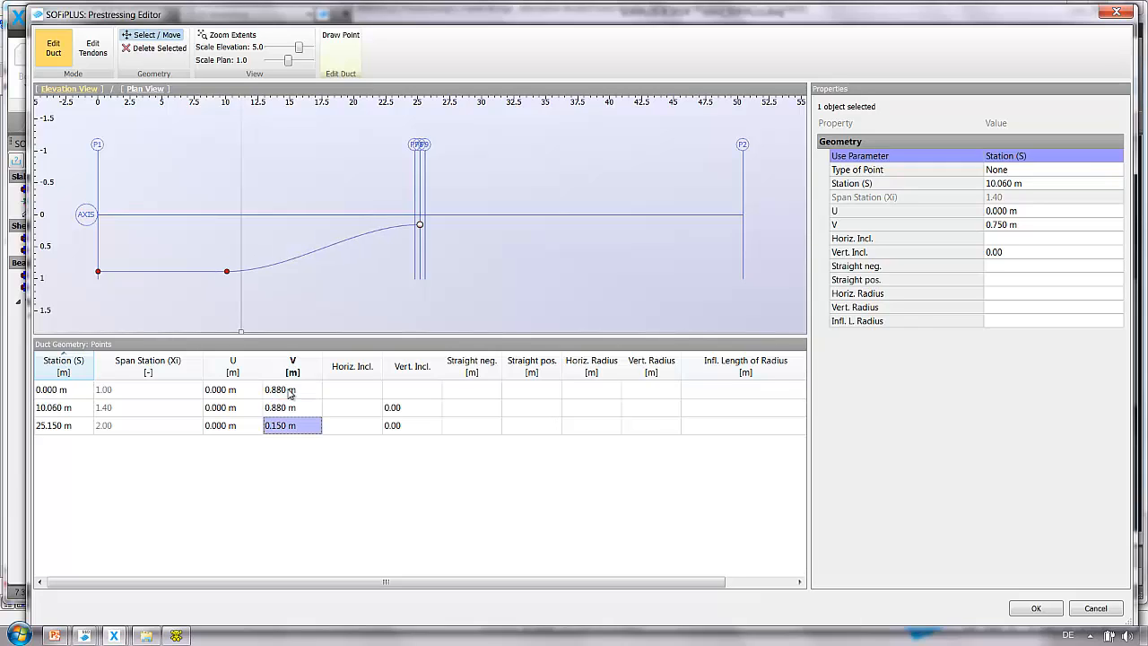
type("0.880")
key("Return")
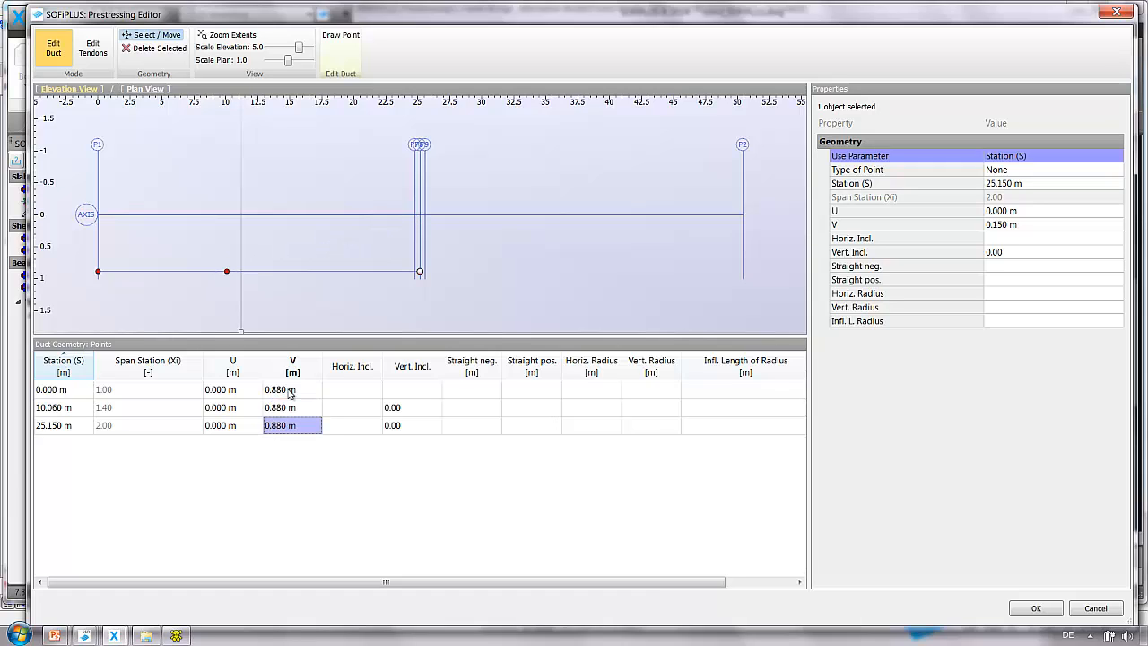
Clear the vertical inclination at the 25.150 m duct point.
left_click(406, 429)
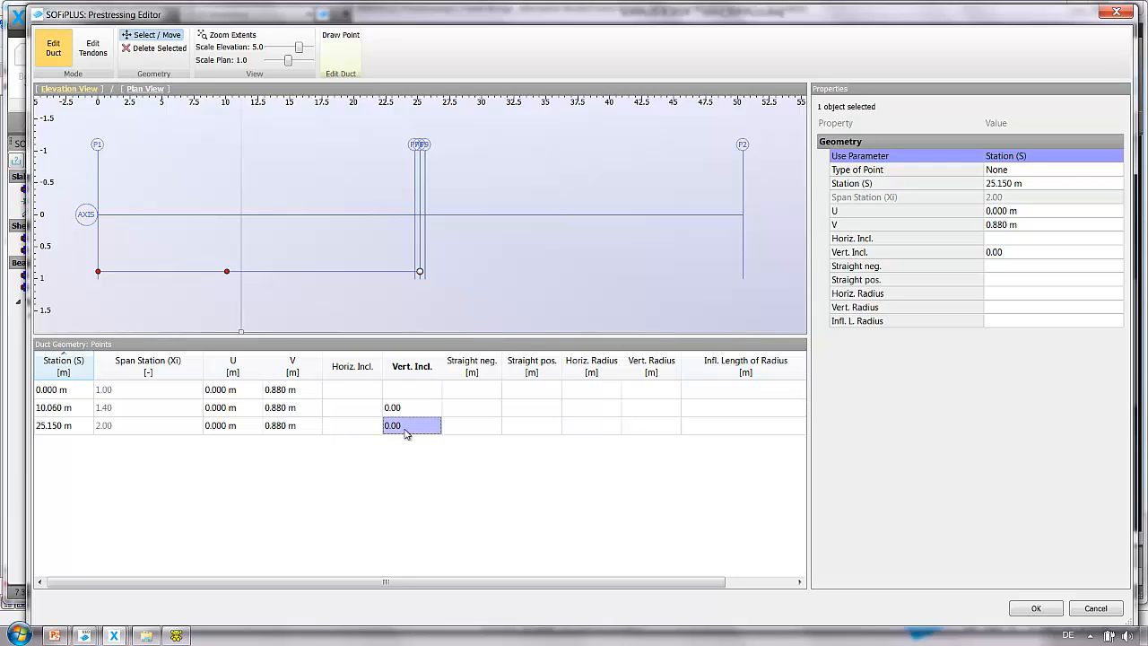
key("Delete")
left_click(423, 411)
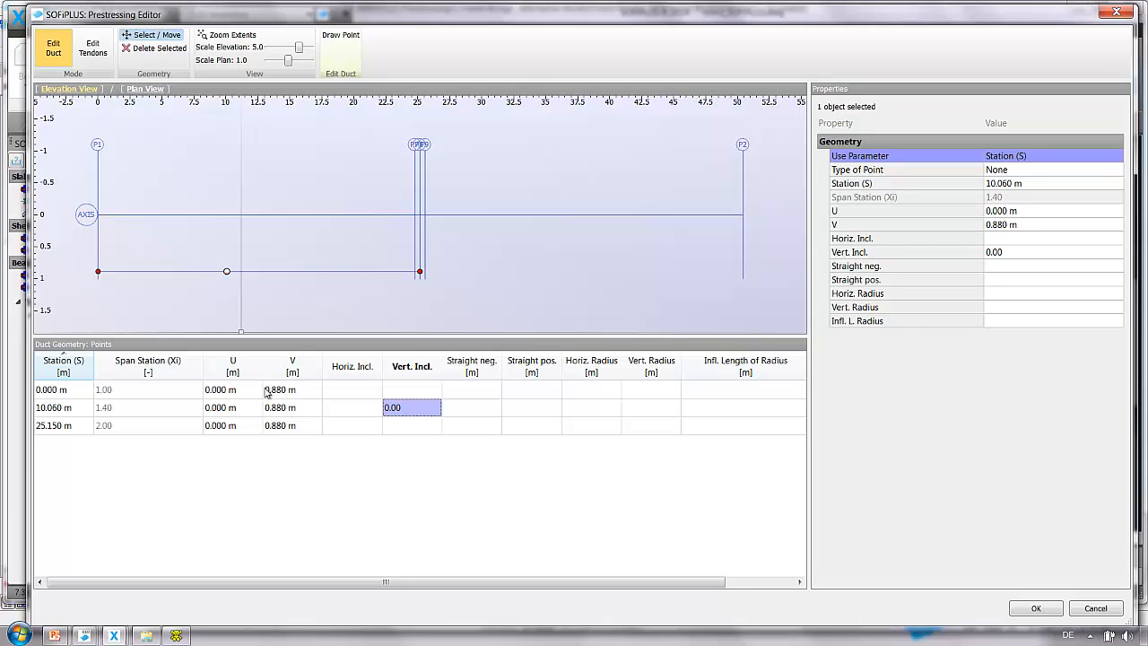
Set the station of the last duct point to 24.750 m.
left_click(93, 49)
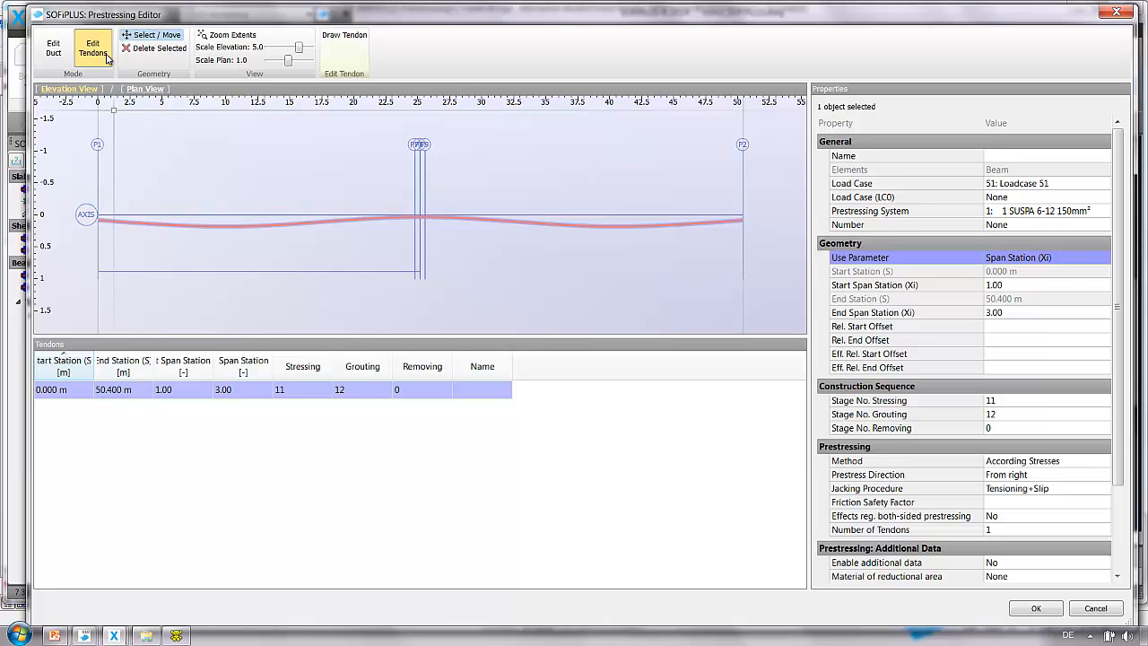
left_click(53, 49)
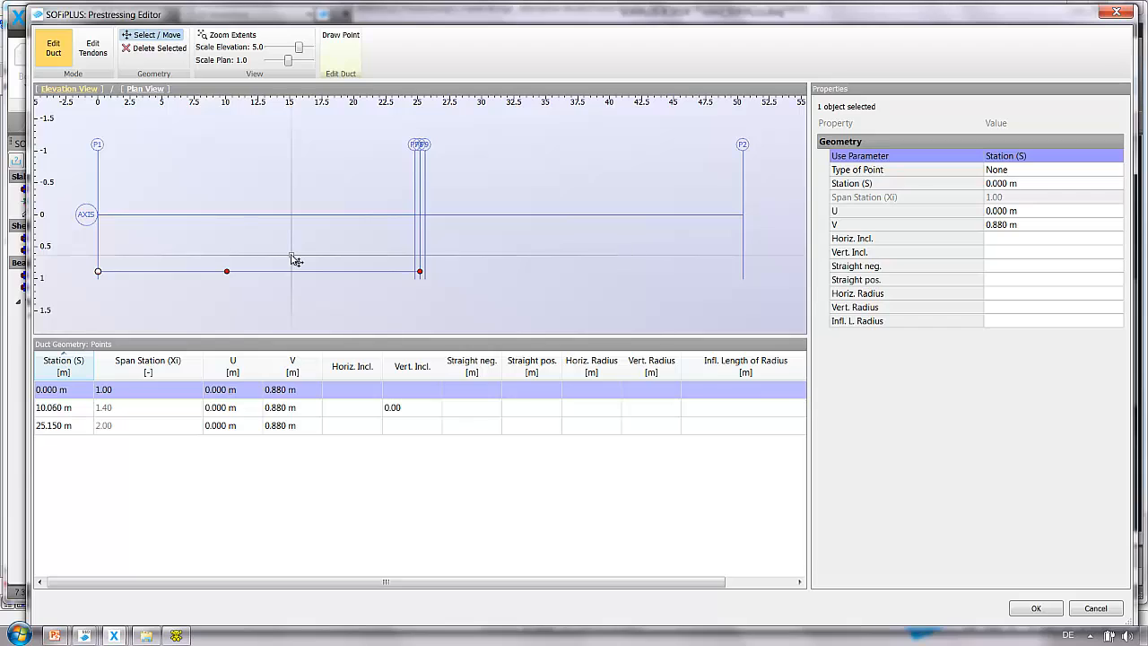
left_click(50, 427)
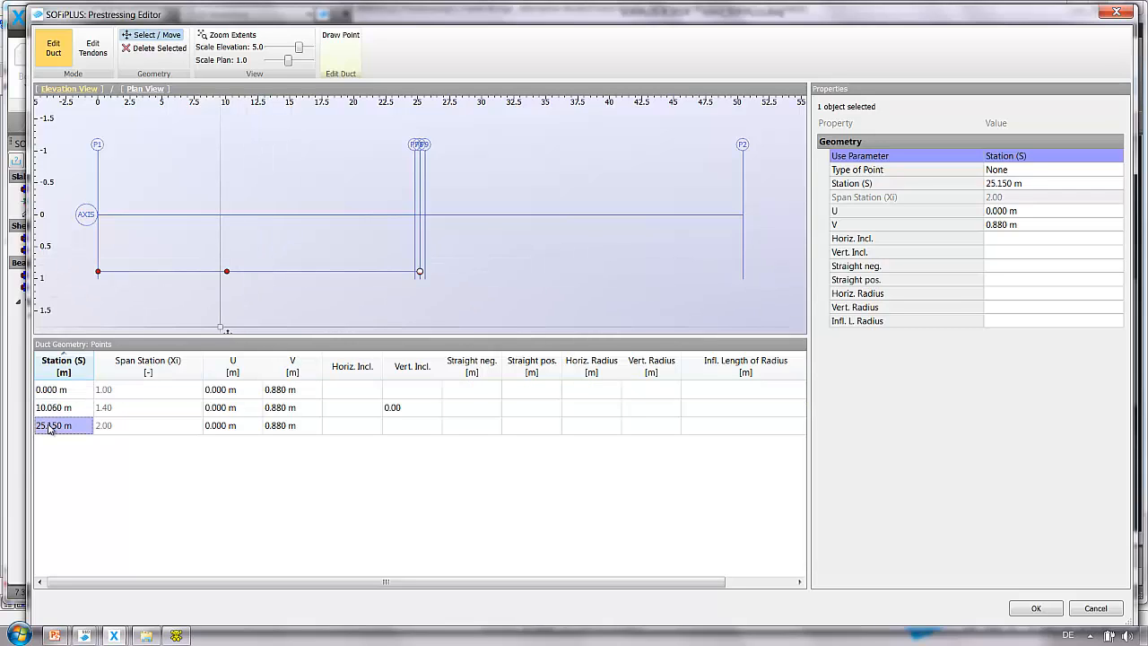
left_click(50, 427)
type("24")
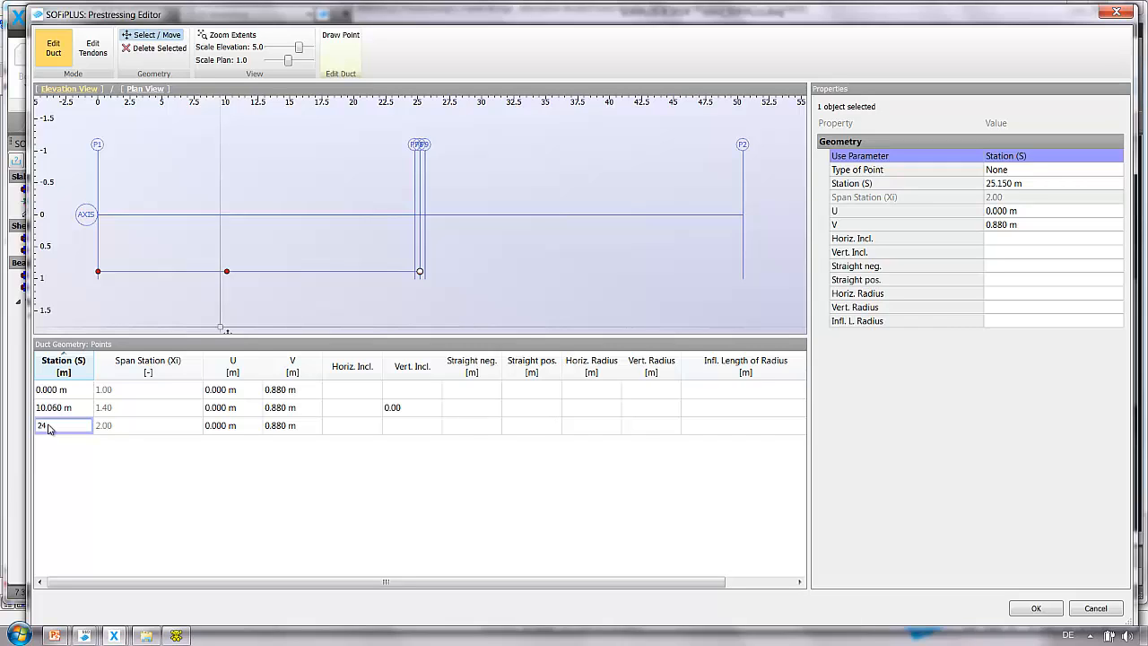
type(".75")
key("Return")
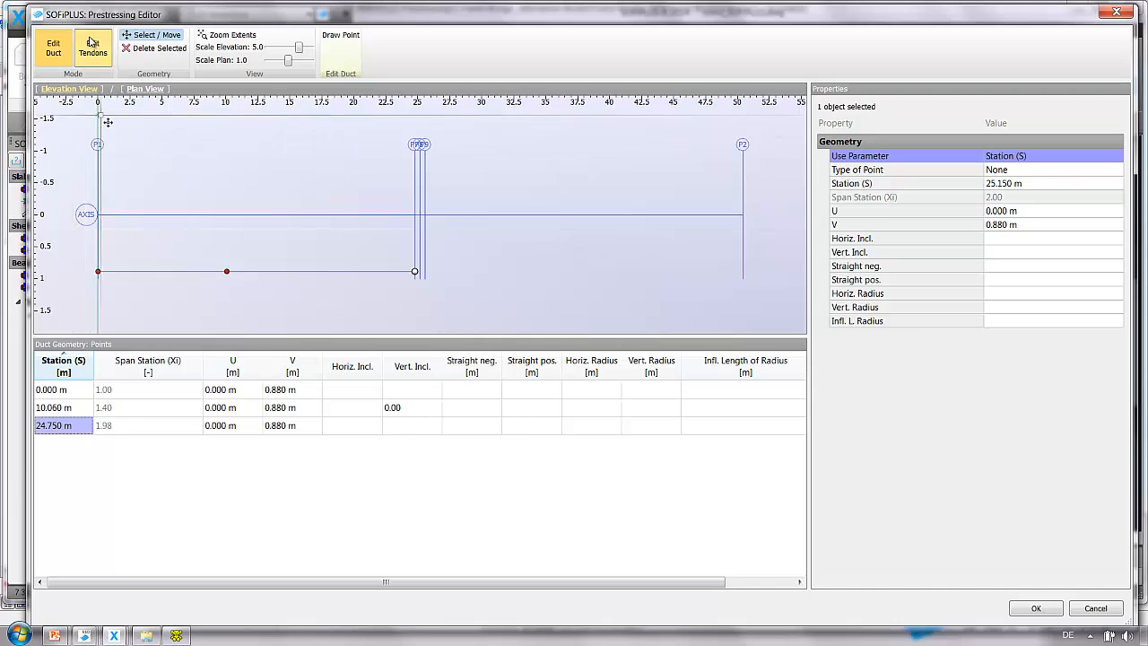
Switch to tendon editing and set the tendon's Use Parameter to Station (S).
left_click(93, 48)
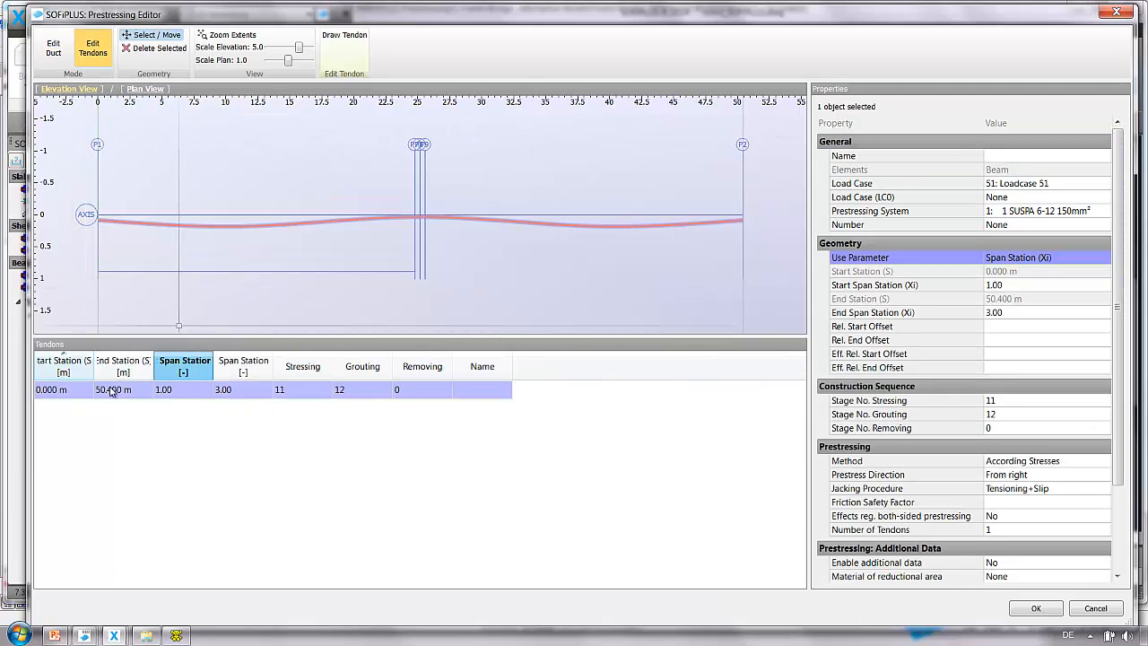
left_click(239, 391)
left_click(240, 391)
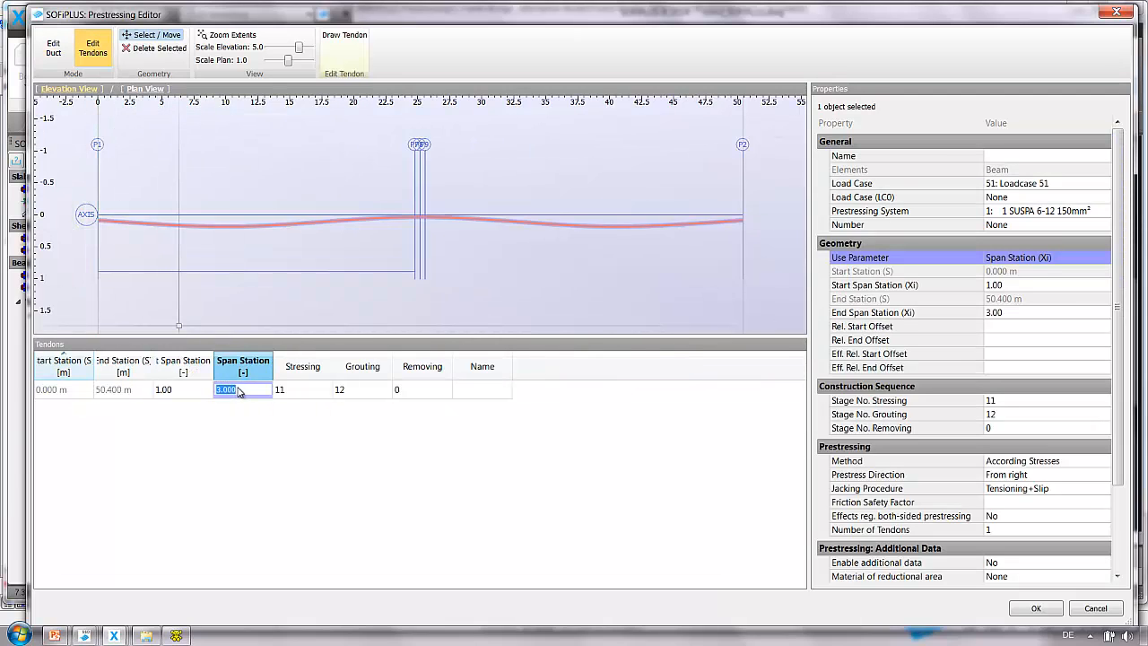
left_click(1055, 261)
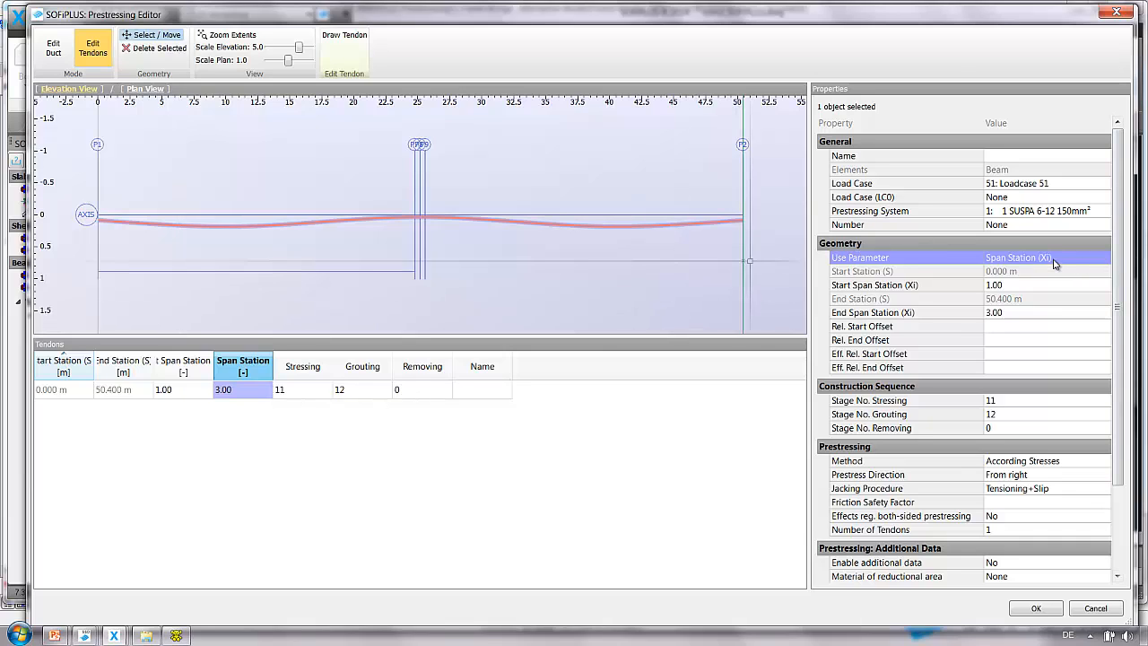
left_click(1040, 259)
left_click(1032, 271)
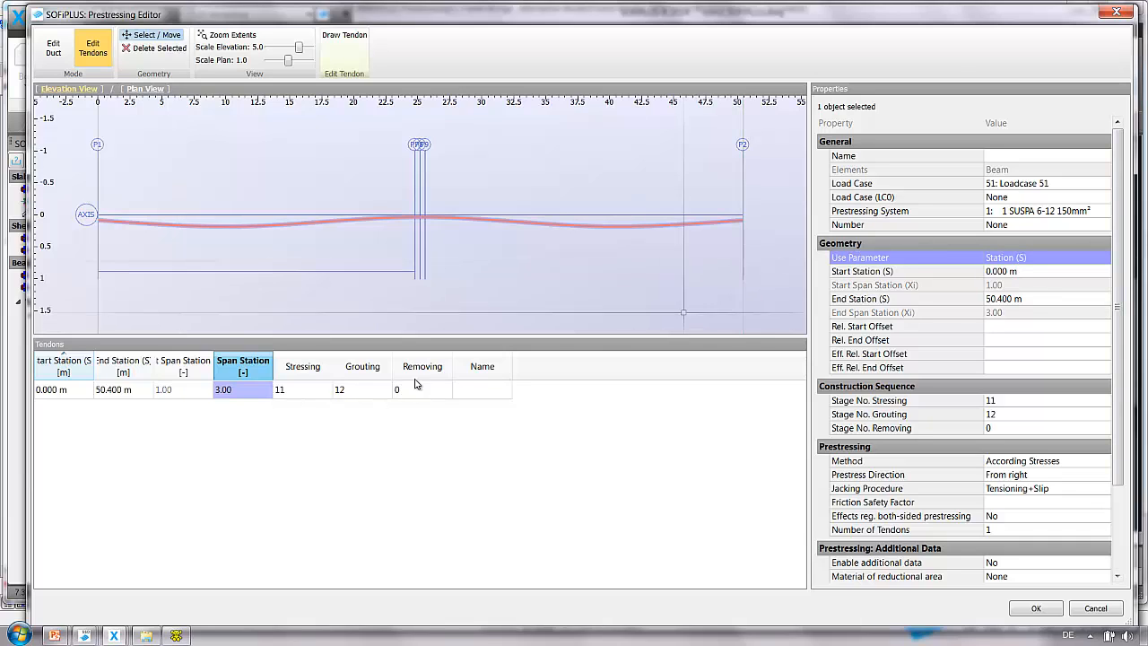
Set the tendon's end station to 24.750 m.
left_click(110, 392)
left_click(110, 392)
type("24")
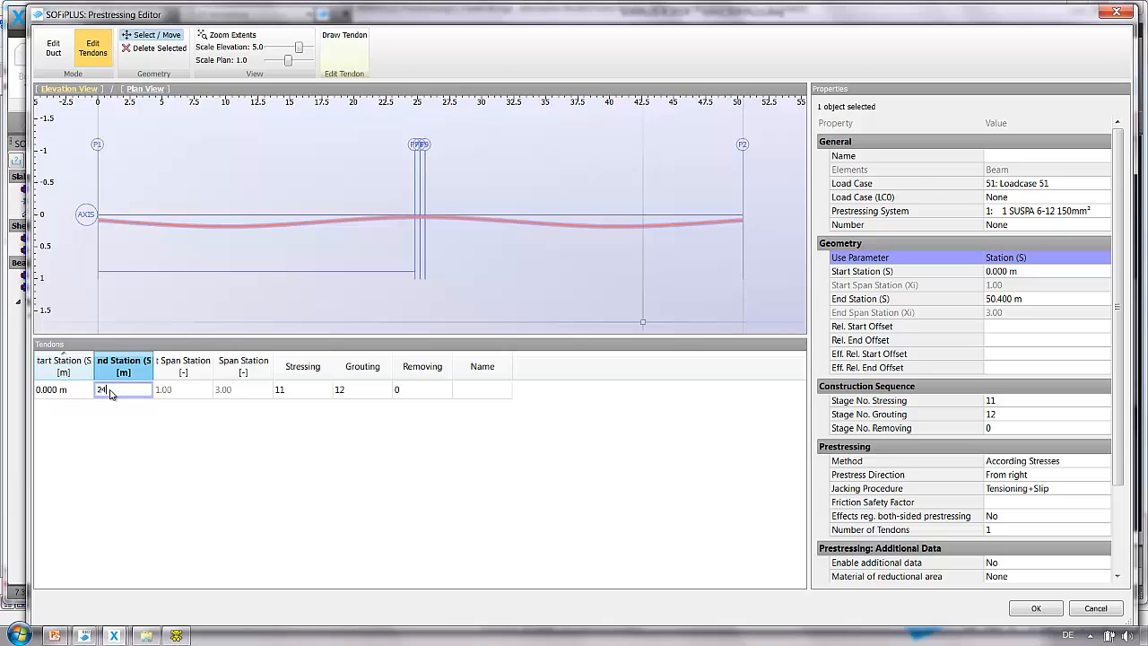
type(".25")
key("BackSpace")
key("BackSpace")
type("75")
key("Return")
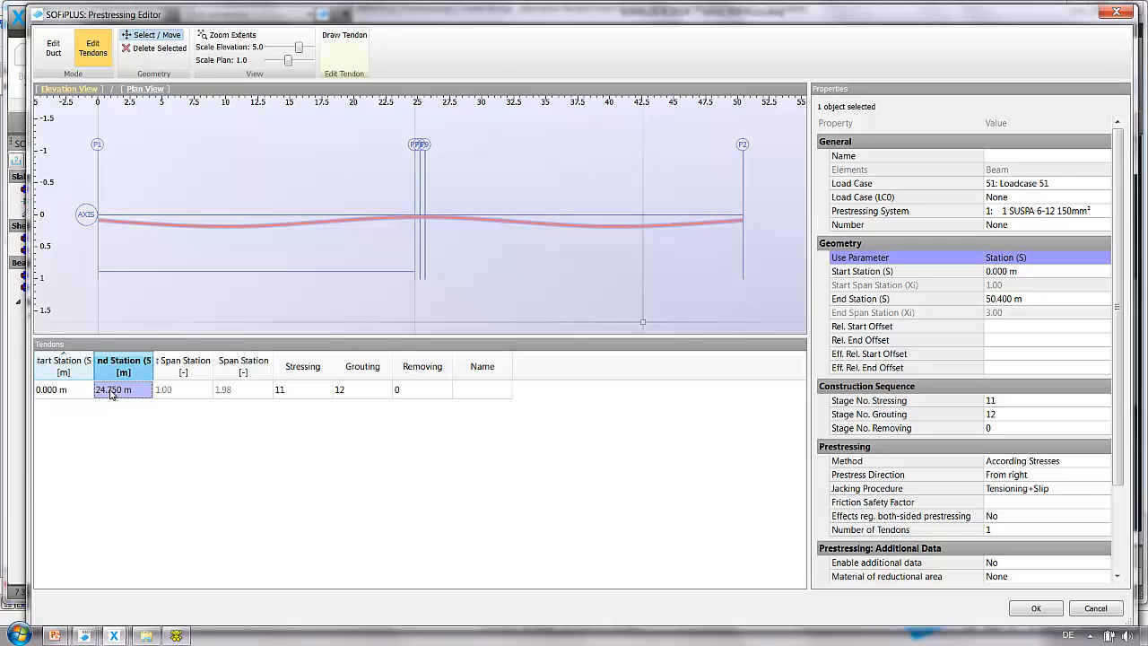
Assign the tendon to load case 11: Loadcase 11.
left_click(77, 391)
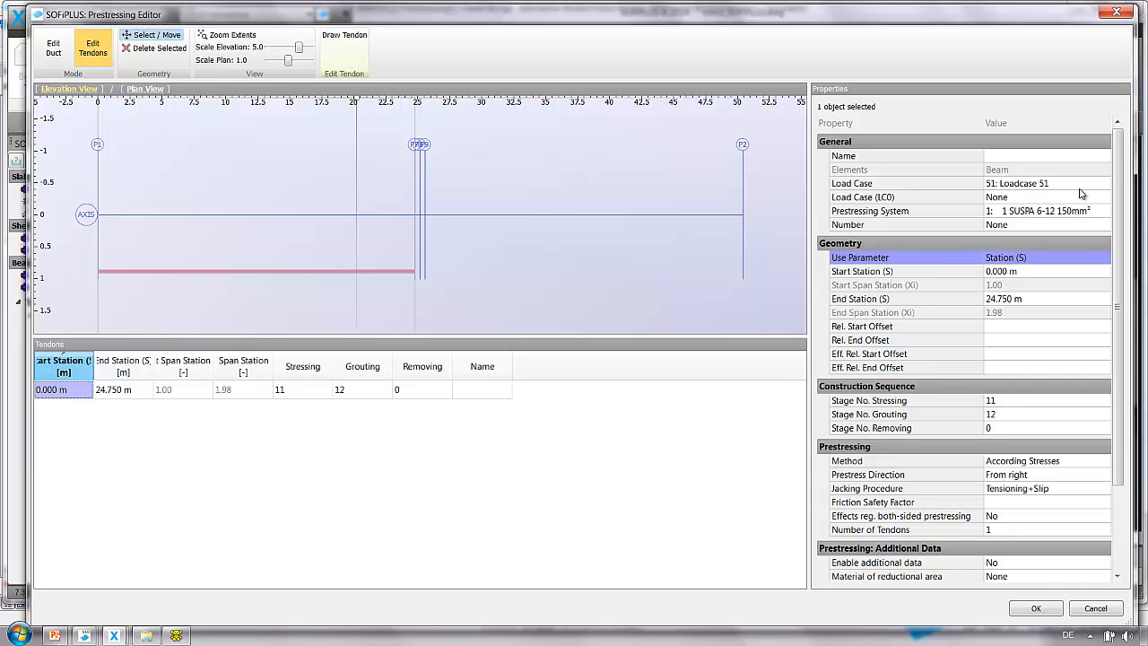
left_click(1027, 184)
left_click(1026, 185)
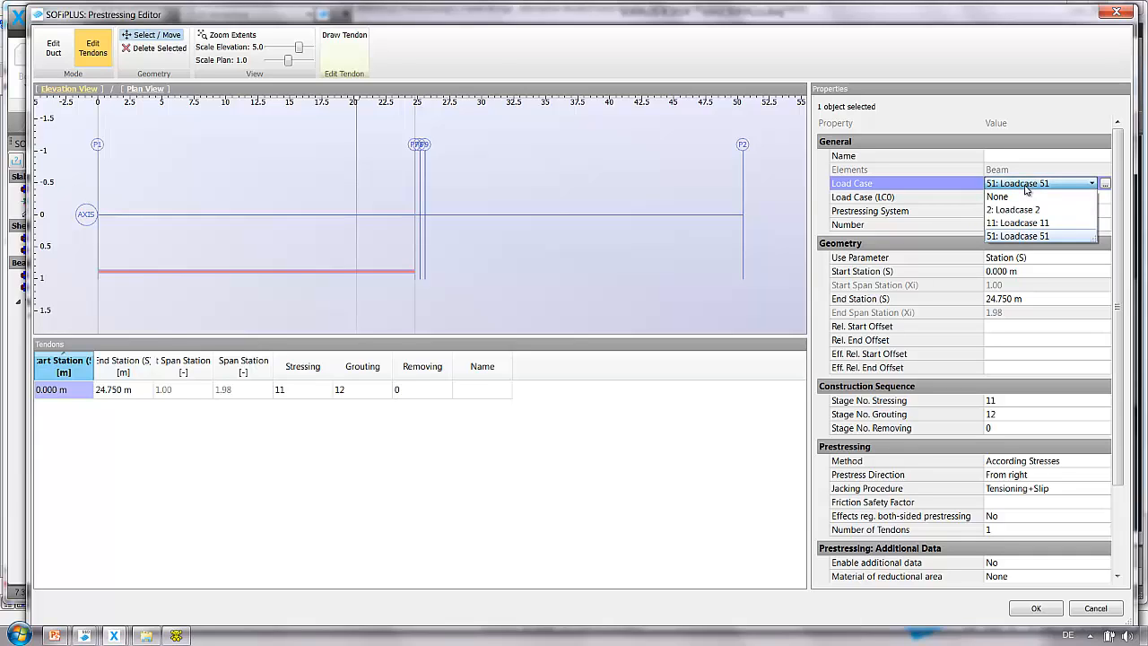
left_click(1027, 222)
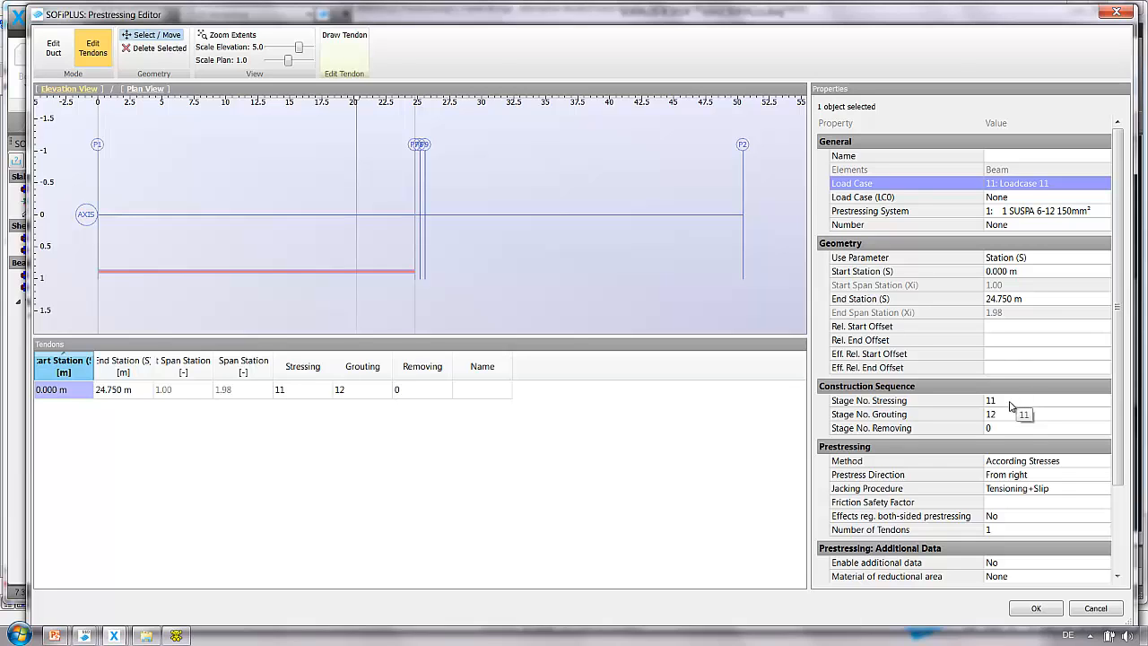
Examine the tendon's prestressing method options, keeping According Stresses.
scroll(1118, 467, "down", 1)
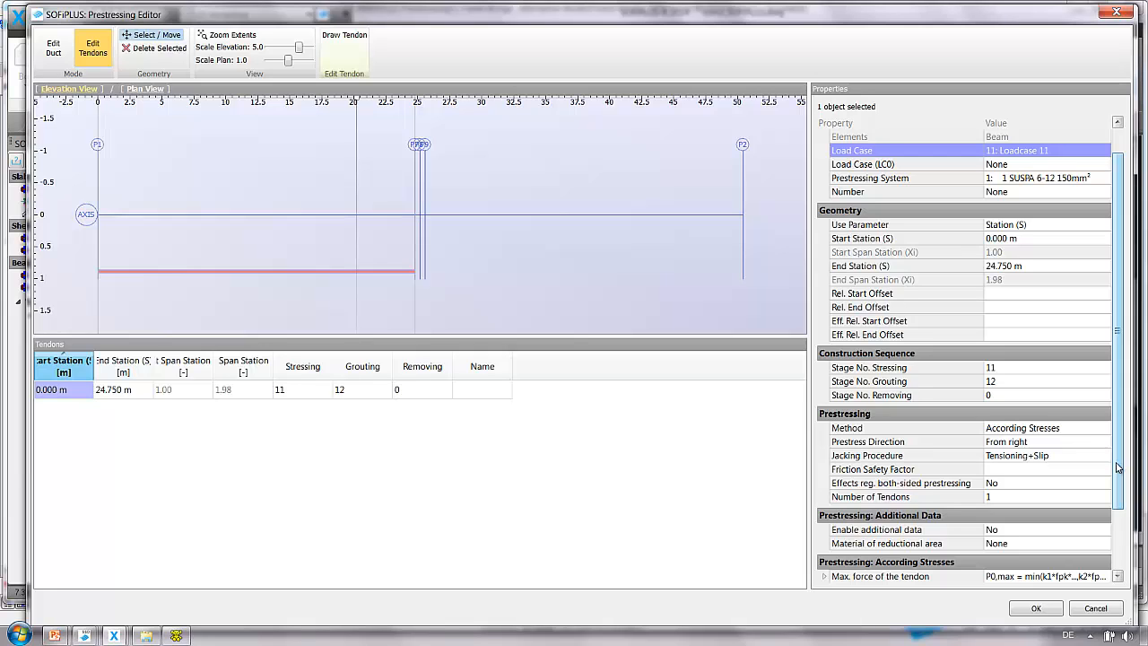
scroll(1119, 467, "down", 3)
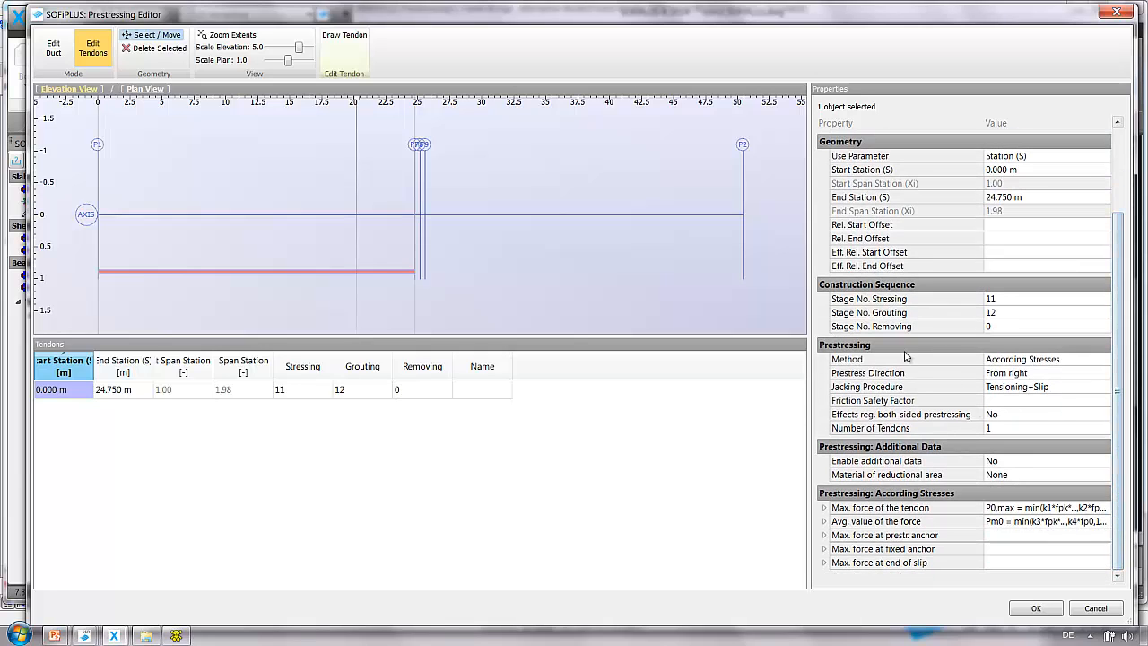
left_click(1035, 361)
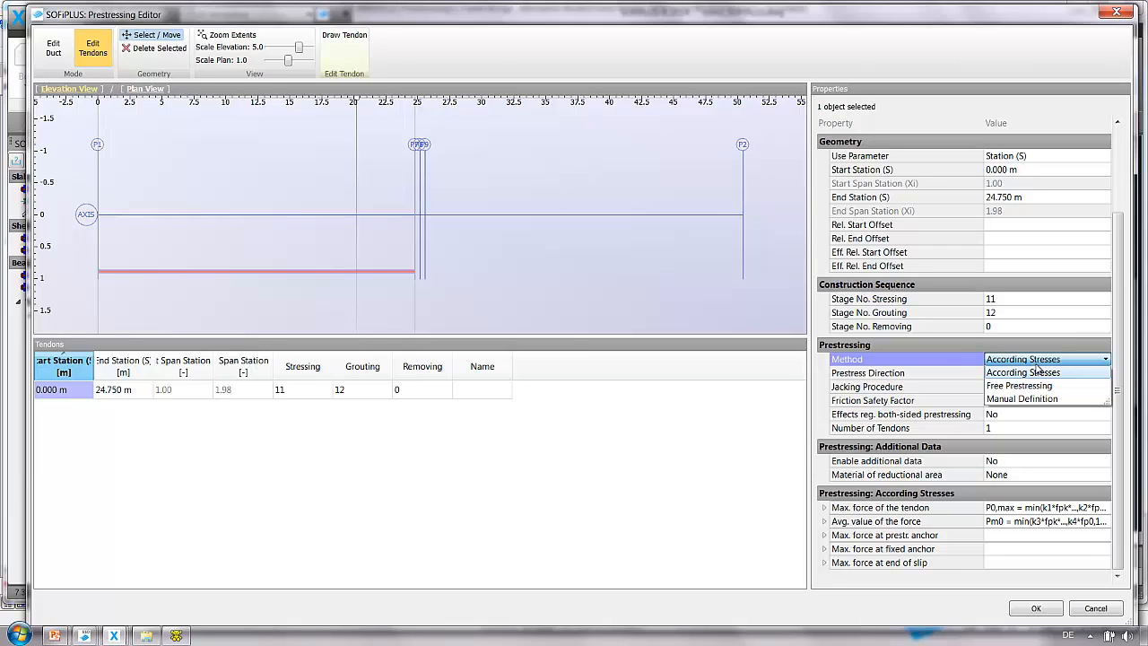
left_click(1038, 377)
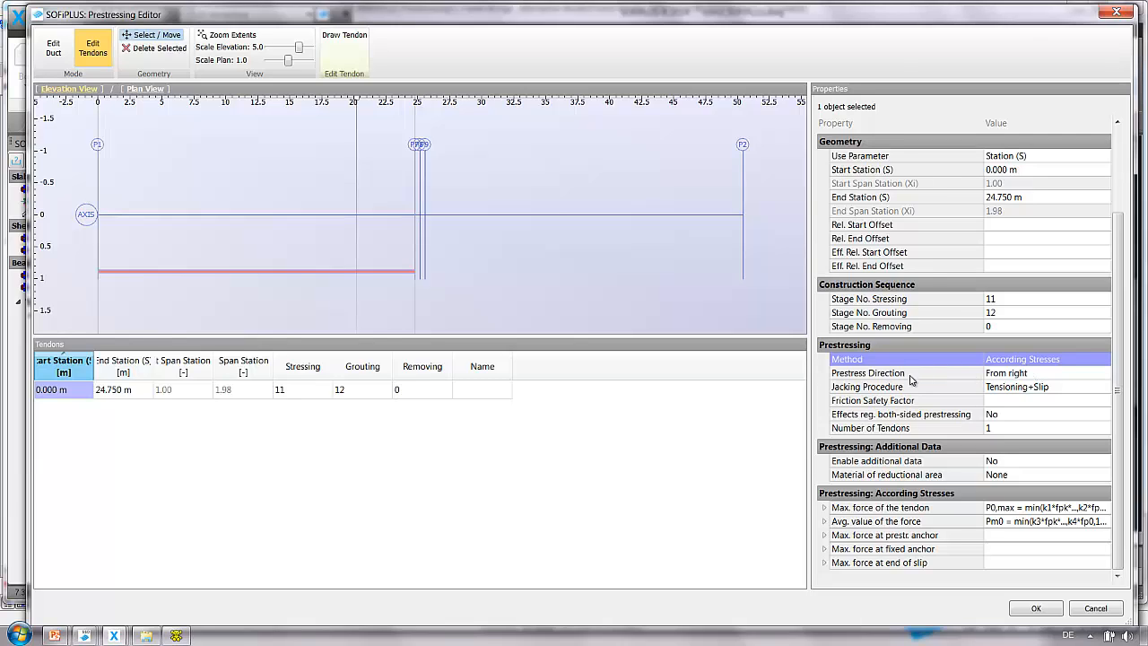
Keep the prestress direction From right and set the jacking procedure to Tensioning.
left_click(1046, 375)
left_click(1048, 379)
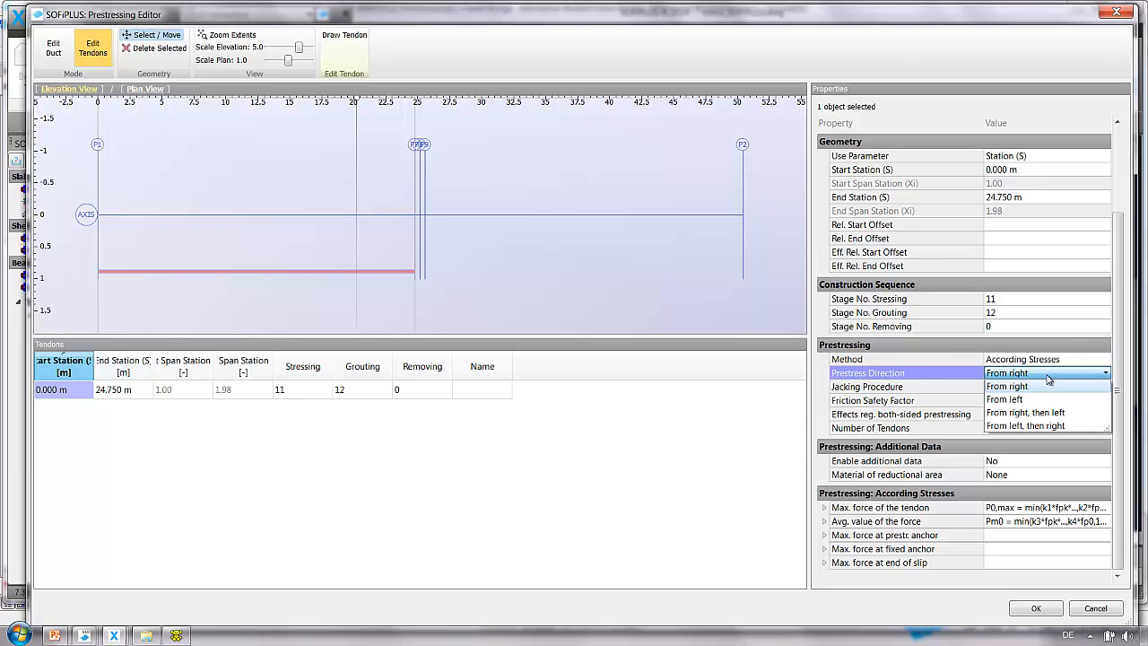
left_click(1047, 384)
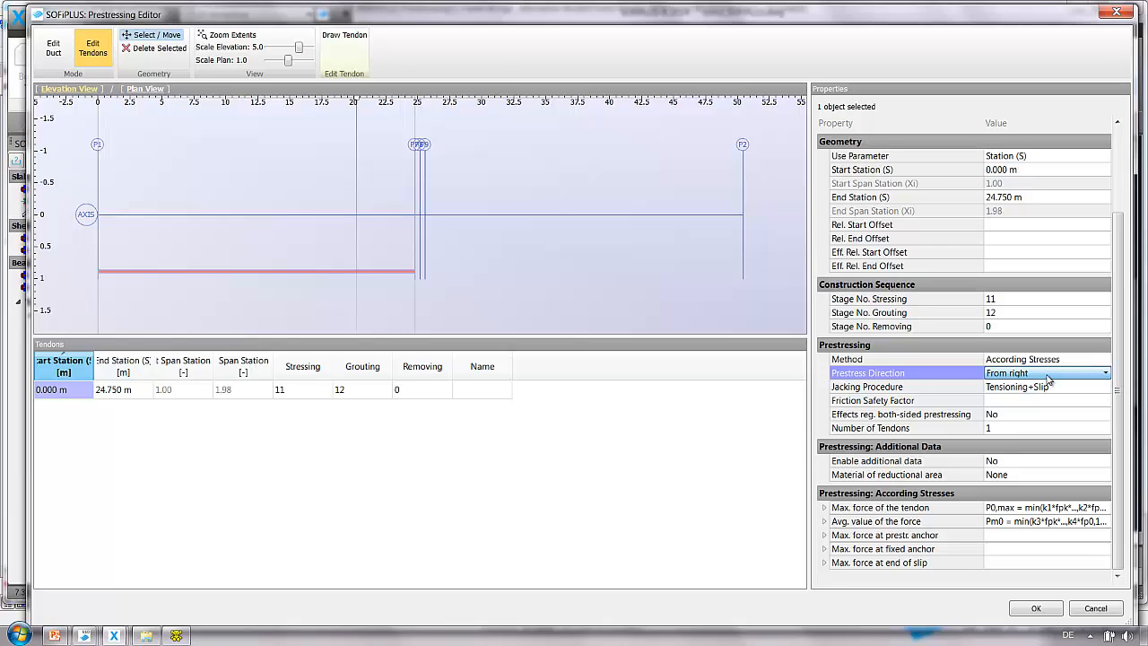
left_click(1045, 388)
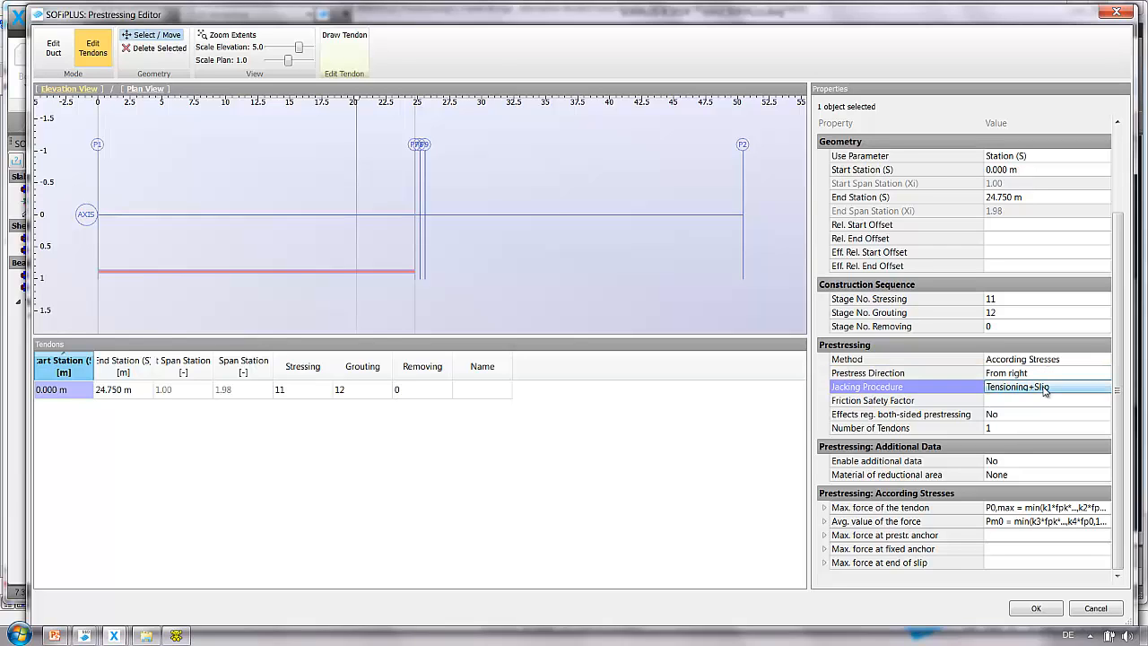
left_click(1045, 388)
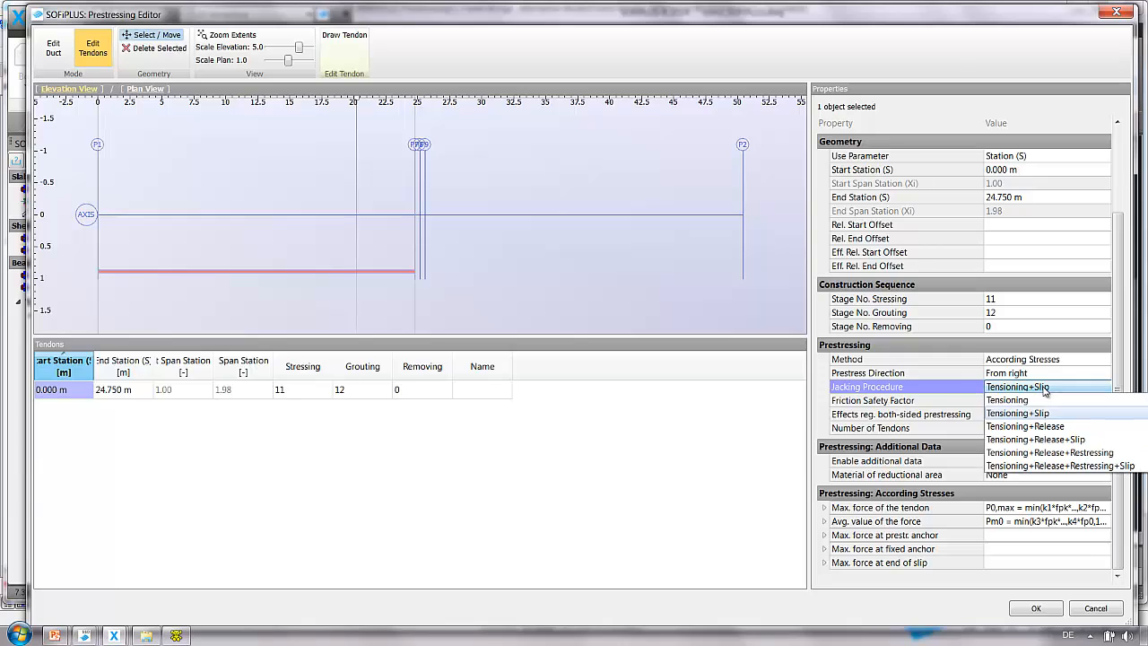
left_click(1045, 400)
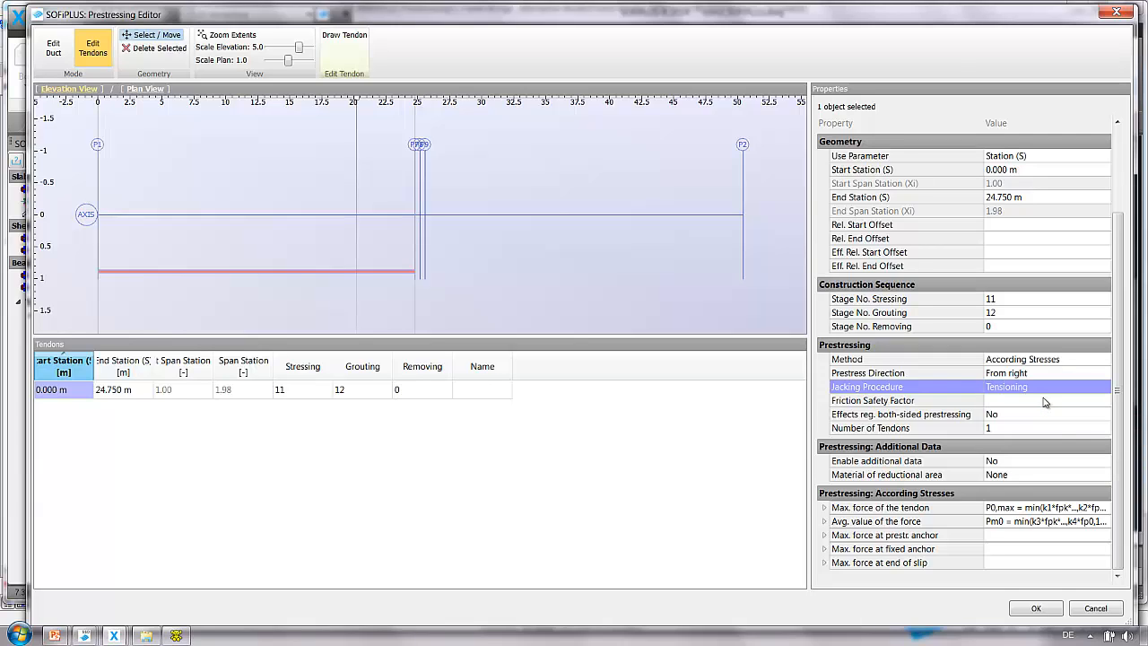
Set the friction safety factor to 0.00 and the number of tendons to 2.
left_click(1045, 402)
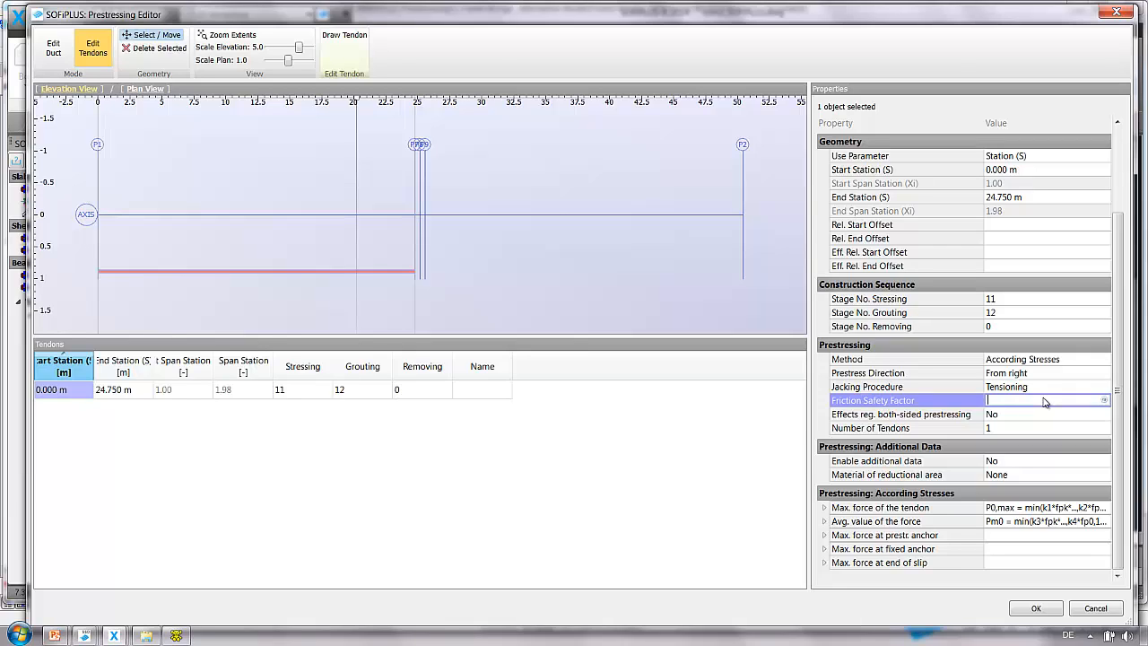
key("Return")
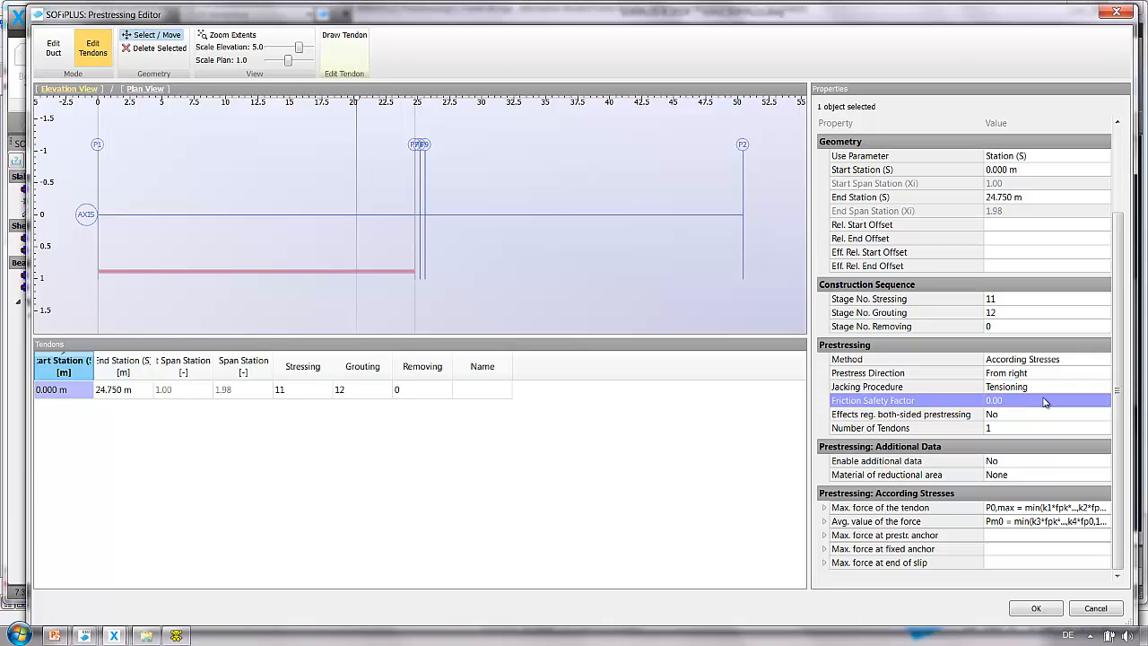
left_click(1030, 430)
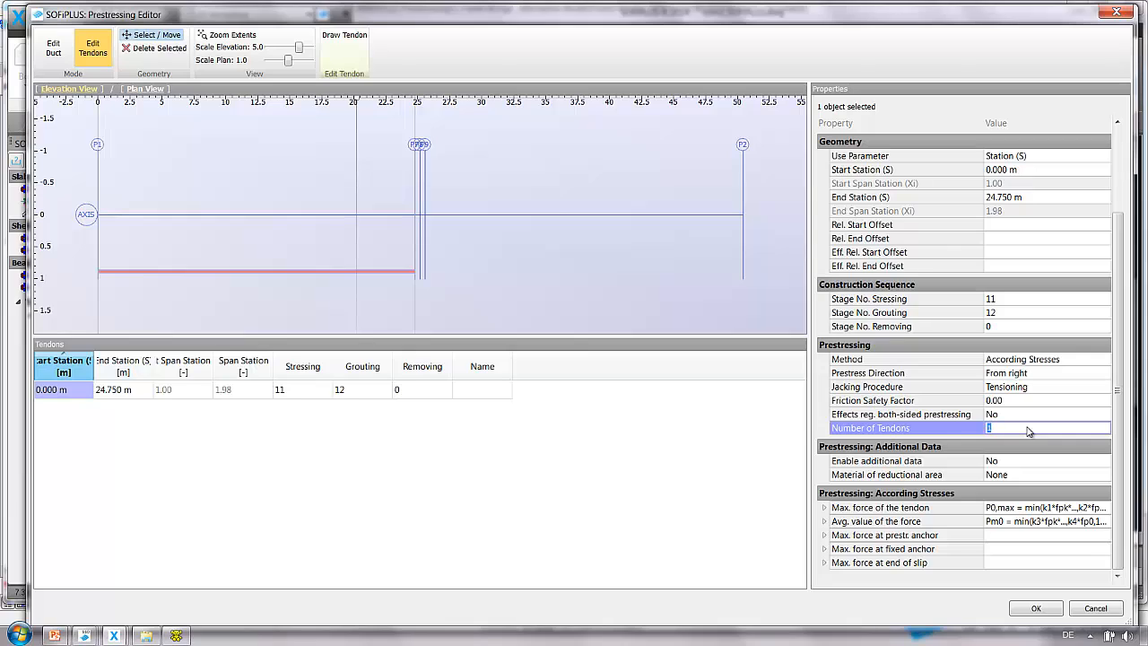
type("2")
key("Return")
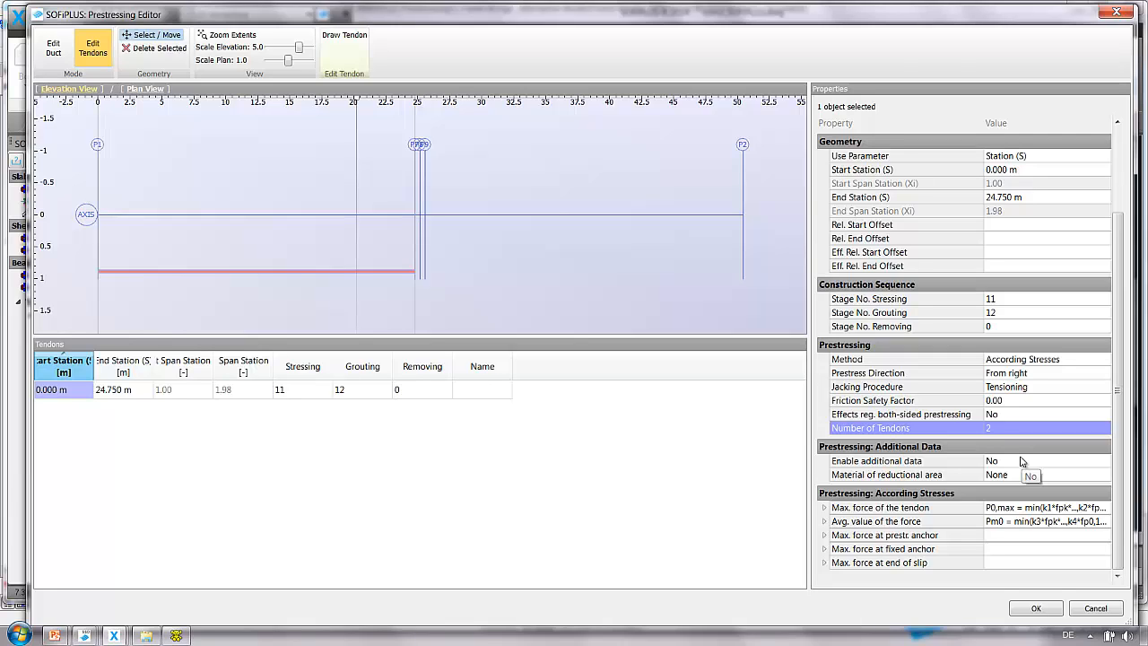
Enable additional prestressing data and set the force transition length (no anchor) to 3.000 m.
left_click(1020, 461)
left_click(1020, 462)
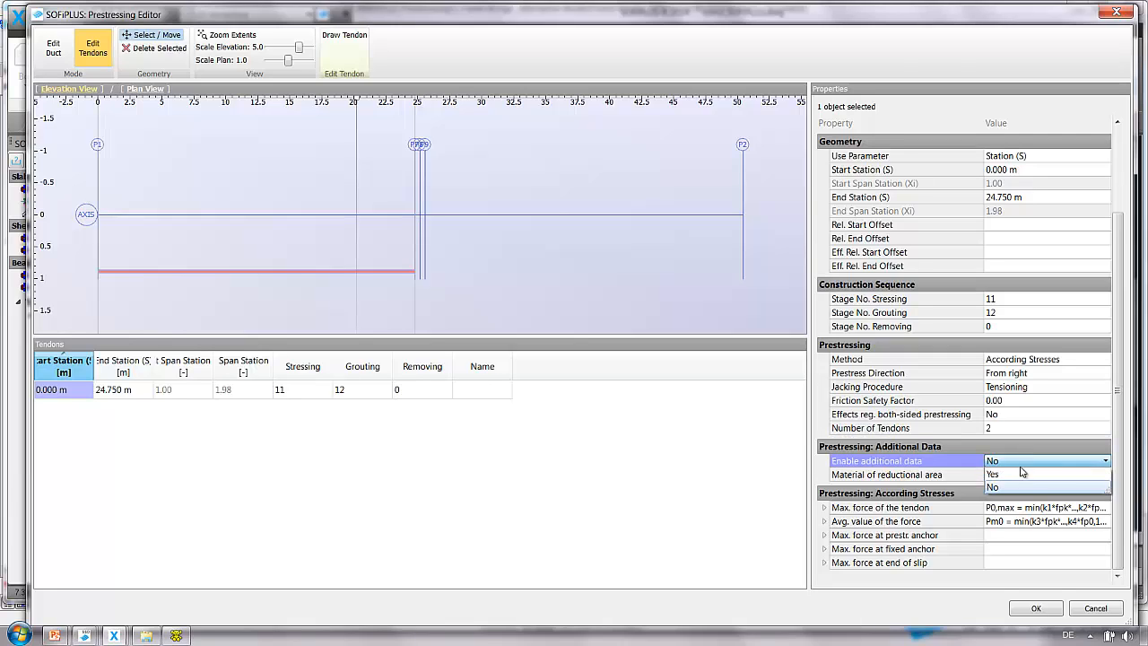
left_click(1019, 475)
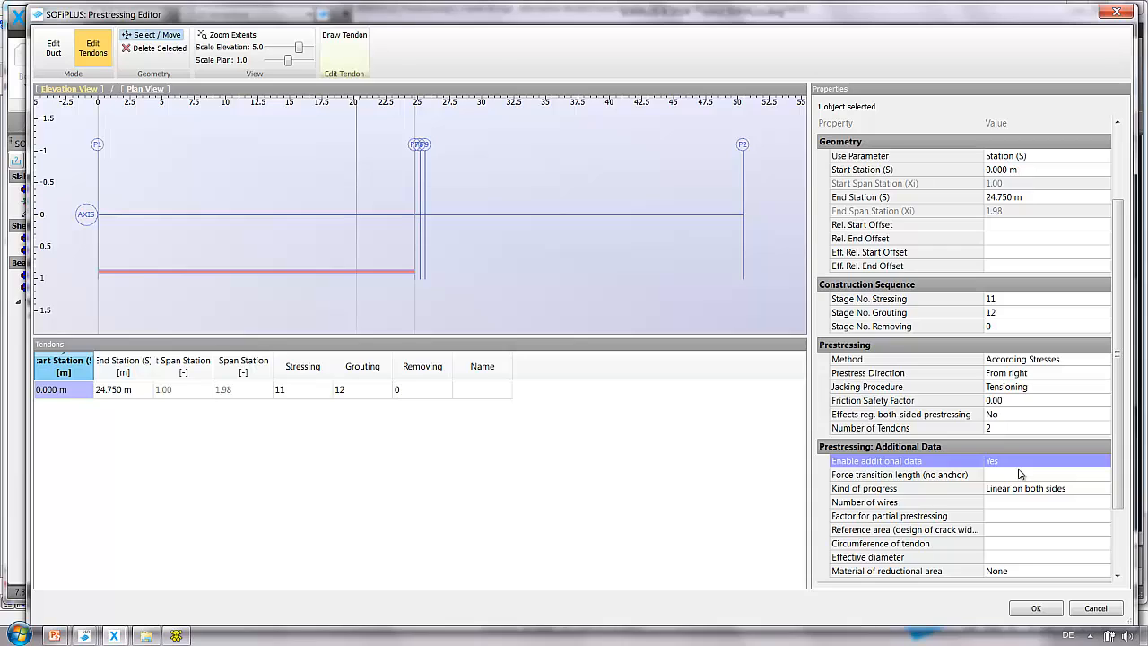
left_click(1019, 474)
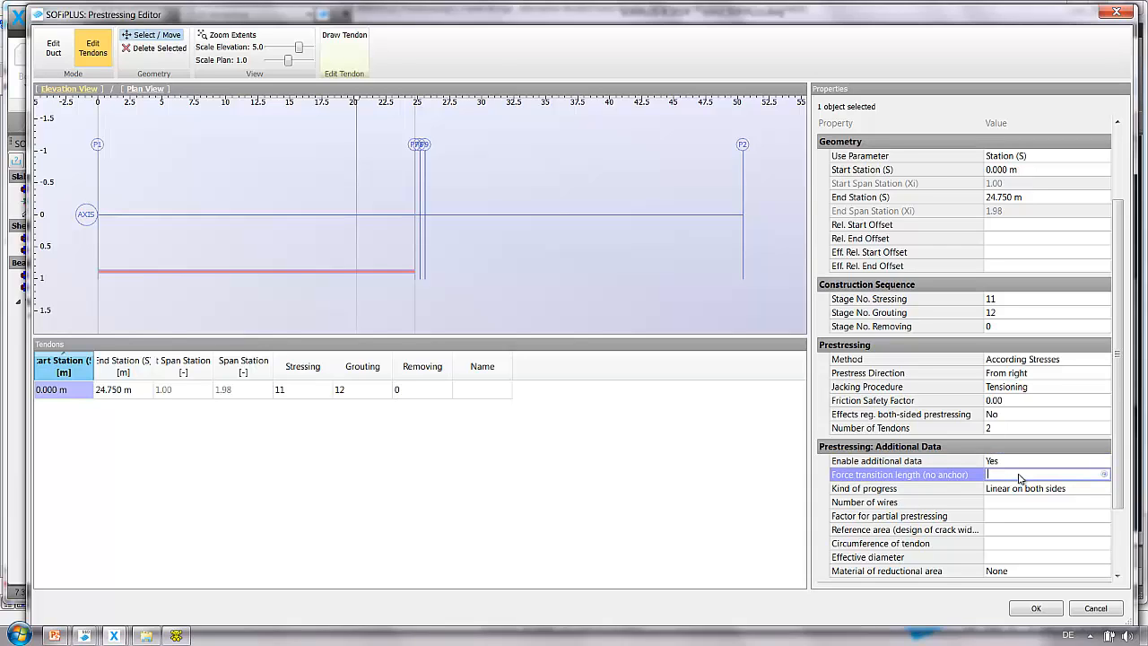
type("3")
key("Return")
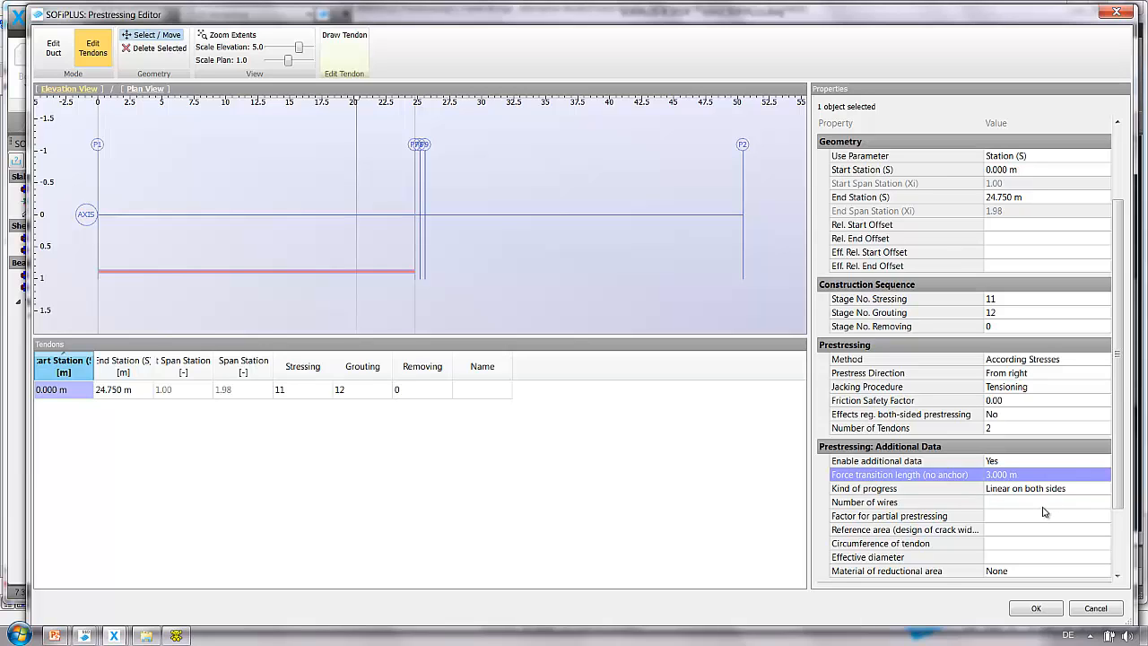
Expand the average force value under According Stresses and set k3 to 1220.
scroll(1043, 511, "down", 2)
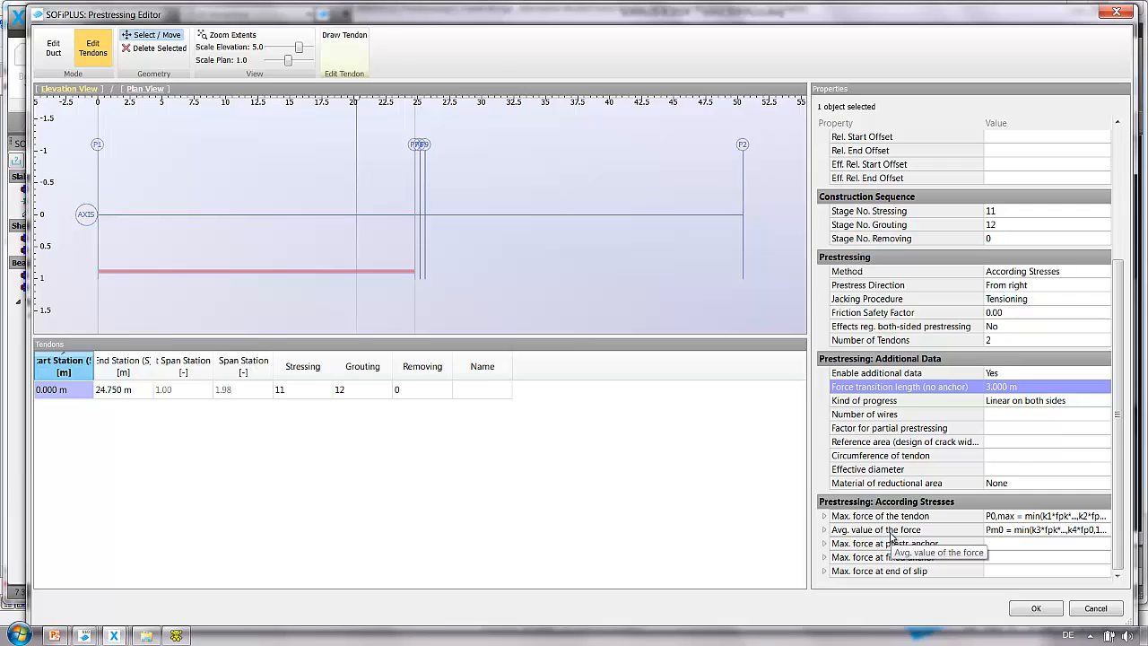
left_click(825, 531)
left_click(1009, 544)
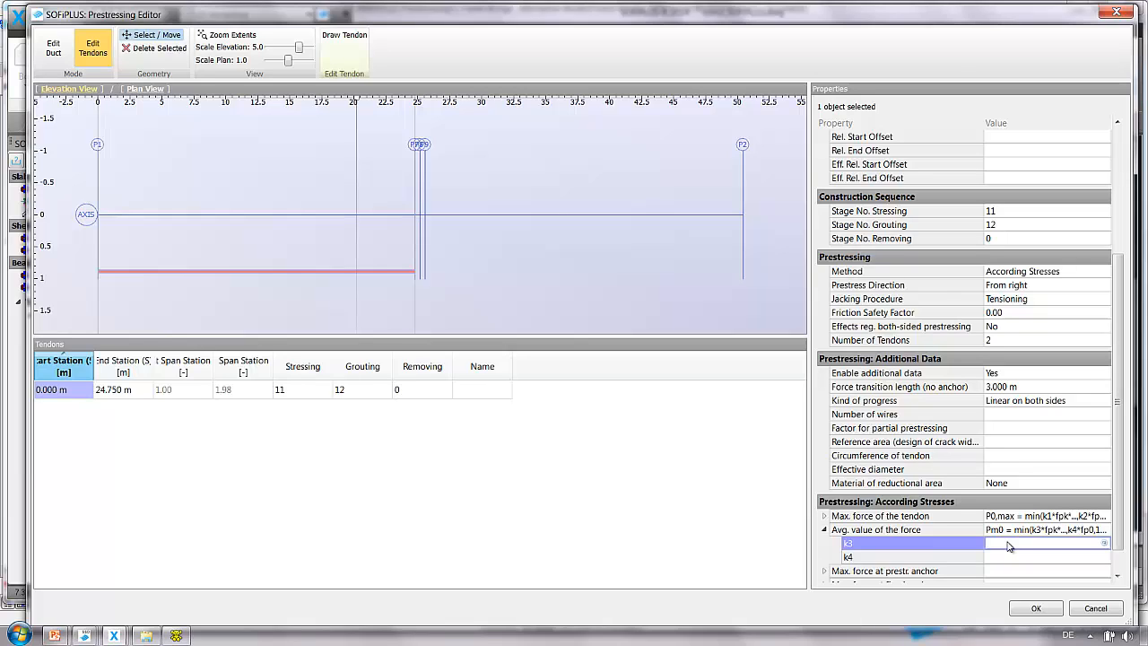
type("1220")
key("Return")
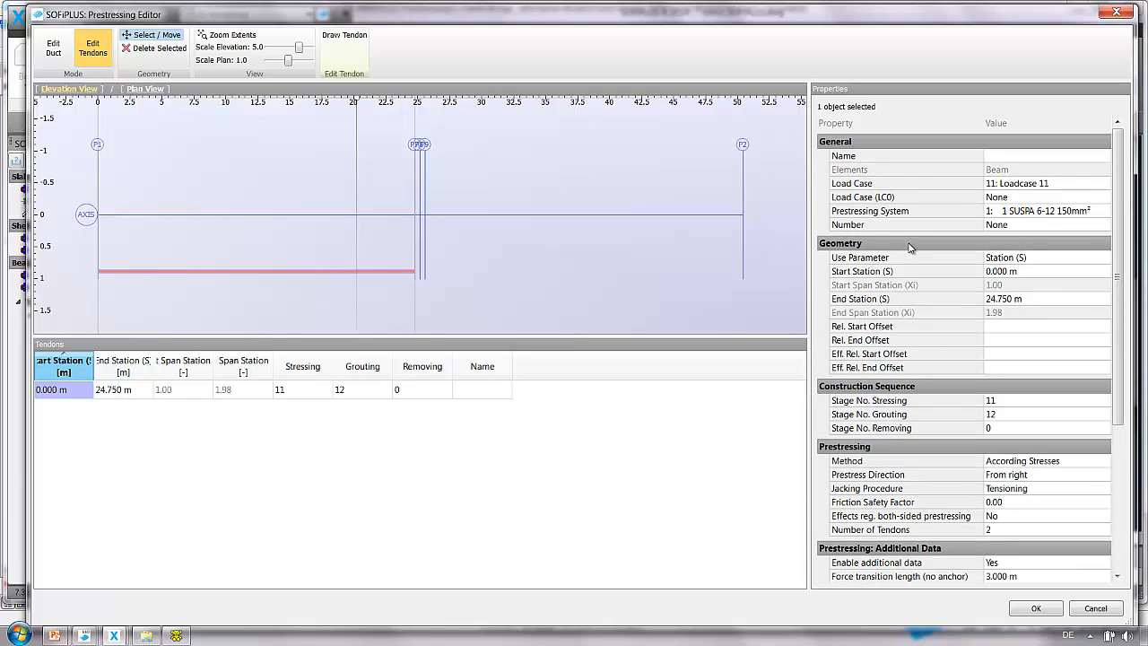
Confirm the tendon settings and close the Prestressing Editor.
left_click(909, 246)
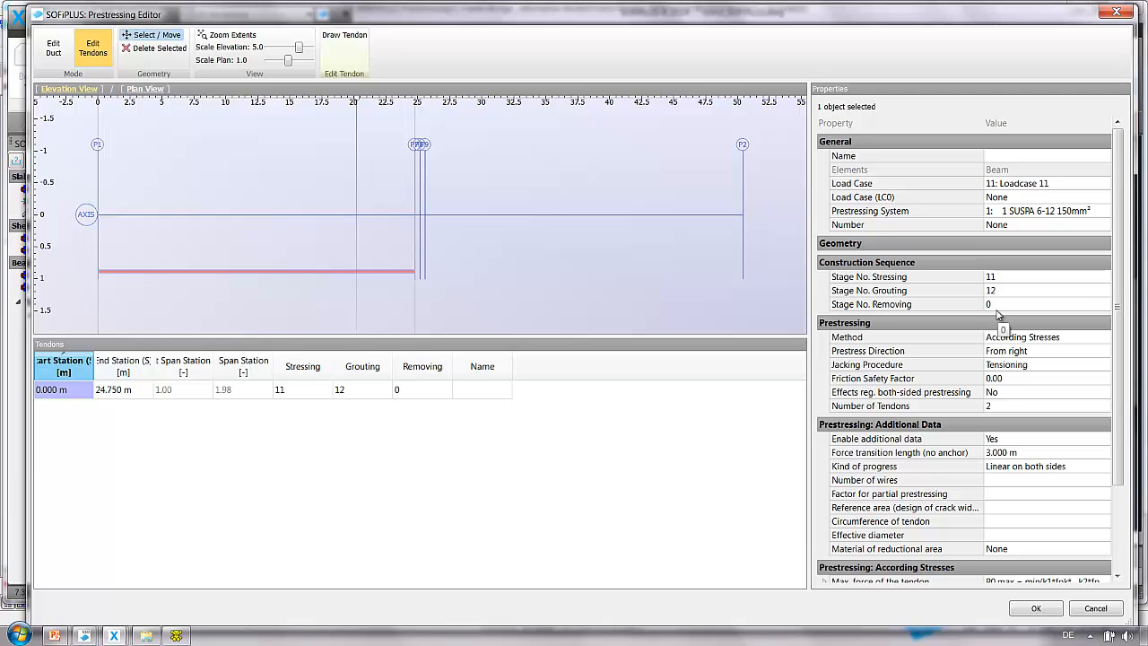
left_click(1035, 609)
scroll(589, 403, "up", 2)
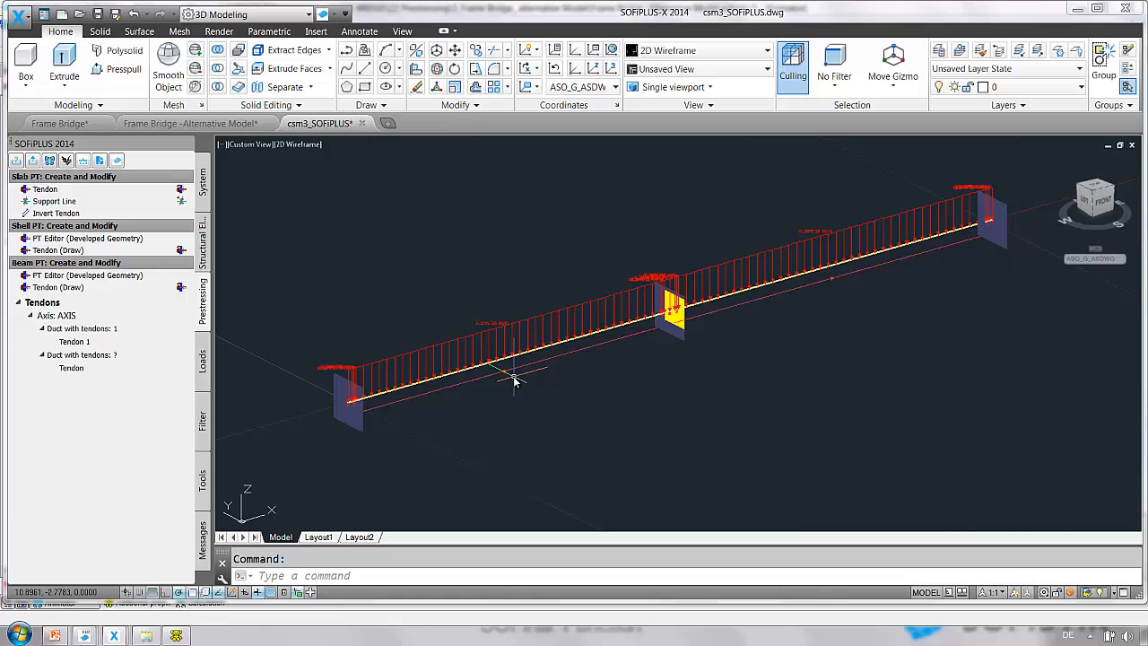
Temporarily filter the model display by element type, hiding tendons, to inspect the duct geometry.
left_click(204, 420)
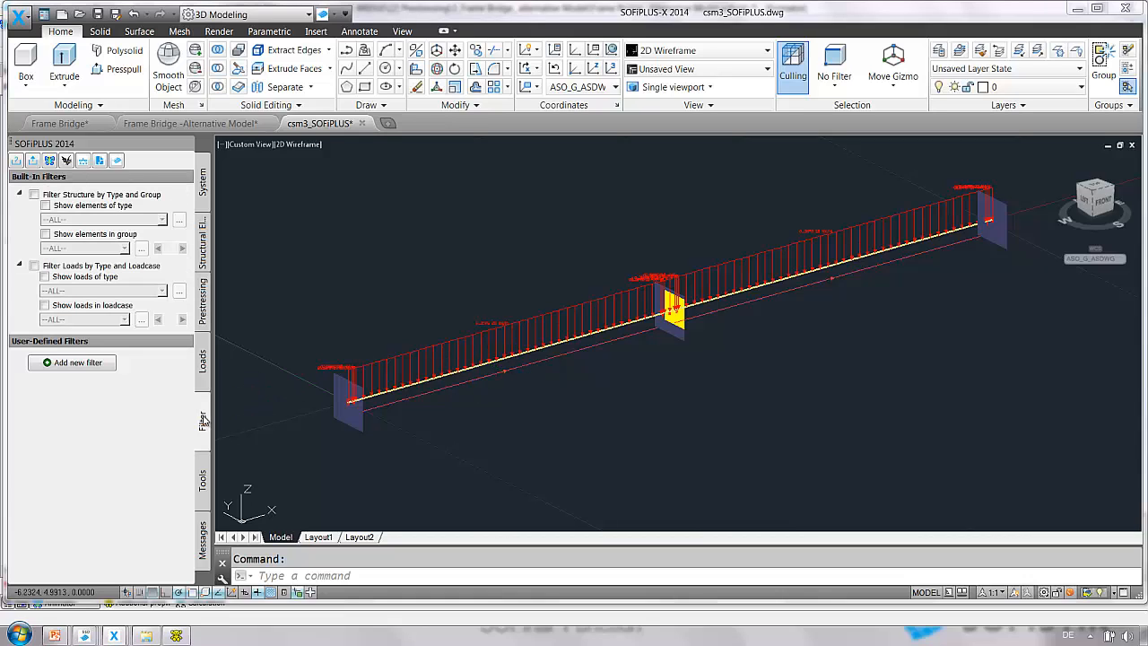
left_click(34, 194)
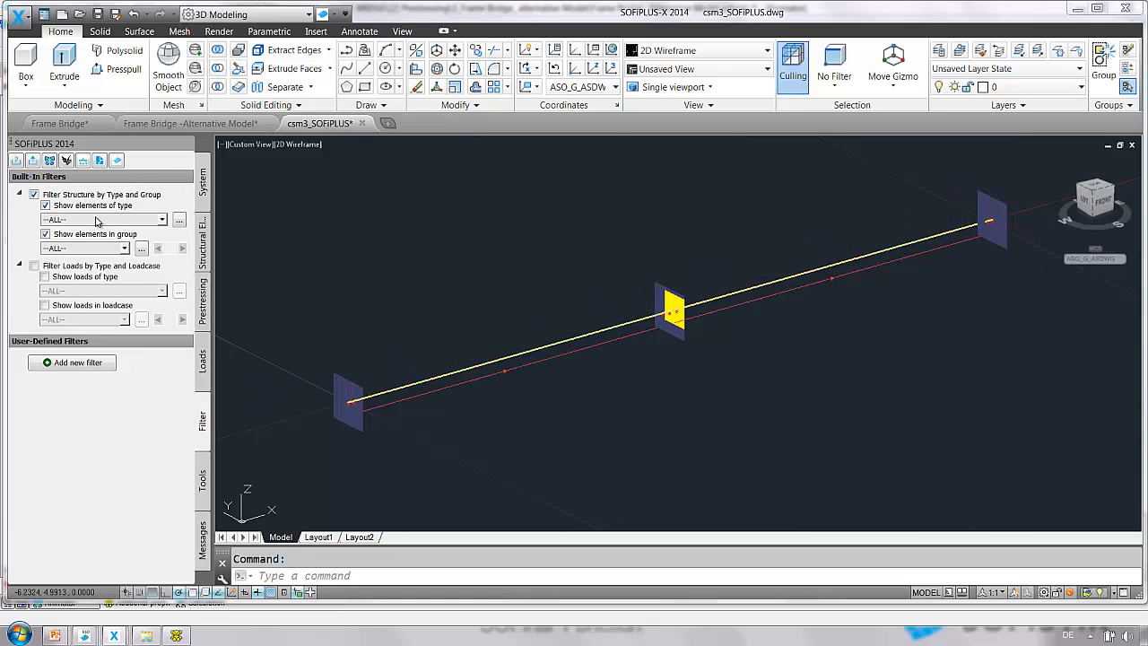
left_click(98, 220)
scroll(90, 269, "down", 2)
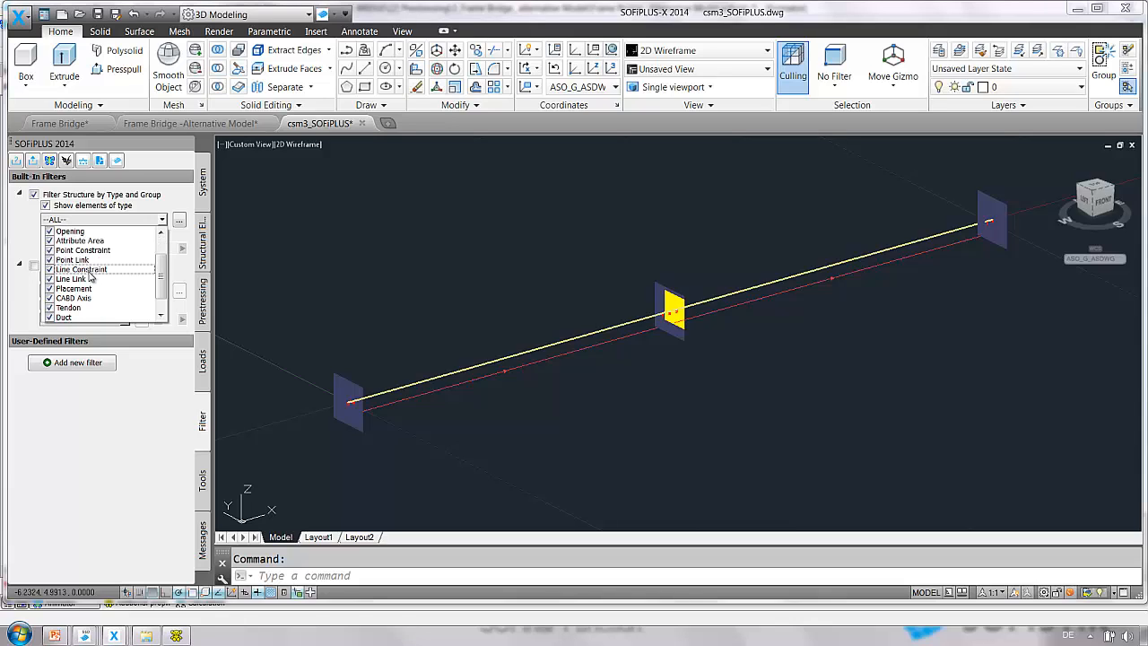
left_click(49, 289)
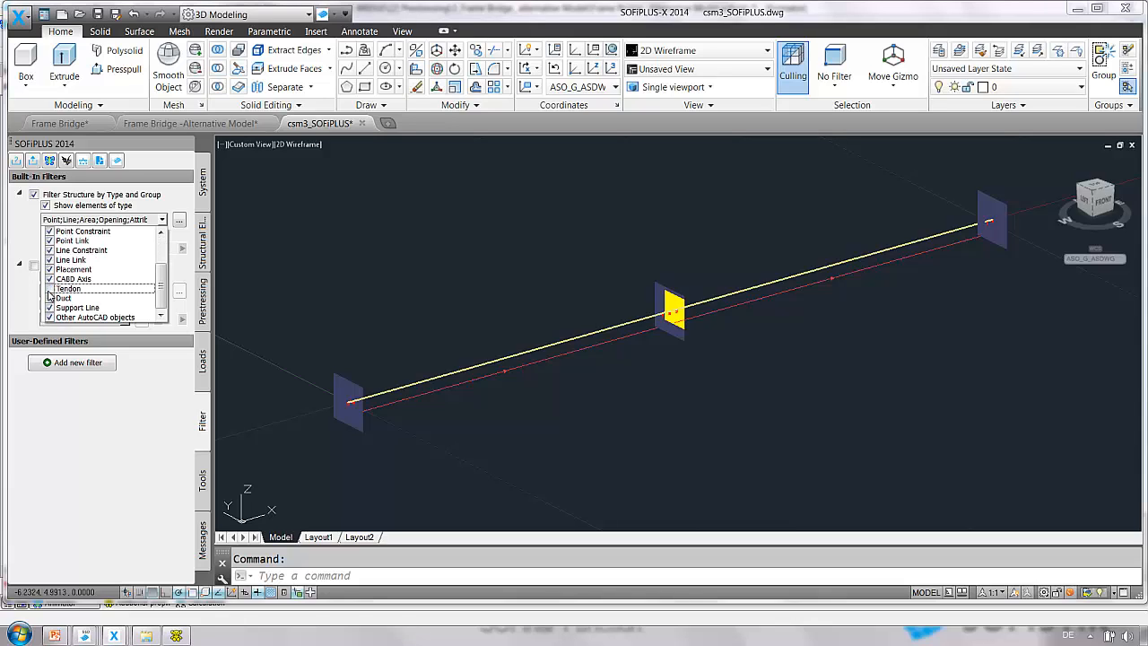
scroll(541, 381, "up", 4)
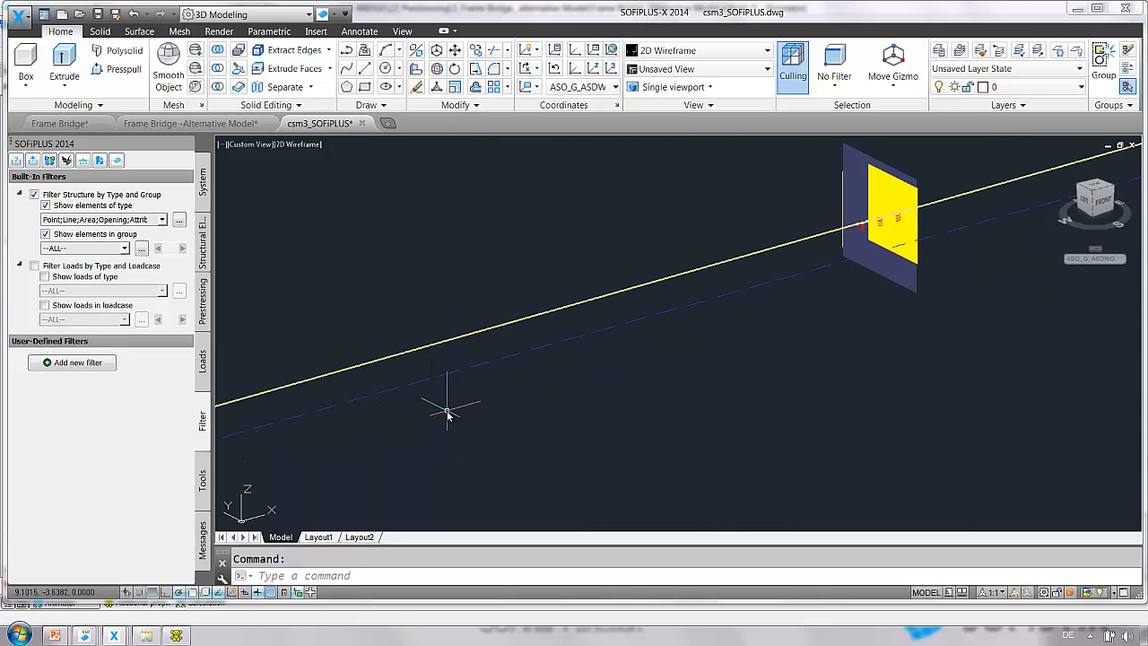
scroll(447, 412, "down", 4)
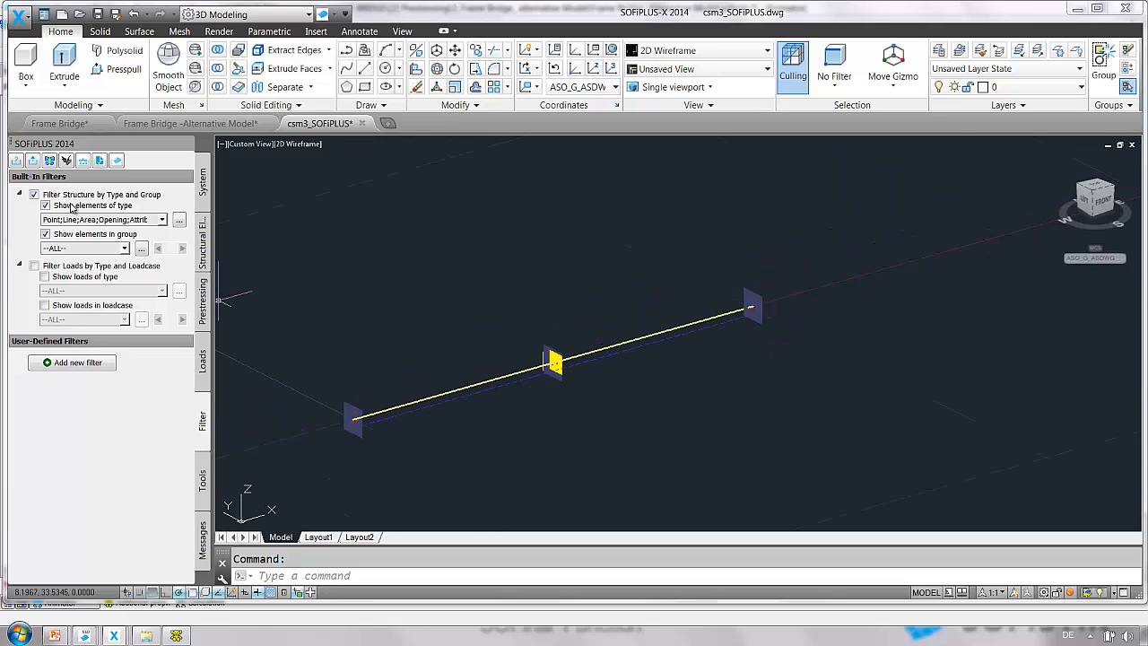
left_click(33, 195)
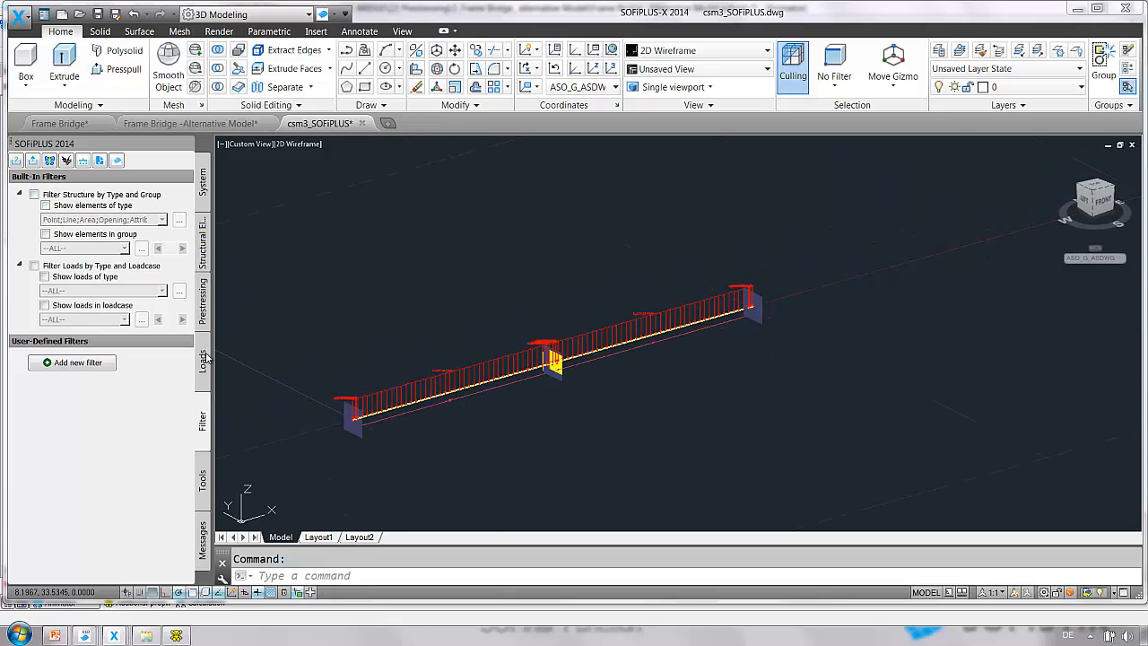
Open the PT Editor (Developed Geometry) for the second duct on the beam axis.
left_click(201, 305)
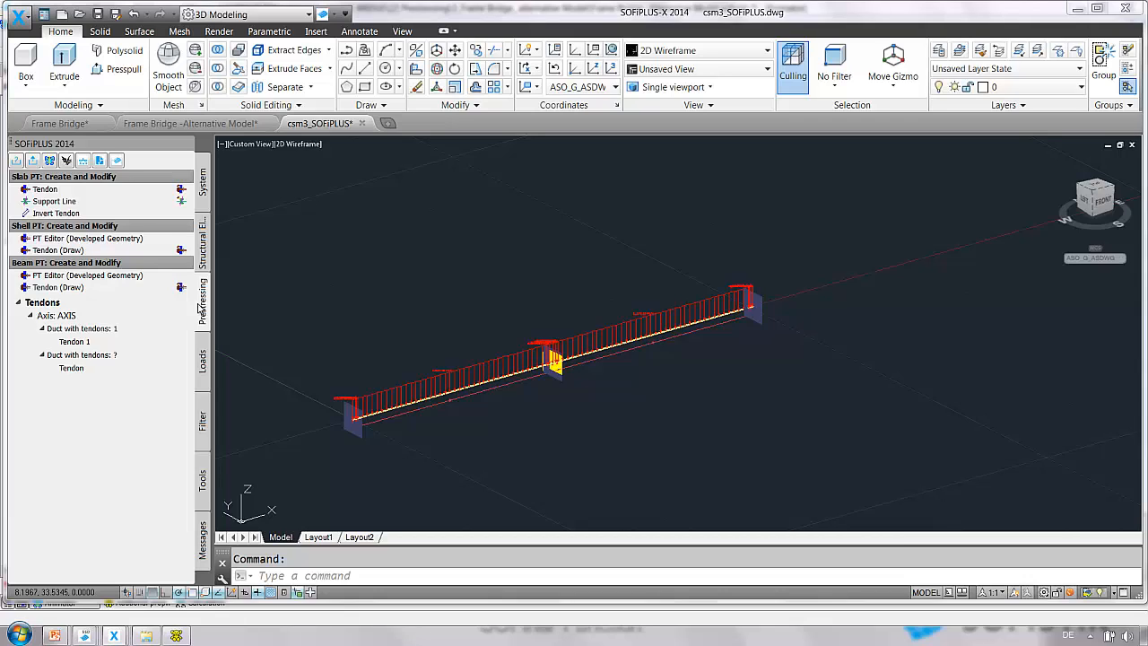
left_click(78, 276)
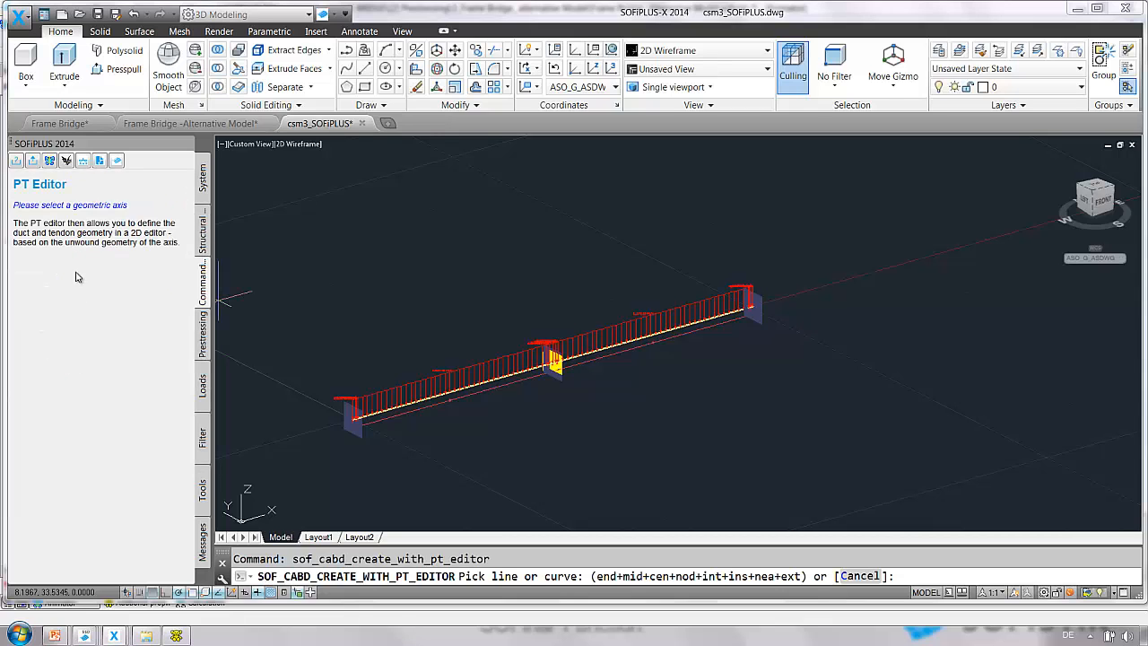
left_click(459, 393)
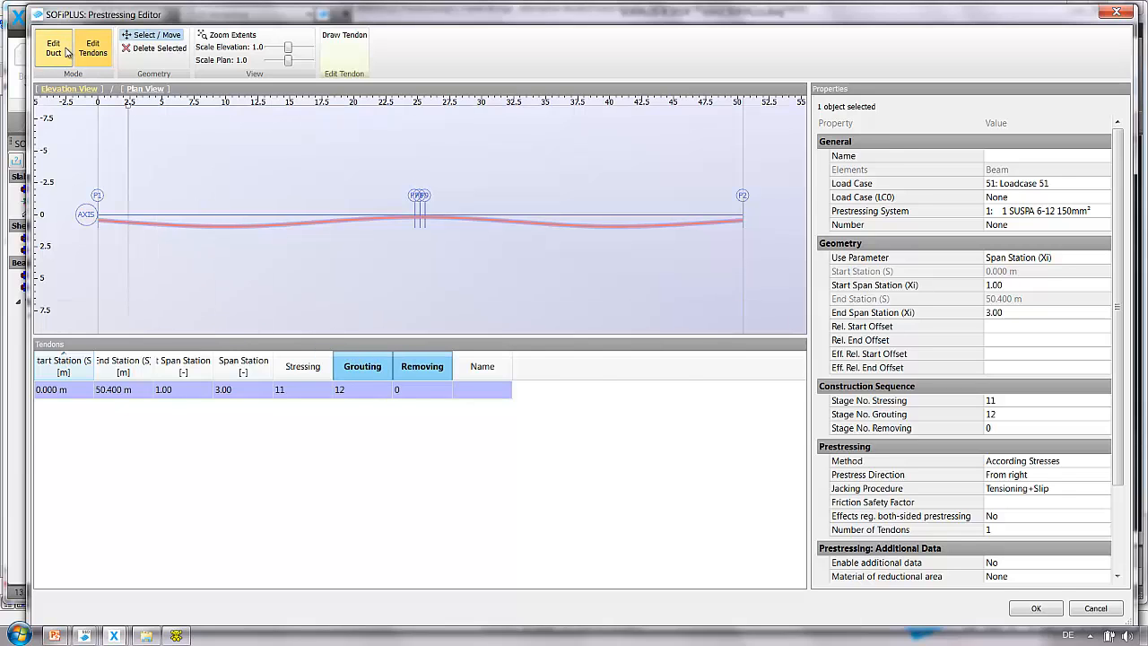
Switch to duct editing and open geometry duct.xlsx from the documents Span station folder.
left_click(66, 51)
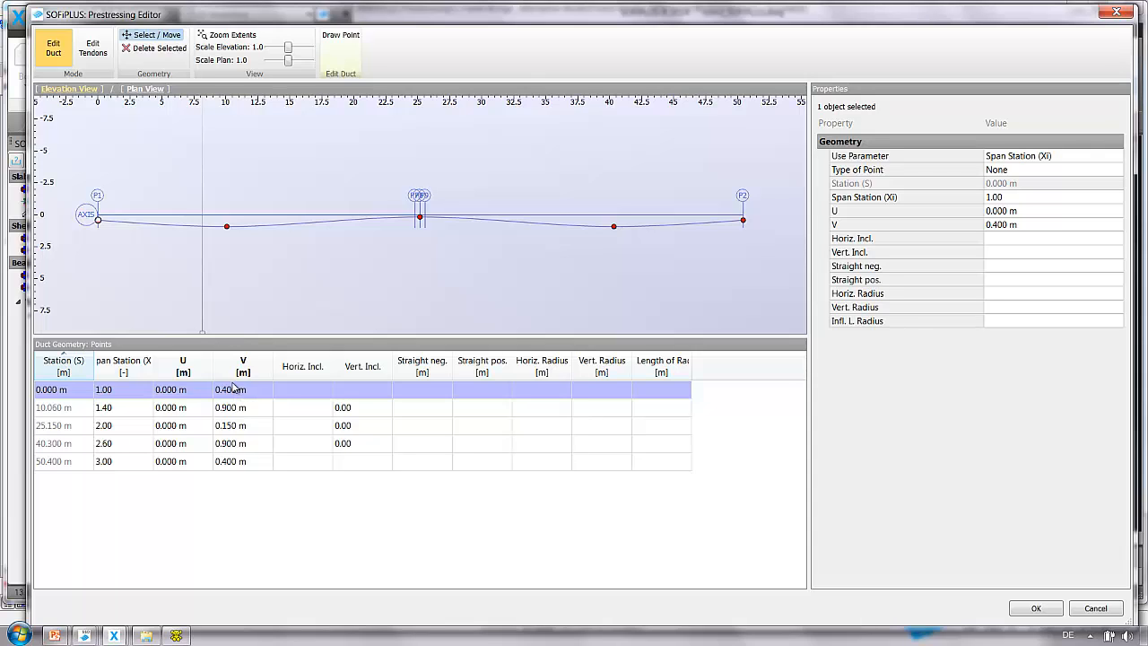
left_click(146, 635)
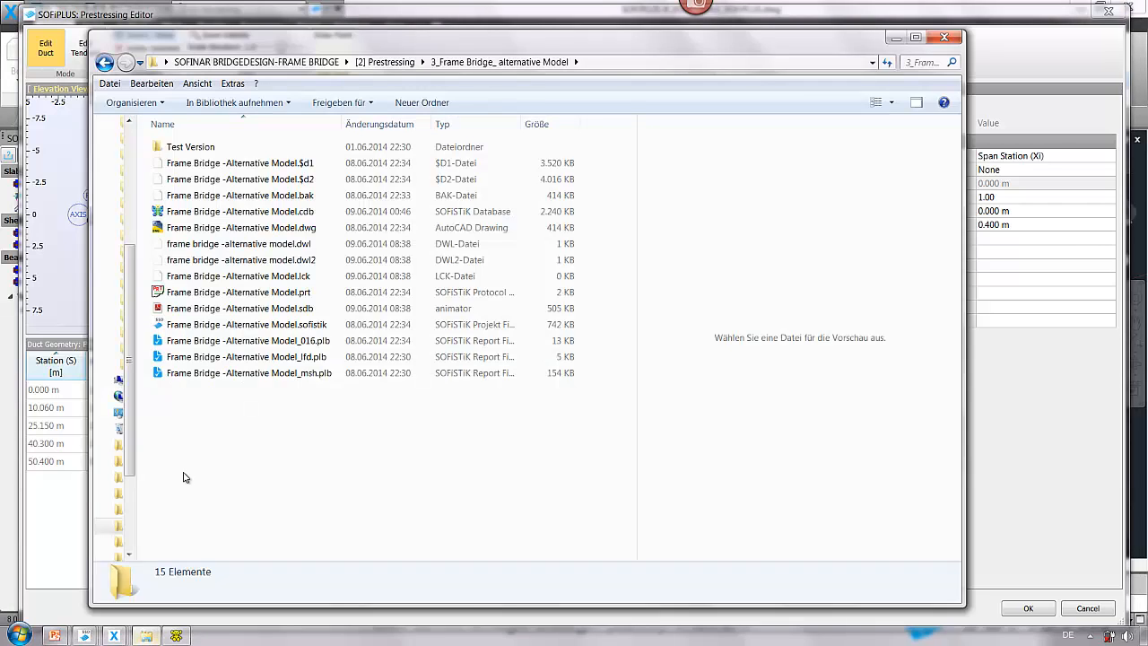
left_click(257, 62)
double_click(190, 211)
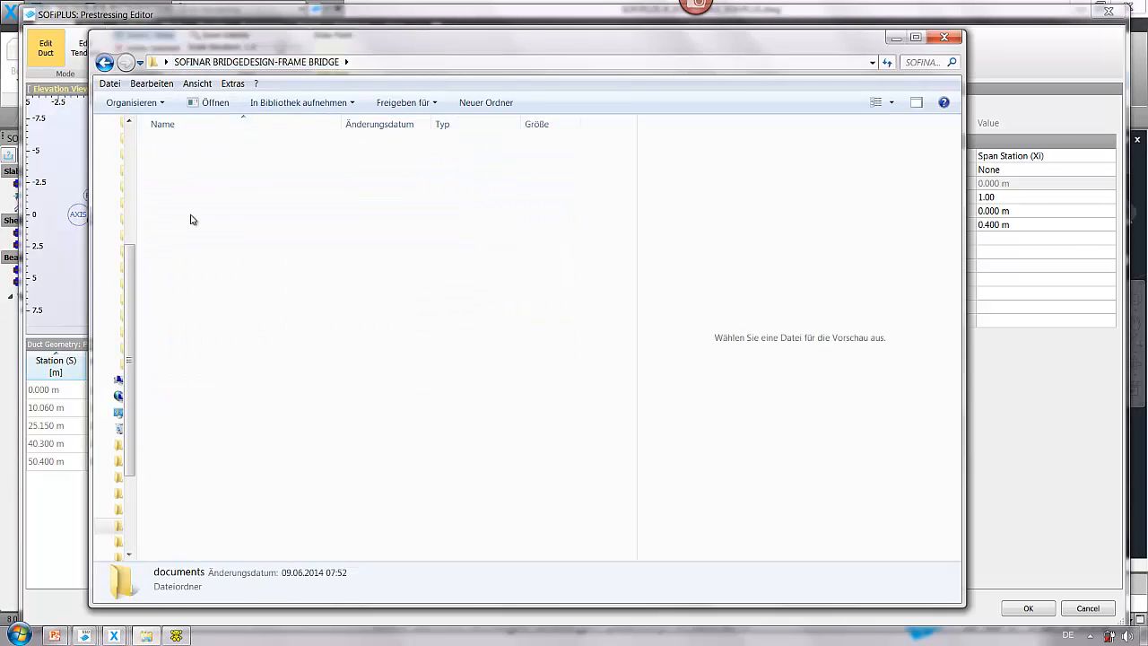
left_click(198, 180)
double_click(198, 183)
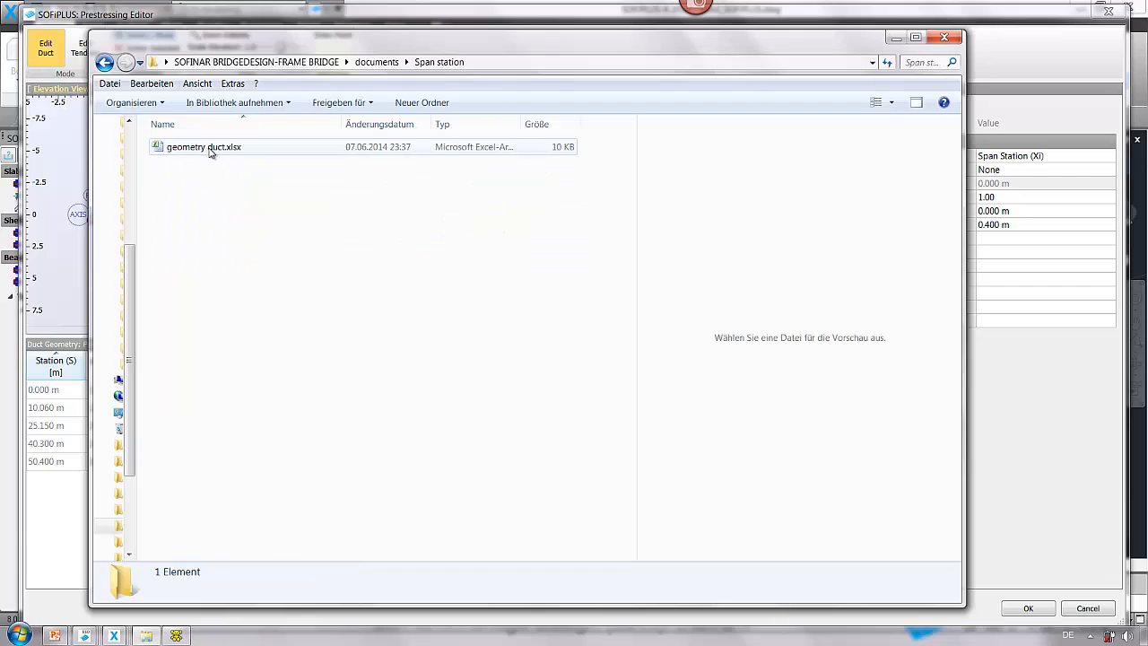
double_click(210, 154)
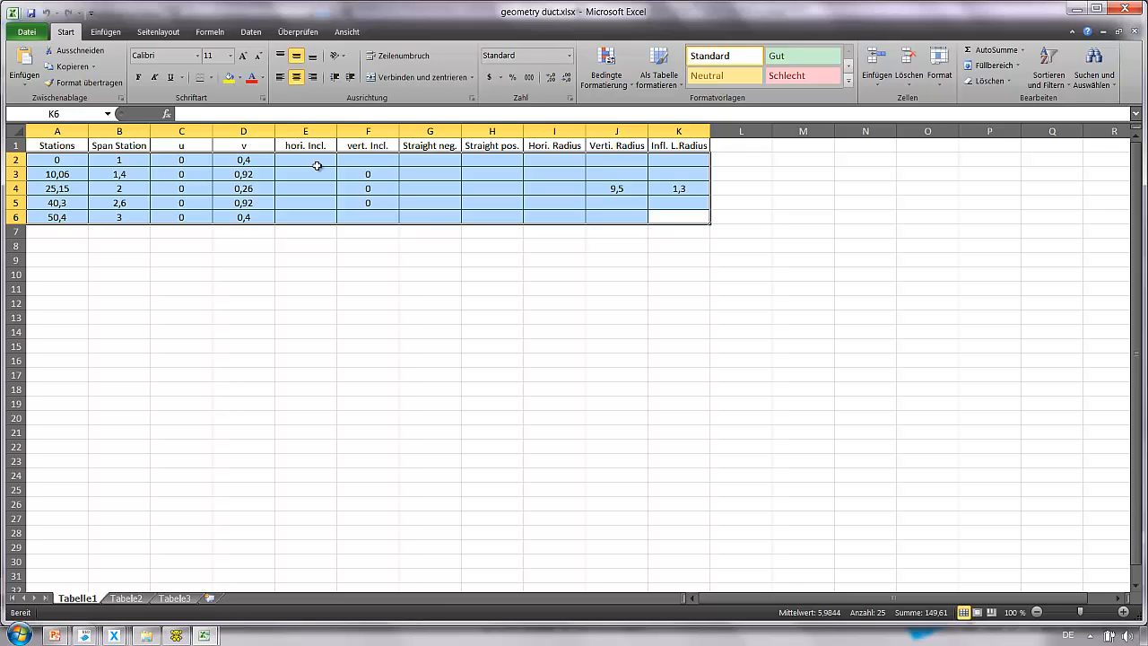
Copy the duct point data in cells A2 to K6 of the spreadsheet.
left_click_drag(664, 216, 63, 162)
right_click(65, 162)
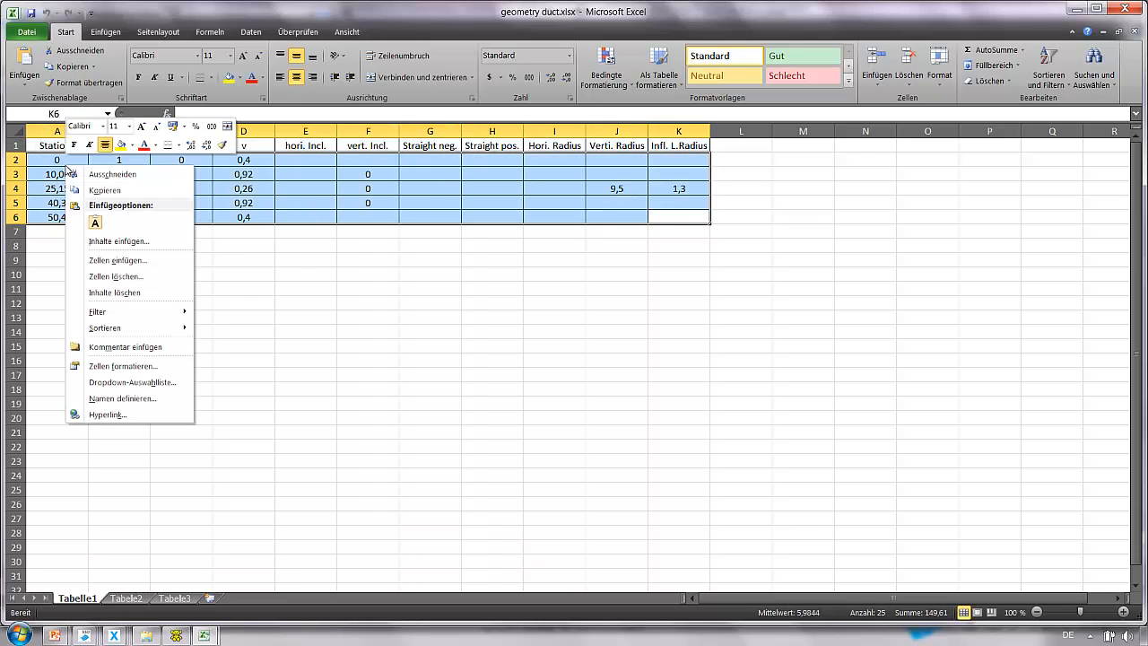
left_click(100, 189)
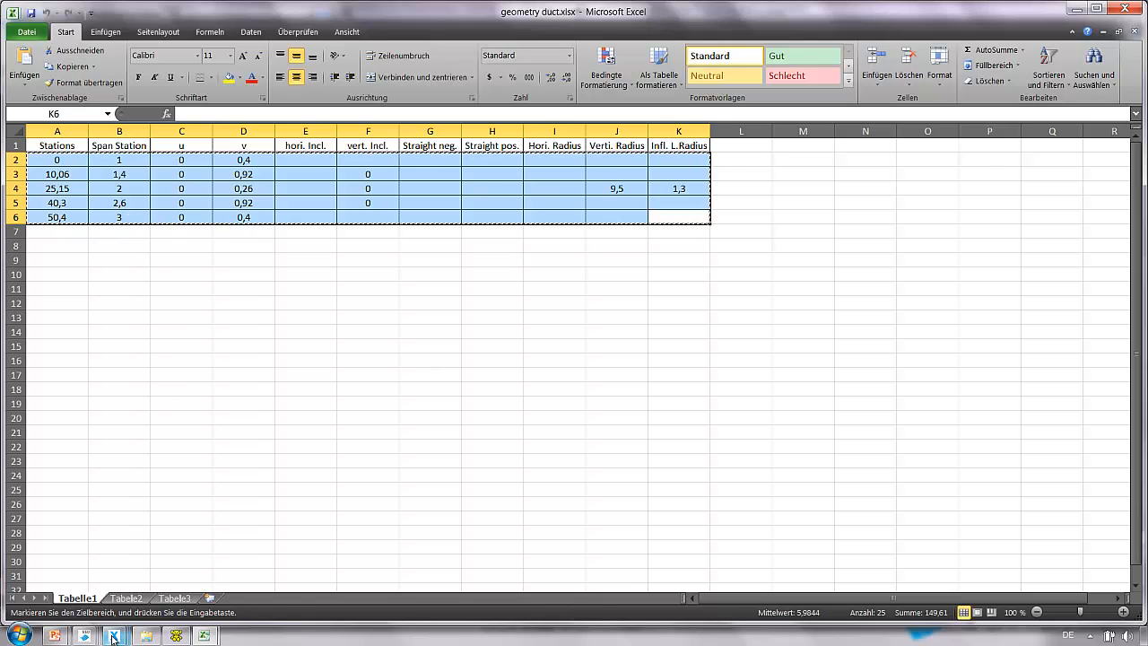
Return to the Prestressing Editor, switch all duct points to the Station (S) parameter and paste the copied spreadsheet points.
left_click(152, 628)
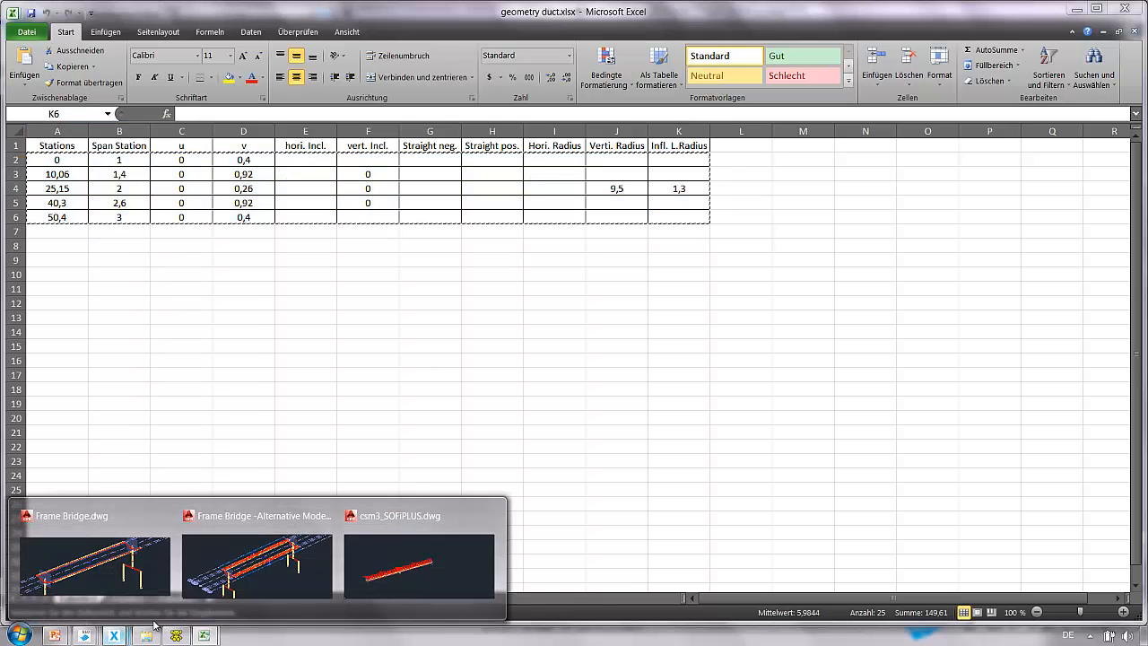
left_click(420, 570)
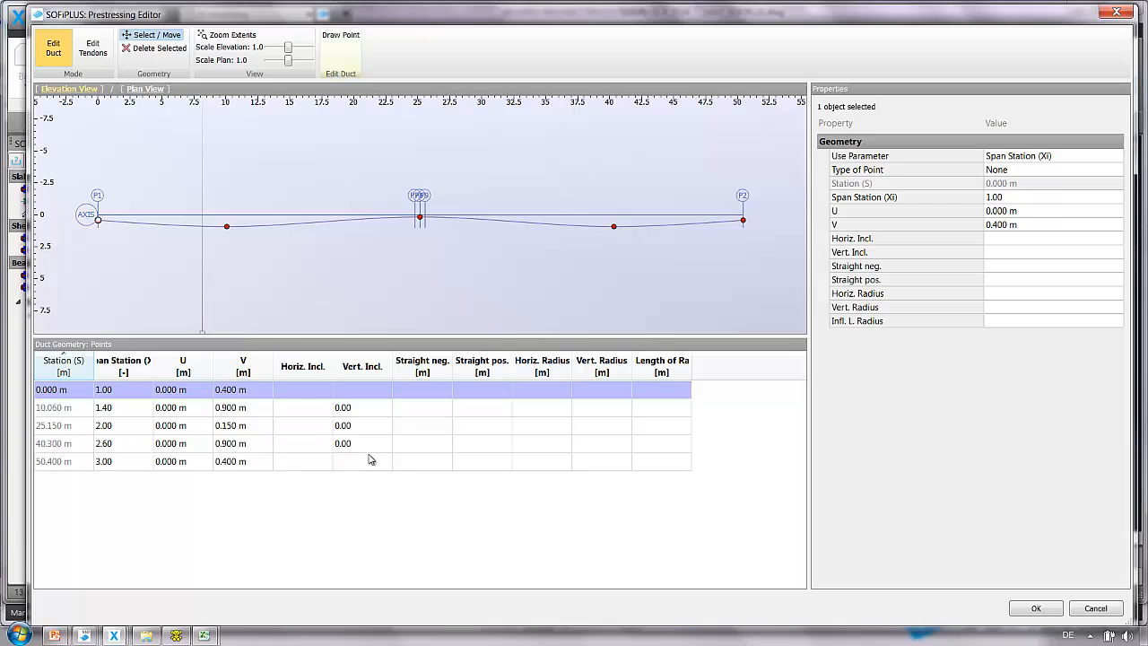
left_click_drag(135, 392, 113, 464)
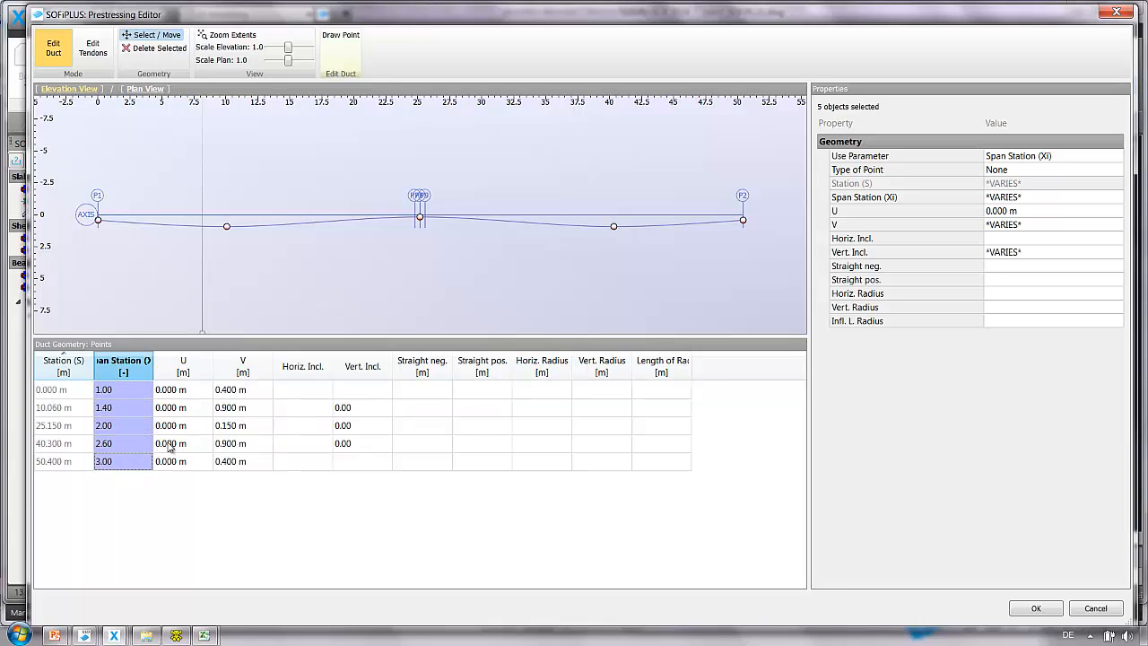
left_click(1023, 157)
left_click(1119, 156)
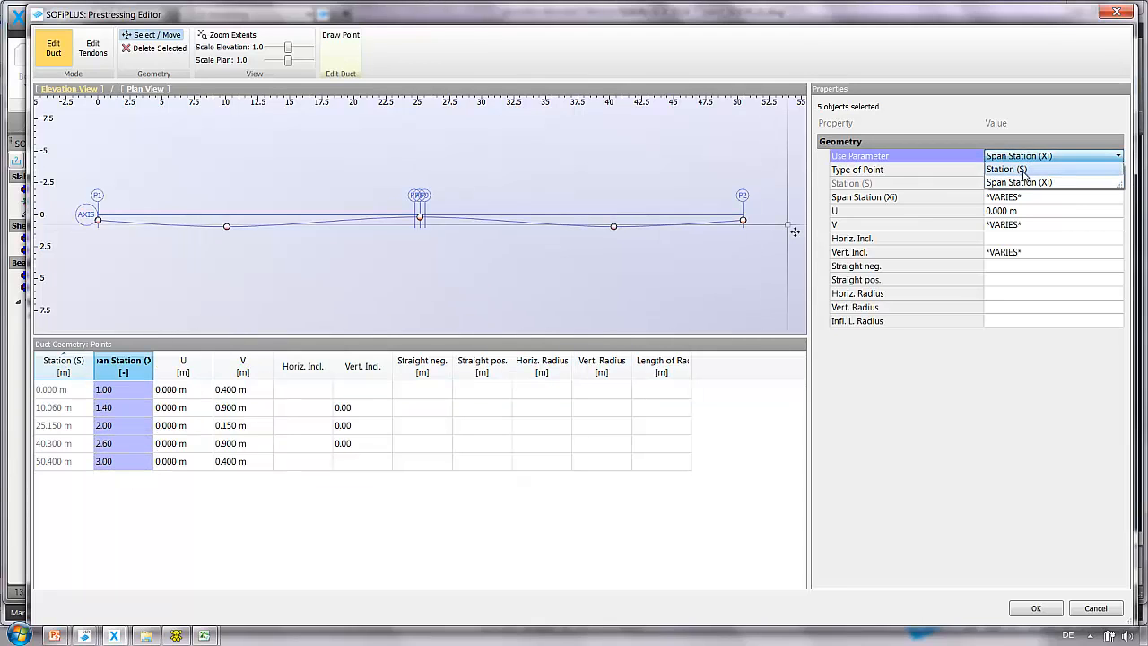
left_click(1004, 168)
left_click(53, 391)
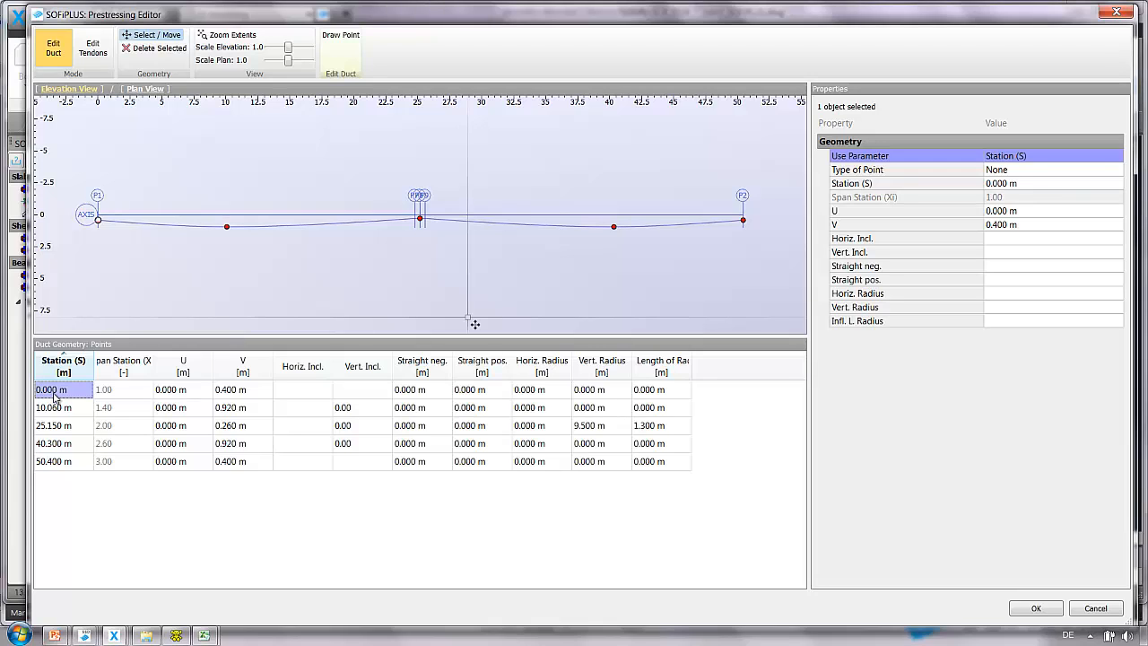
Switch the editor to tendon editing.
right_click(365, 416)
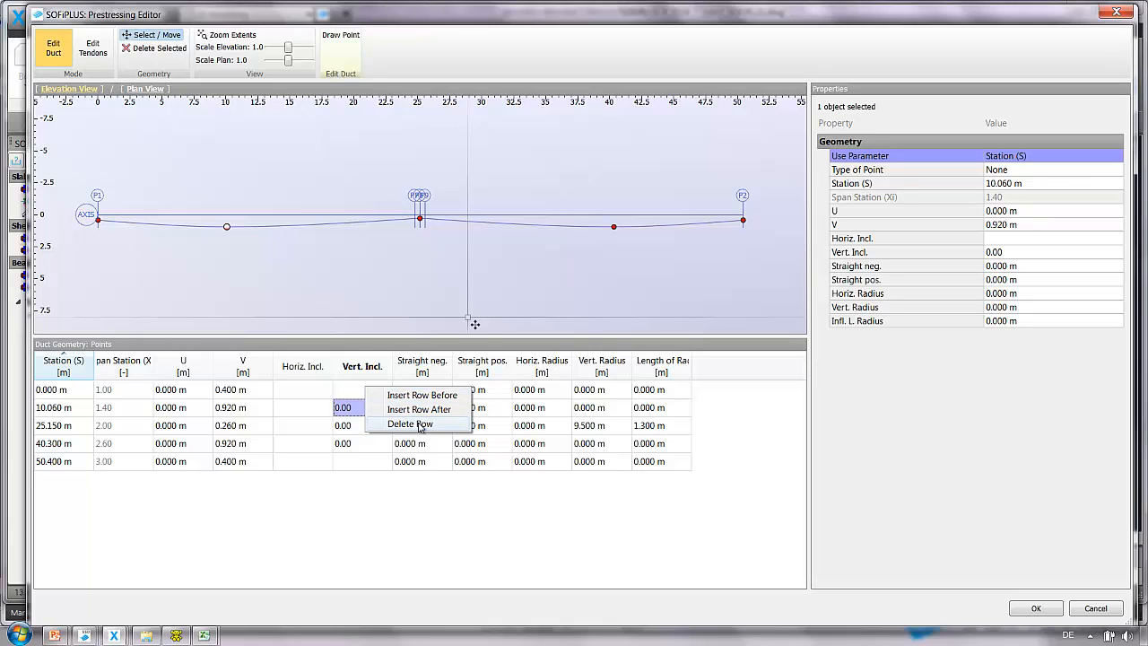
left_click(315, 429)
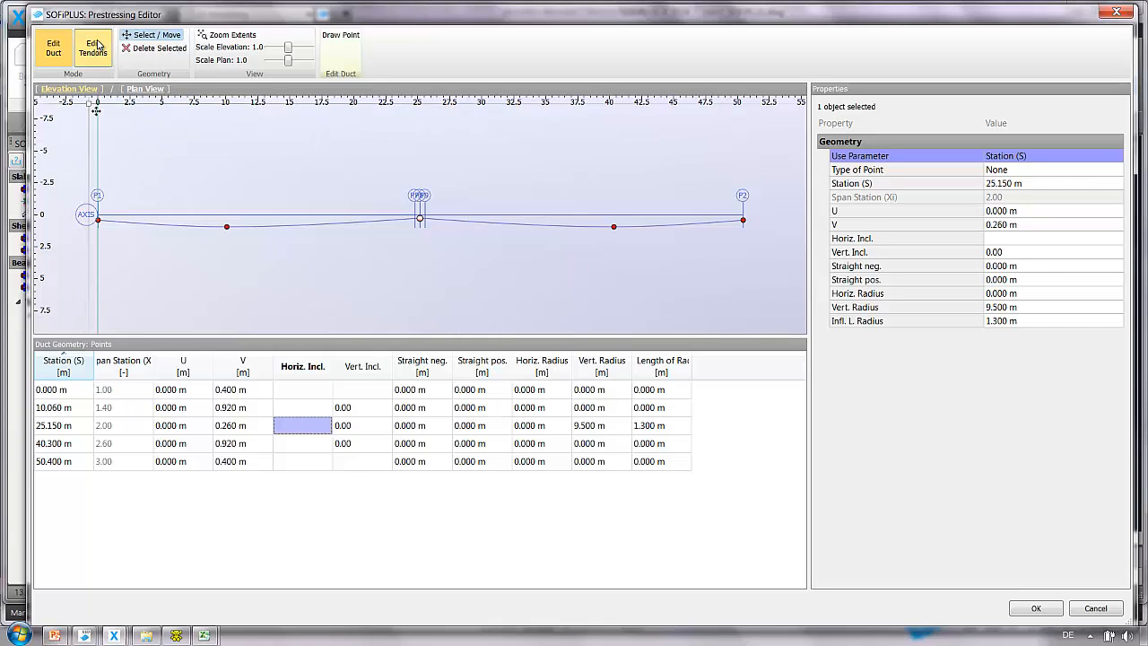
left_click(95, 47)
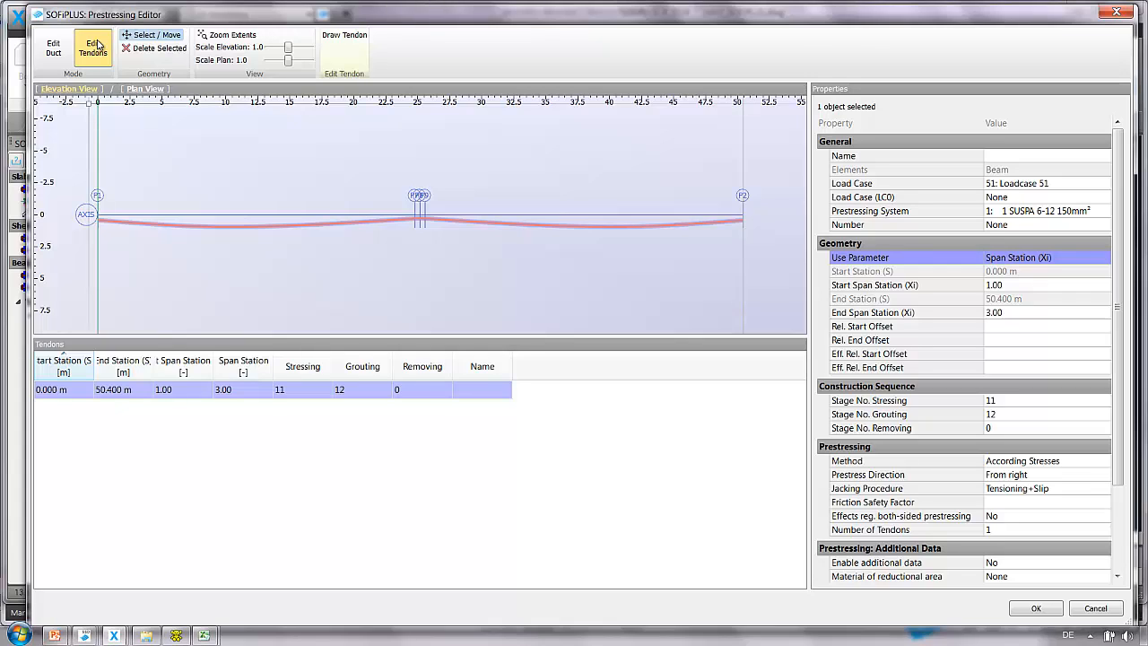
Set the tendon's prestressing system to 51 SUSPA 6-15 150mm².
left_click(1015, 215)
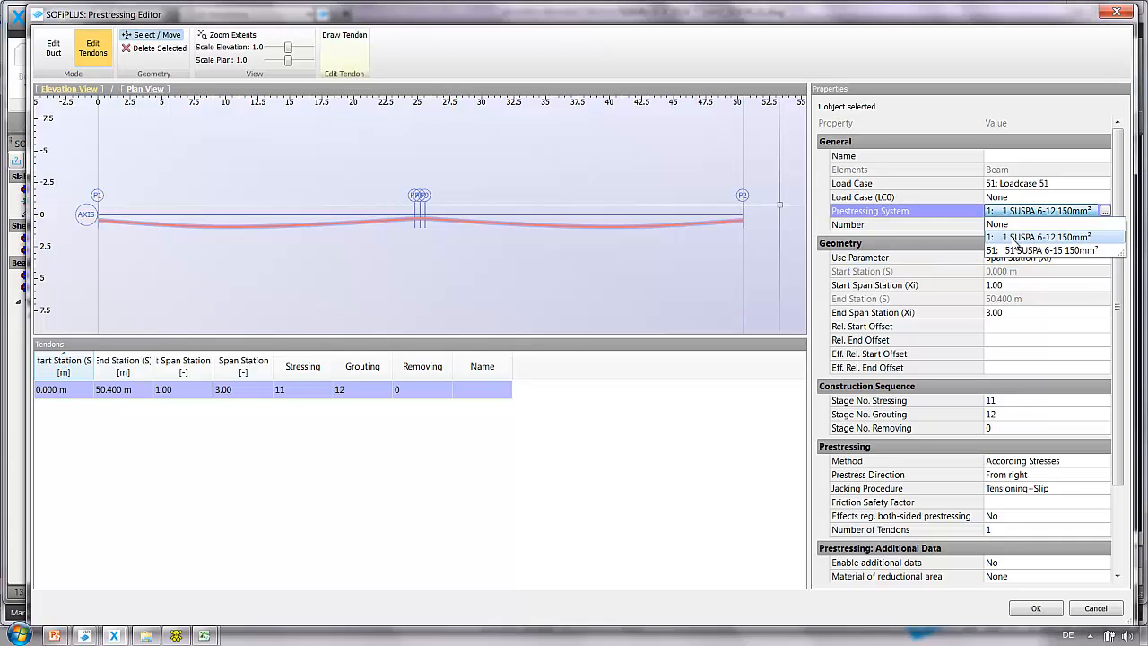
left_click(1014, 246)
scroll(1014, 248, "down", 3)
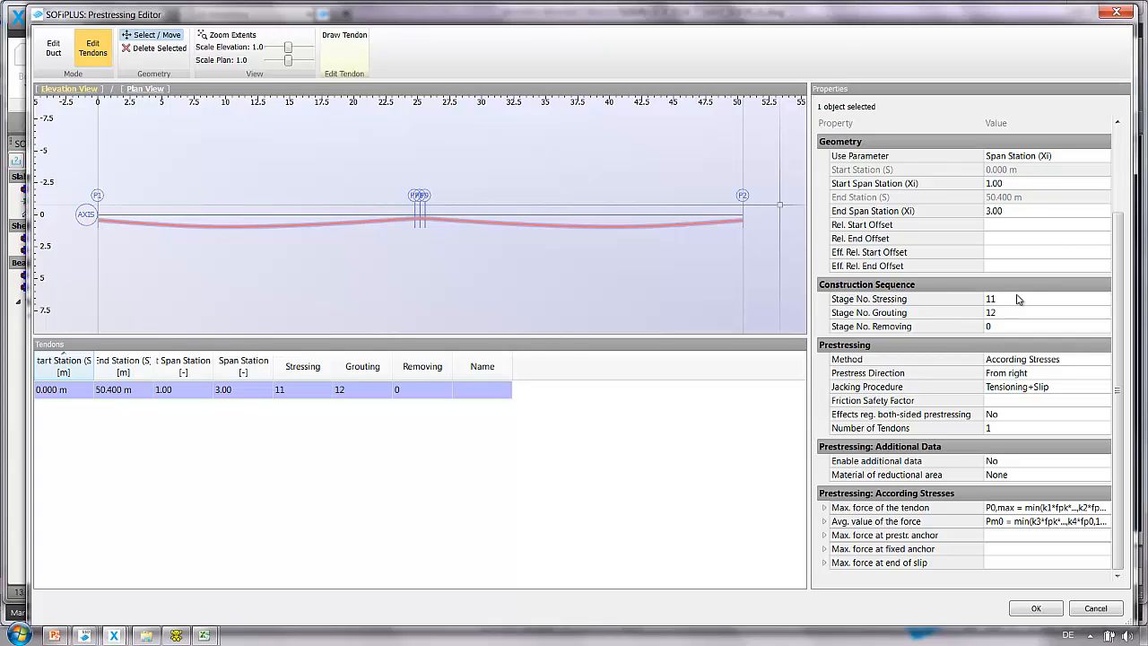
Set the tendon's stressing stage to 51 and grouting stage to 52.
left_click(1021, 300)
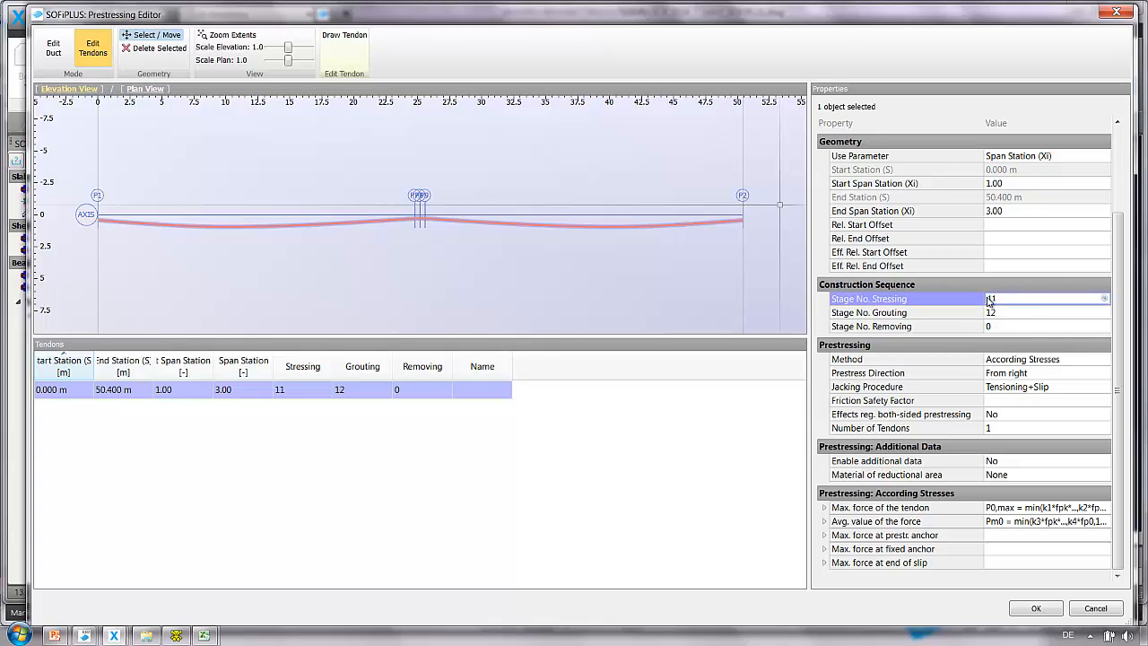
type("51")
left_click(1010, 314)
type("52")
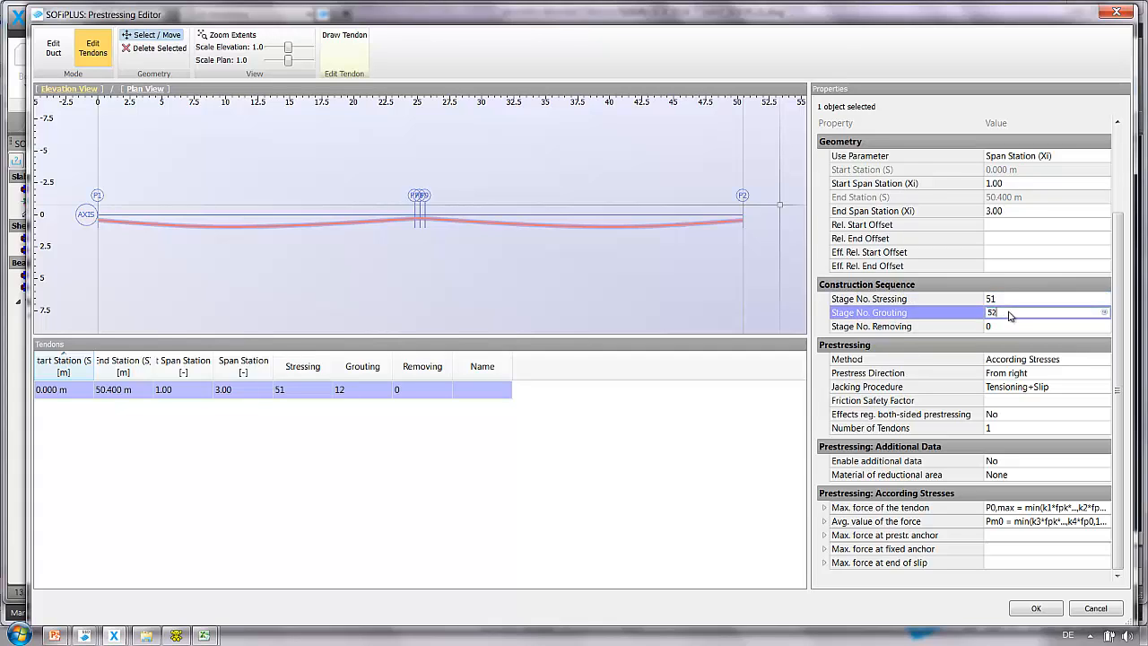
Set the prestress direction to From right, then left.
left_click(1023, 373)
left_click(1023, 373)
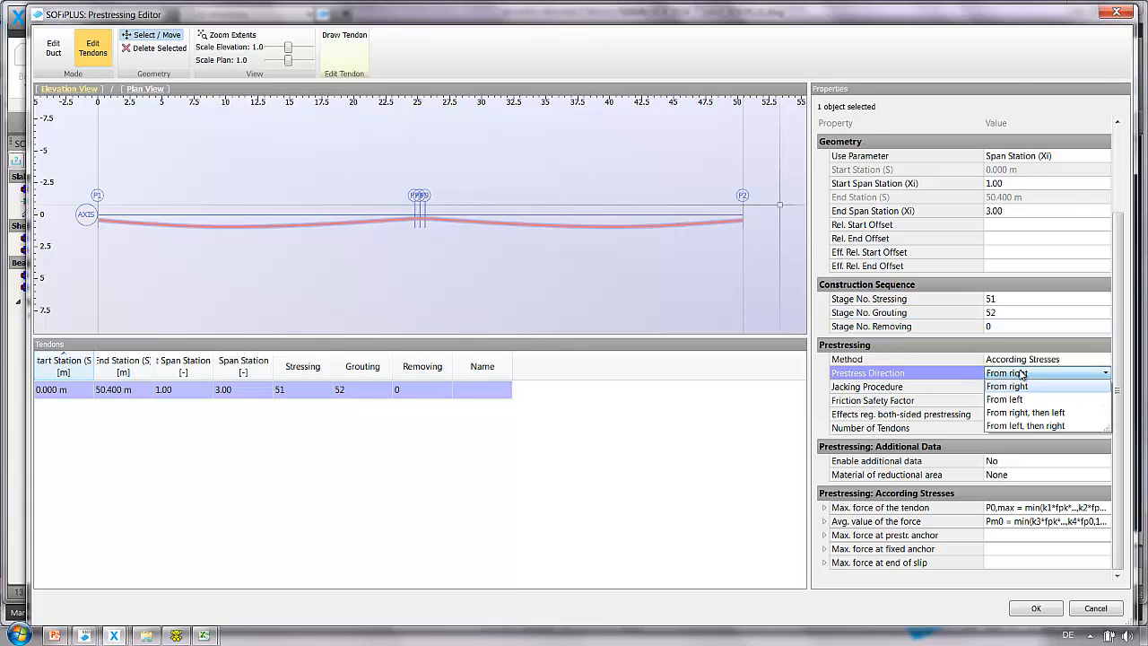
left_click(1020, 412)
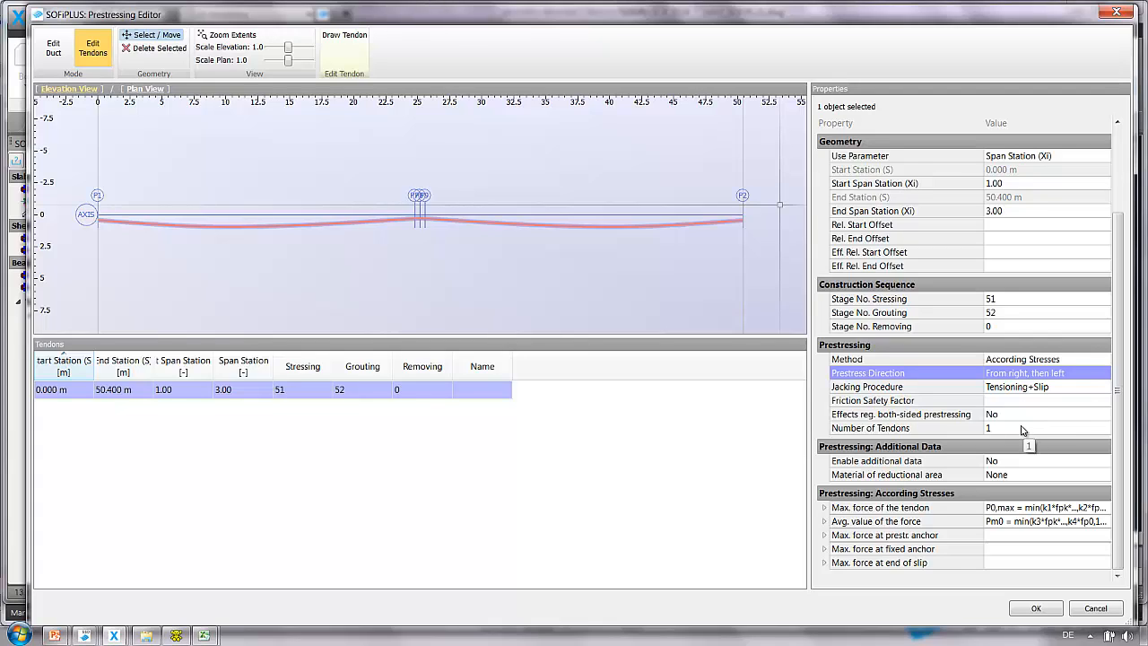
Set k3 of the average force value to 1220 and confirm the Prestressing Editor.
left_click(825, 523)
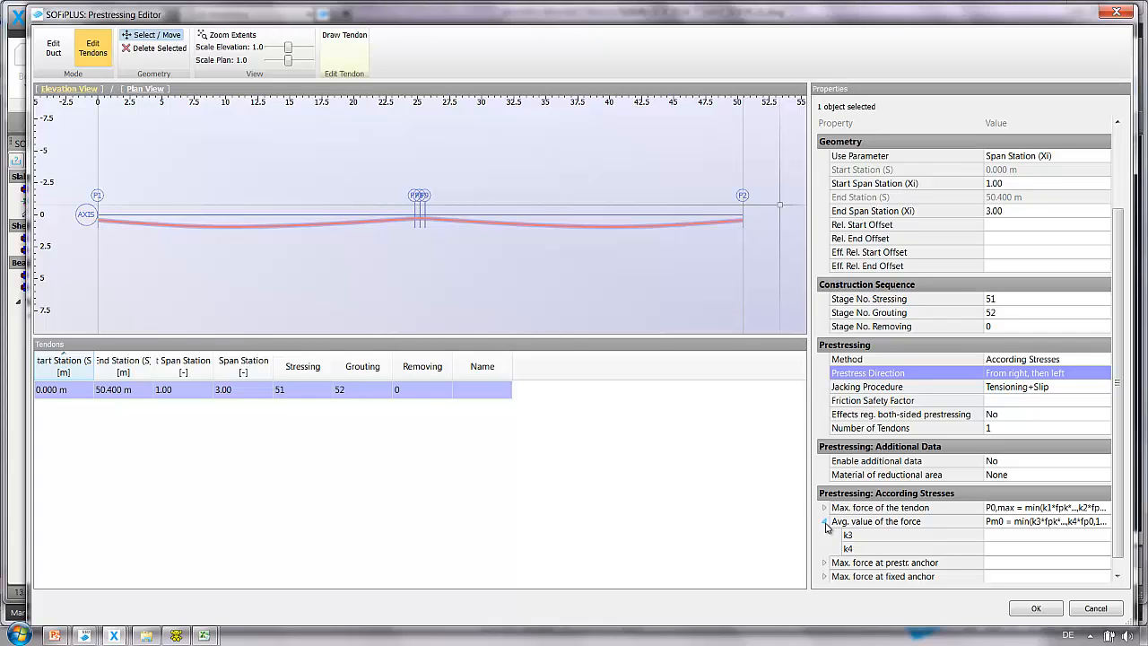
left_click(1021, 542)
type("1")
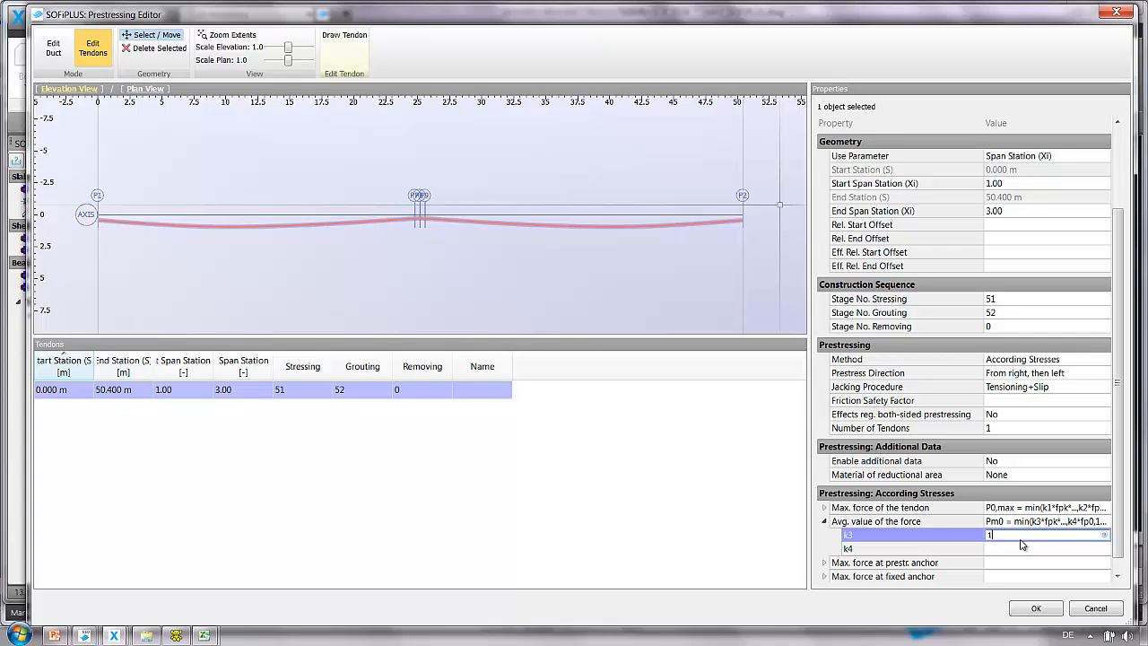
type("220")
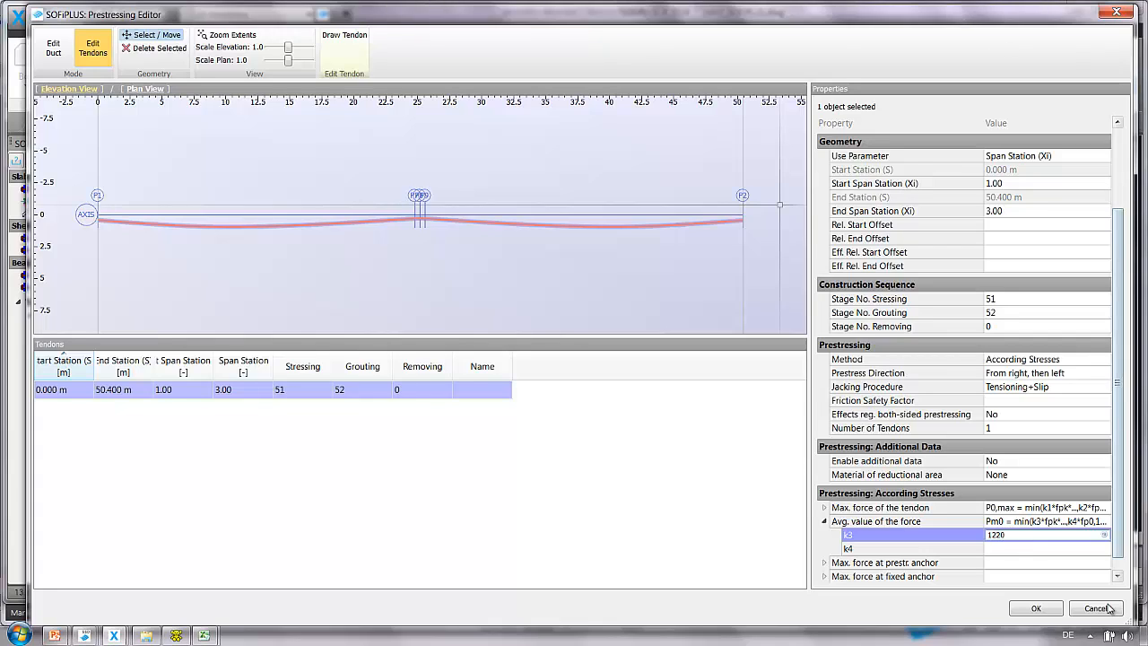
left_click(1036, 609)
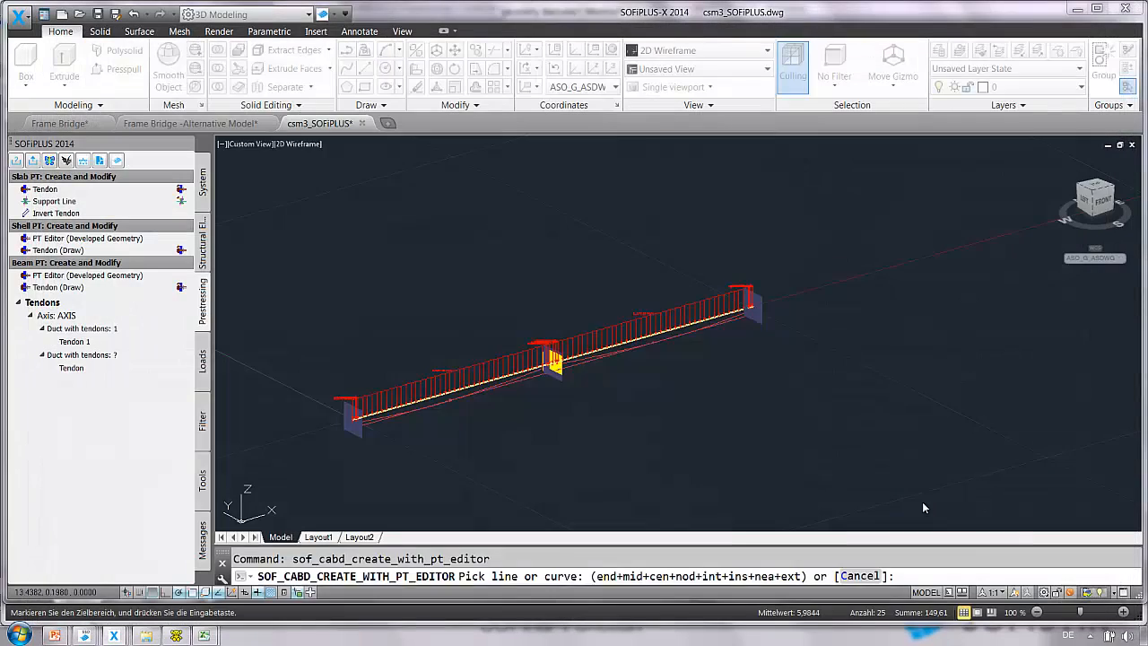
Clone the third duct with a U offset of 4.000 m and a V offset of 0.
scroll(476, 358, "up", 4)
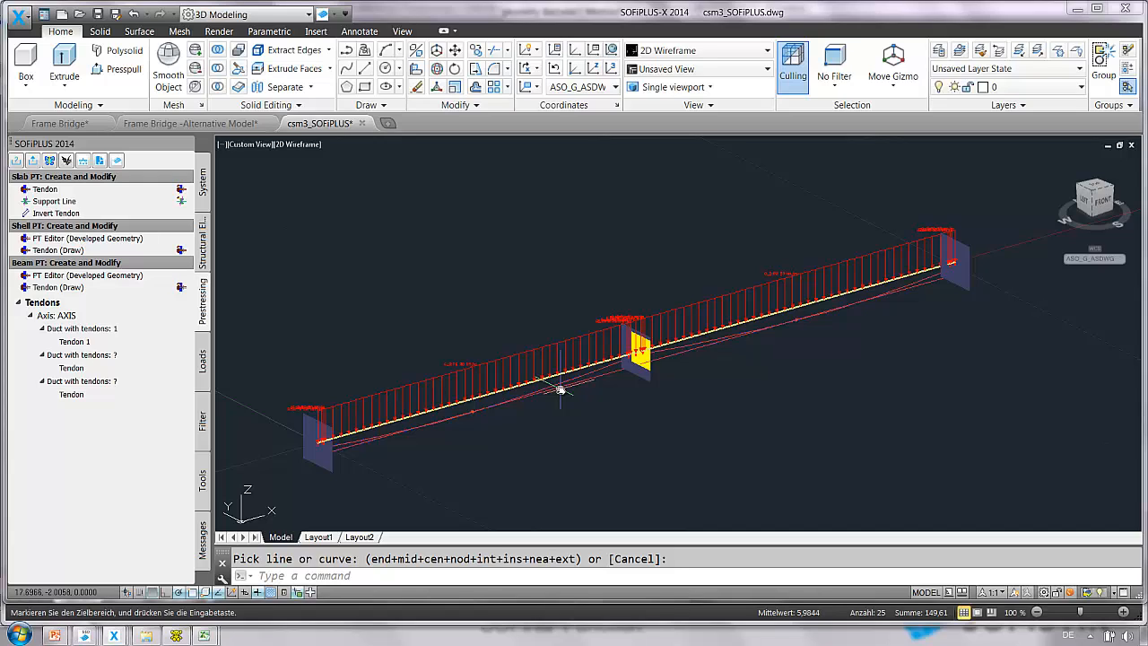
right_click(113, 330)
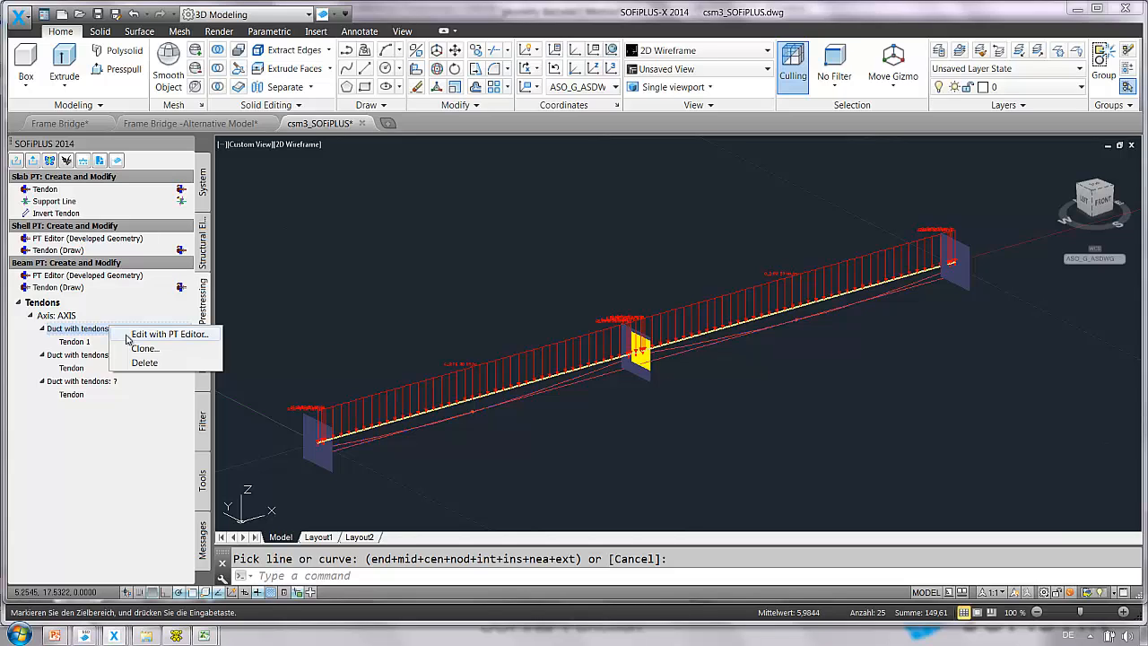
left_click(141, 350)
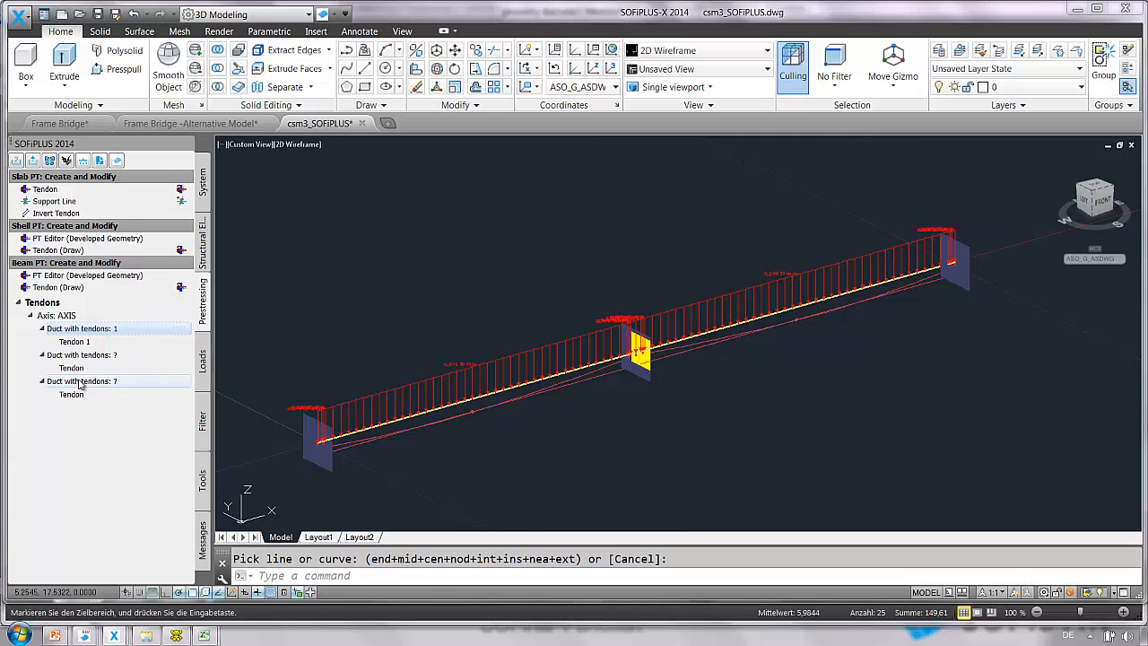
right_click(79, 380)
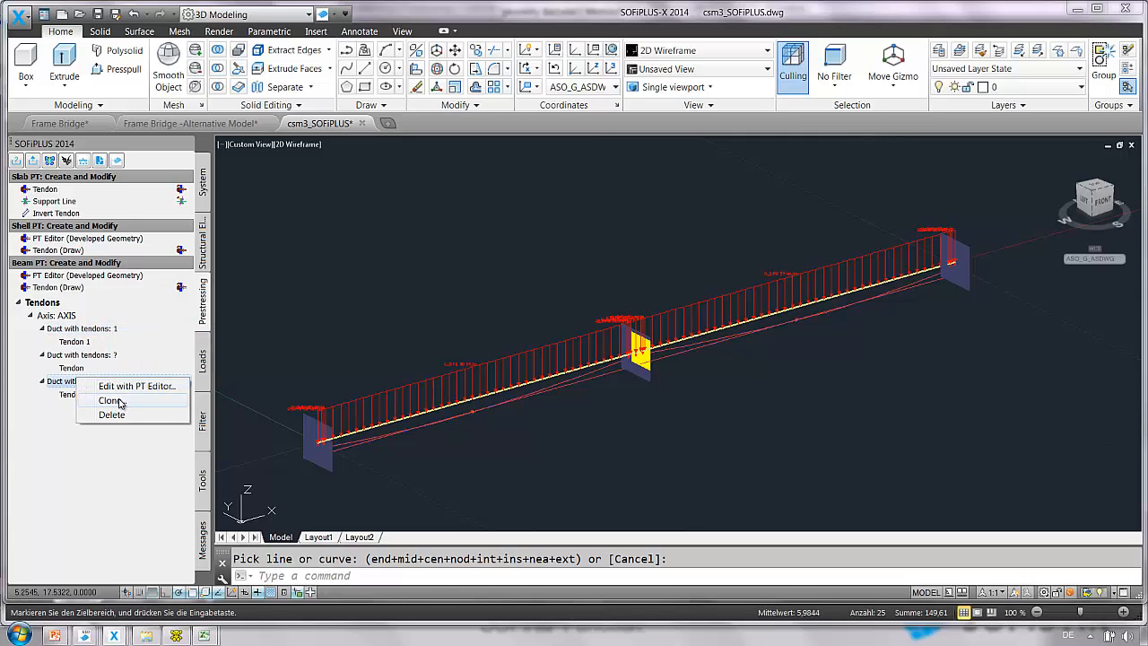
left_click(108, 400)
left_click(603, 314)
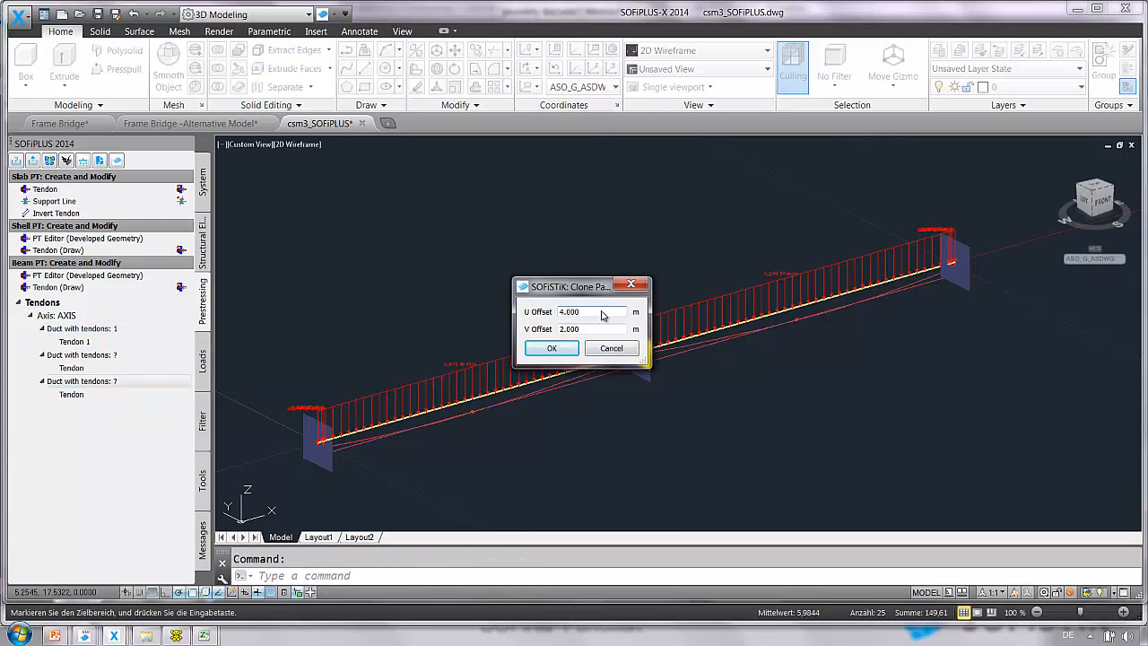
left_click_drag(589, 314, 555, 316)
key("Tab")
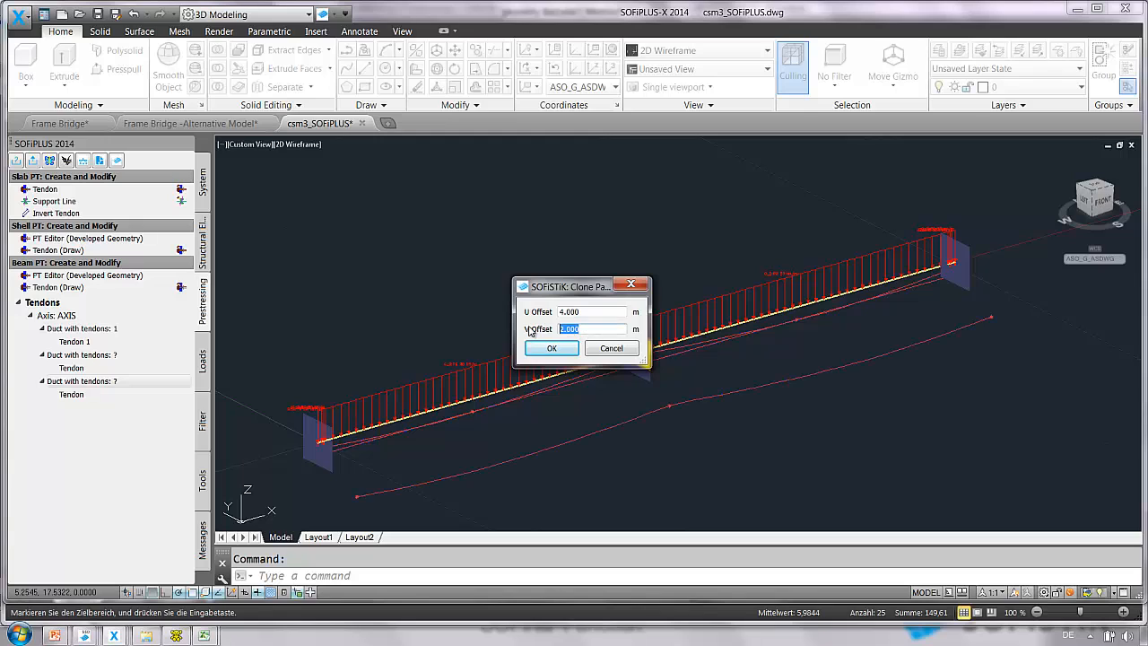
type("0")
left_click(552, 348)
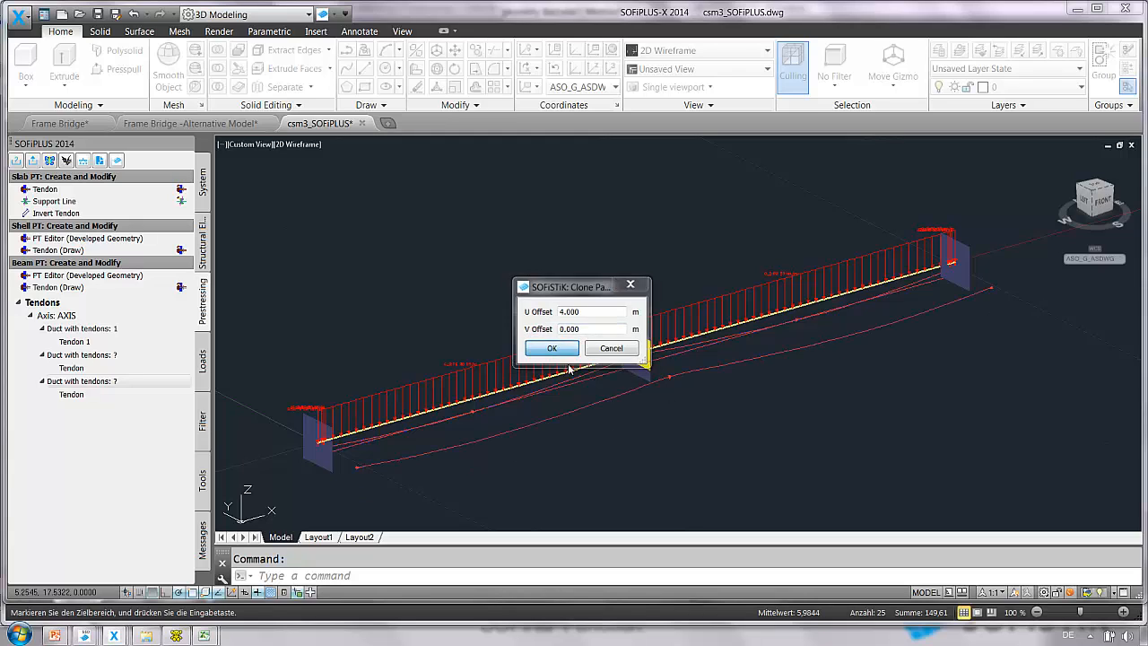
Delete the cloned tendons under the third duct.
middle_click_drag(559, 436, 579, 418, "shift")
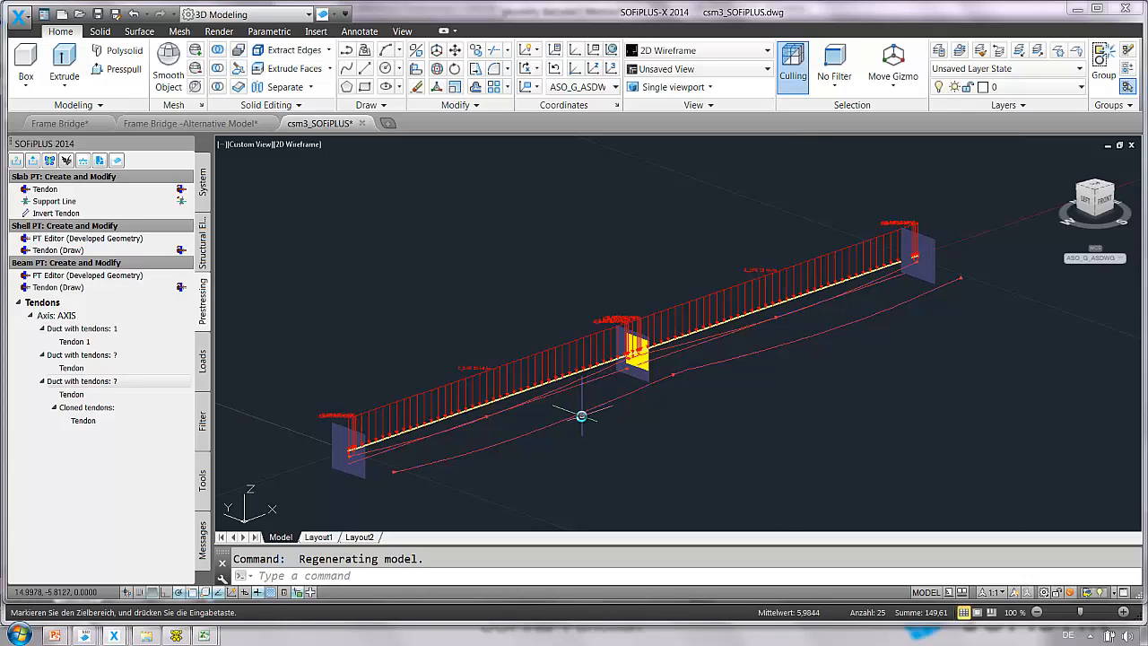
right_click(133, 408)
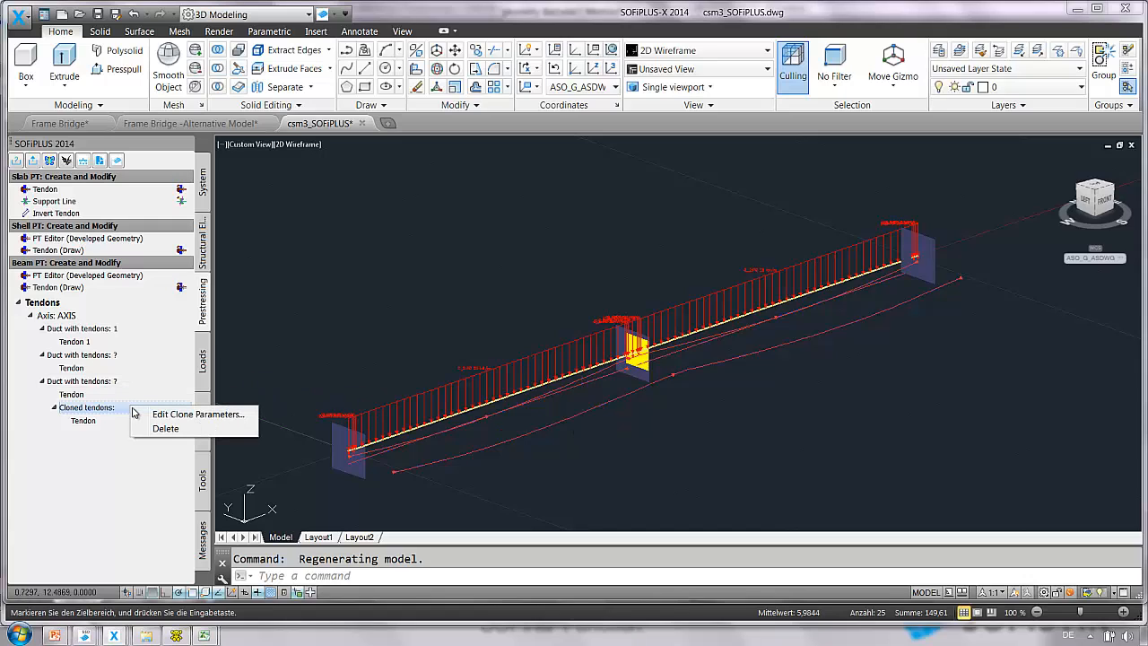
left_click(235, 437)
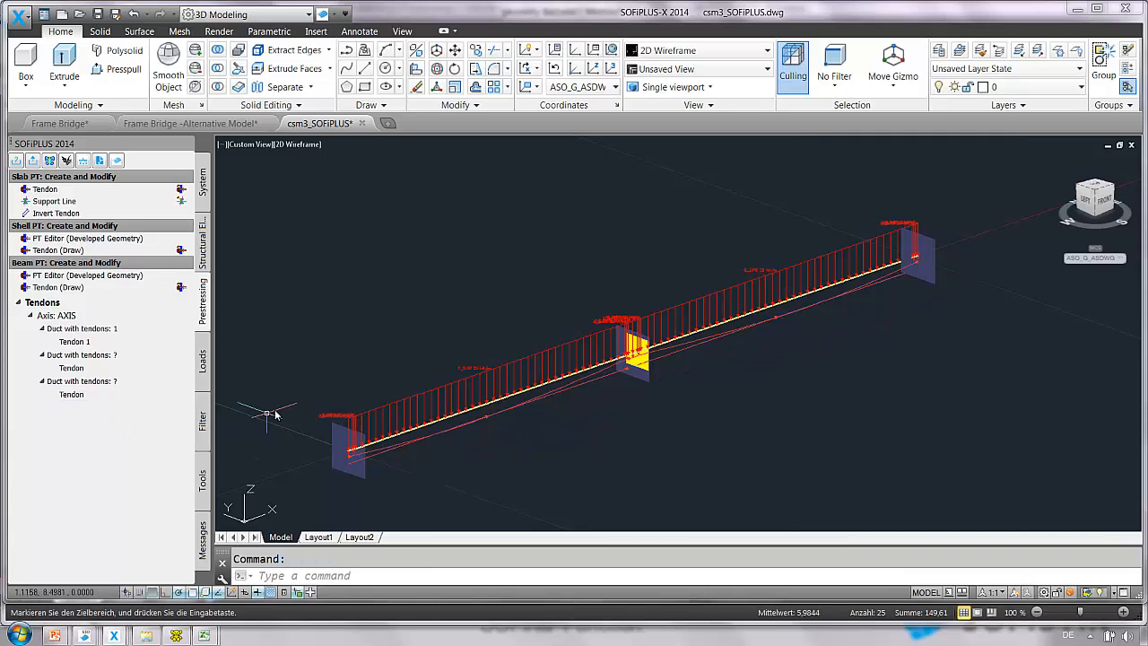
Export the entire system to SOFiSTiK with the default meshing parameters.
left_click(33, 161)
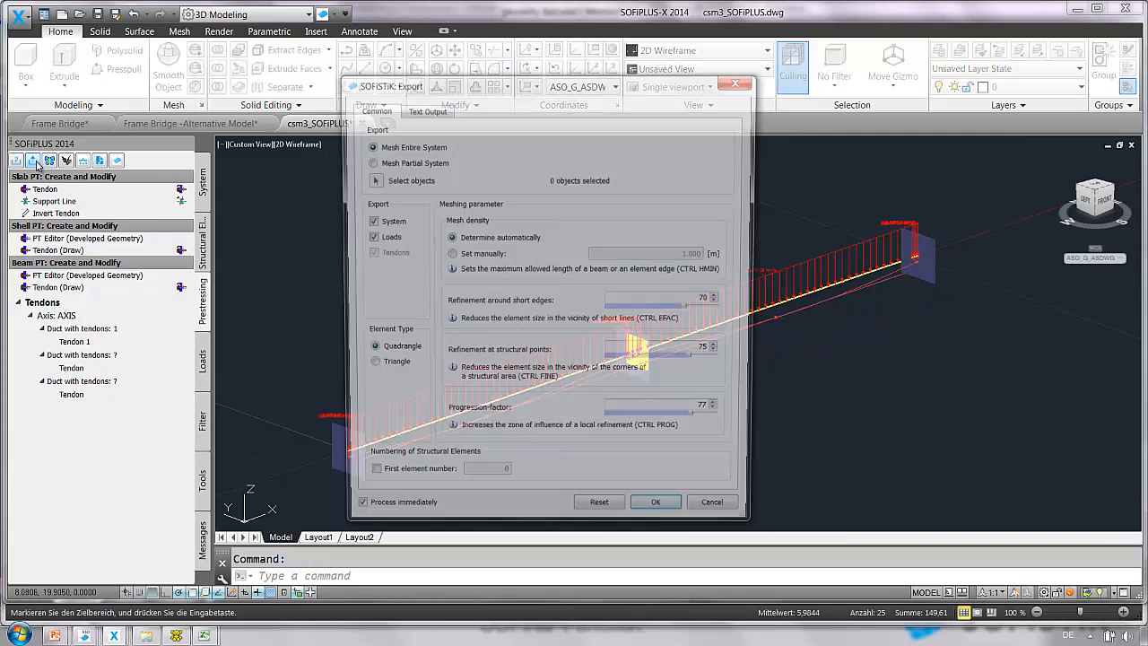
left_click(661, 516)
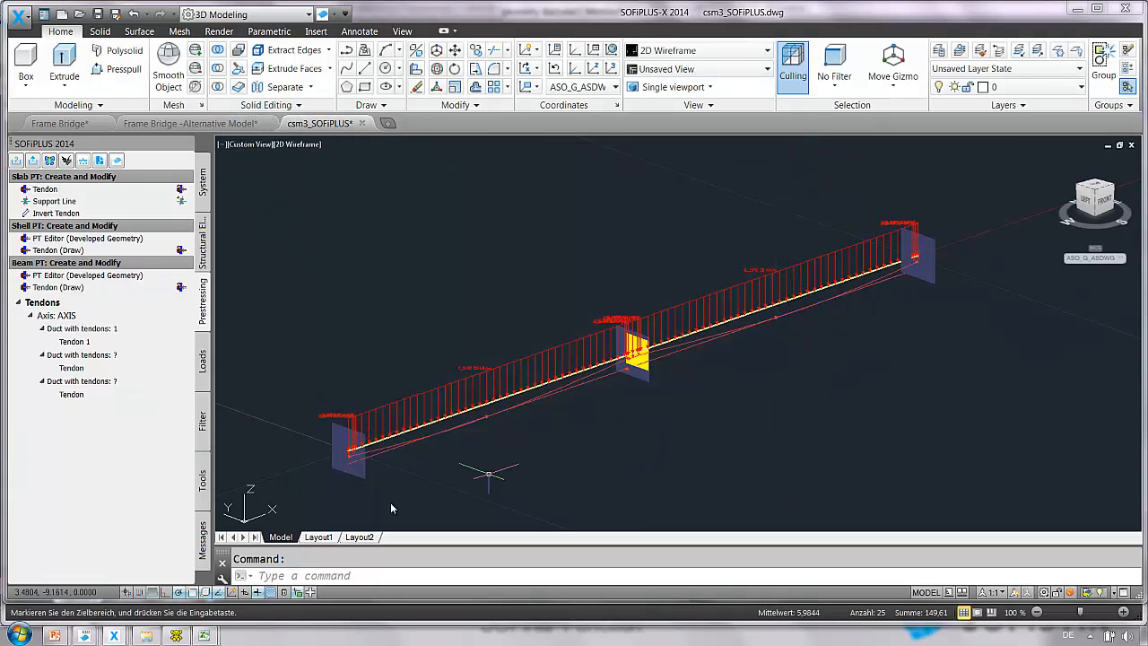
Switch to SOFiSTiK Structural Desktop and inspect the exported beam model in the Animator.
mouse_move(85, 635)
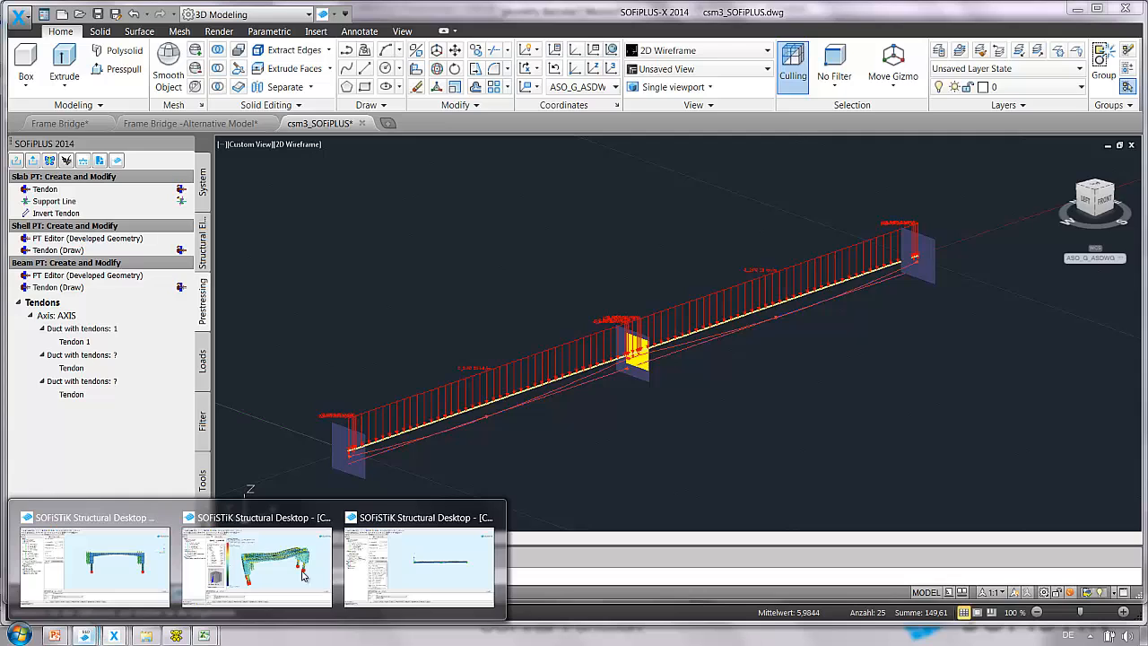
left_click(466, 574)
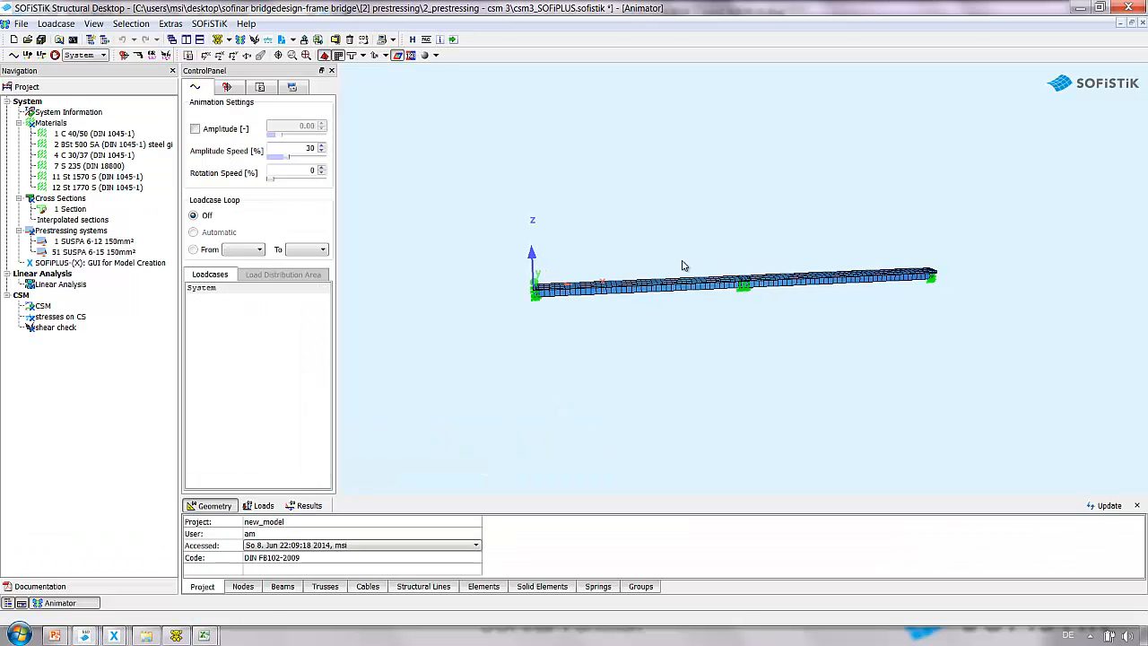
left_click_drag(694, 261, 742, 314)
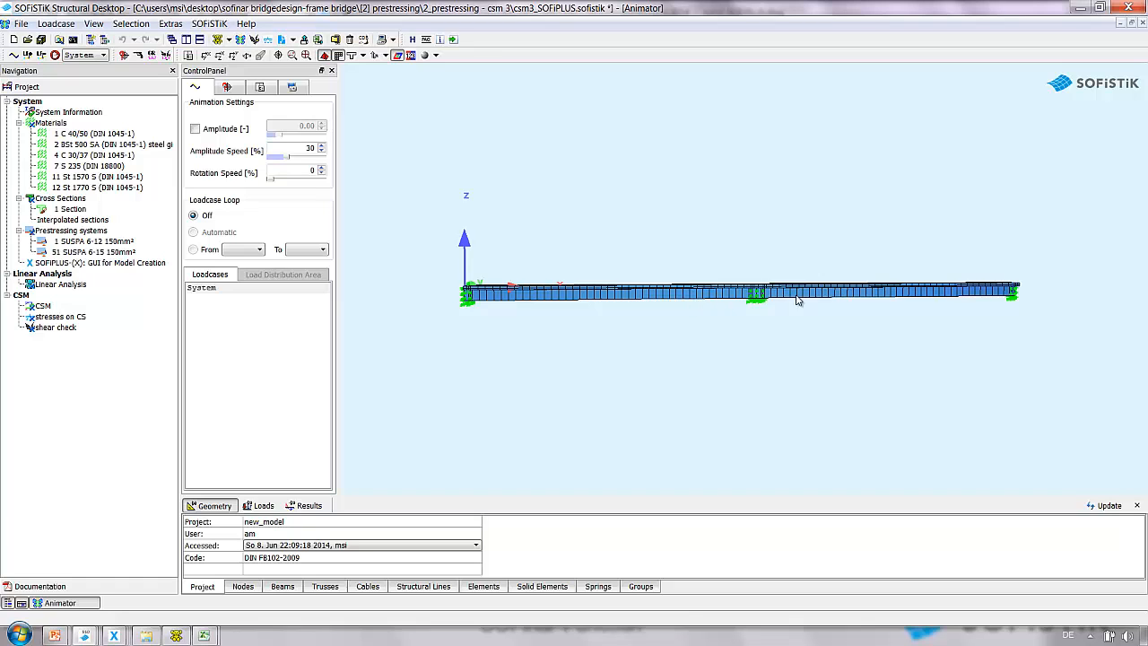
scroll(844, 306, "up", 2)
scroll(843, 307, "up", 3)
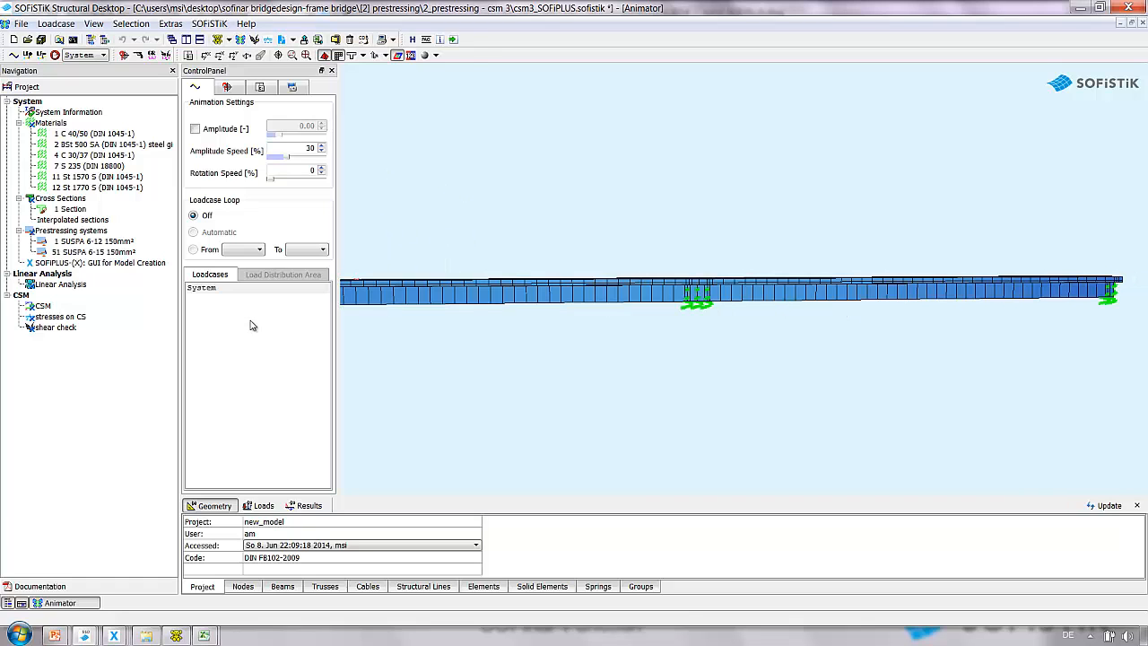
Open the CSM construction stage manager and run the calculation.
double_click(64, 306)
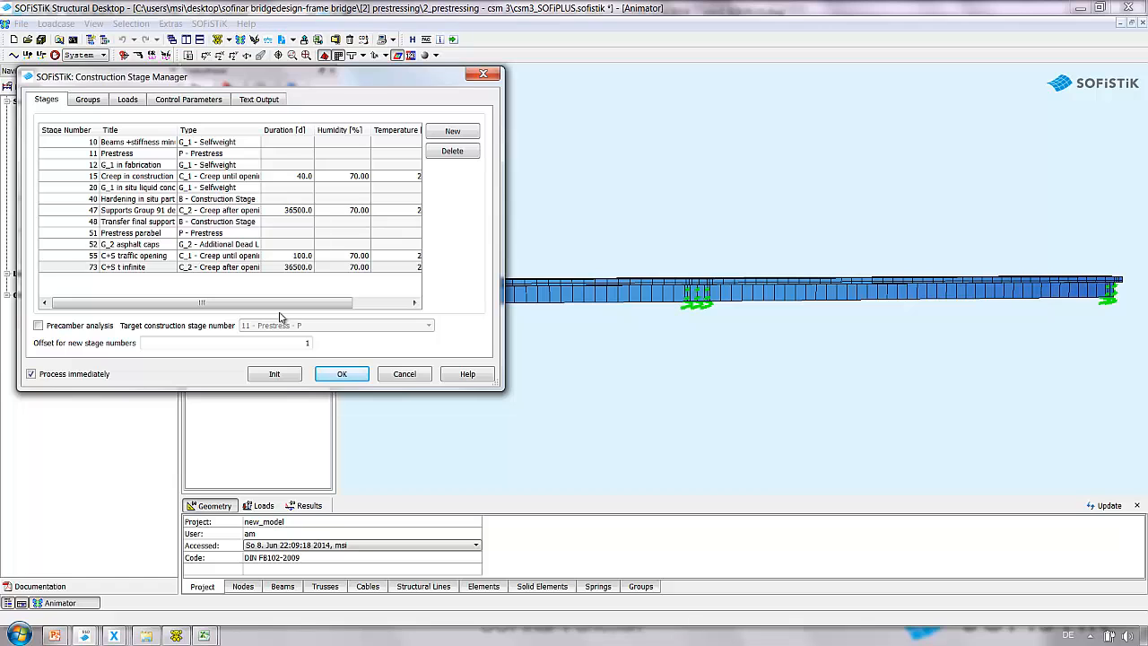
left_click(339, 375)
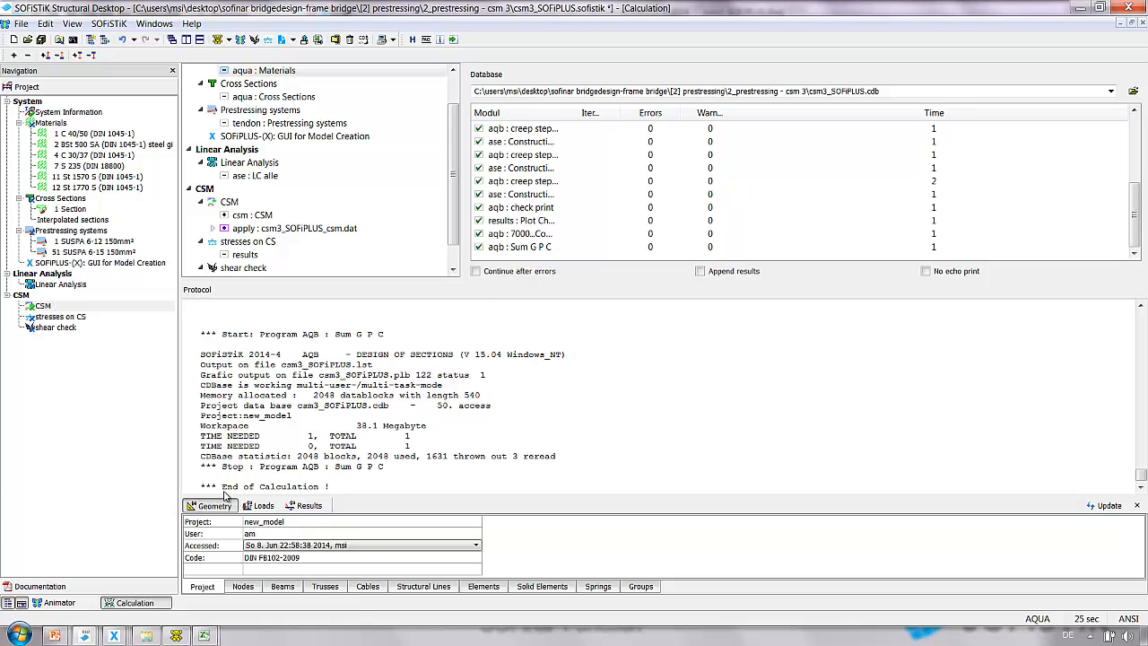
Display load case 4011 Prestress in the Animator with a deformation amplitude of 100 and freeze the animation.
left_click(63, 602)
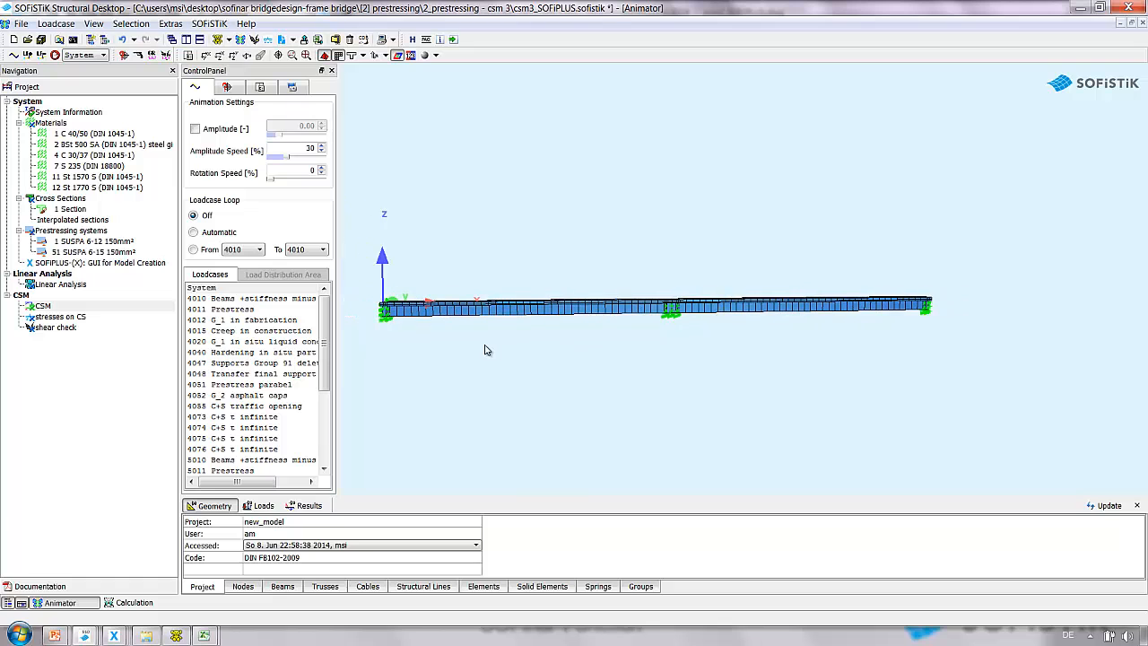
left_click(240, 310)
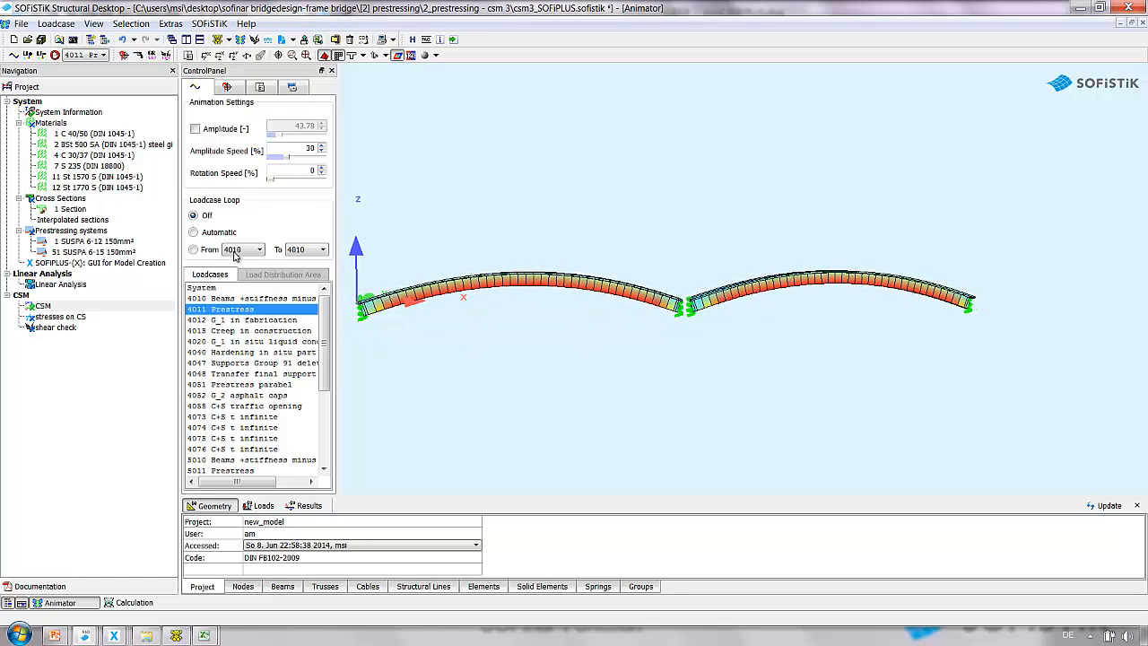
left_click(194, 128)
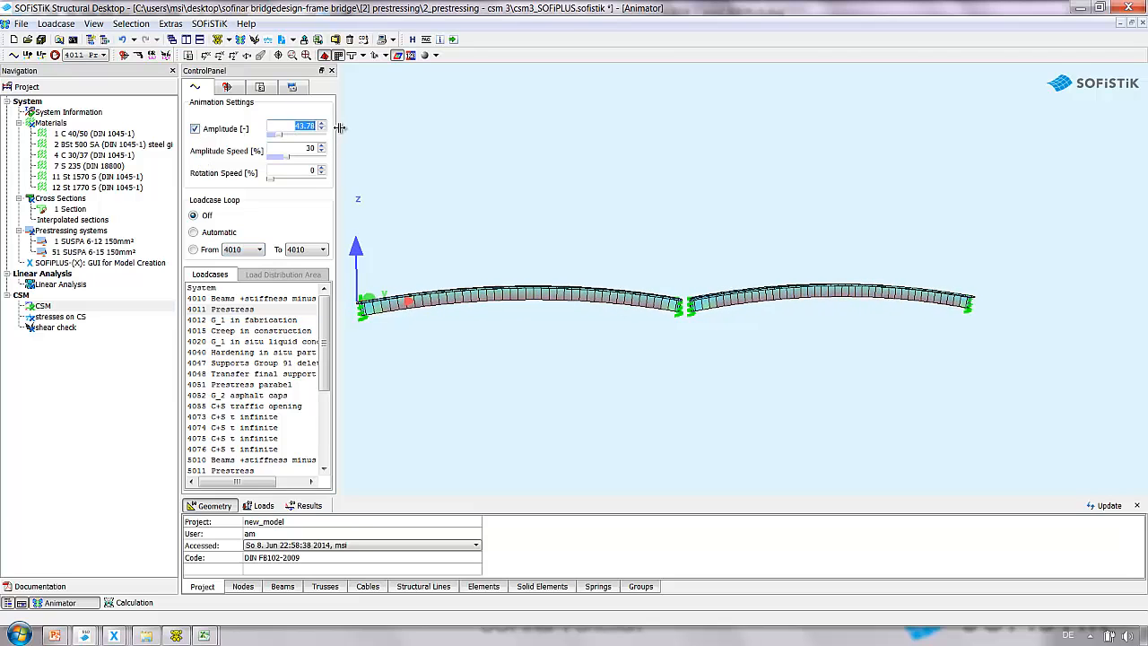
type("100")
key("Return")
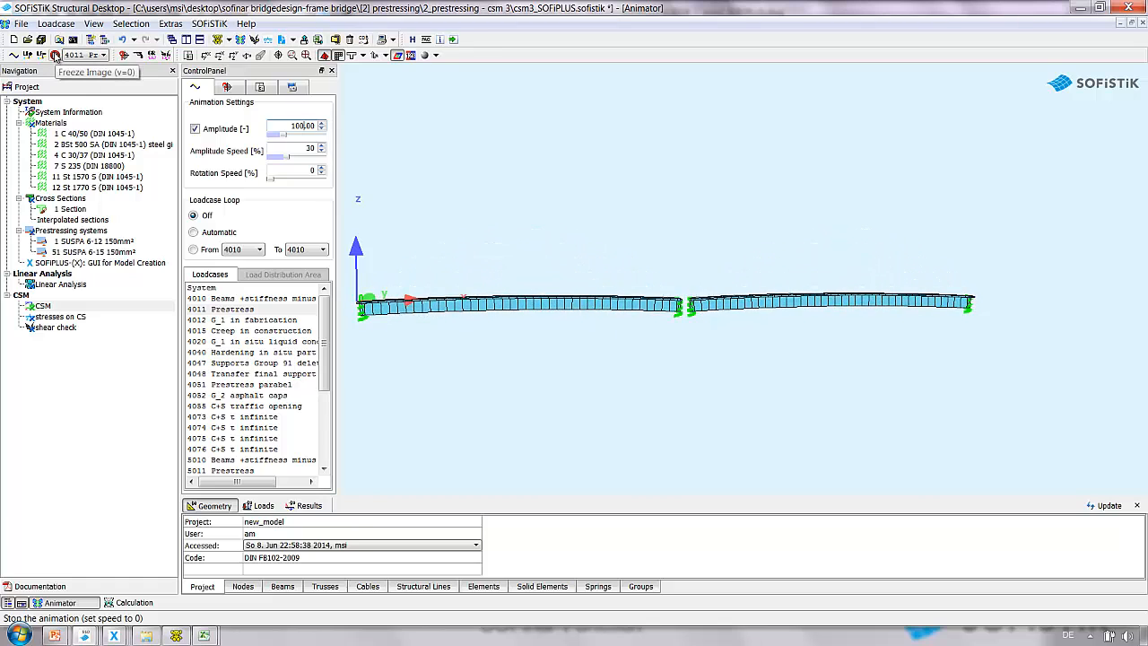
left_click(55, 54)
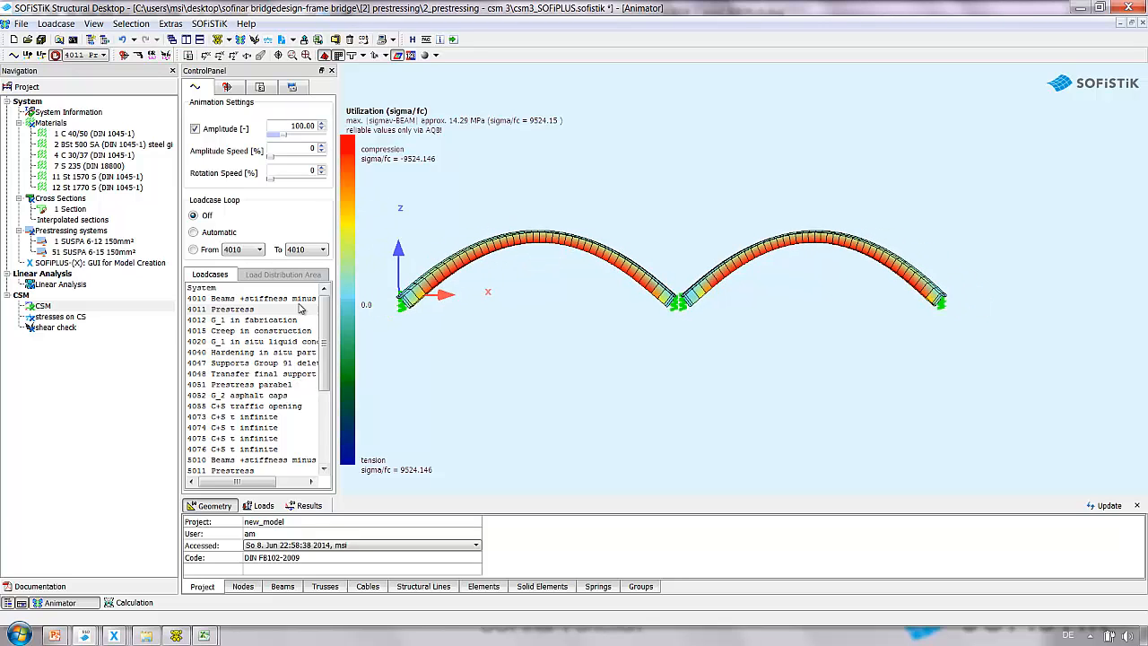
Step through the construction stage load cases 4012 to 4040 and zoom in to examine the deformed, utilization-coloured beams.
left_click(273, 321)
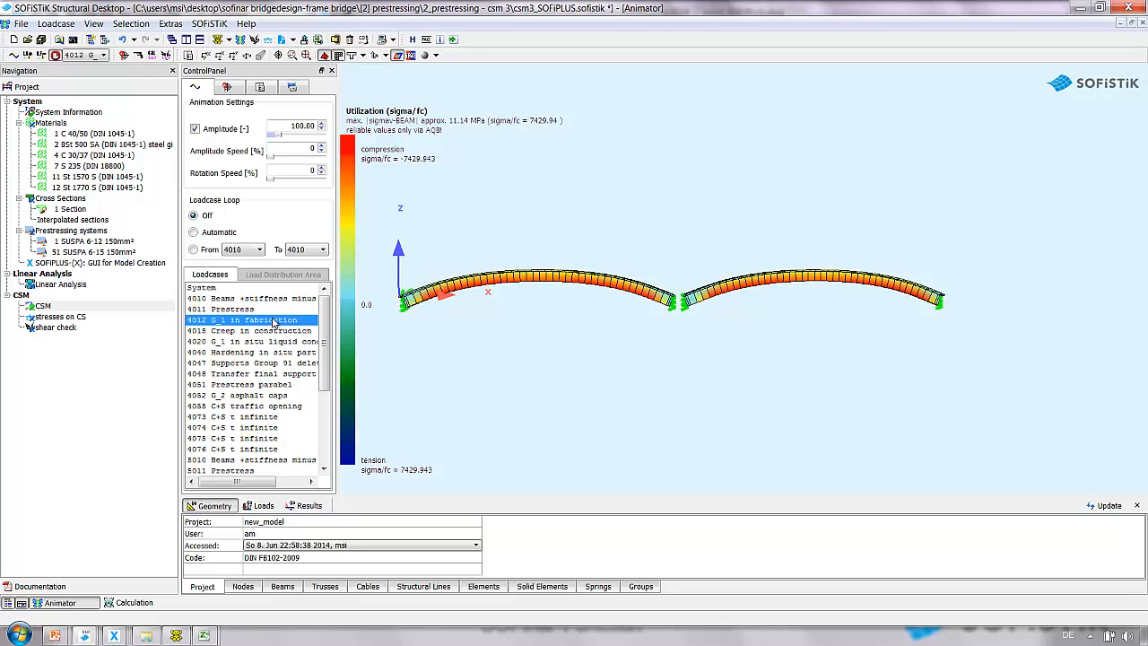
scroll(657, 308, "up", 5)
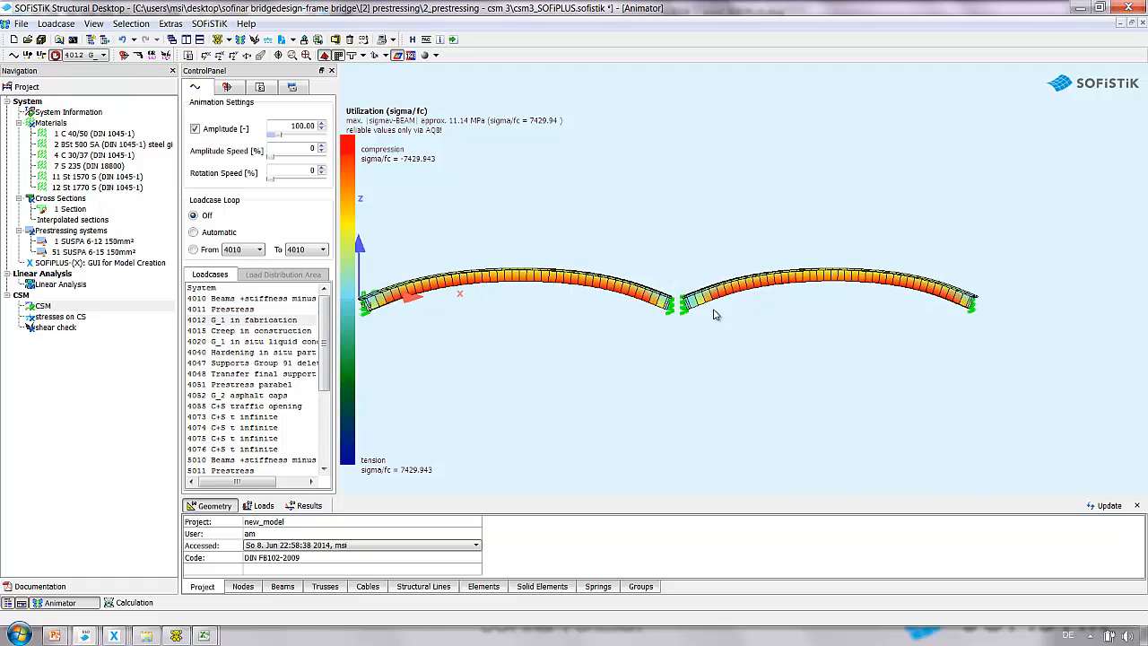
scroll(657, 307, "up", 2)
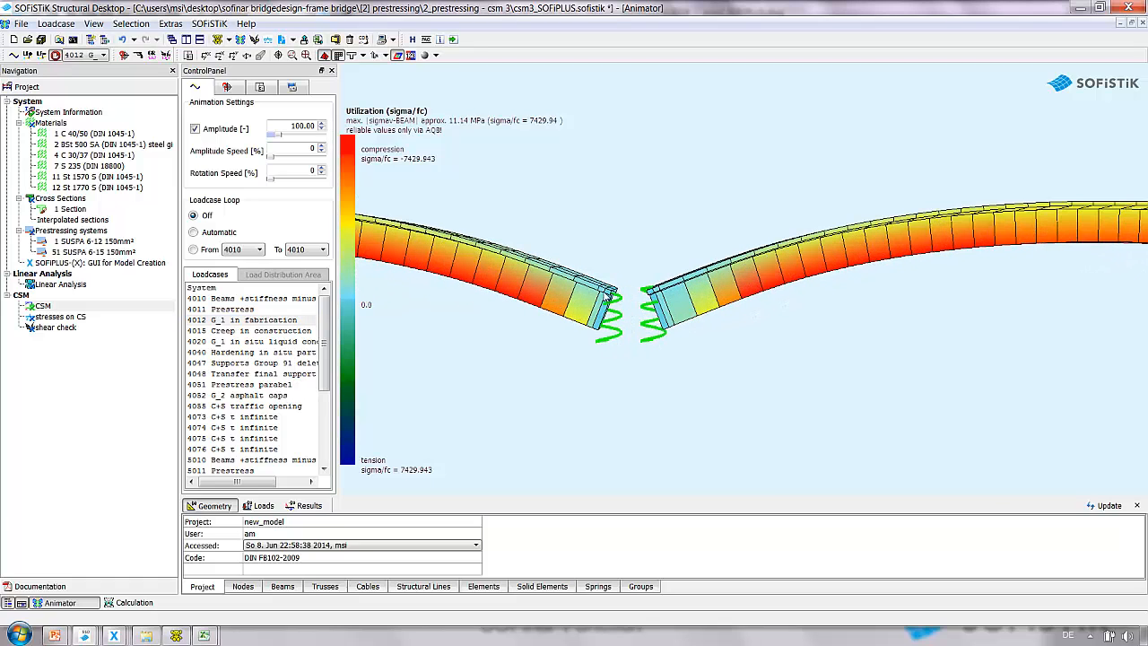
scroll(625, 345, "down", 2)
scroll(625, 345, "down", 4)
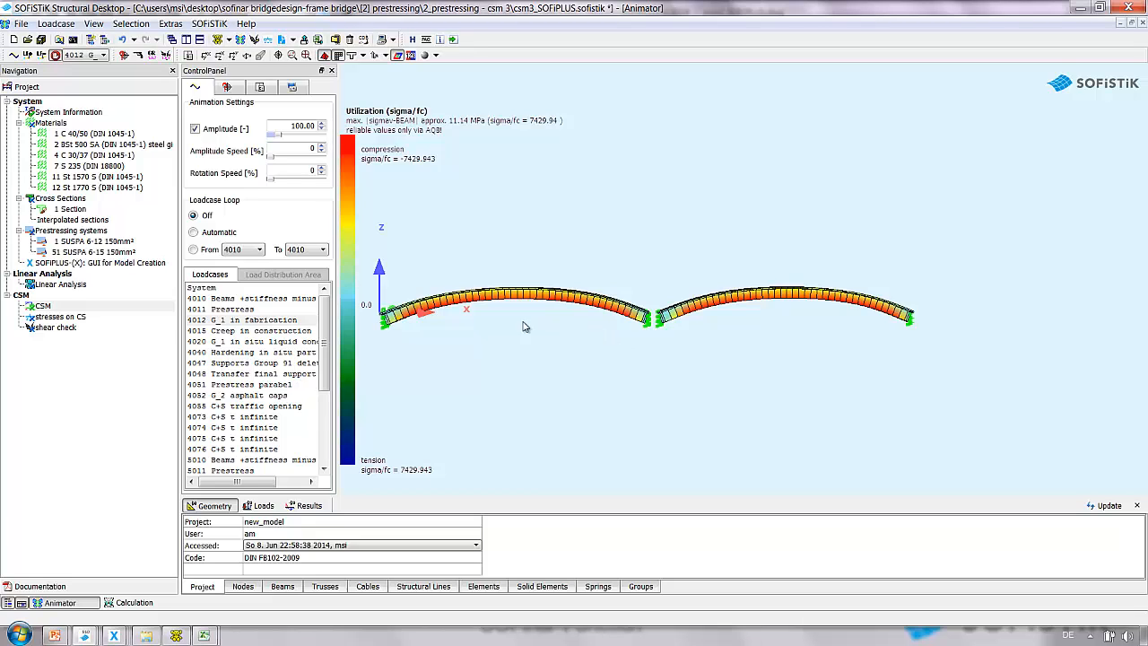
left_click(250, 331)
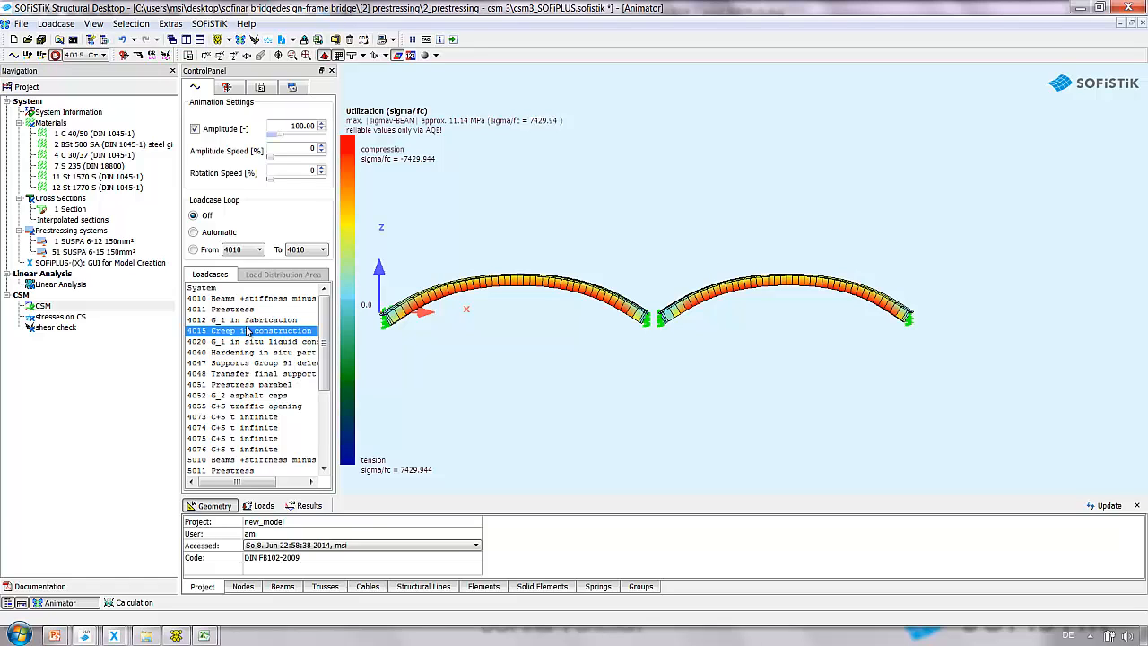
key("Down")
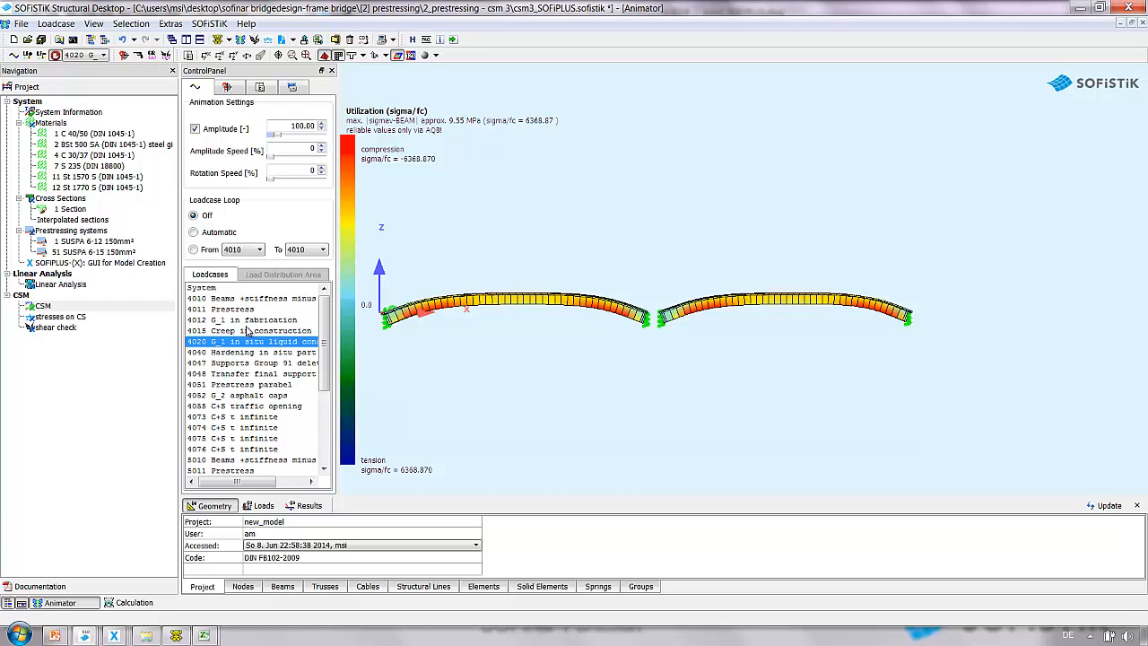
key("Down")
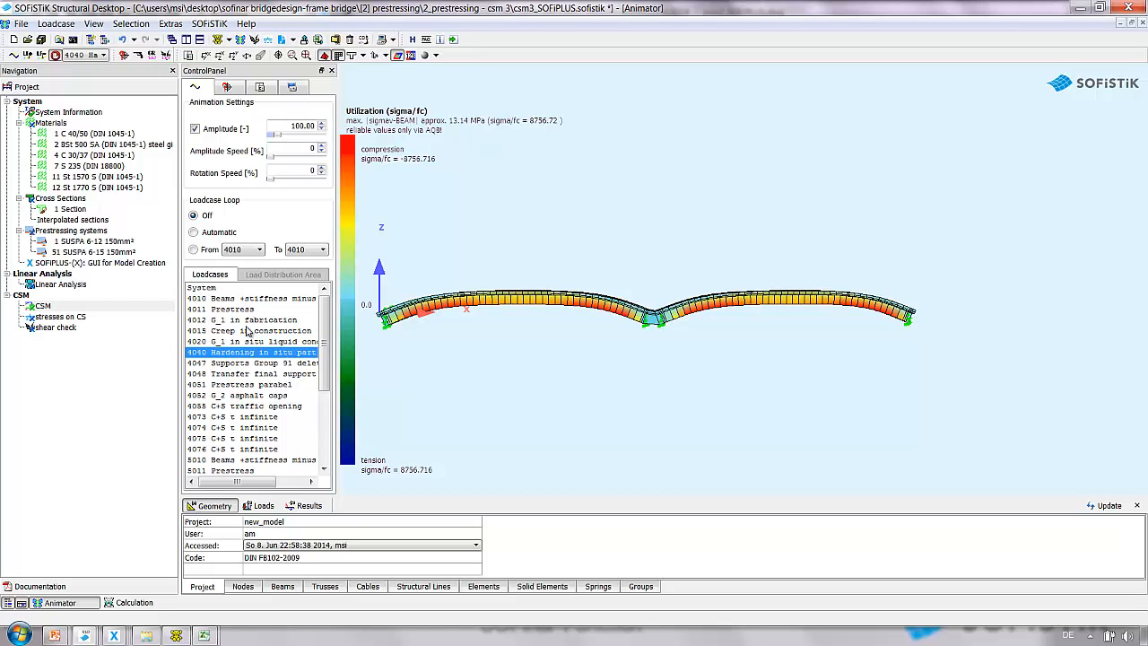
scroll(663, 322, "up", 2)
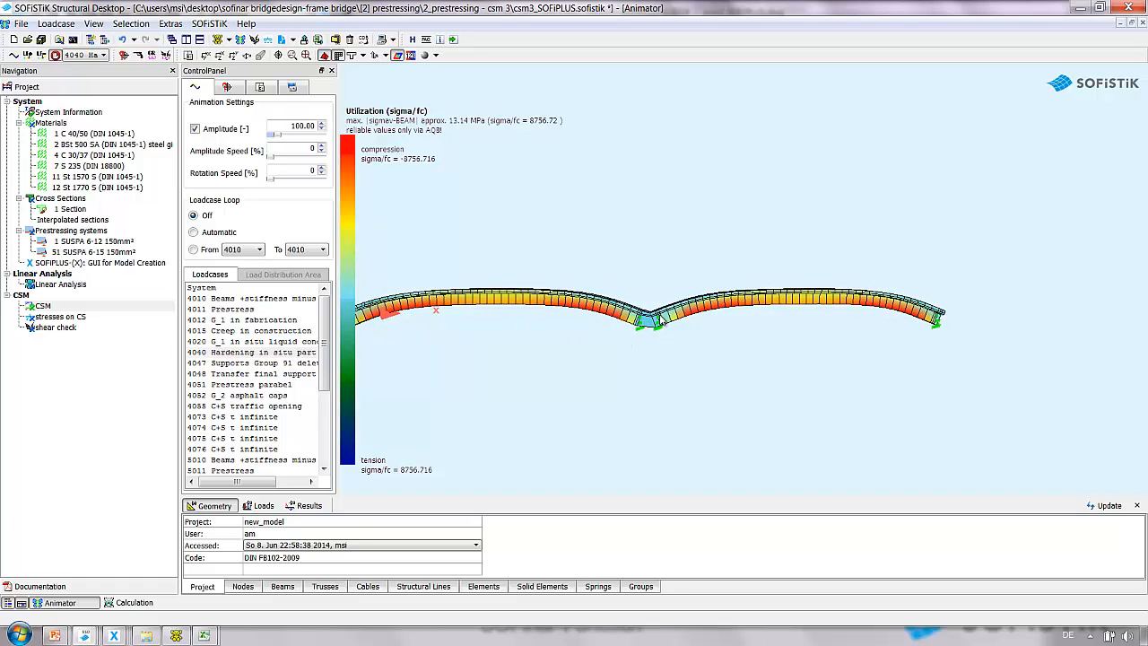
scroll(660, 321, "up", 3)
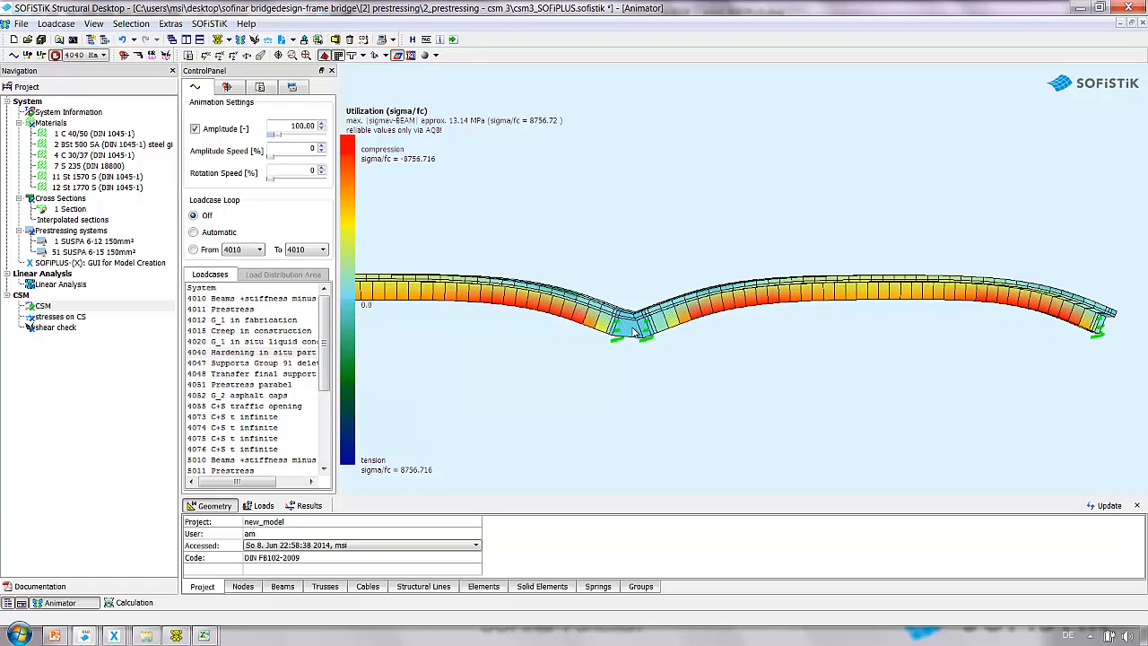
scroll(639, 332, "up", 1)
left_click(256, 342)
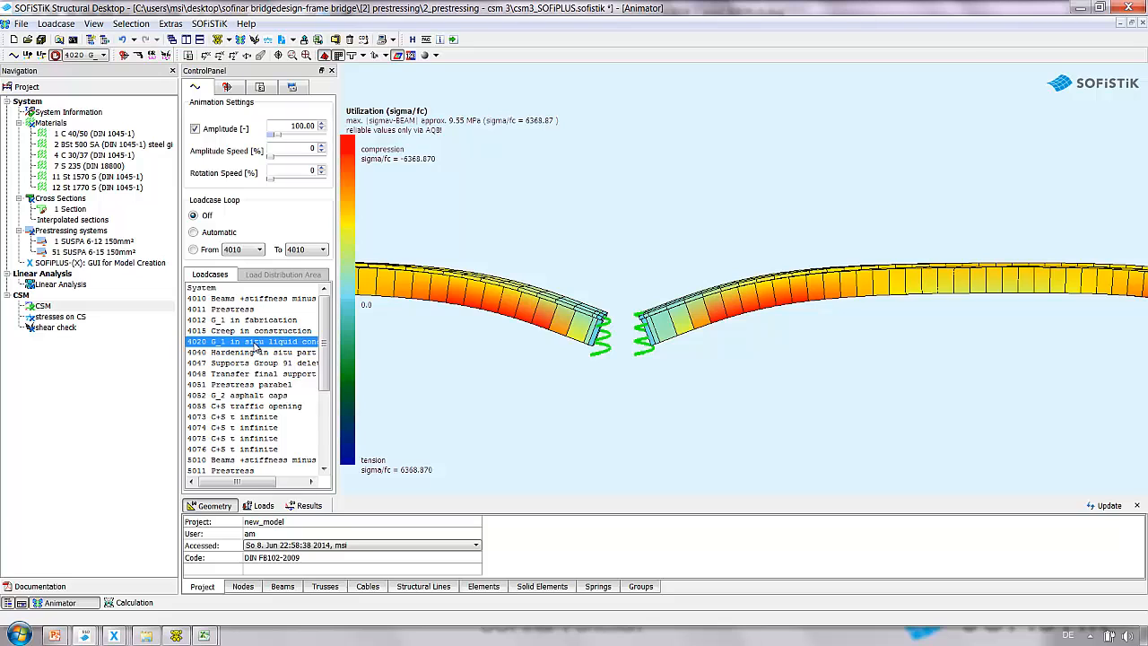
left_click(255, 351)
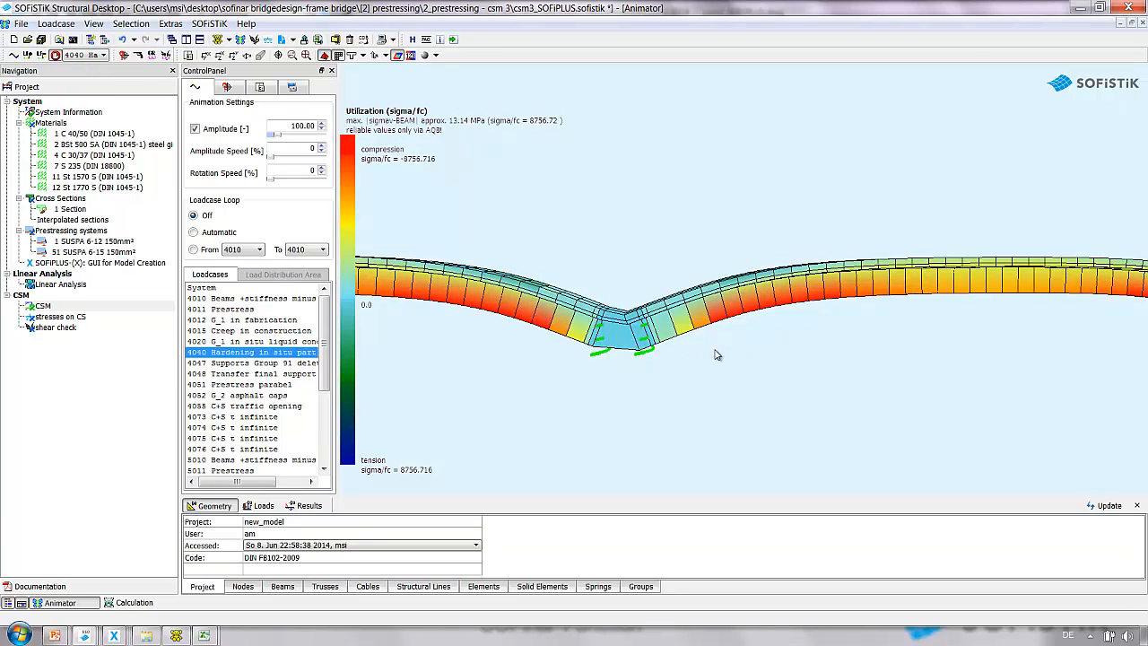
scroll(716, 352, "down", 2)
scroll(716, 354, "down", 3)
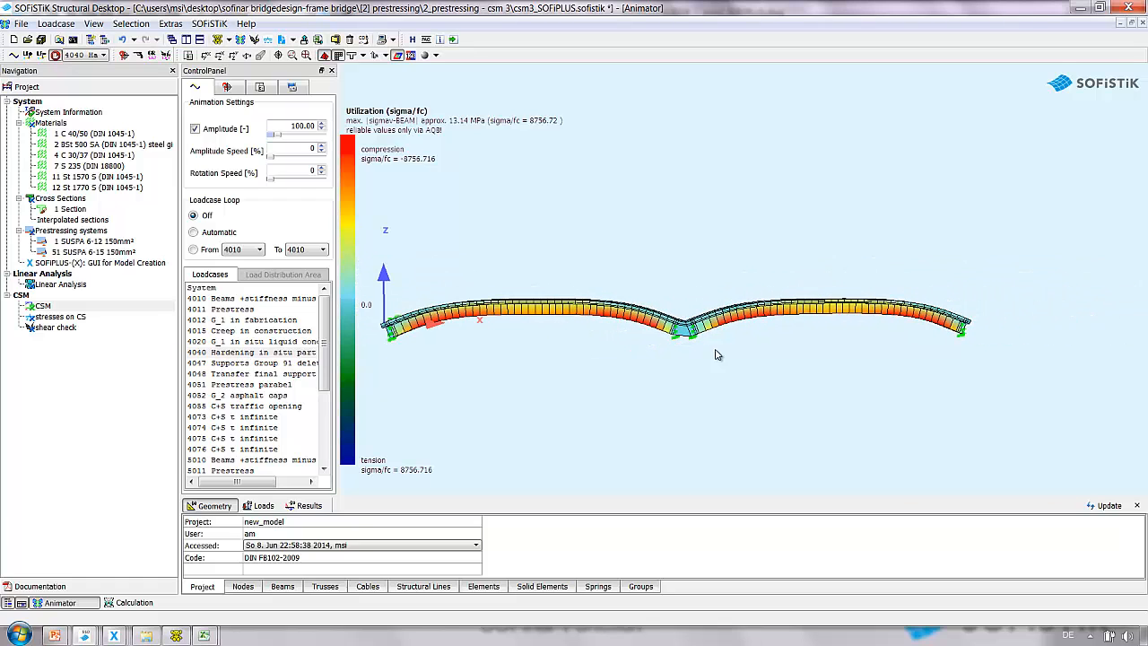
Step through load cases 4047 to 4073 to examine the deformed girder in the later construction stages.
left_click(260, 363)
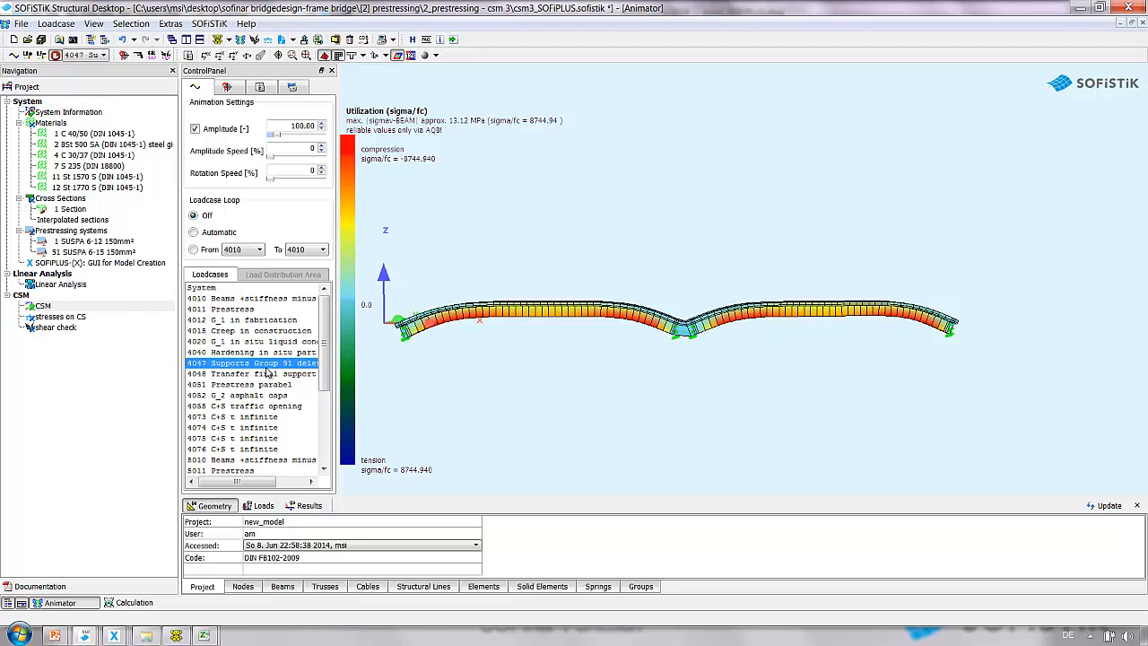
left_click(267, 374)
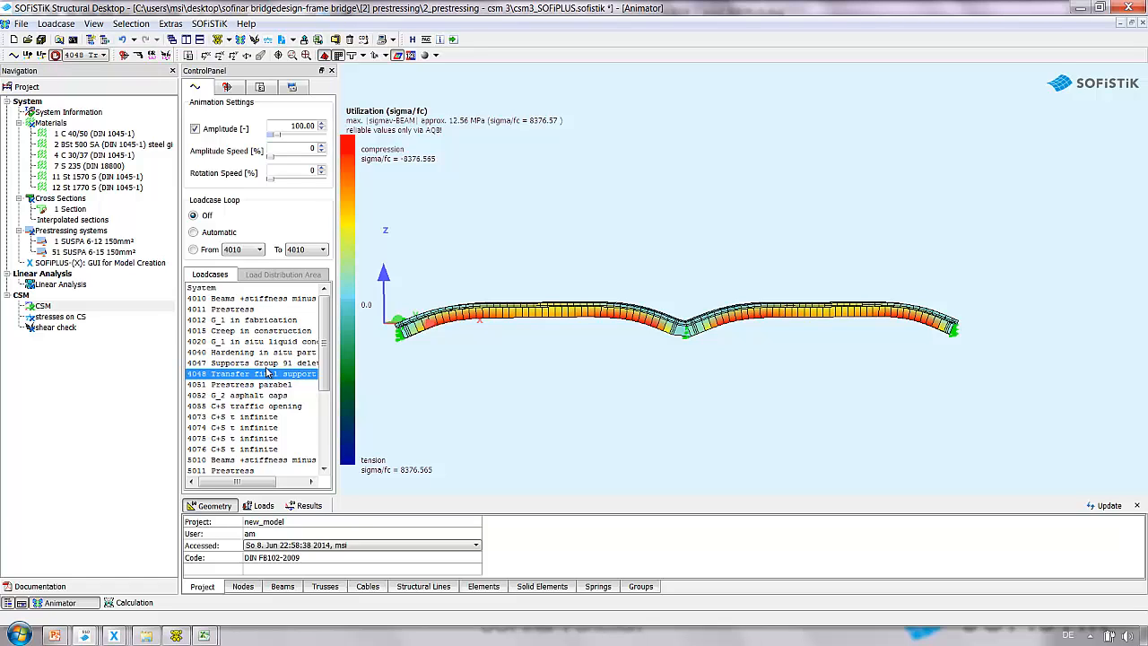
key("Down")
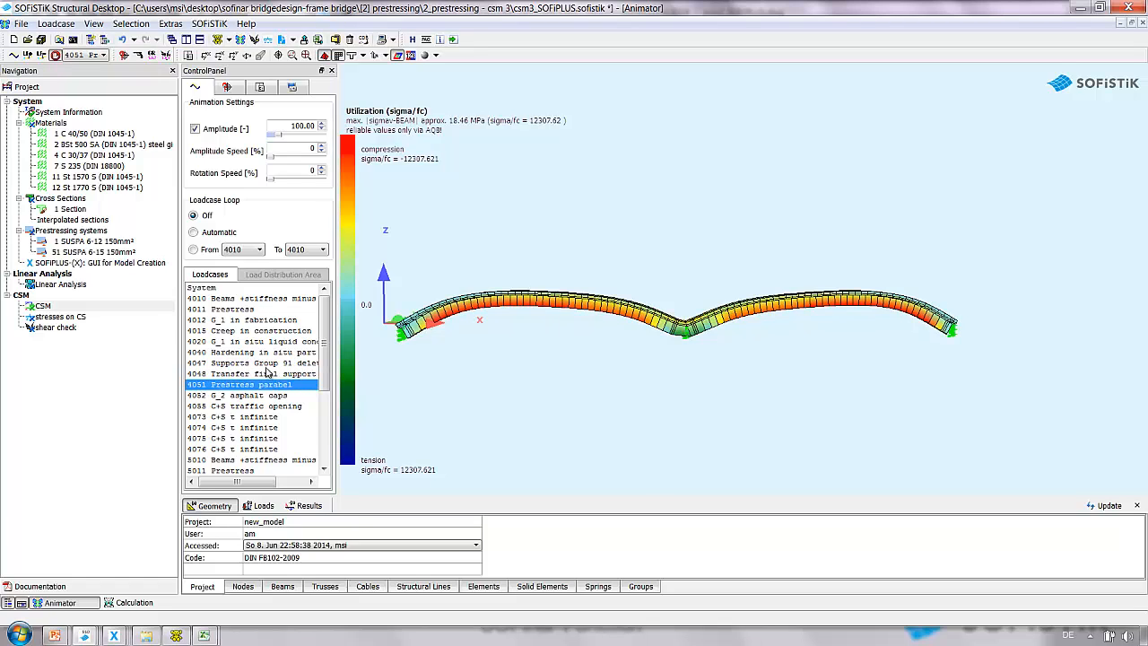
key("Up")
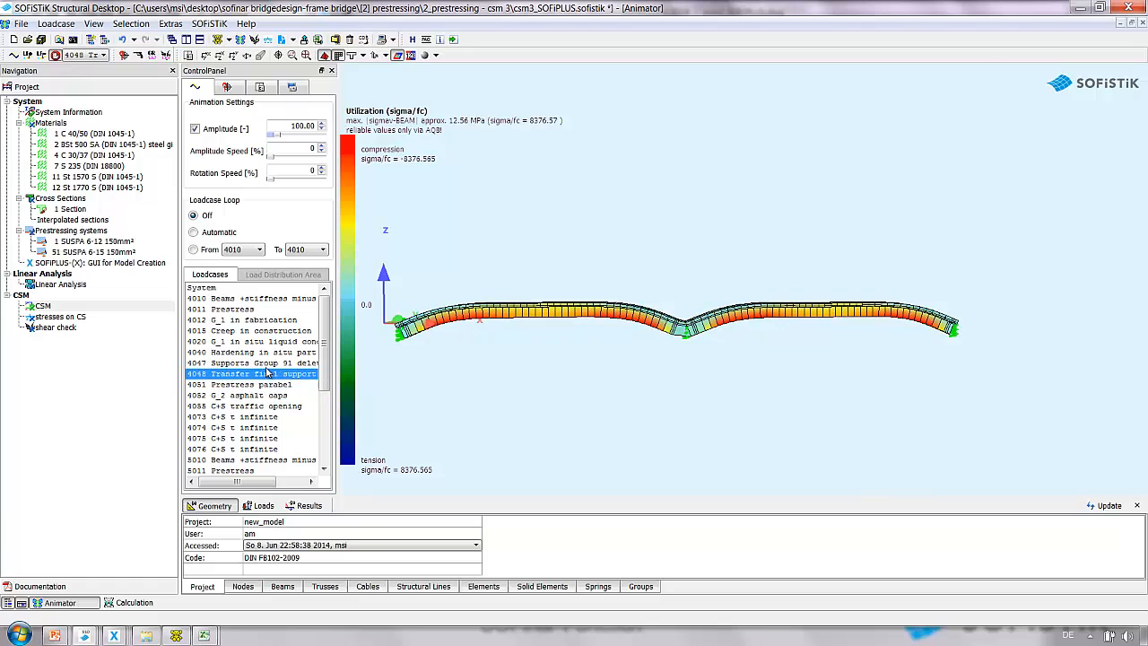
key("Down")
key("Up")
key("Down")
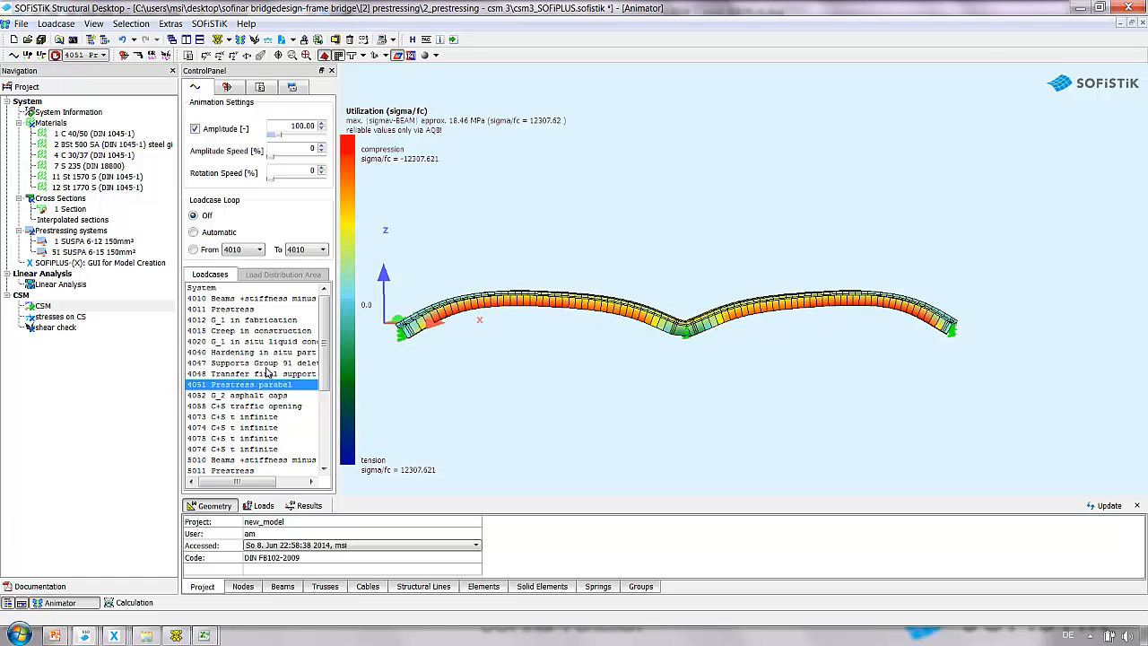
key("Up")
key("Down")
key("Down")
key("Down")
key("Down")
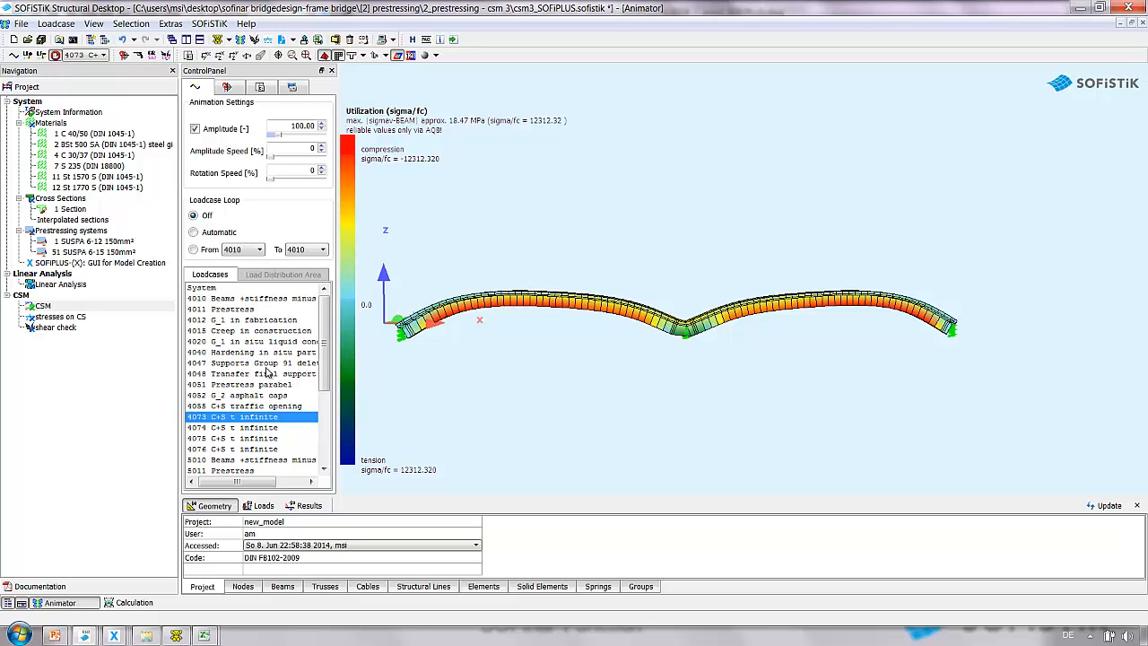
Open the Frame Bridge.sofistik project from the [2] Prestressing\1_Frame Bridge folder.
left_click(176, 636)
left_click(146, 636)
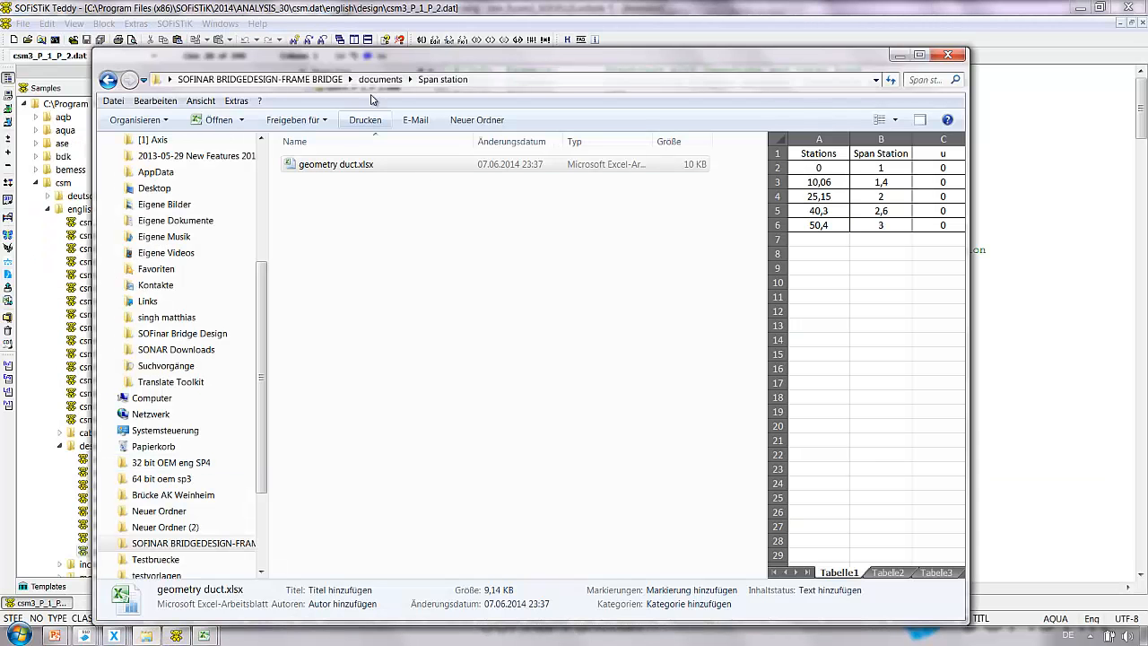
left_click(319, 81)
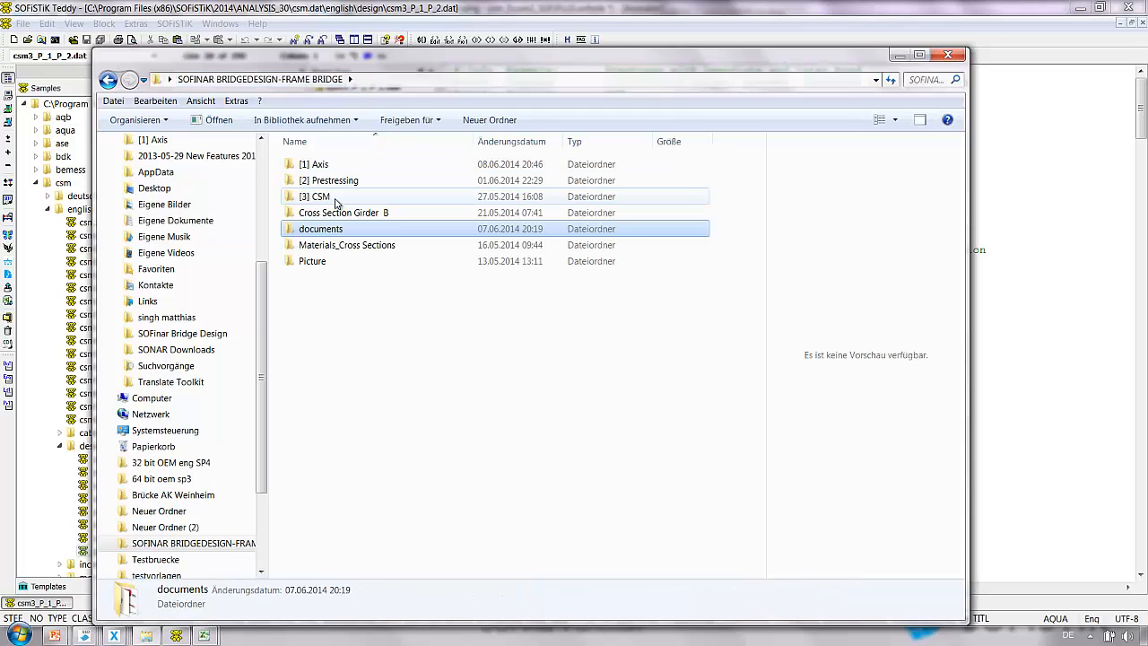
double_click(338, 198)
key("BackSpace")
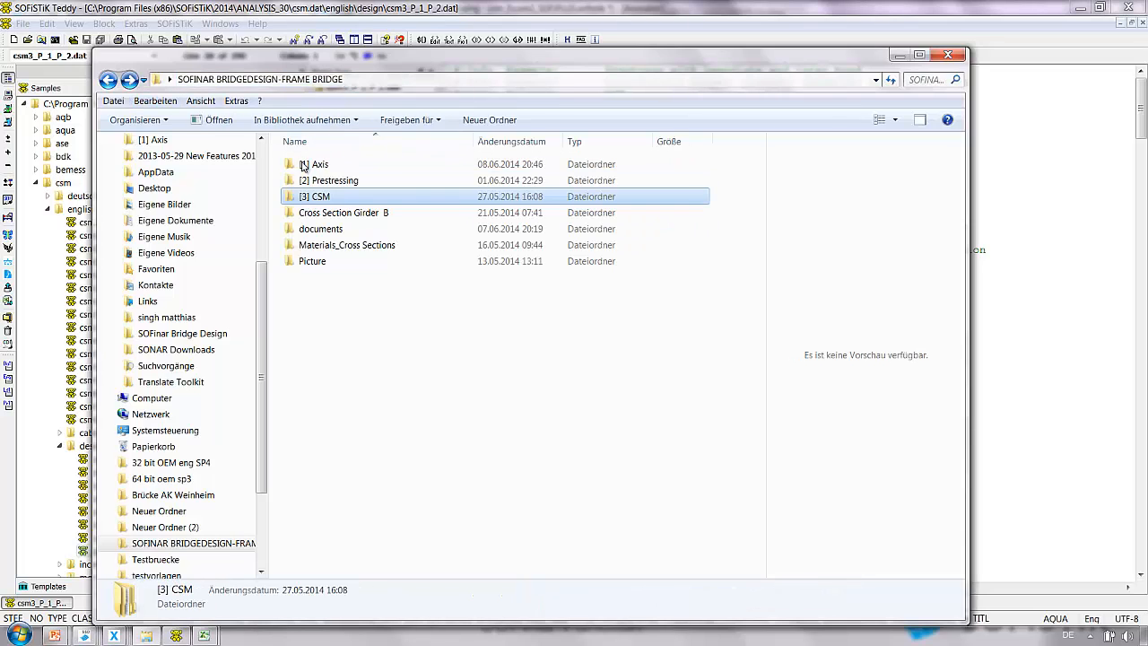
double_click(326, 182)
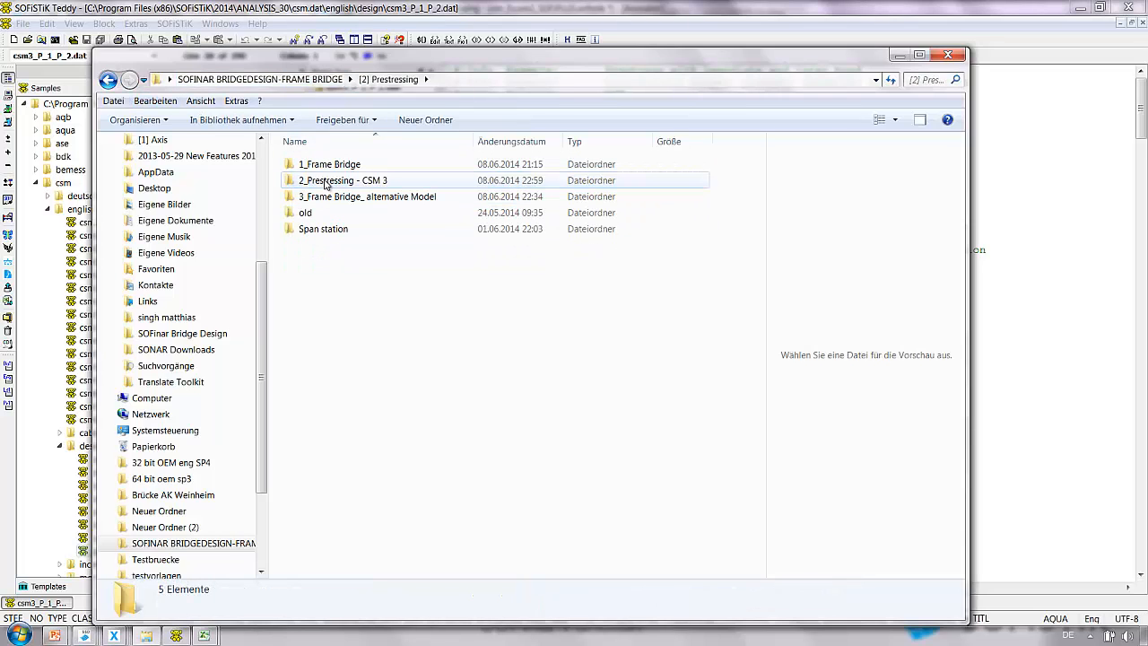
double_click(332, 164)
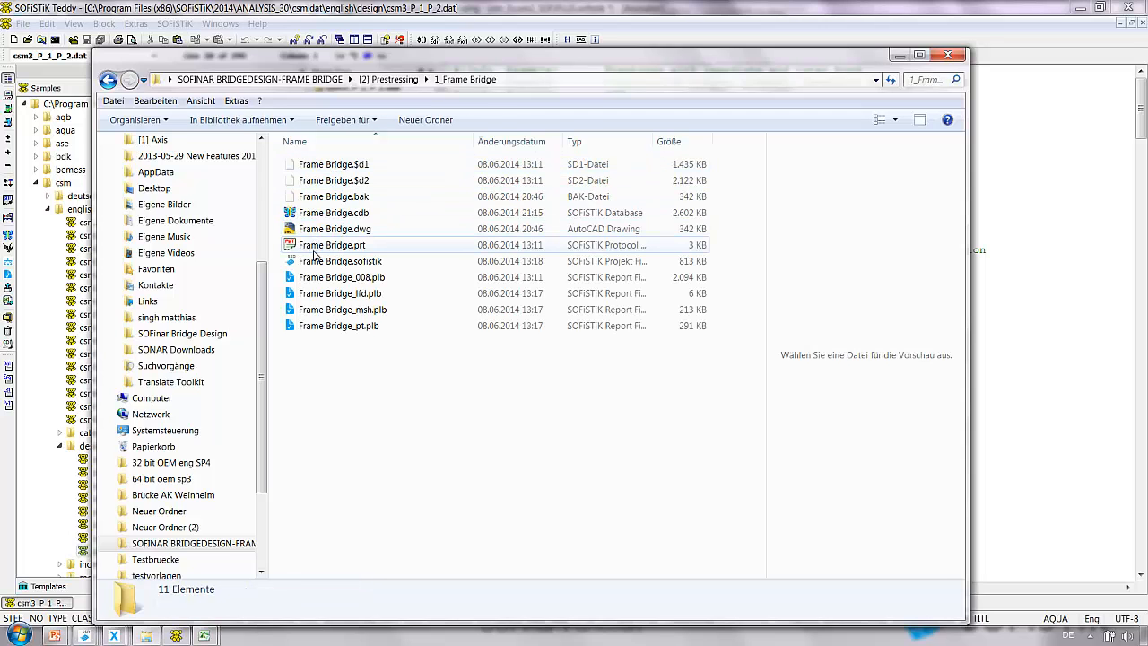
double_click(339, 262)
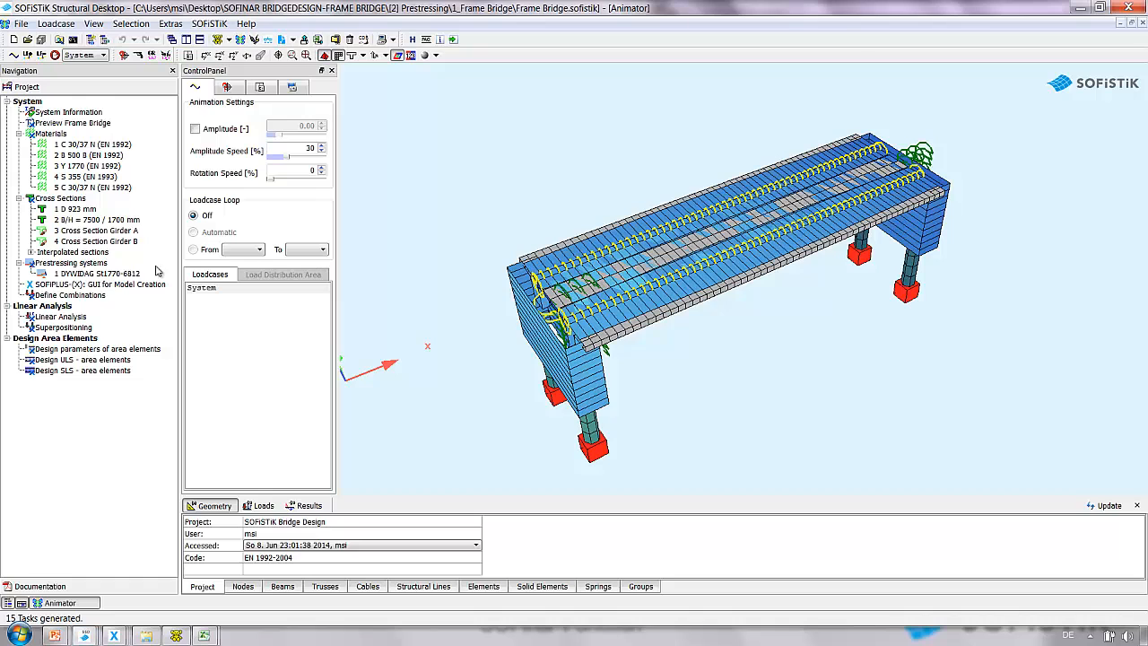
Launch SOFiPLUS-X for model creation of the frame bridge and switch to the prestressing tools.
double_click(42, 286)
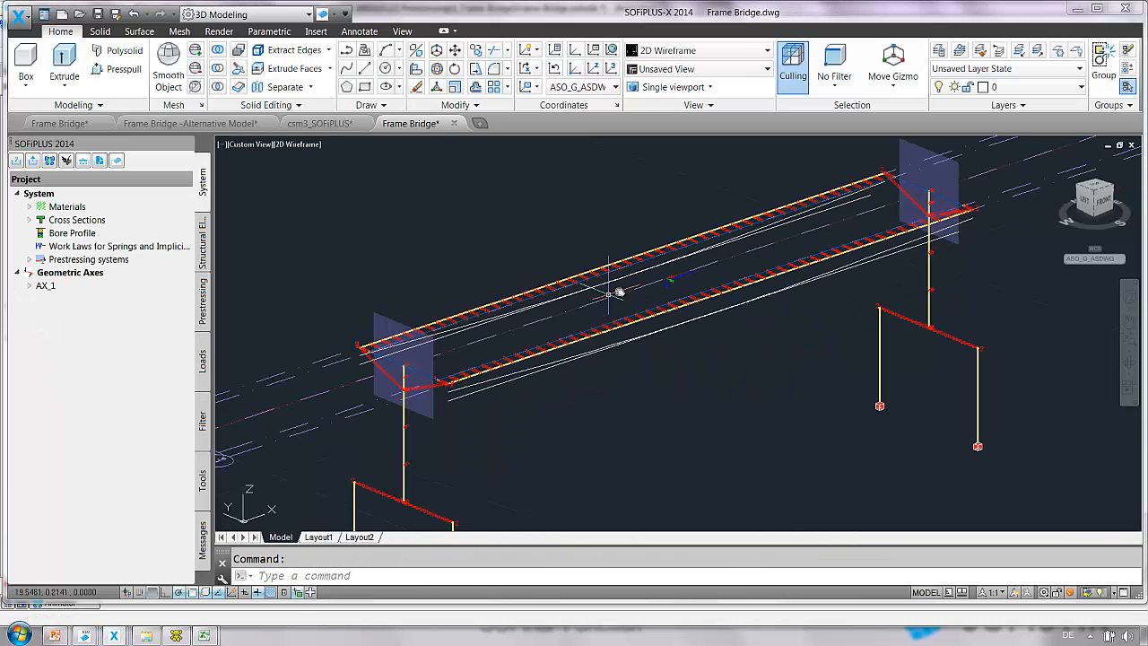
middle_click_drag(616, 289, 646, 277)
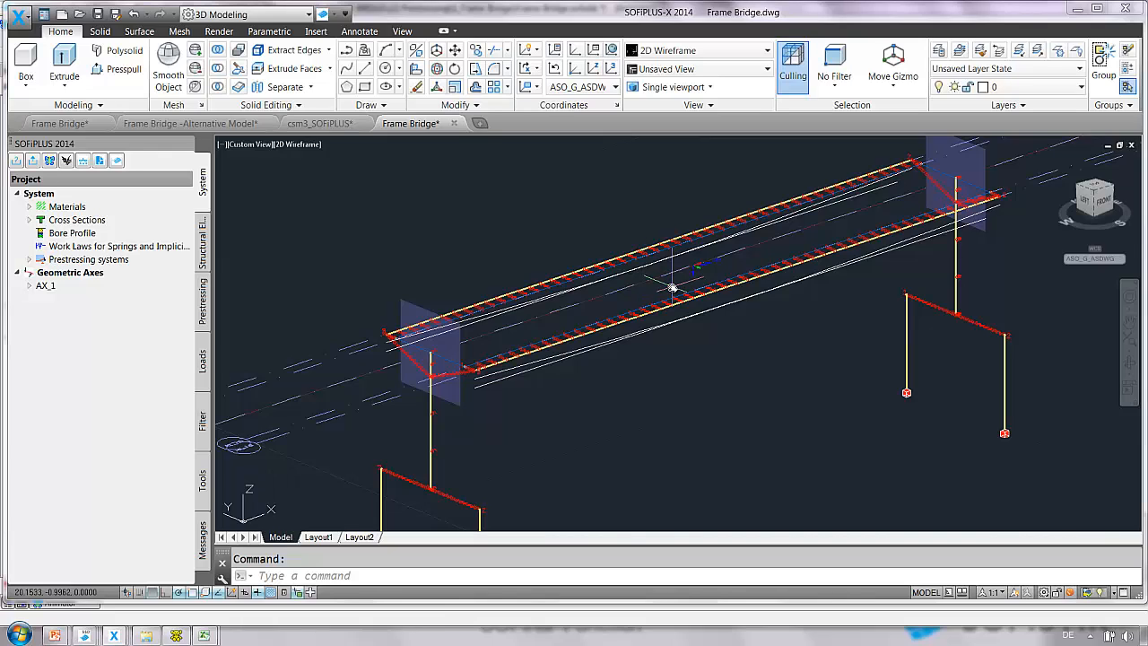
left_click(203, 309)
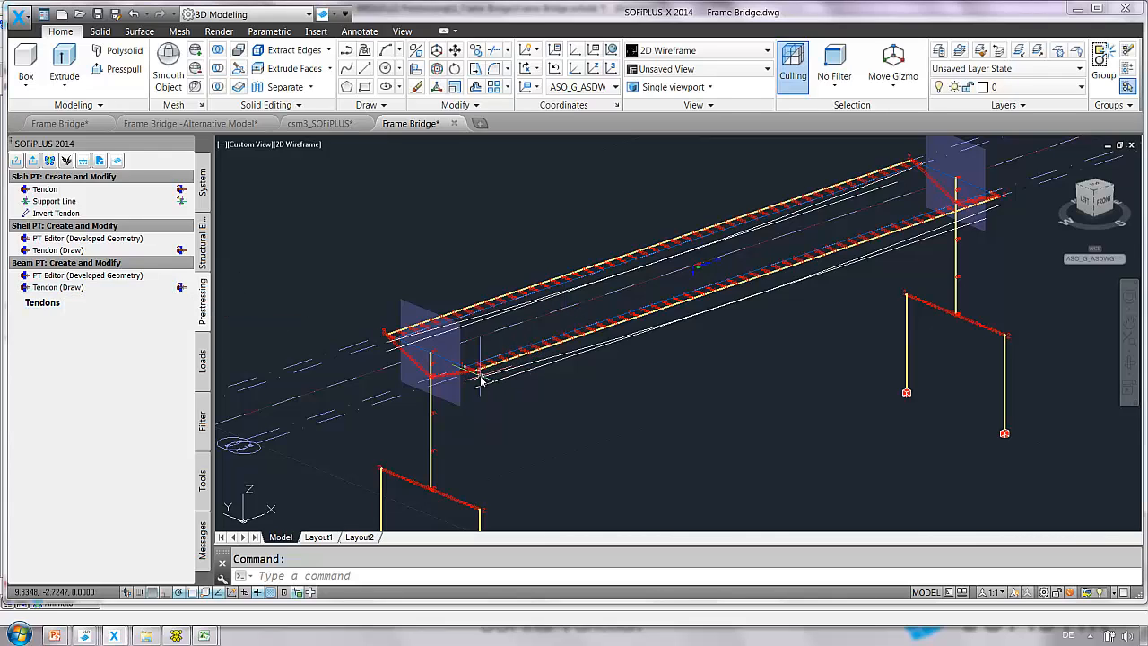
Start a beam Tendon (Draw) referenced to the geometric axis AX_1.B.
mouse_move(535, 373)
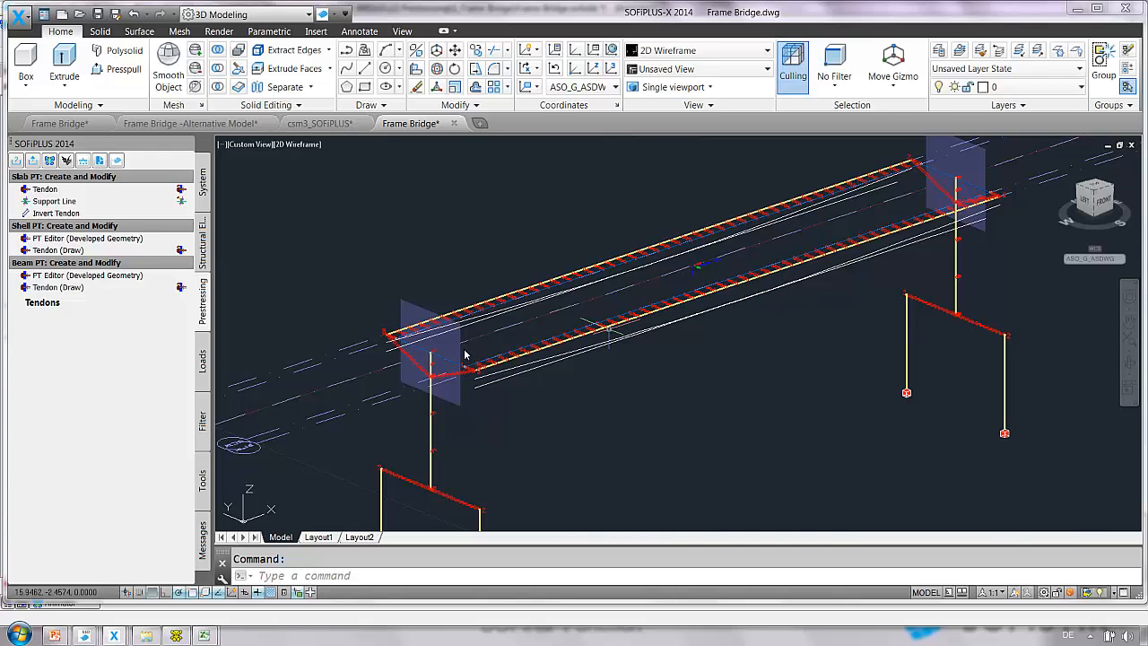
left_click(65, 288)
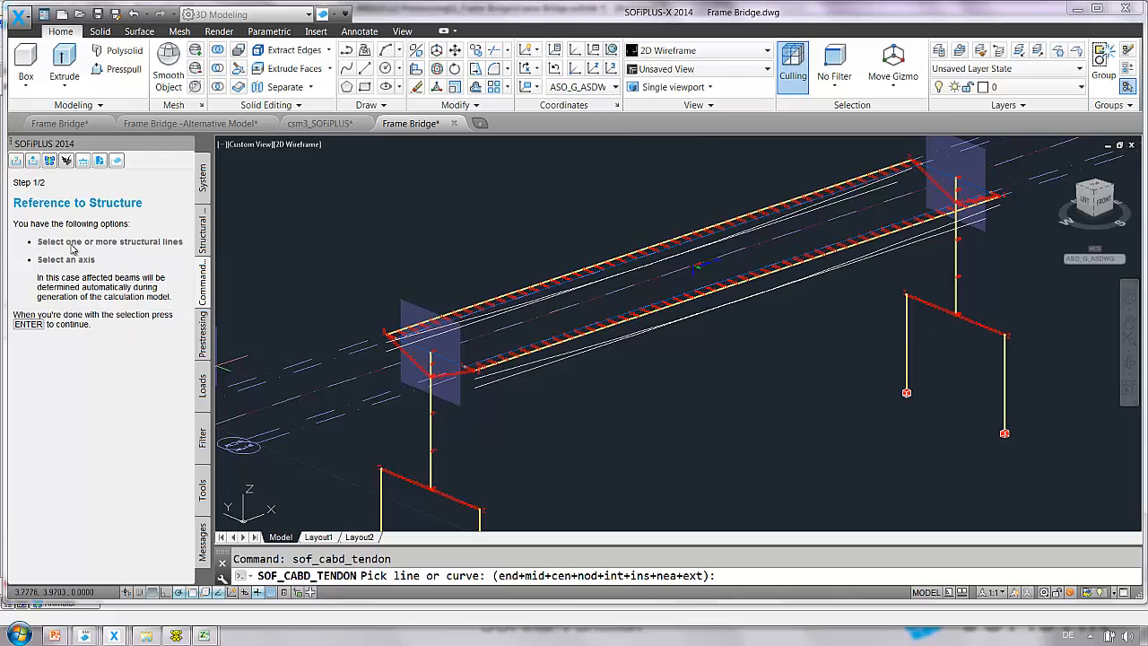
left_click(591, 333)
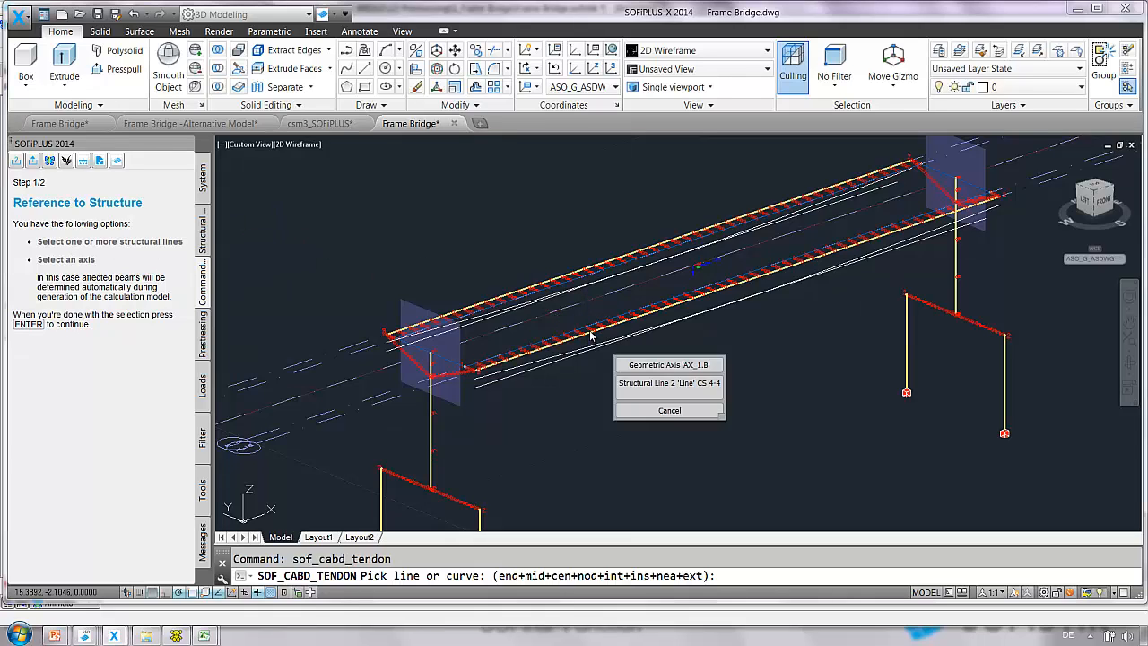
left_click(668, 365)
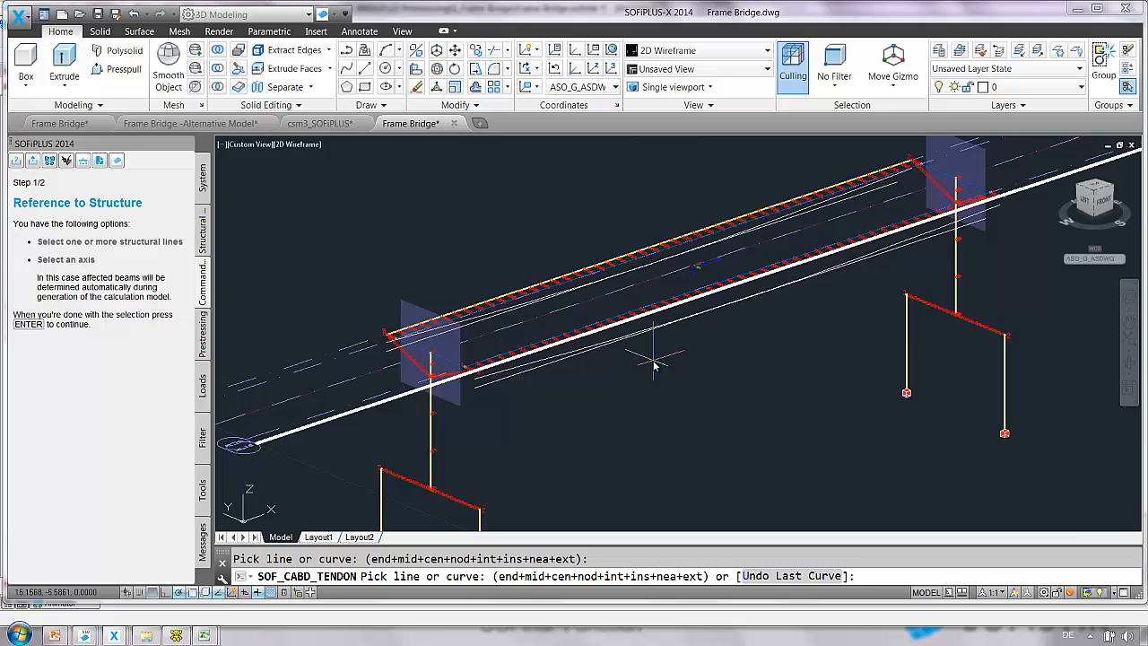
key("Return")
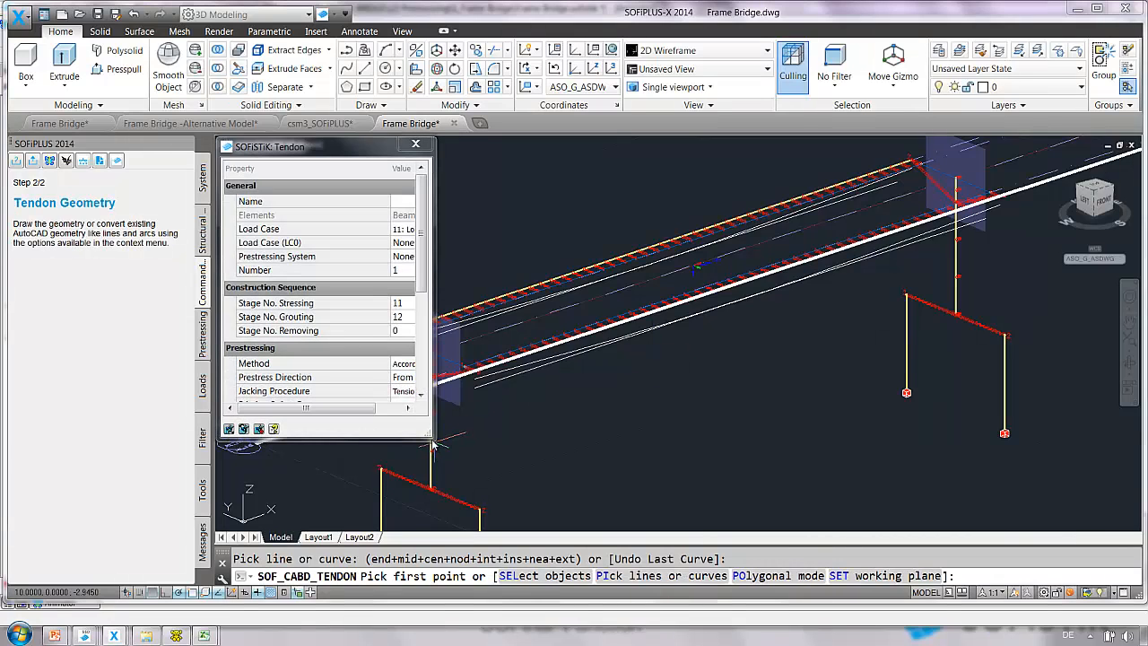
Enlarge the tendon dialog and set the prestressing system to 1 DYWIDAG St1770-6812.
left_click_drag(430, 440, 641, 500)
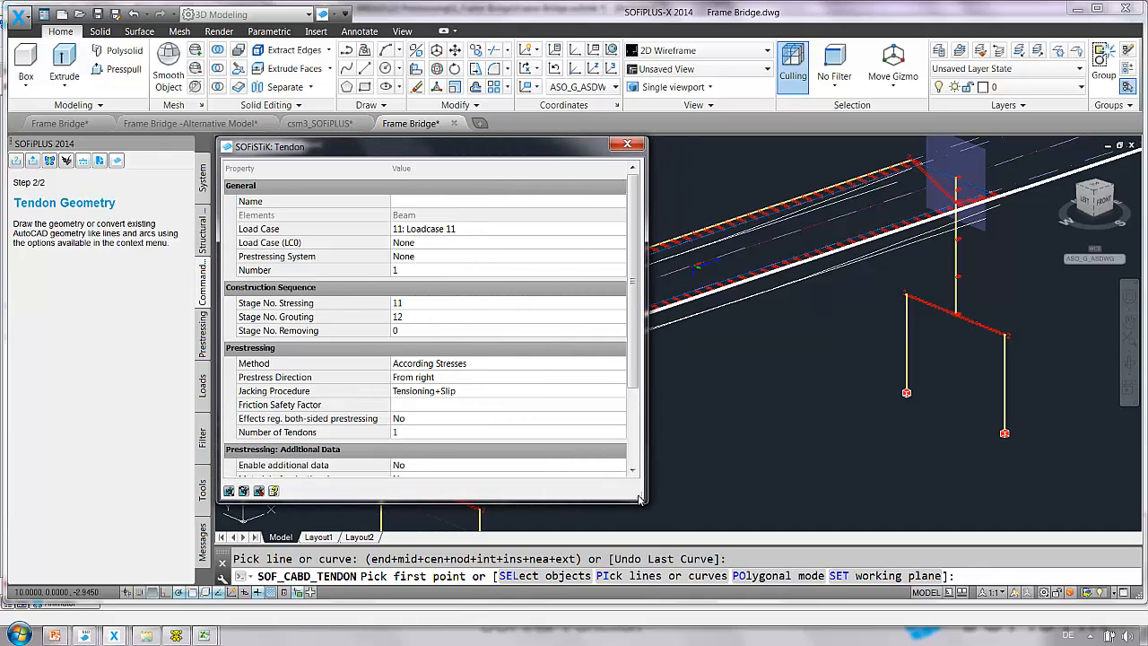
left_click(432, 258)
left_click(433, 257)
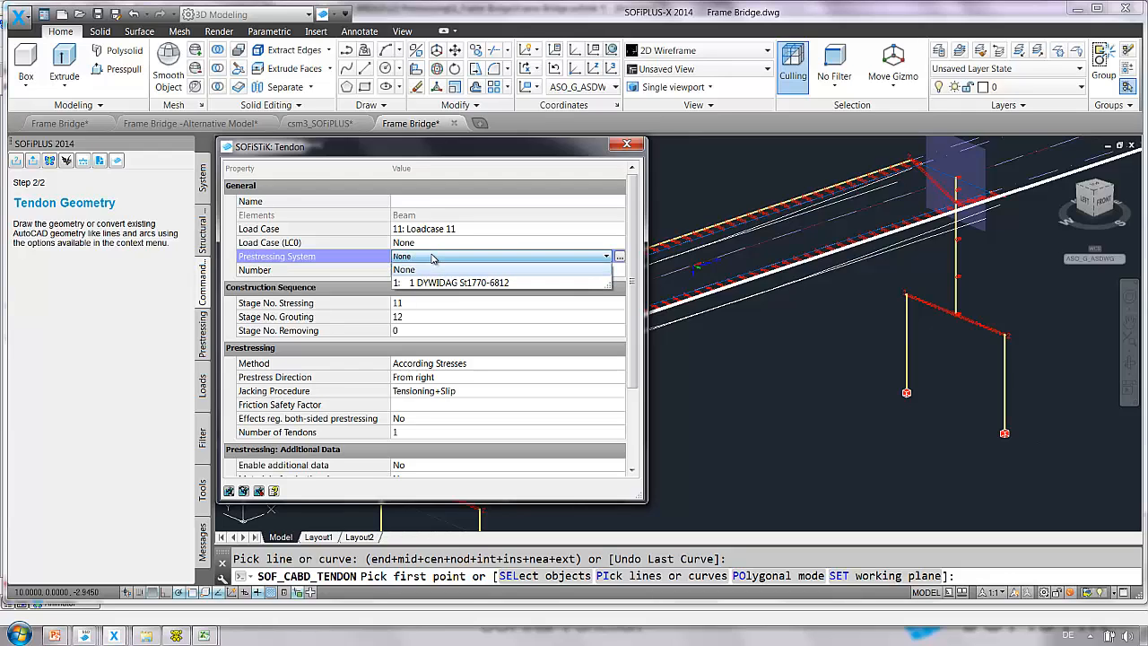
left_click(431, 282)
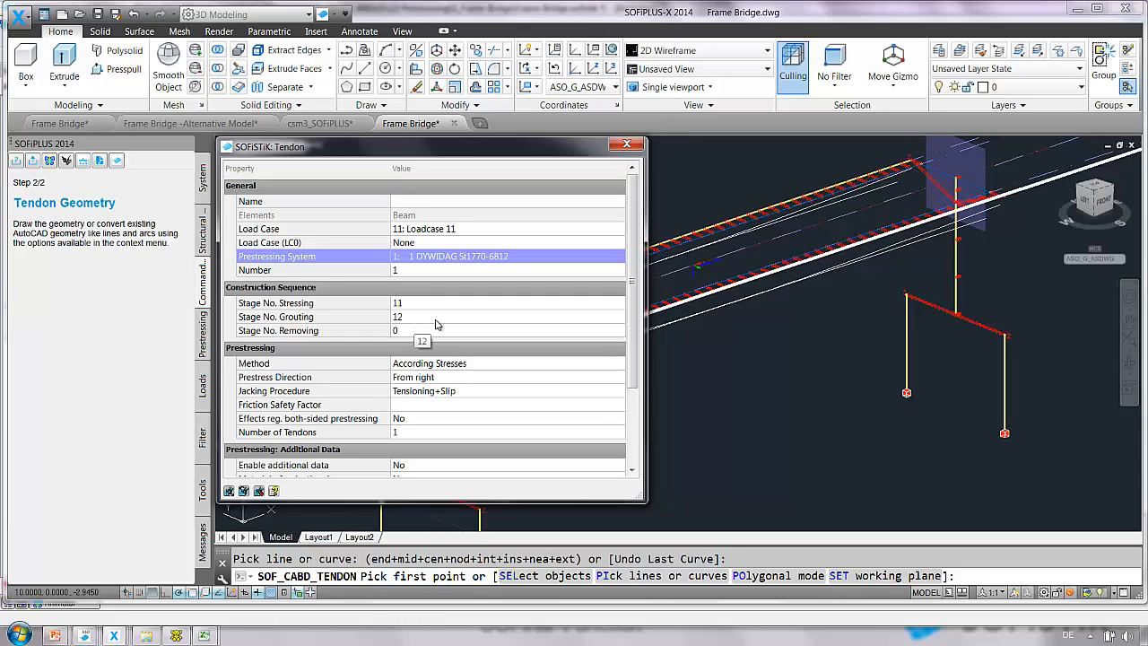
Set the prestress direction to From left and the number of tendons to 2.
scroll(632, 404, "down", 1)
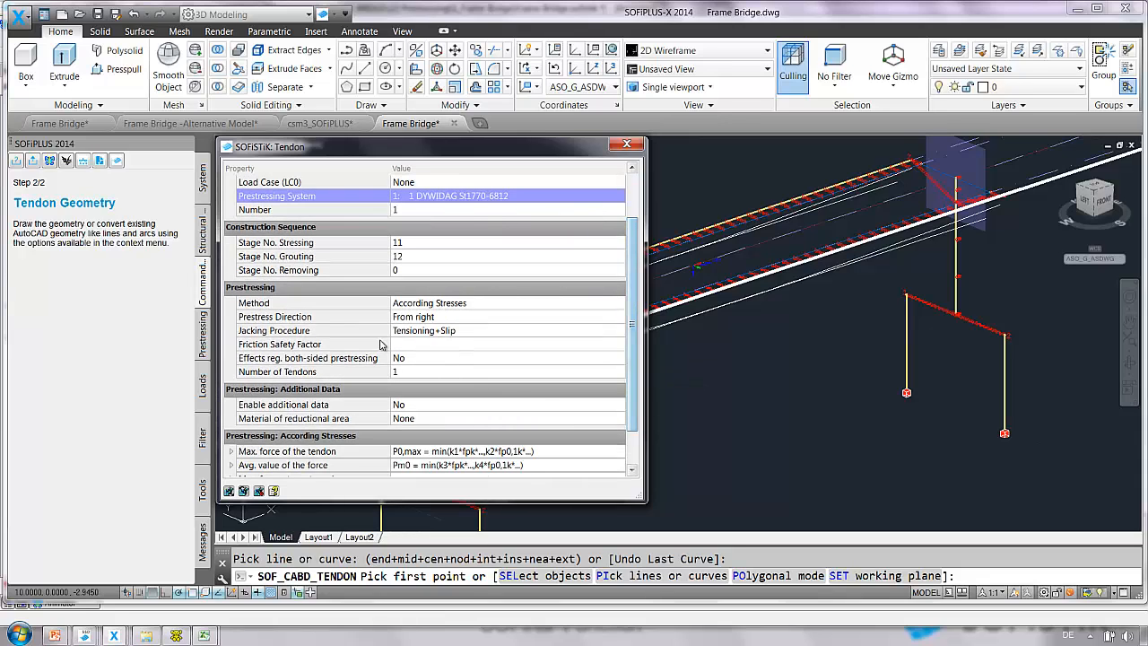
left_click(443, 323)
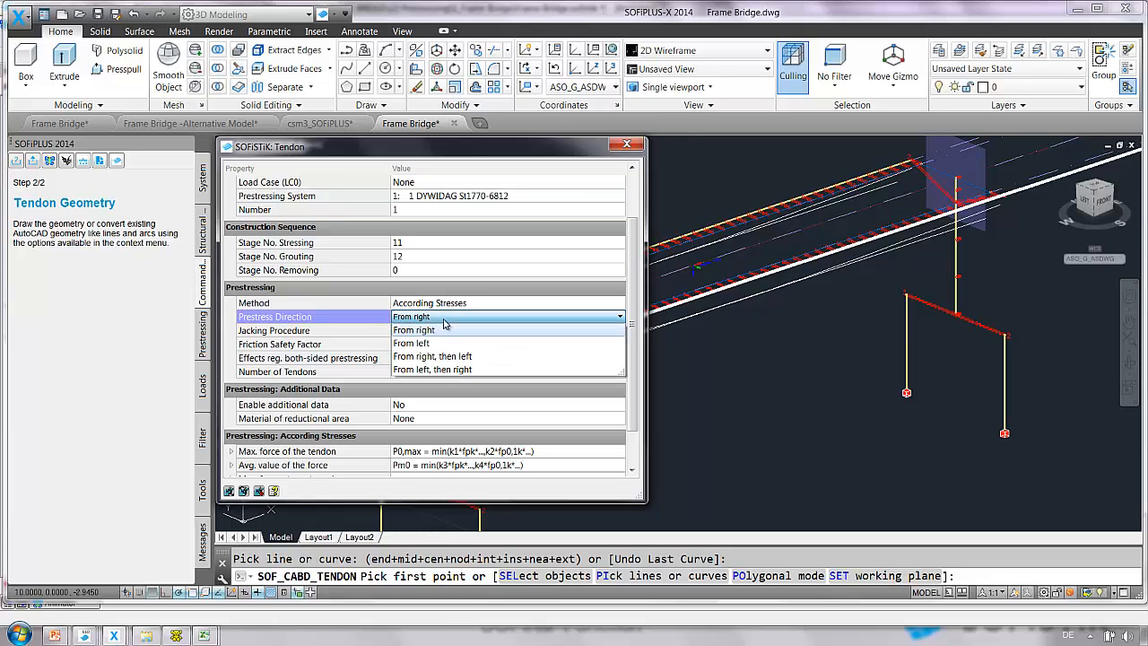
left_click(443, 345)
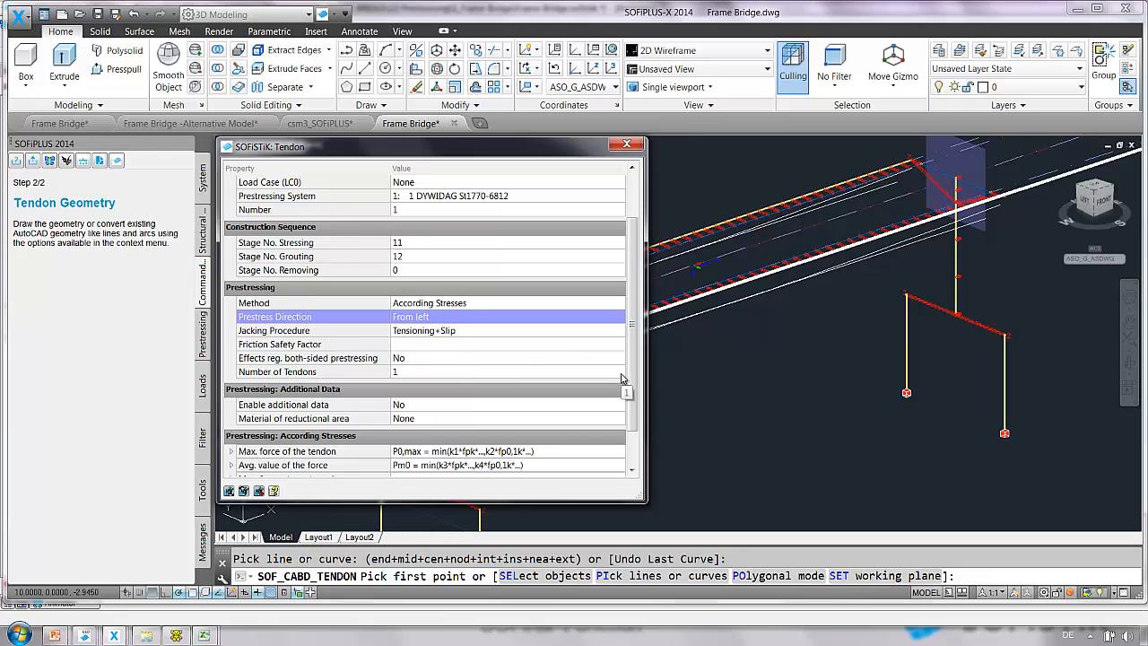
left_click(456, 373)
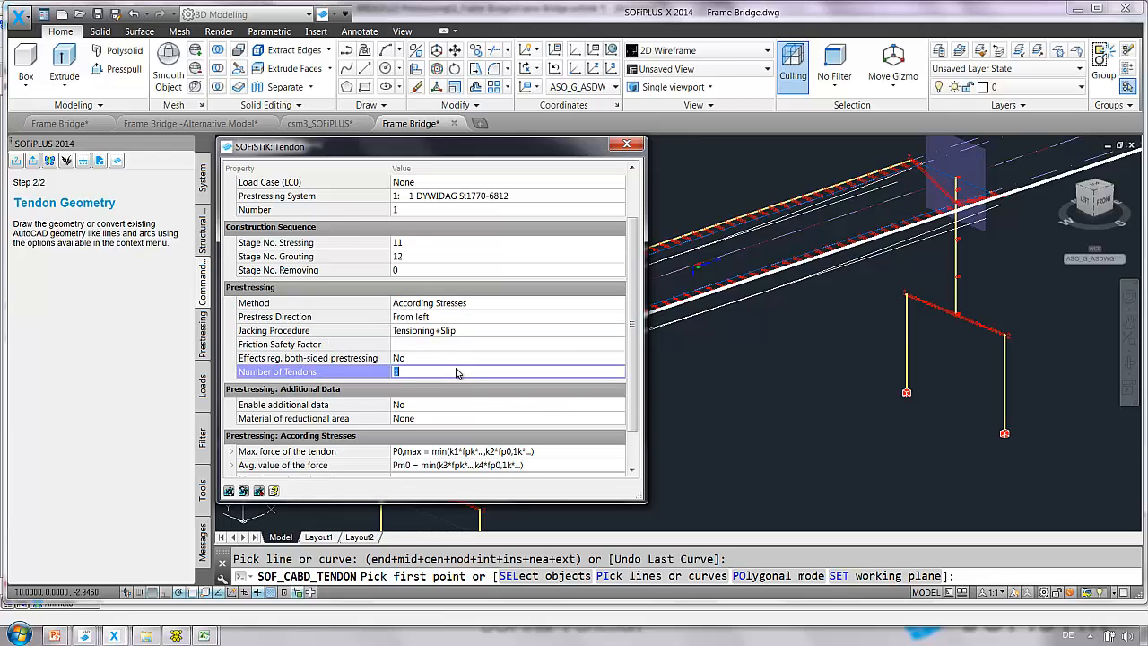
type("2")
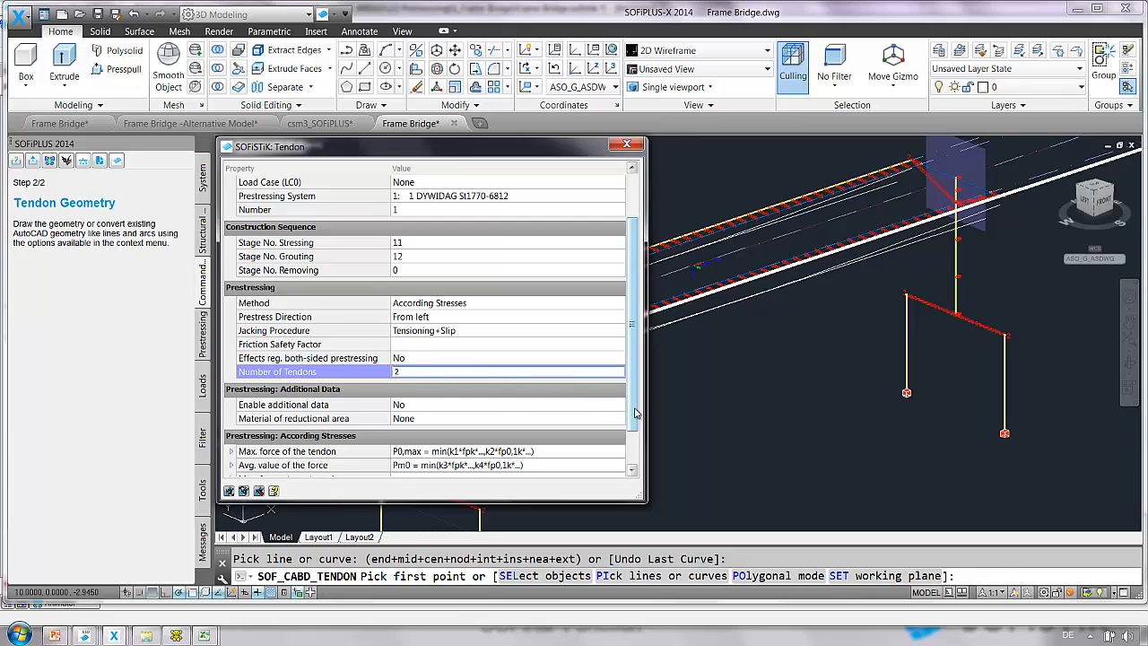
Expand the force settings and set the maximum tendon force factors k1 to 0.80 and k2 to 0.90.
left_click_drag(635, 418, 633, 465)
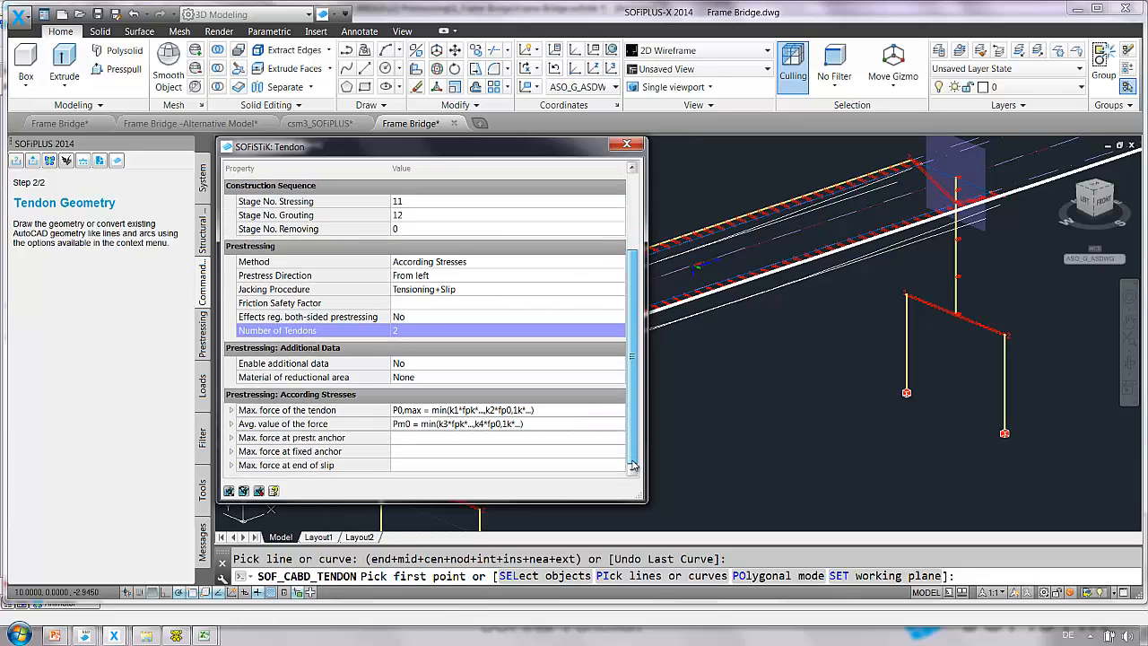
left_click(230, 410)
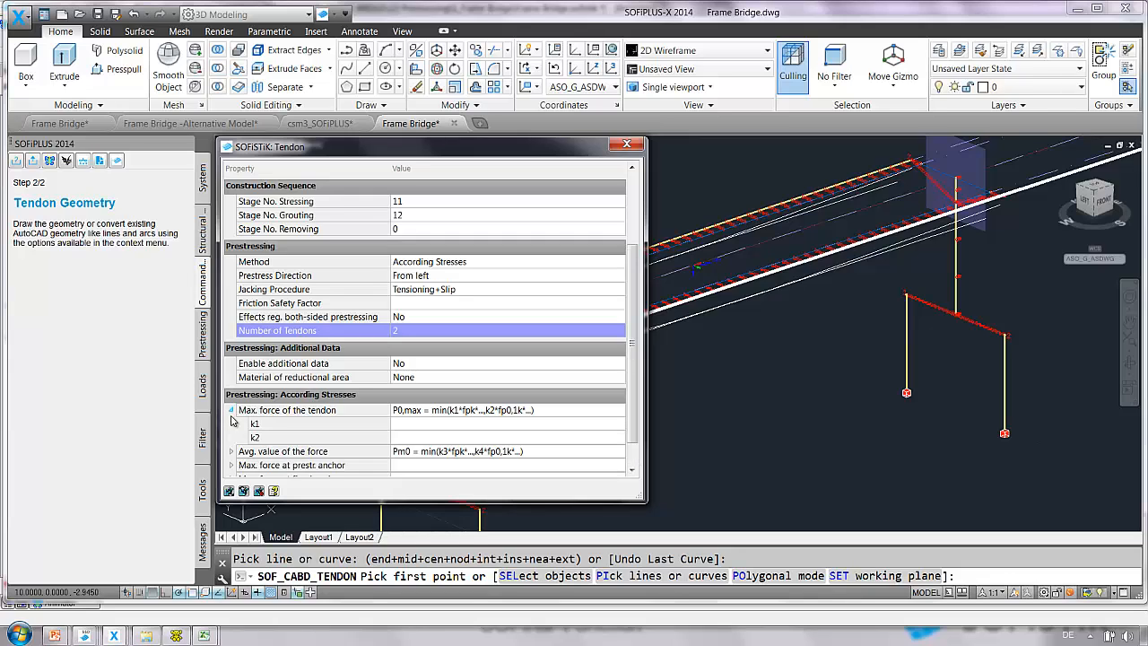
left_click(231, 453)
scroll(302, 463, "down", 1)
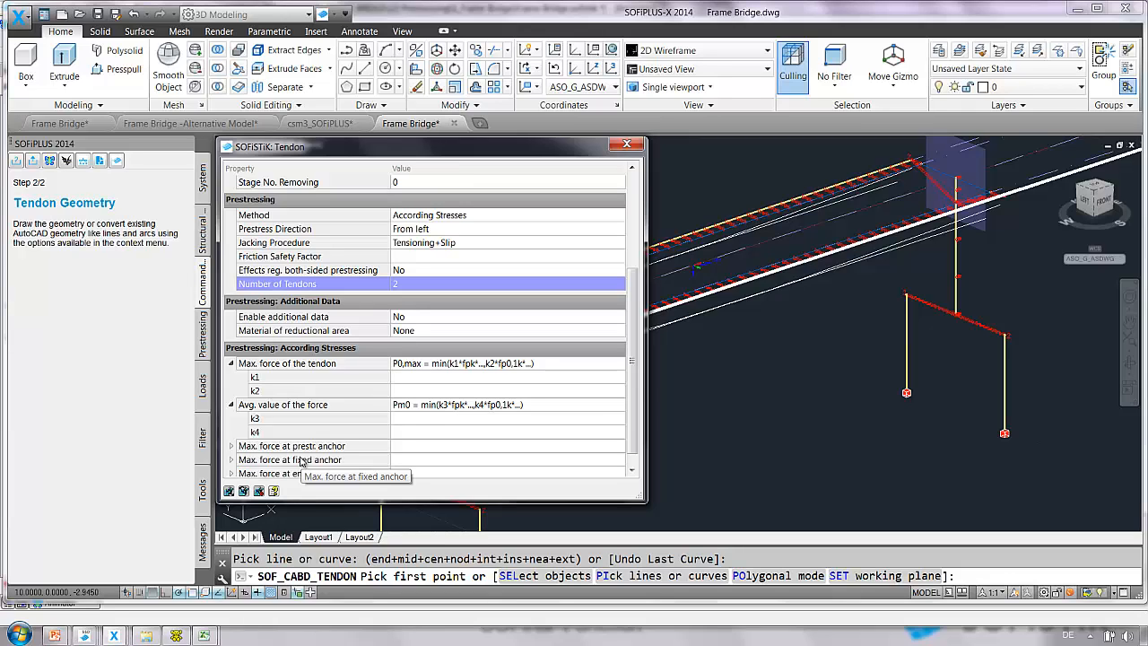
left_click(420, 378)
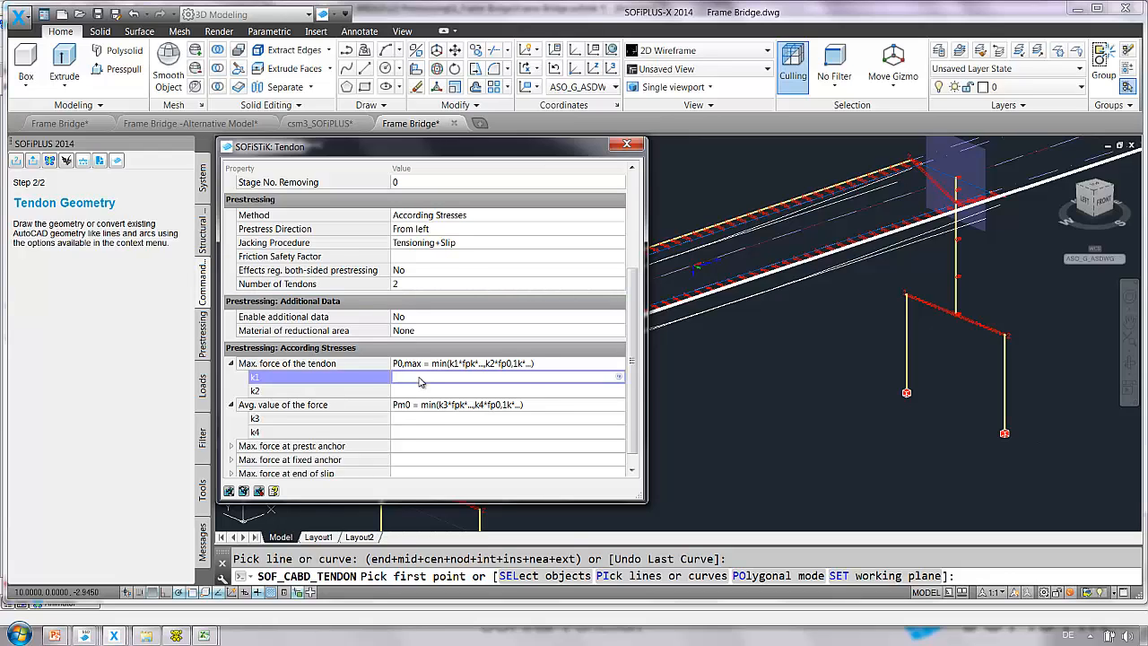
type("00.80.8")
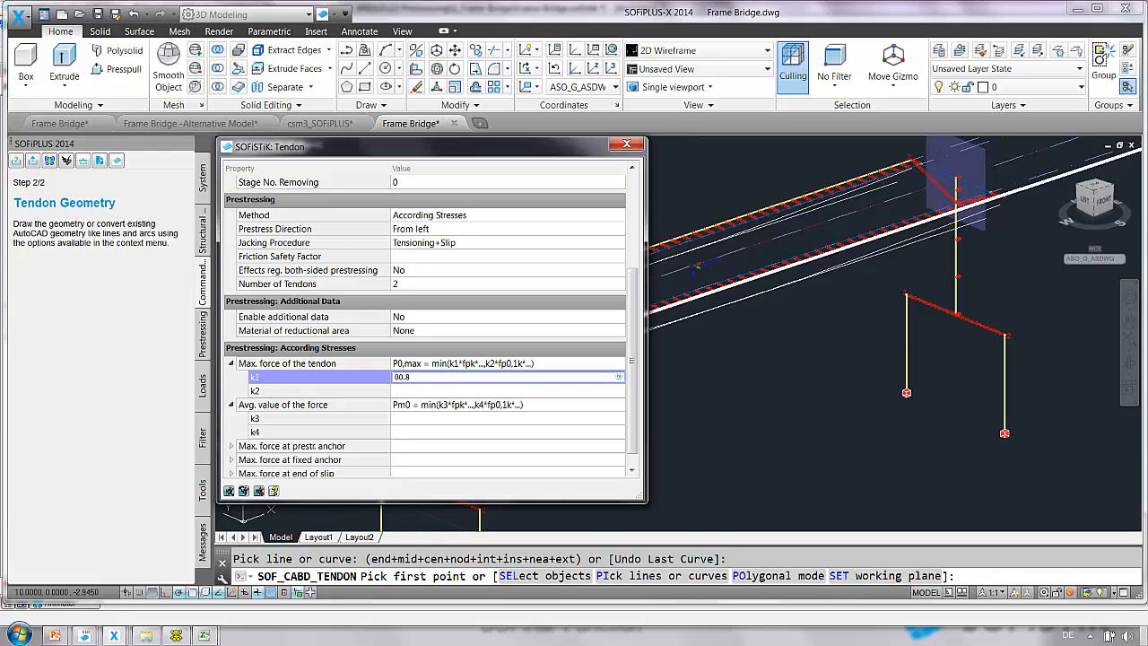
left_click(417, 391)
type("0.9")
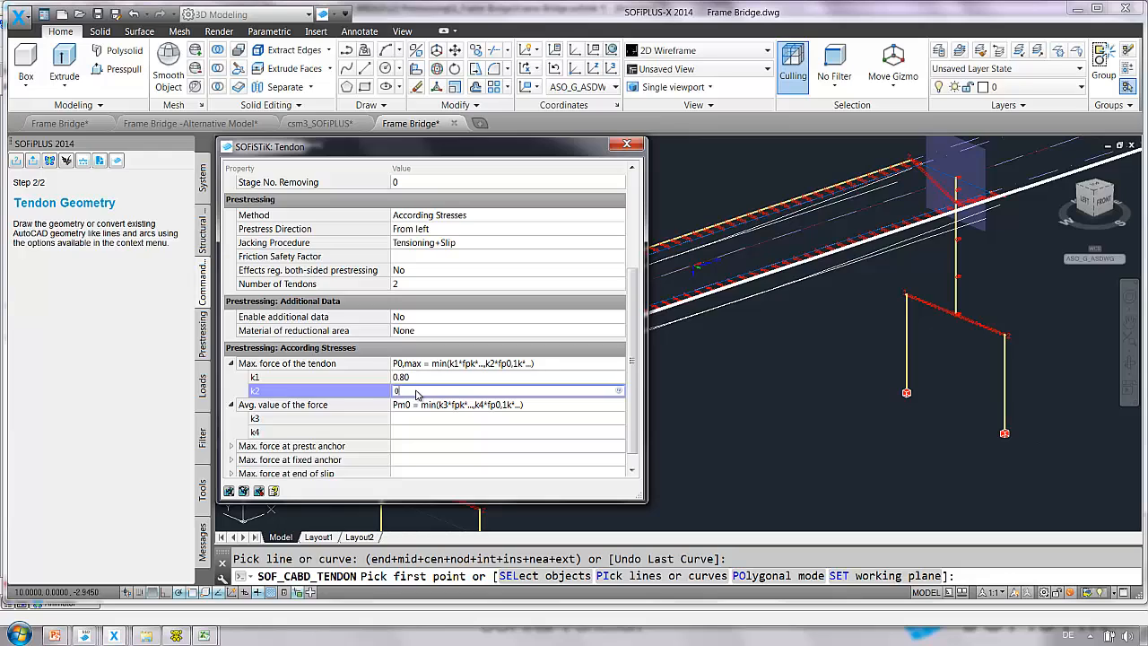
Set the average force factors k3 to 0.75 and k4 to 0.85.
left_click(416, 419)
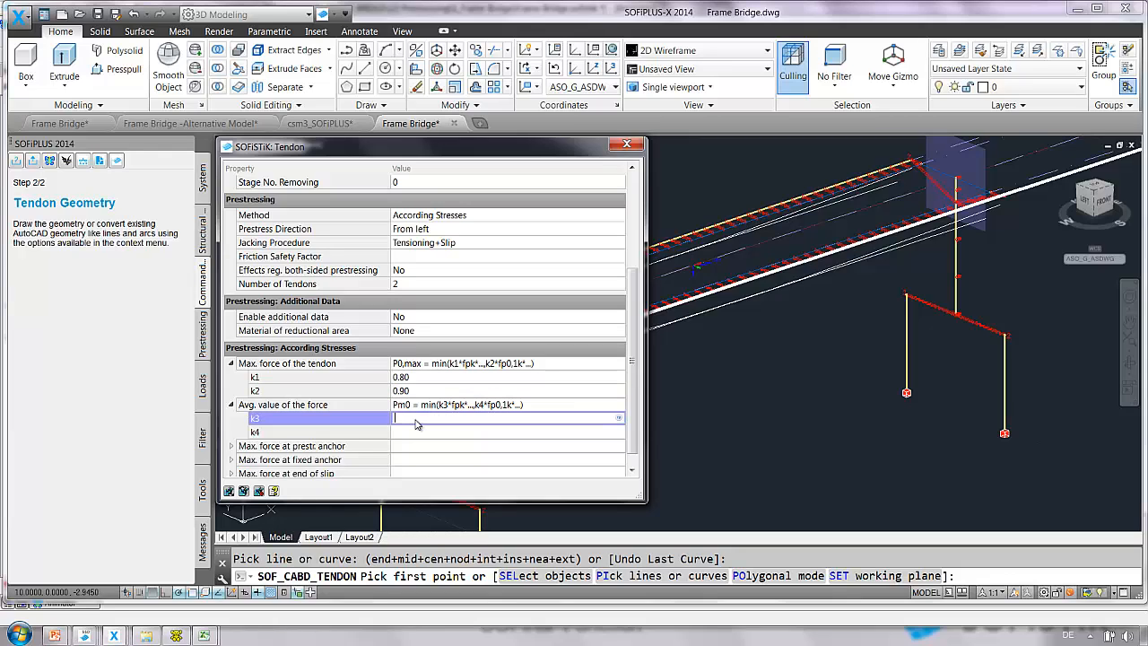
type("0.75")
left_click(415, 432)
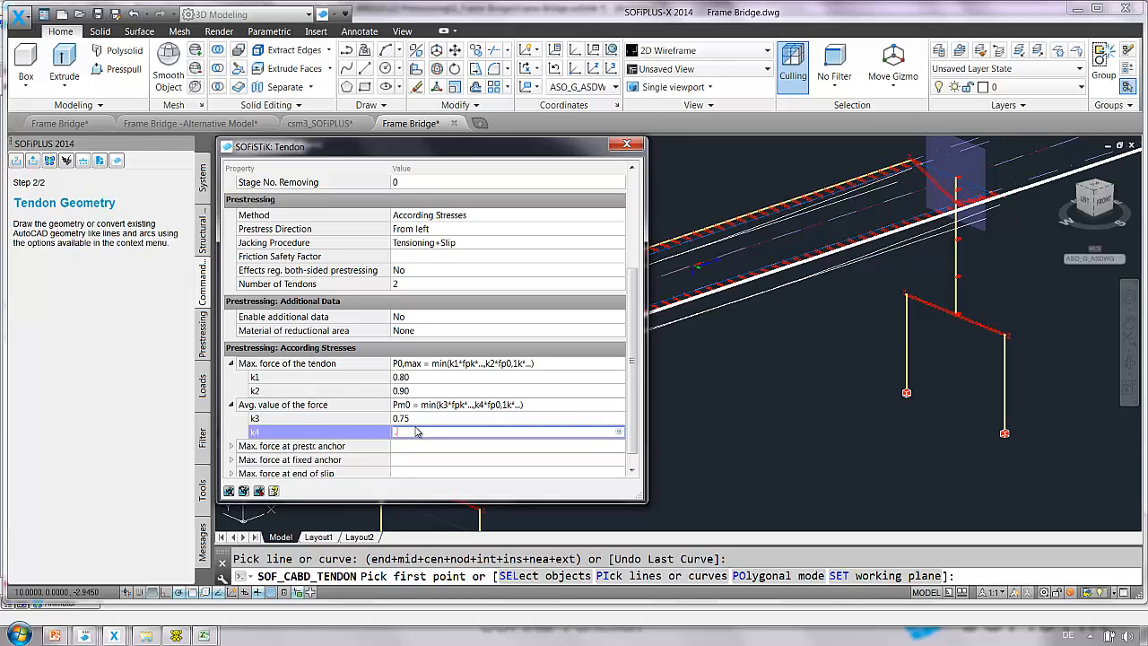
type("0.85")
left_click(431, 411)
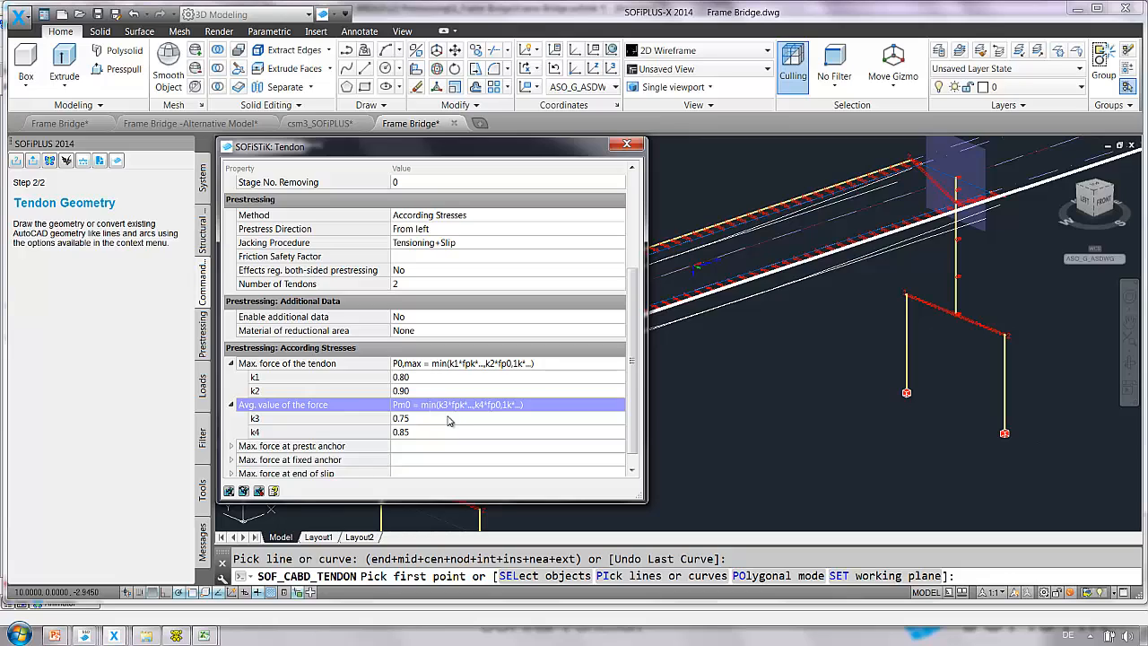
Select the two drawn tendon curves of the first girder as tendon geometry and finish the command.
right_click(734, 389)
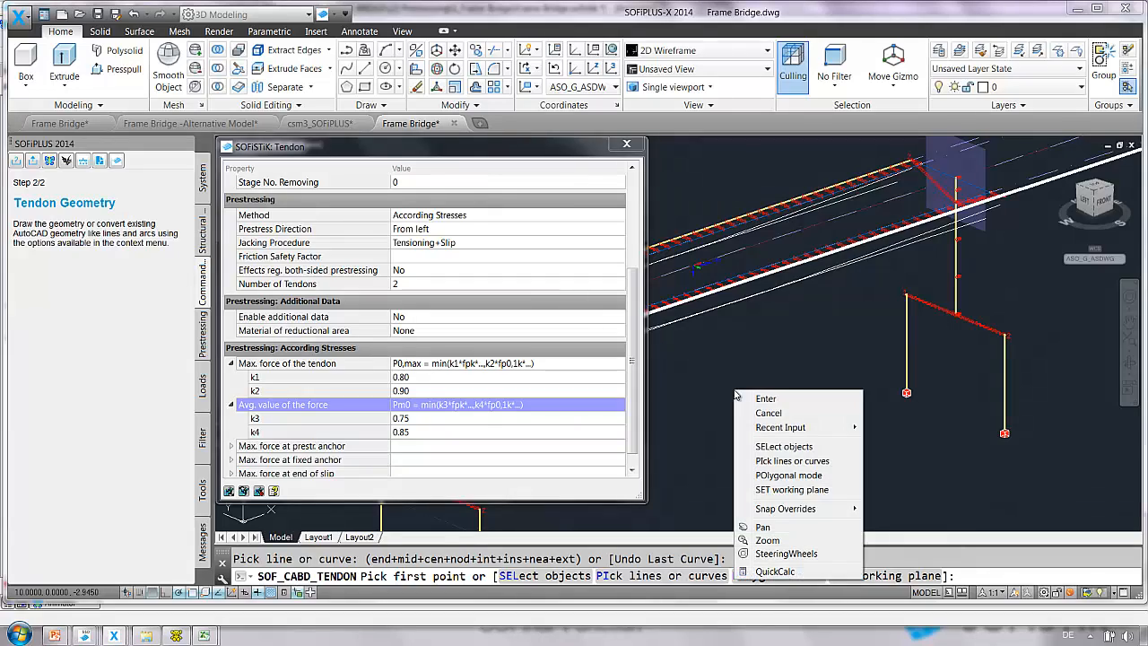
left_click(788, 451)
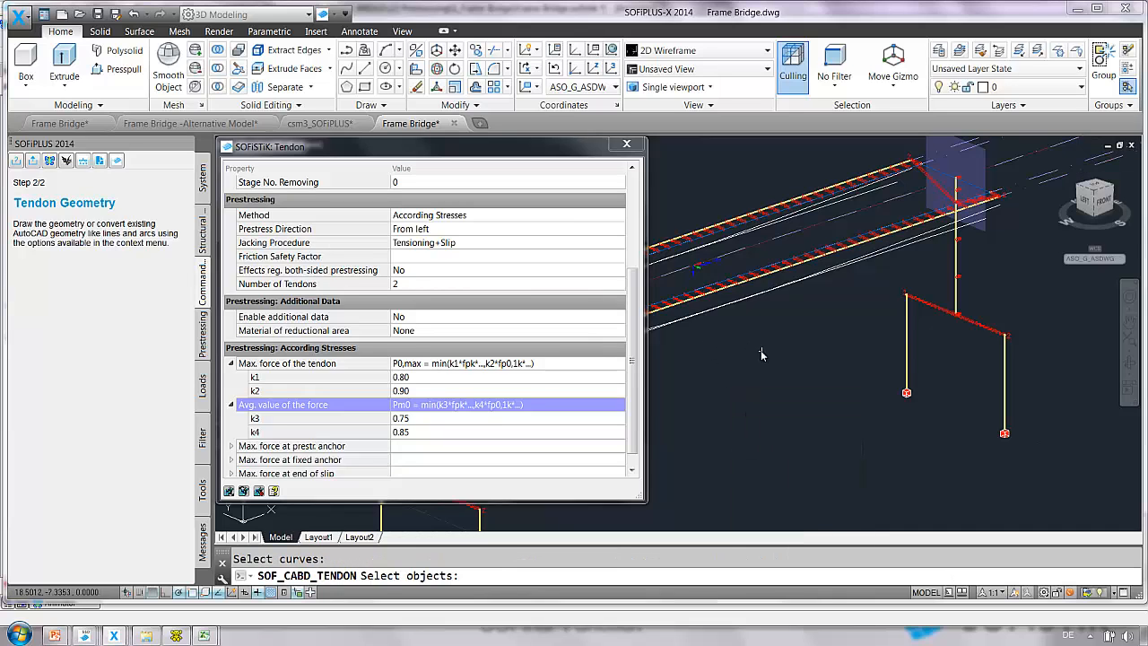
middle_click_drag(744, 346, 894, 383)
left_click(892, 382)
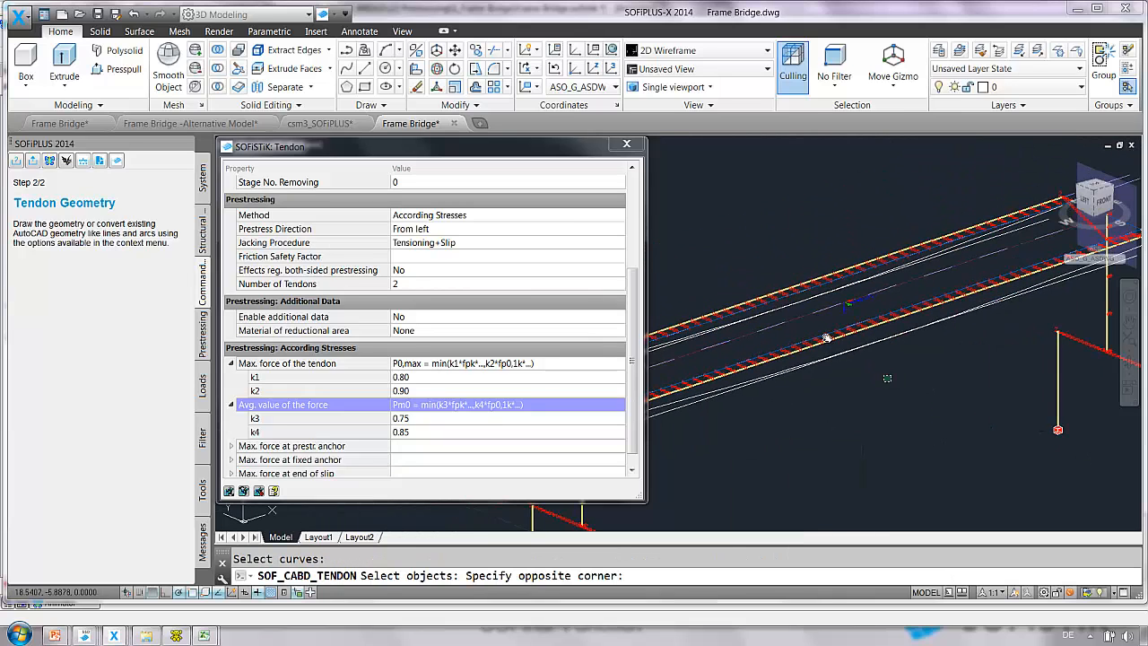
left_click(810, 356)
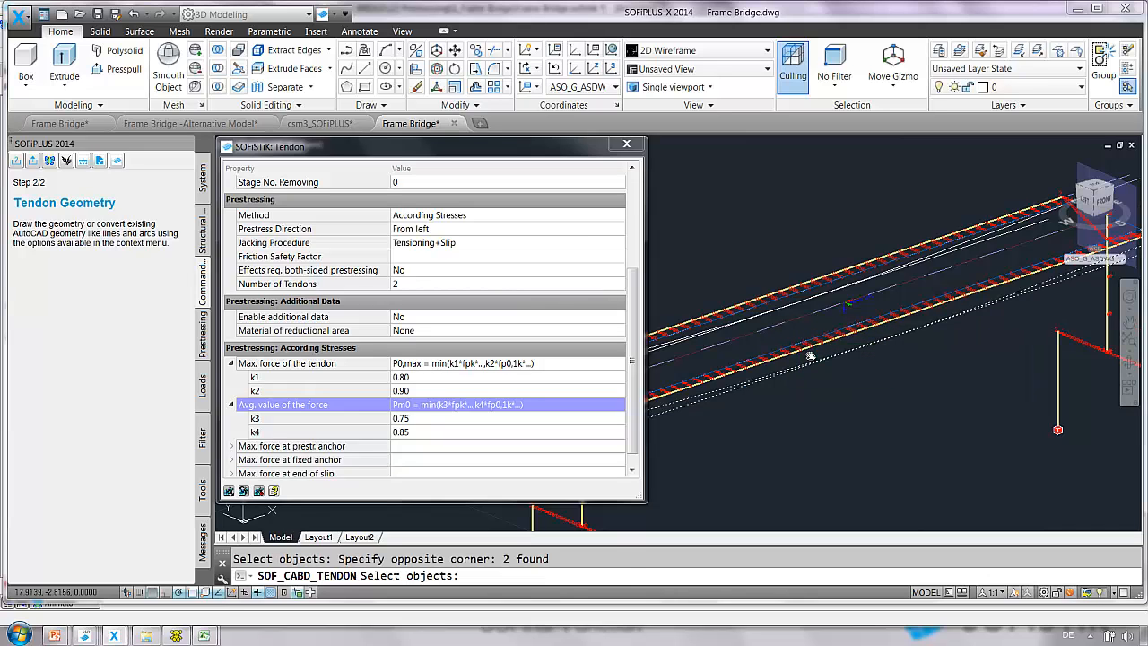
key("Return")
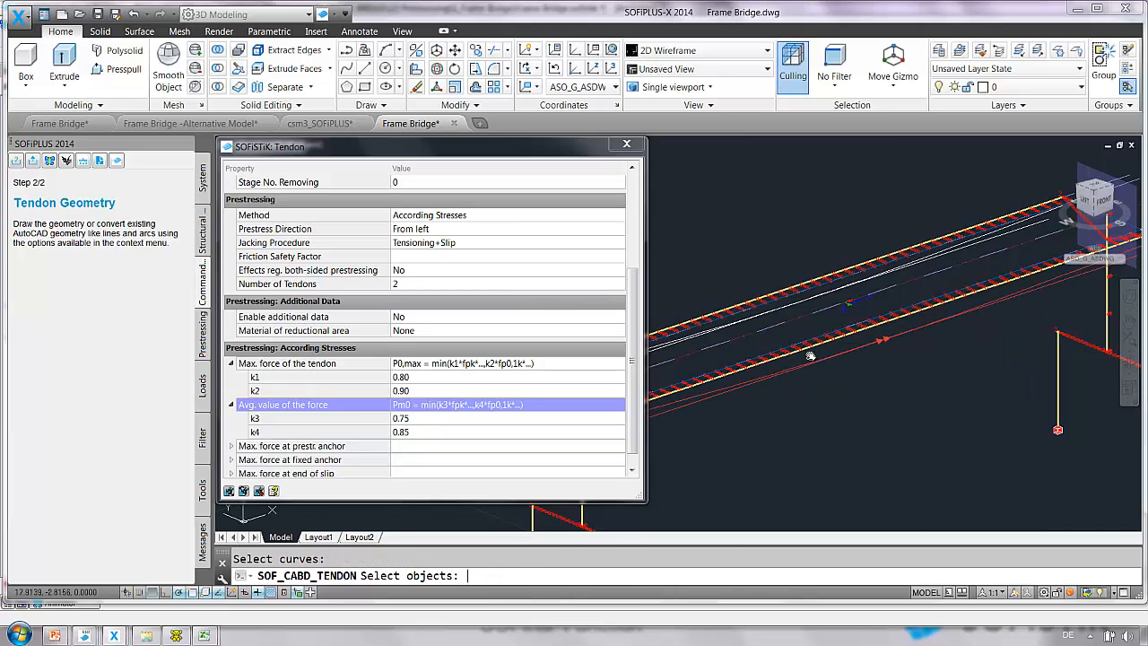
key("Escape")
key("Escape")
Start a second Tendon (Draw) referenced to the other girder's geometric axis.
middle_click_drag(847, 347, 691, 351)
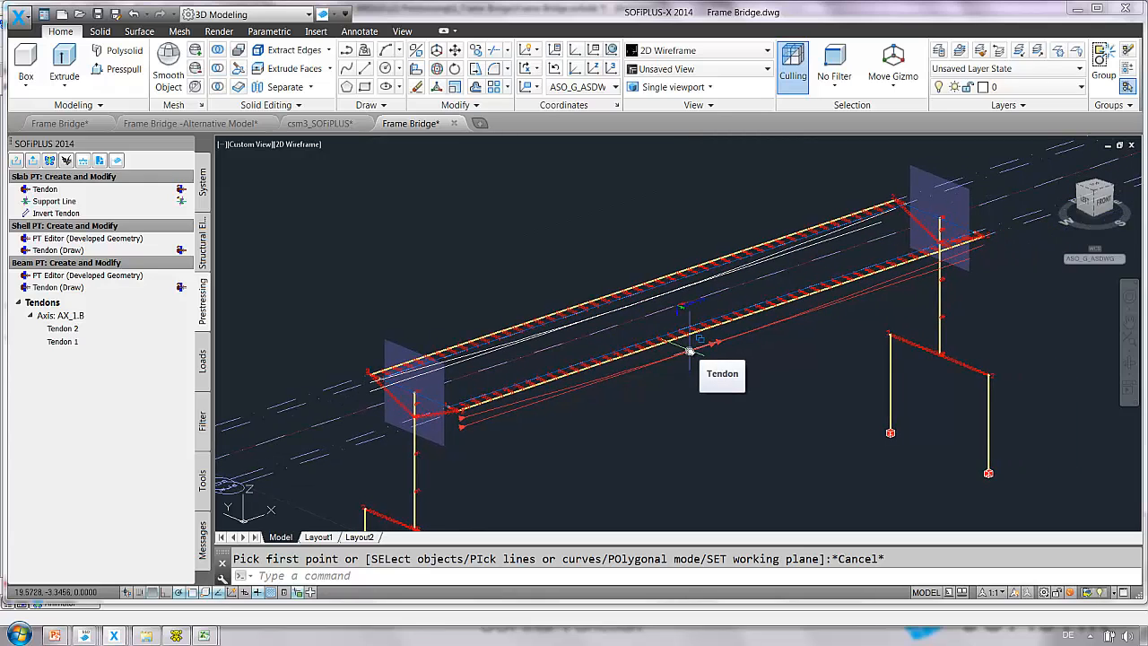
left_click(90, 287)
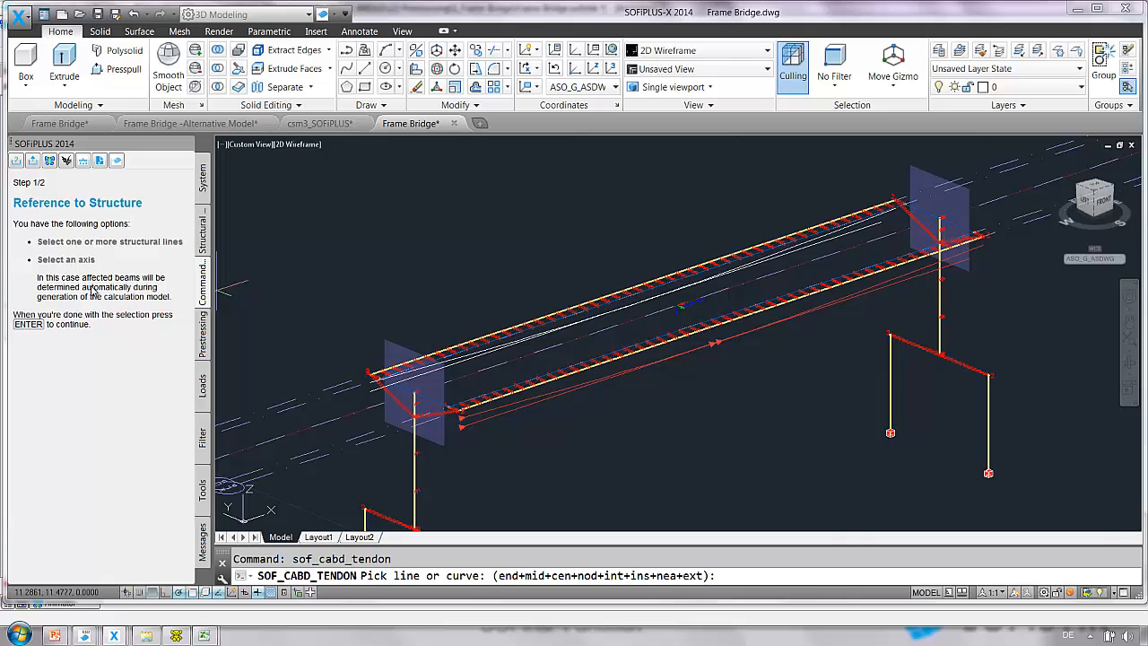
left_click(553, 317)
left_click(607, 347)
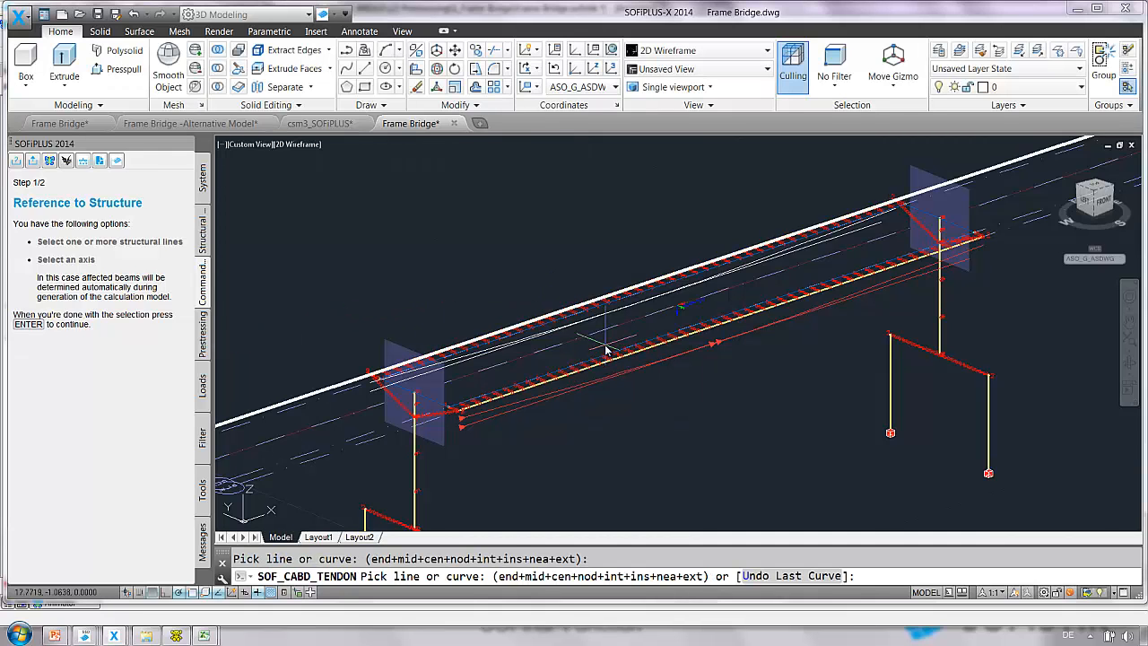
key("Return")
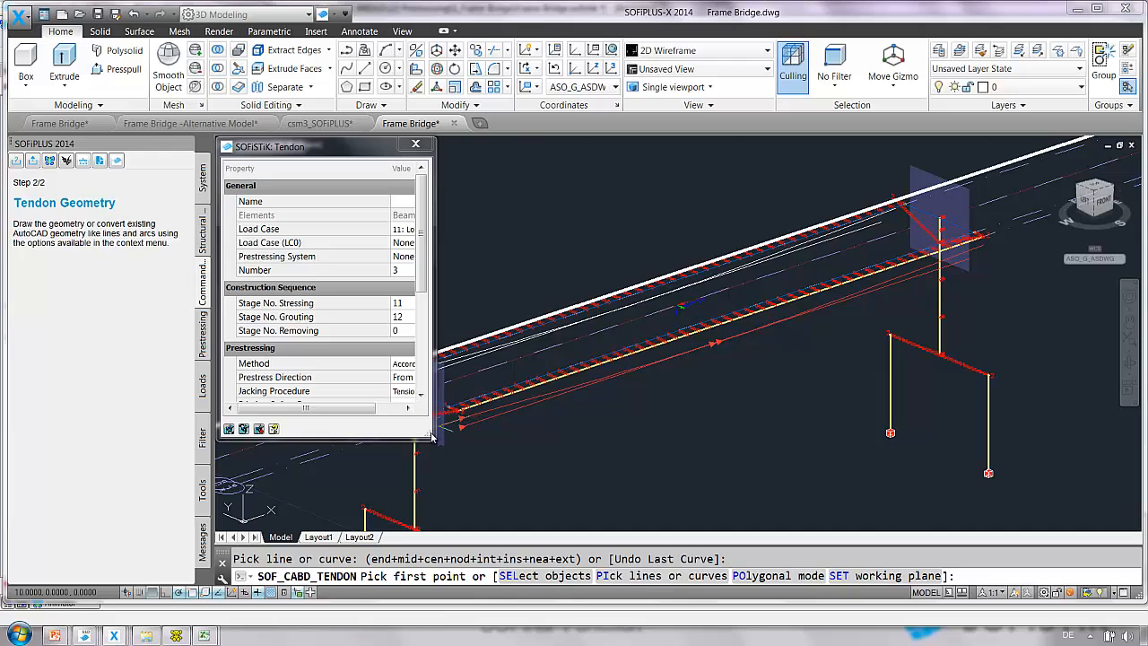
Assign the prestressing system 1 DYWIDAG St1770-6812 to the second girder's tendon.
left_click_drag(431, 437, 542, 488)
left_click(422, 258)
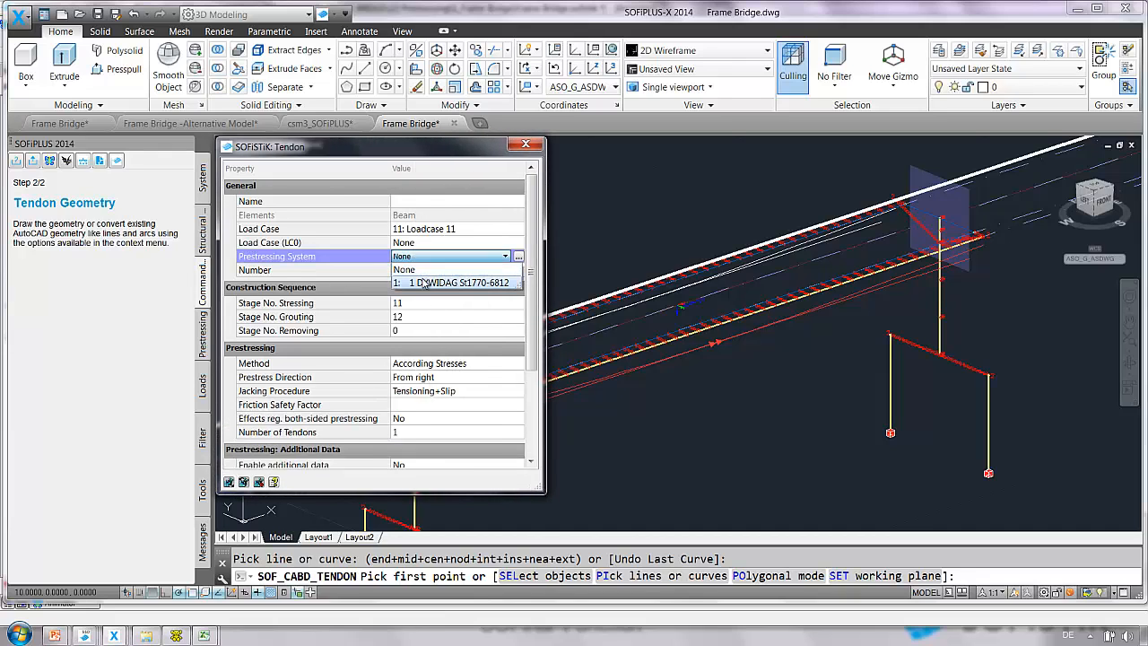
left_click(425, 283)
Set the number of tendons to 2 and the prestress direction to From left.
scroll(424, 332, "down", 3)
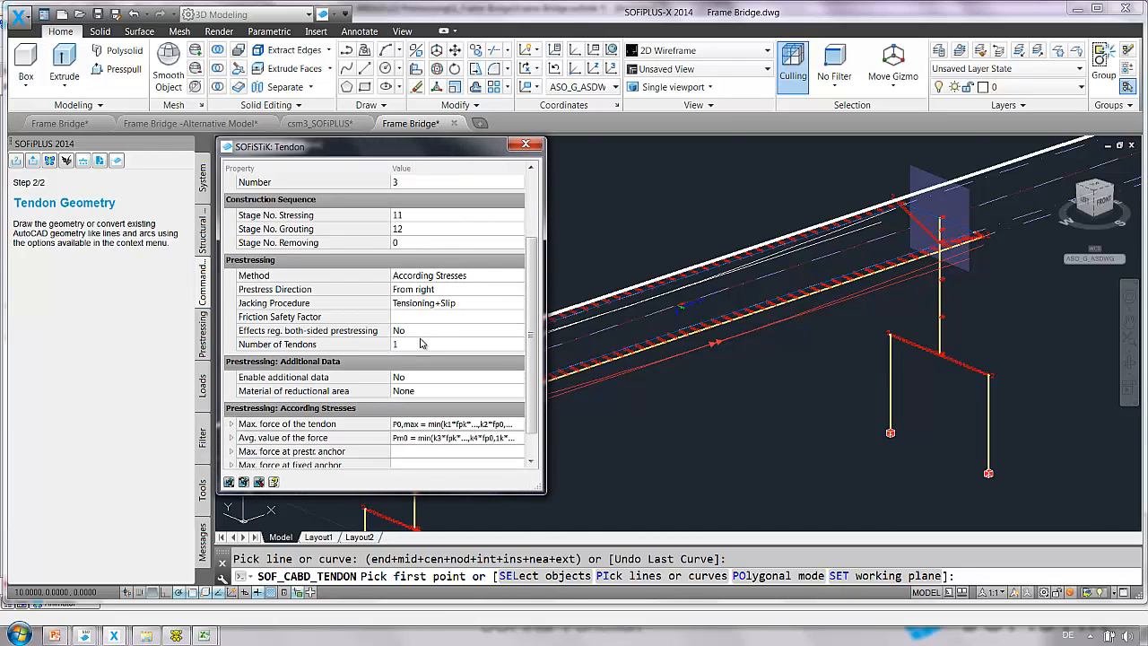
left_click(419, 346)
type("2")
left_click(418, 289)
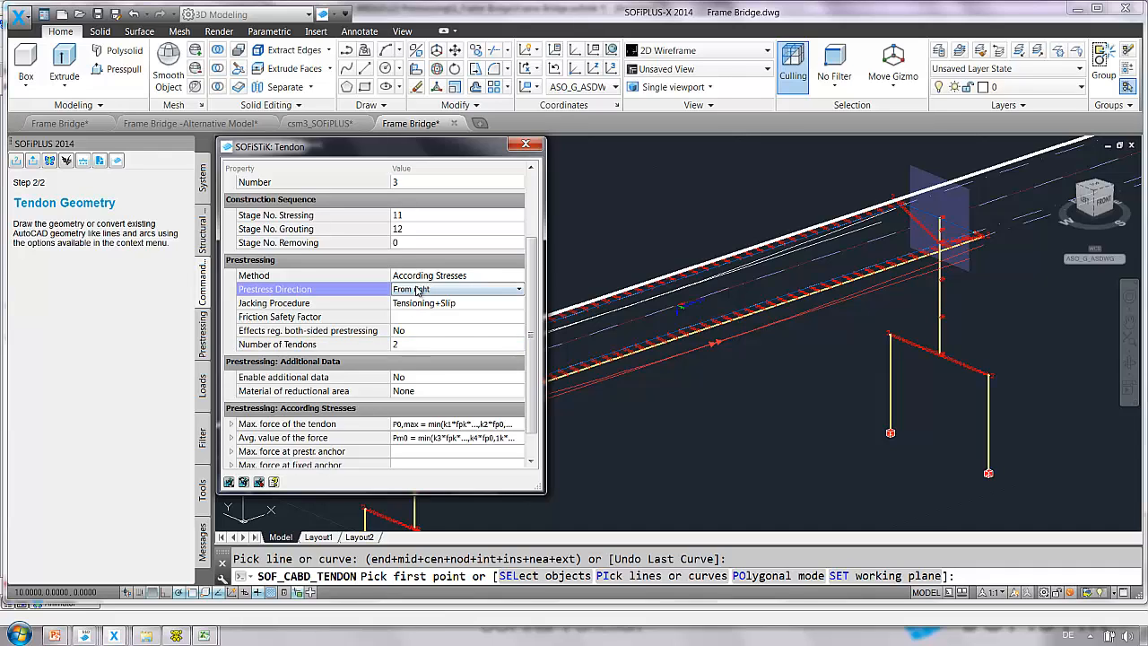
left_click(422, 289)
left_click(416, 318)
Expand the maximum tendon force settings of the second girder's tendon and set k1 to 0.80 and k2 to 0.90.
scroll(416, 320, "down", 1)
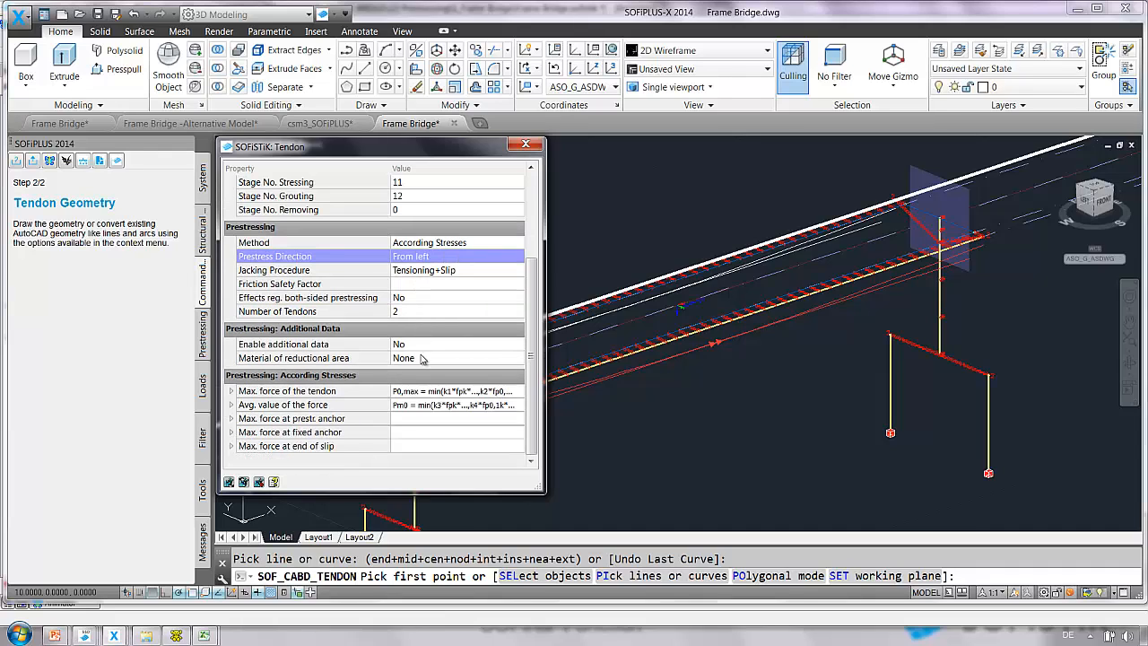
left_click(230, 392)
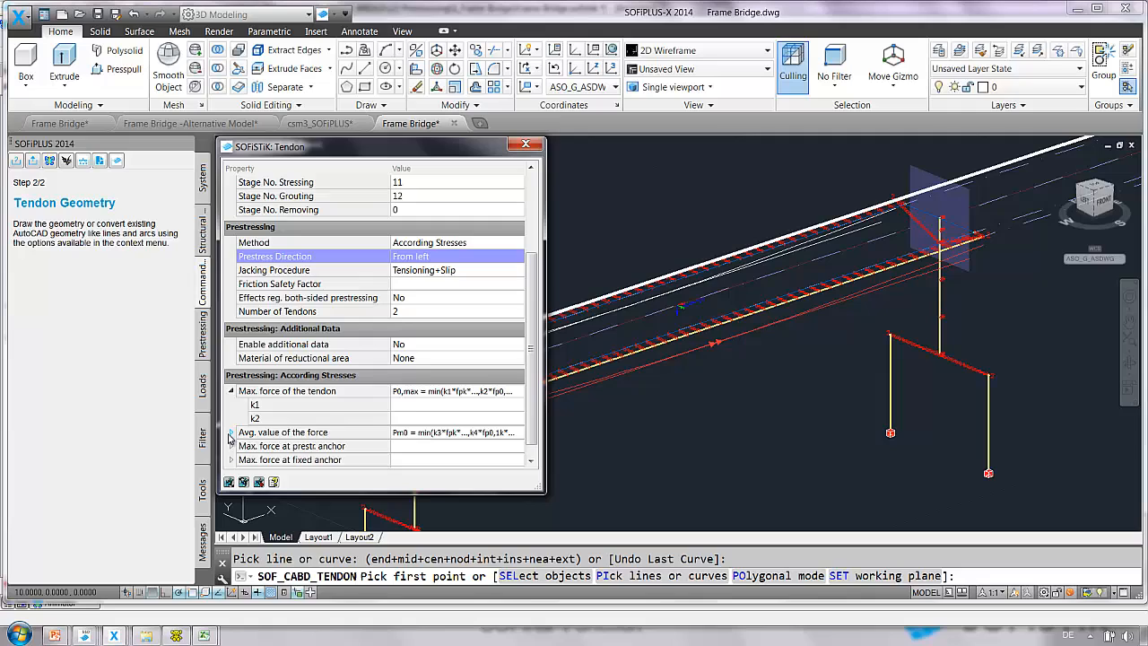
left_click(440, 406)
type("0,8")
left_click(439, 419)
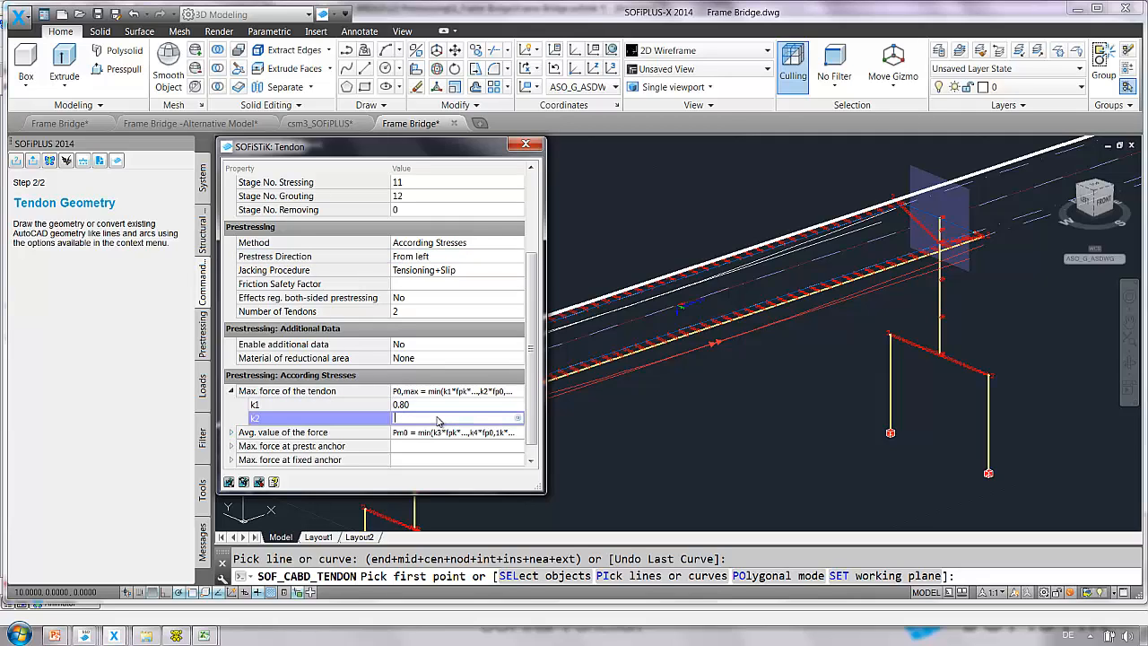
type("1,")
key("BackSpace")
key("BackSpace")
type("0,9")
Expand the average force settings of the second girder's tendon and set k3 to 0.75 and k4 to 0.85.
left_click(232, 433)
scroll(418, 438, "down", 1)
left_click(422, 406)
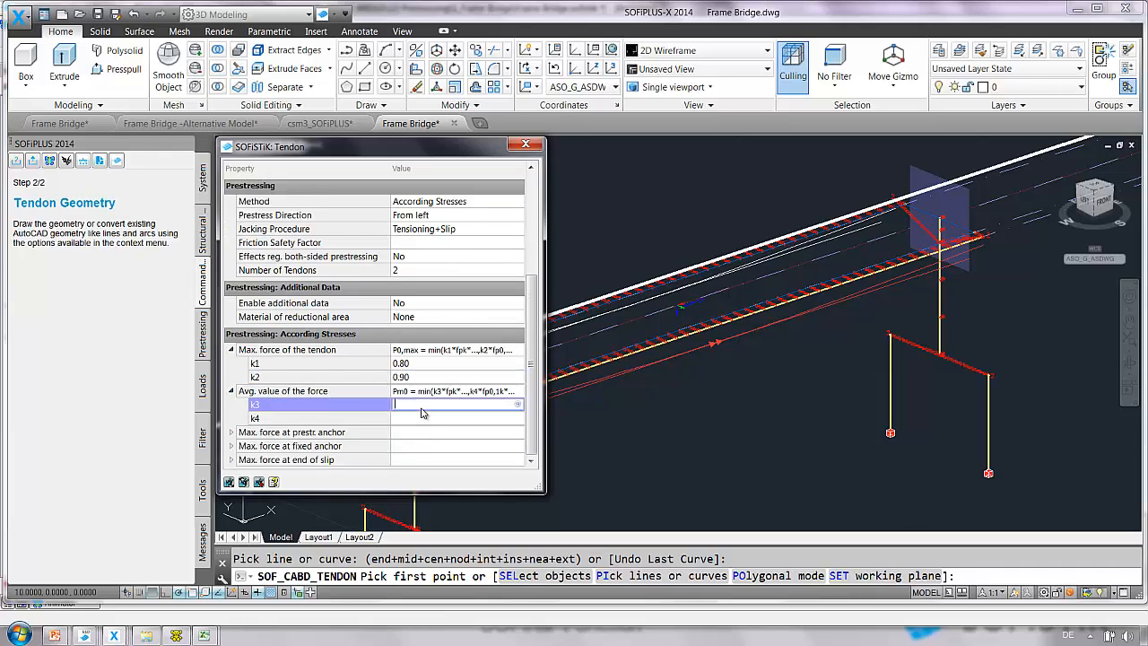
type("0,75")
left_click(420, 419)
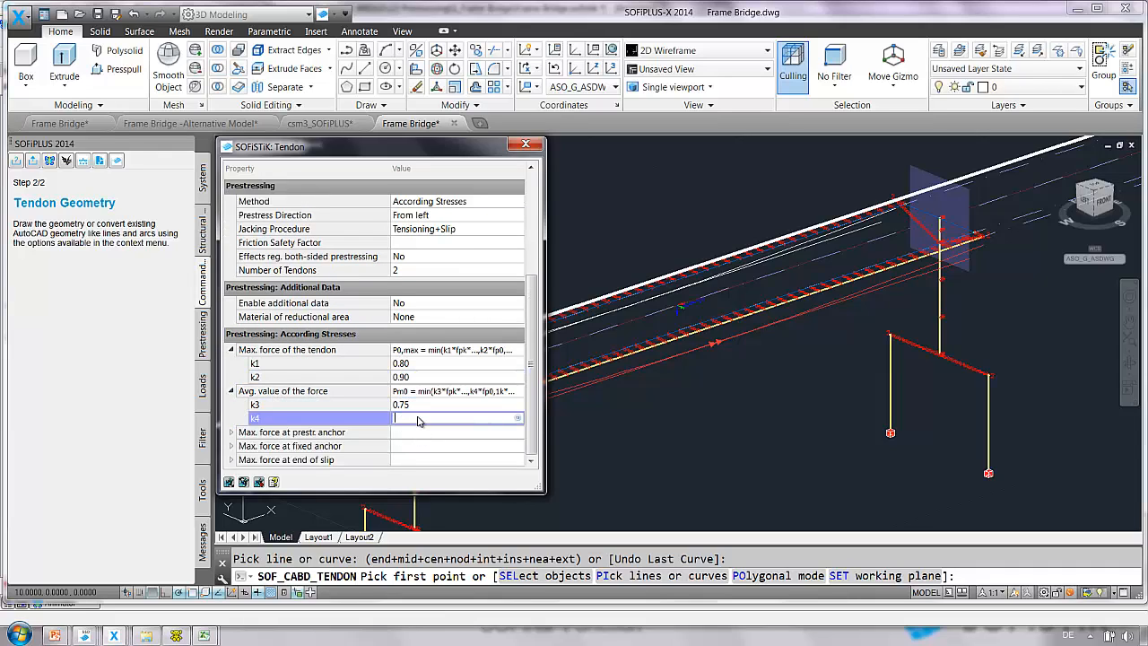
type("0,85")
Select the two drawn tendon curves of the second girder as tendon geometry and finish the command.
right_click(676, 369)
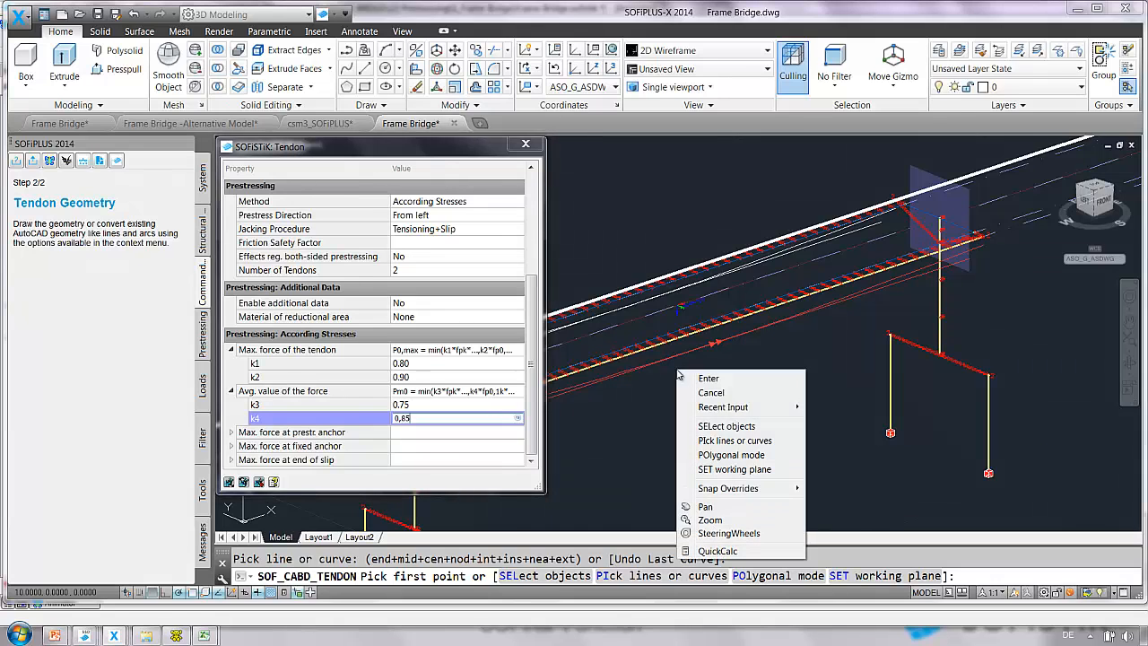
left_click(716, 428)
middle_click_drag(694, 364, 885, 380)
left_click(765, 349)
left_click(751, 342)
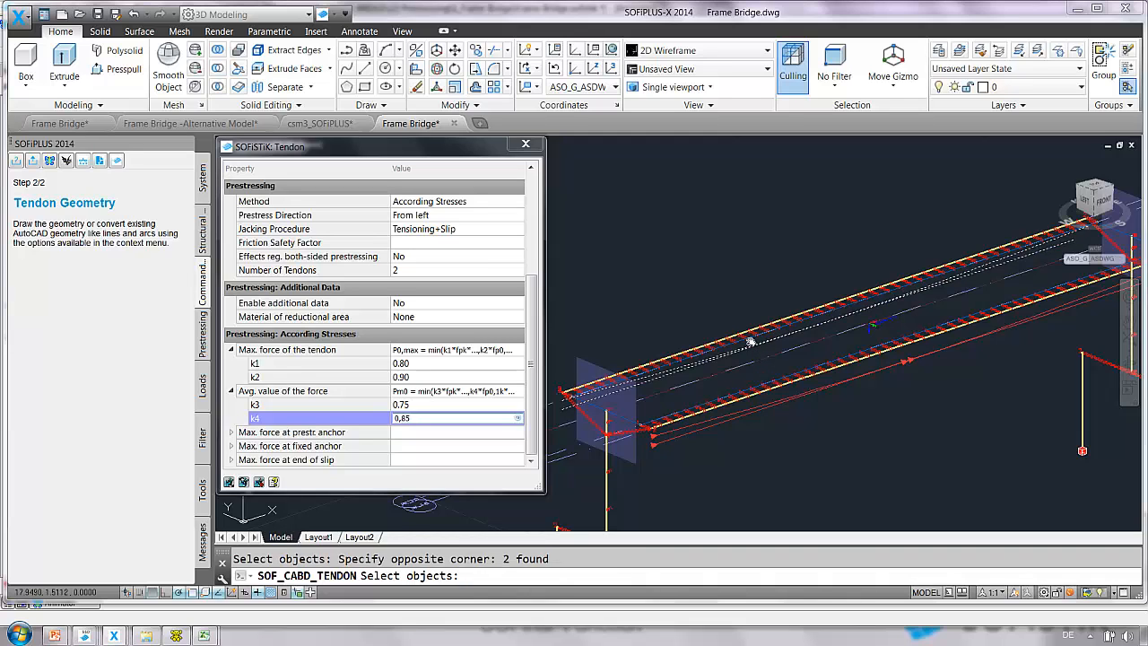
key("Return")
key("Escape")
key("Escape")
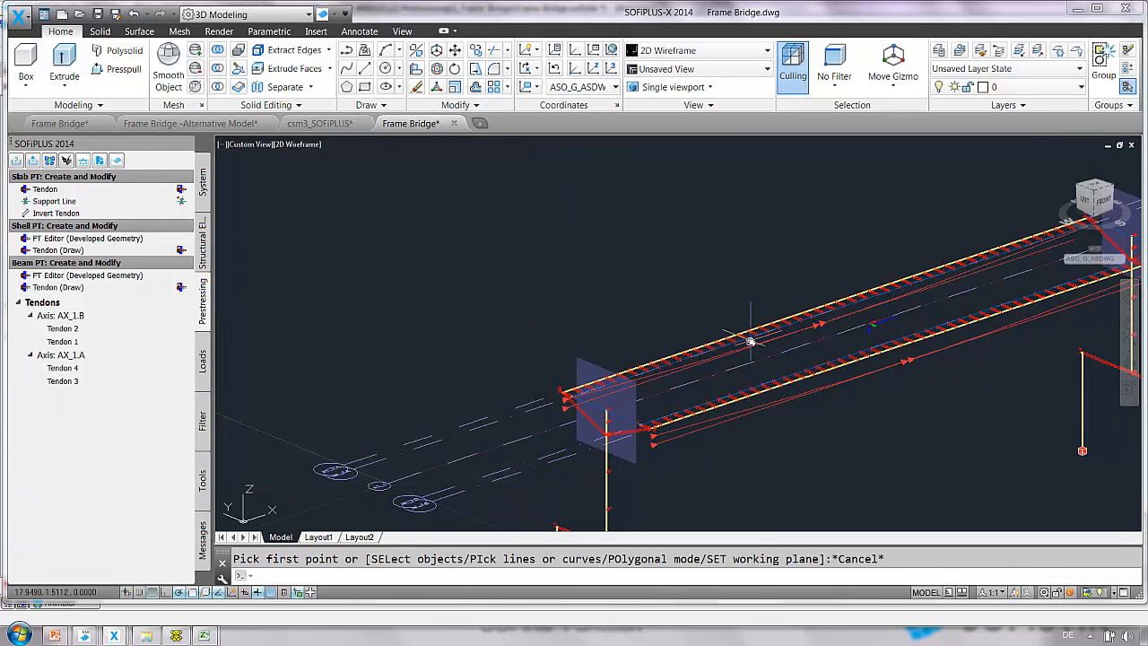
Export the structural model with the new tendons to the SOFiSTiK database.
middle_click_drag(690, 321, 673, 317)
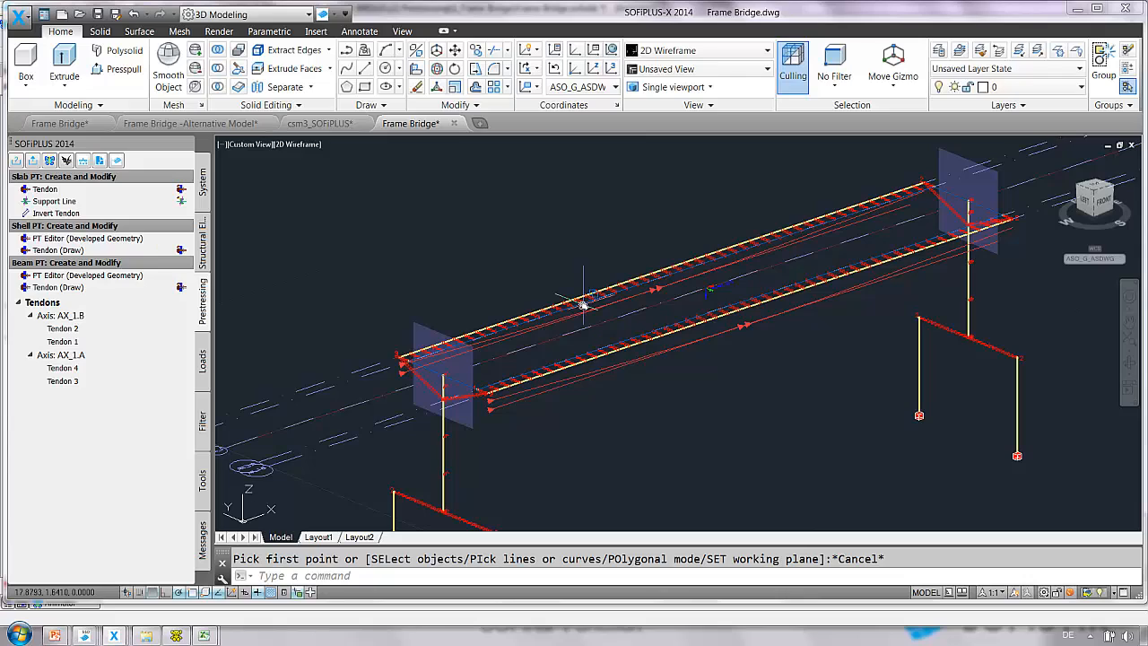
mouse_move(583, 305)
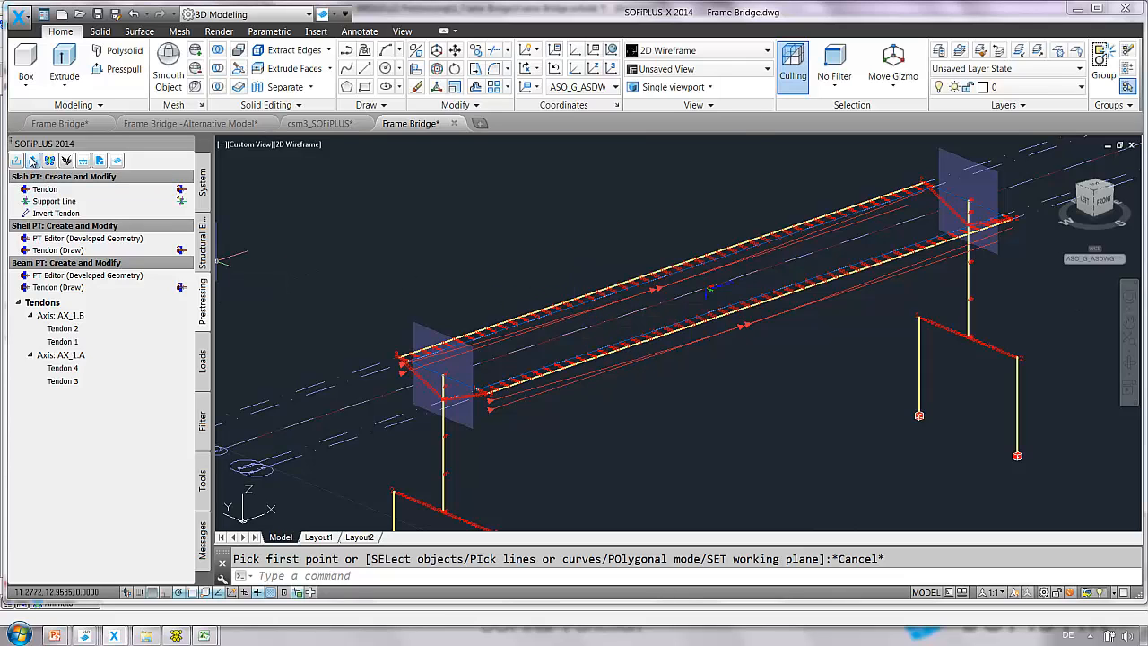
left_click(33, 159)
left_click(664, 517)
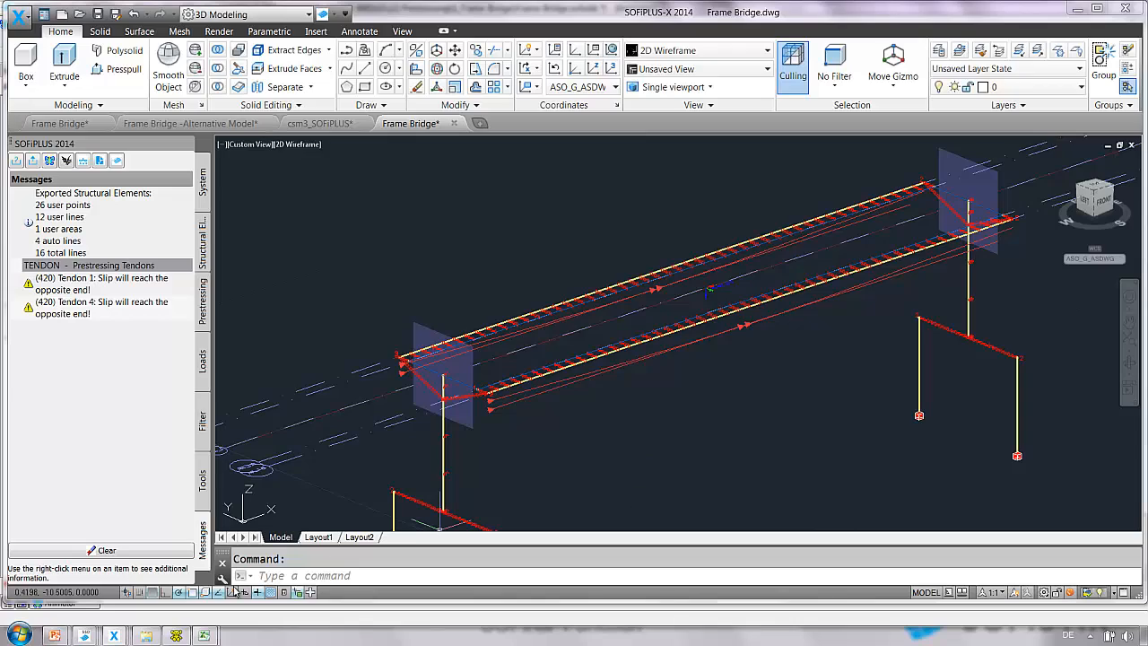
Switch to SOFiSTiK Structural Desktop and calculate the Linear Analysis task.
mouse_move(86, 635)
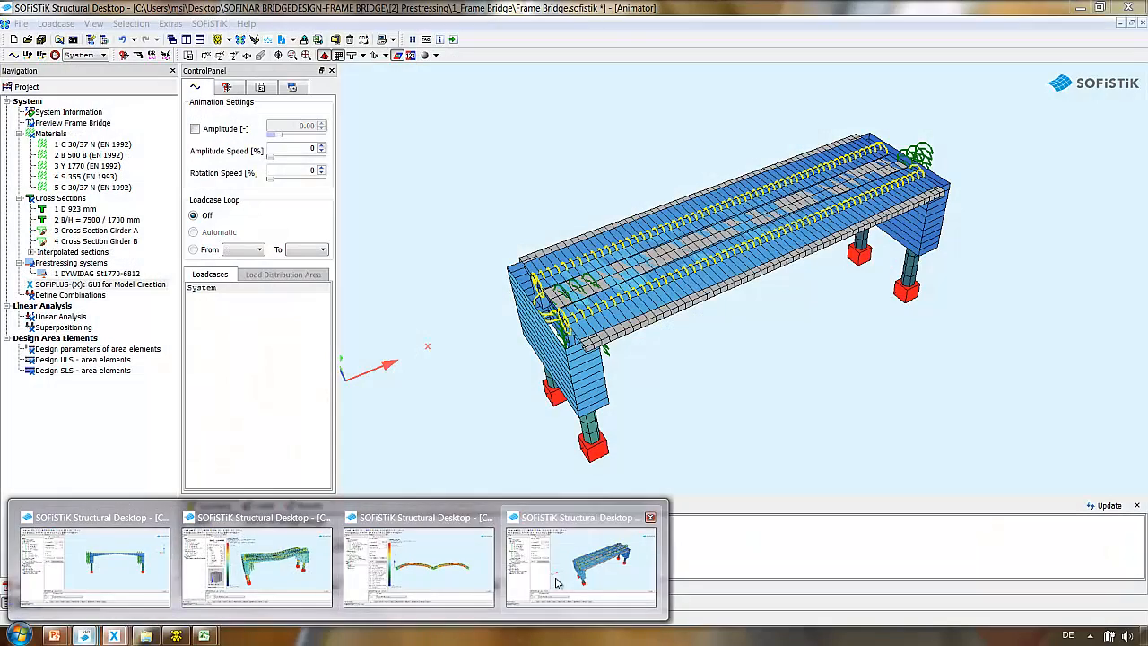
left_click(456, 589)
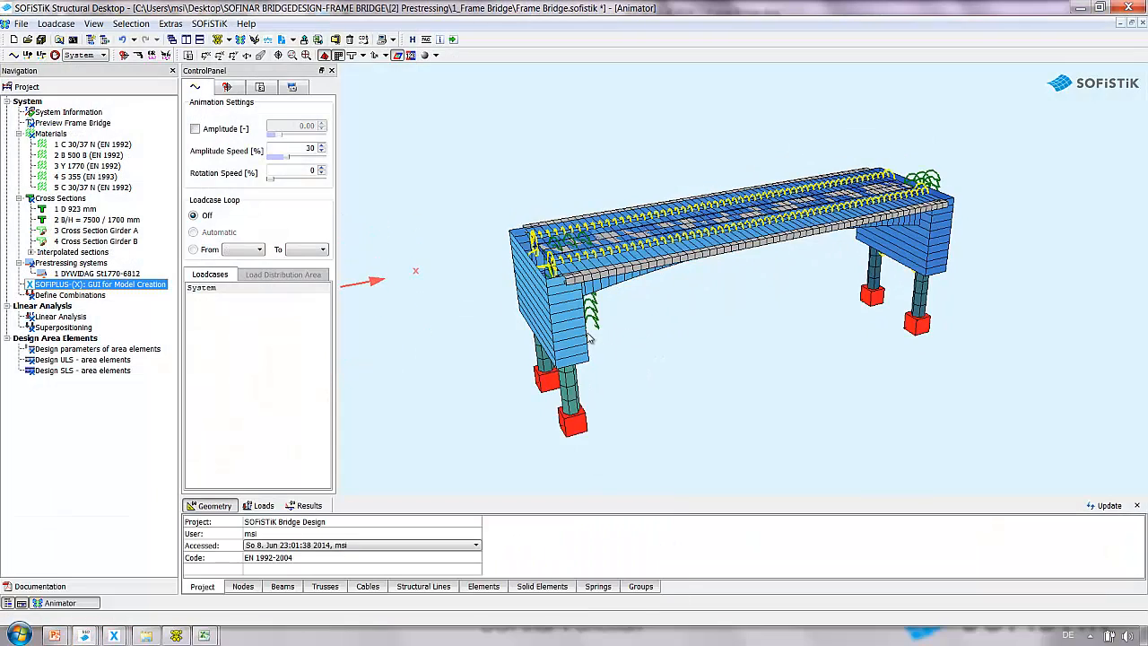
right_click(56, 316)
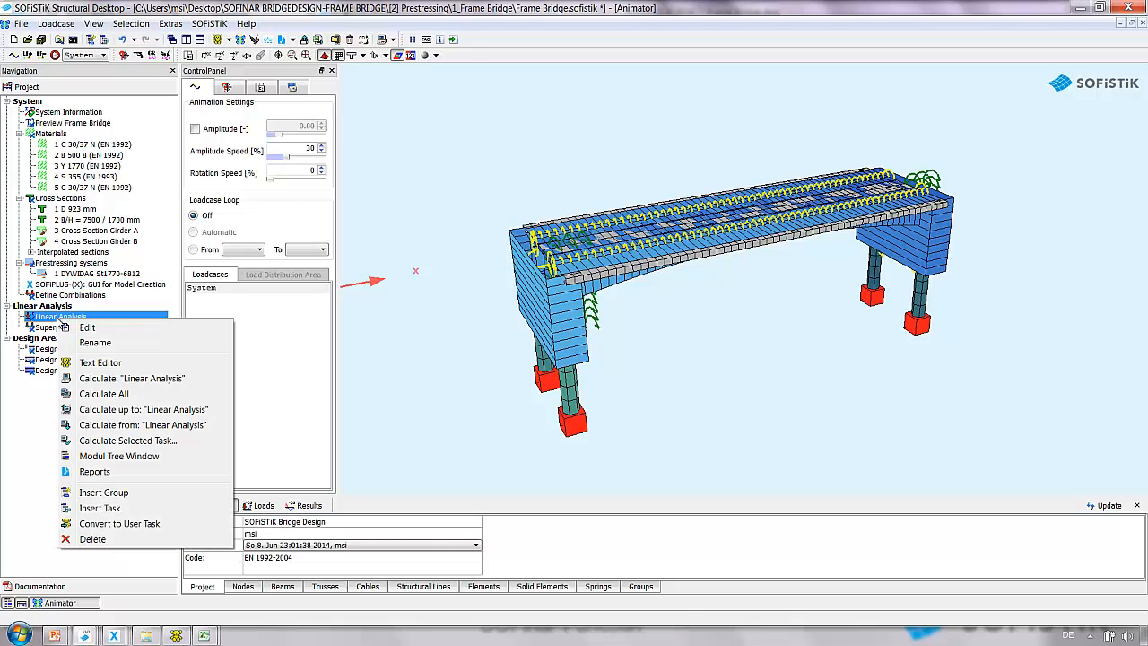
left_click(85, 384)
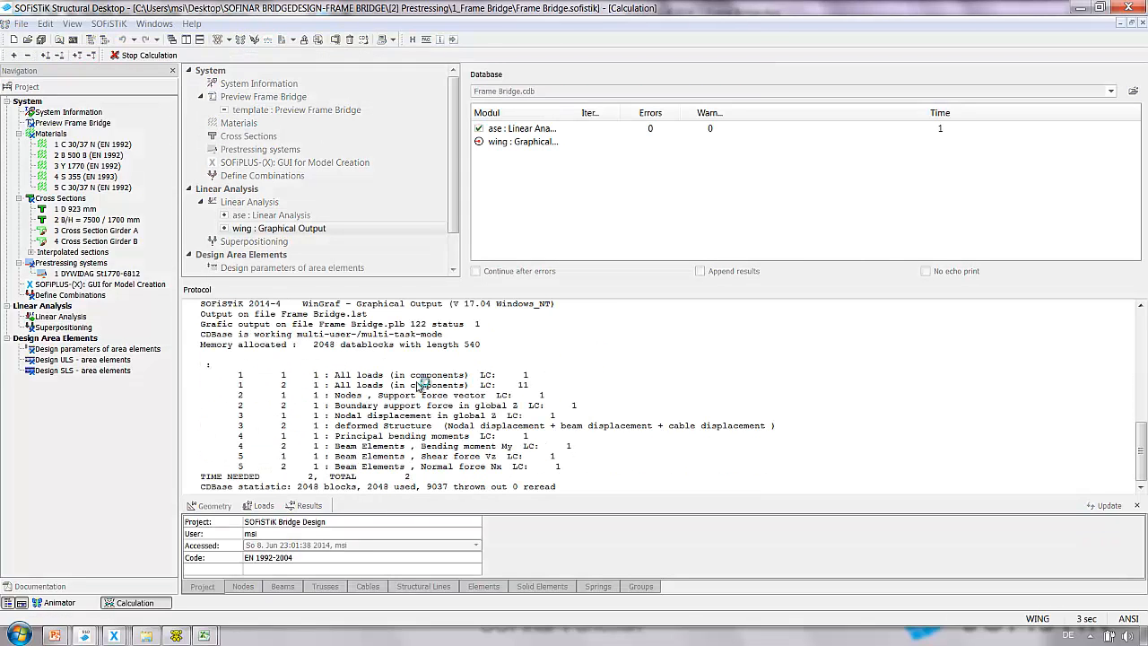
Display load case 11 in the Animator with deformation amplitude and utilization colouring.
left_click(79, 600)
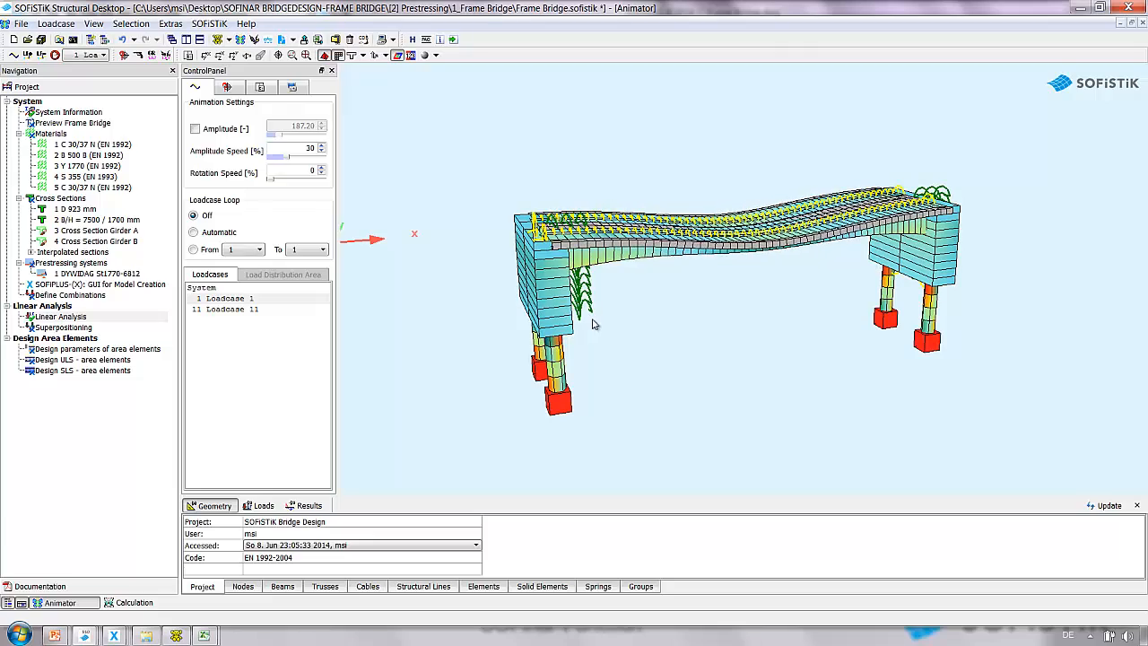
left_click(247, 310)
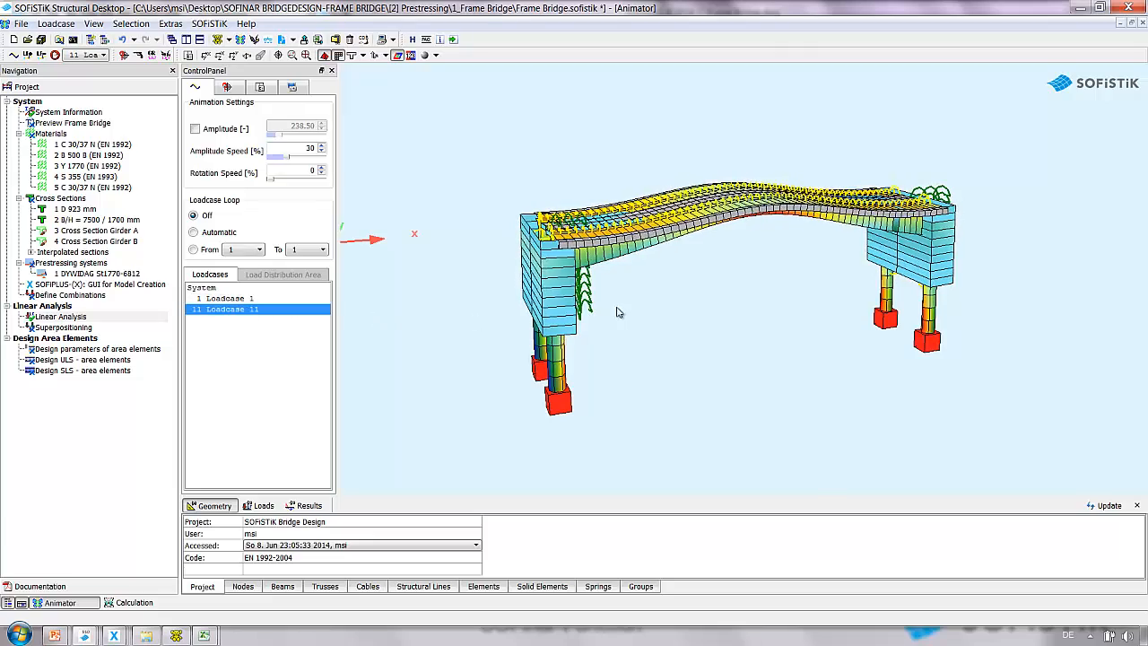
left_click(195, 128)
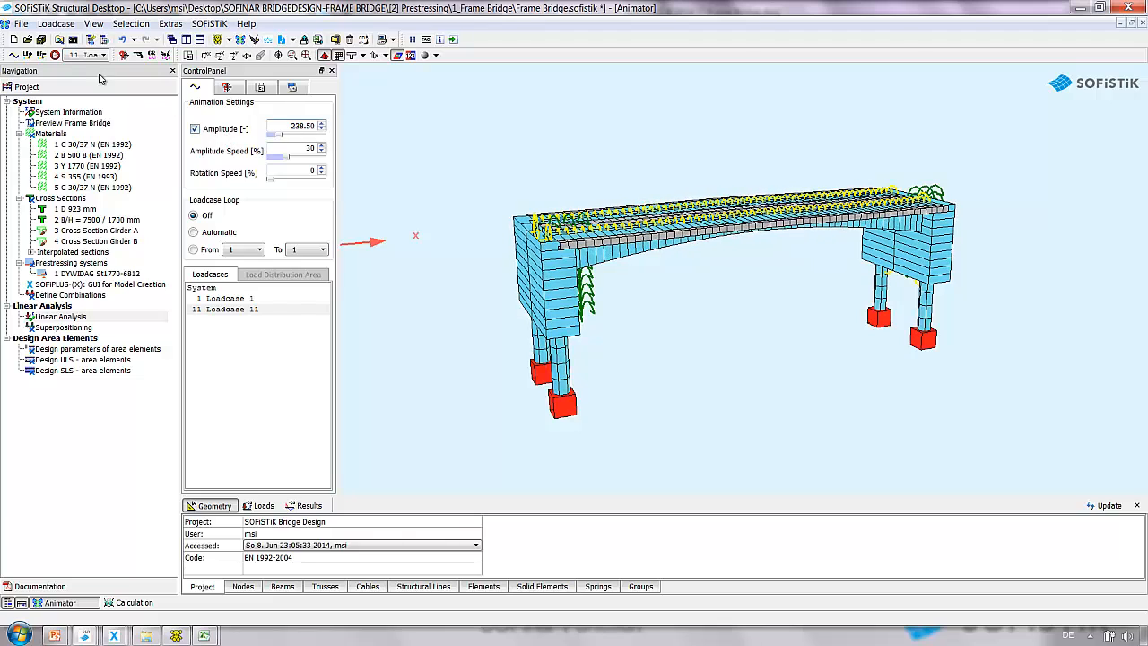
left_click(55, 54)
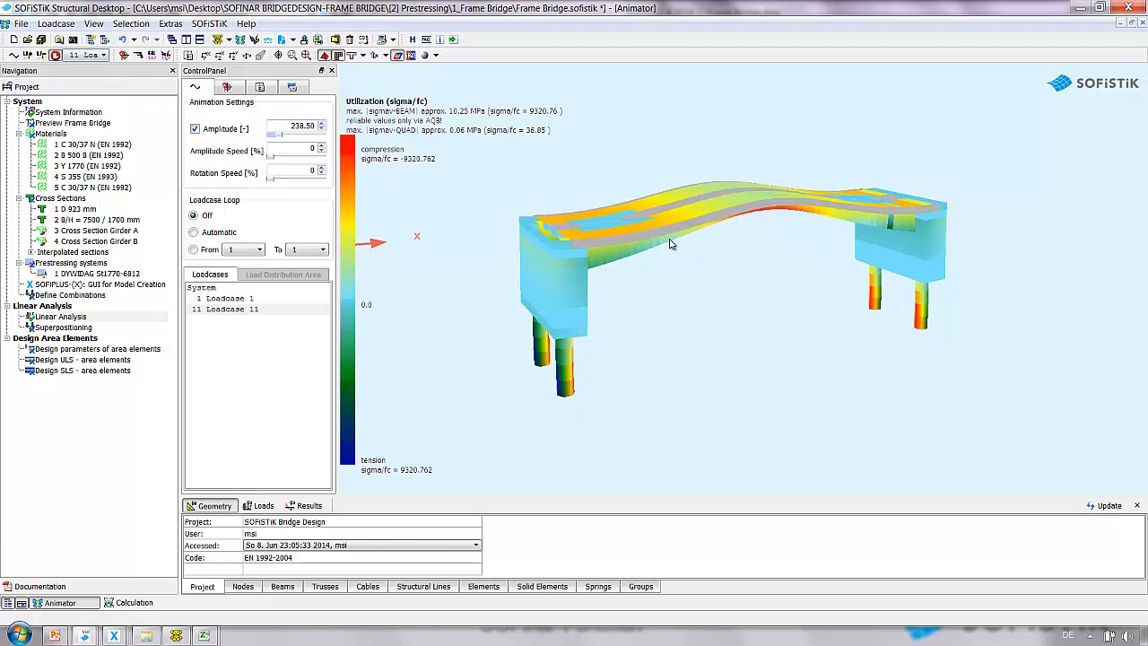
left_click(263, 298)
left_click(258, 310)
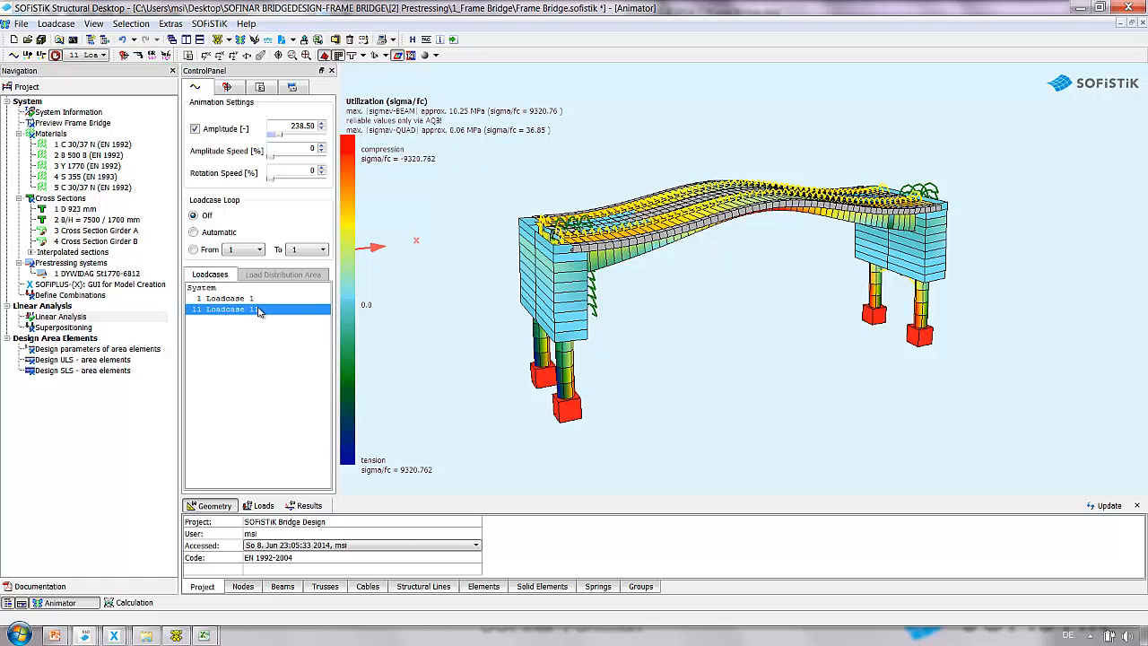
Return to SOFiPLUS-X and open the results of tendon generation for beam and shell elements.
left_click(115, 636)
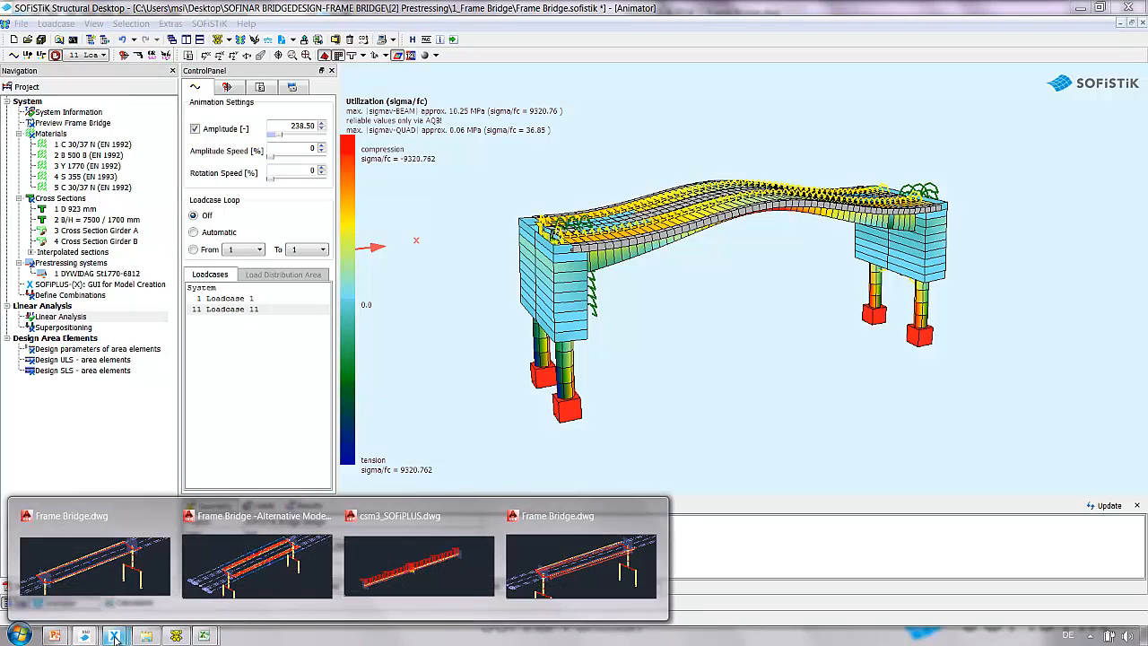
left_click(527, 567)
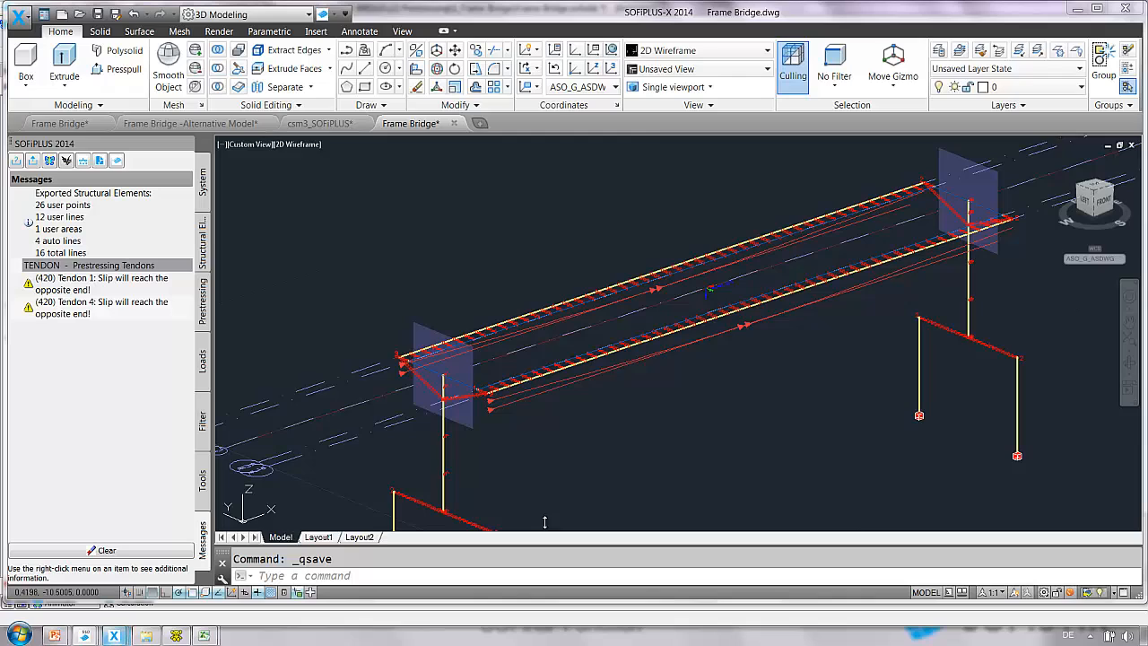
left_click(100, 161)
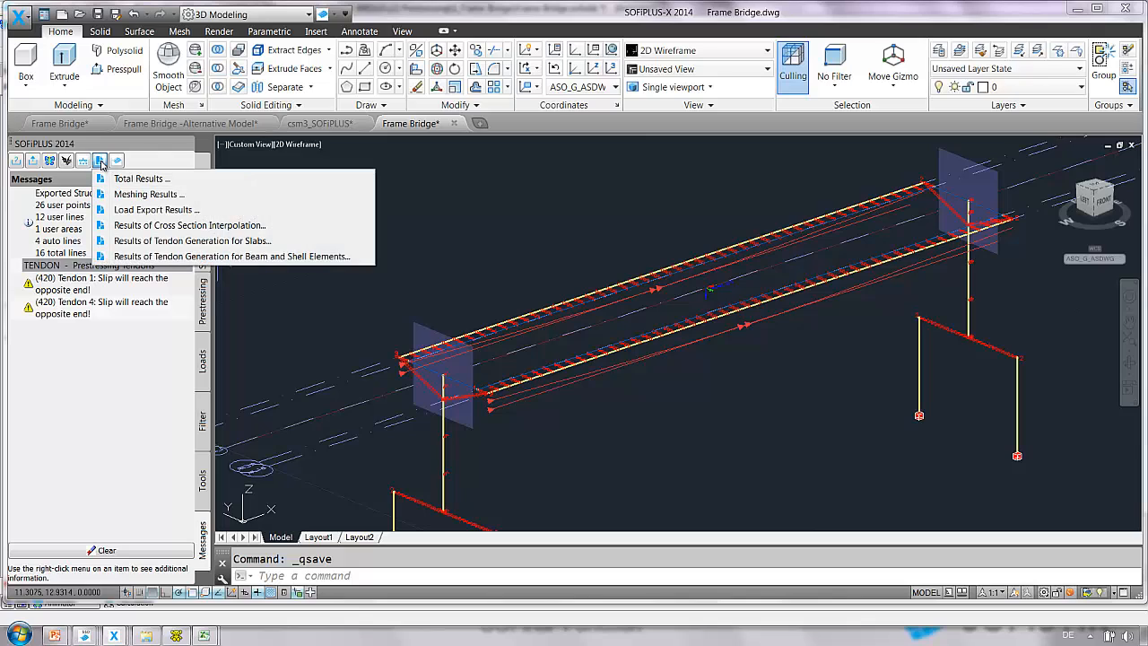
left_click(171, 257)
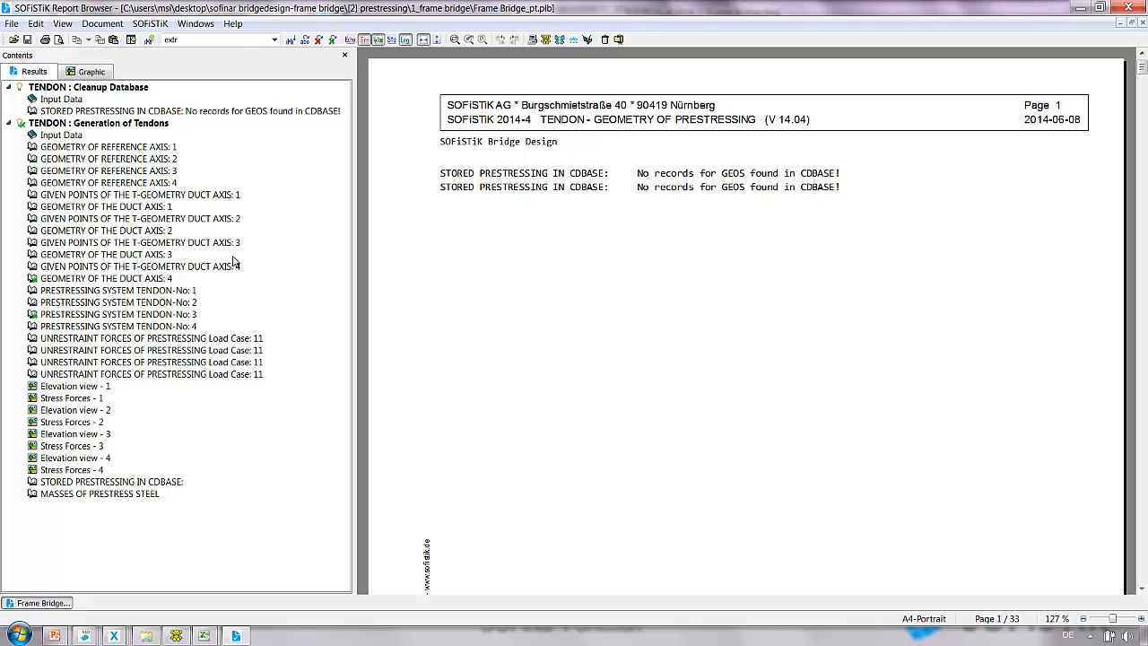
Examine the elevation view and stress force graphics of tendon 1 in the report browser.
left_click(93, 73)
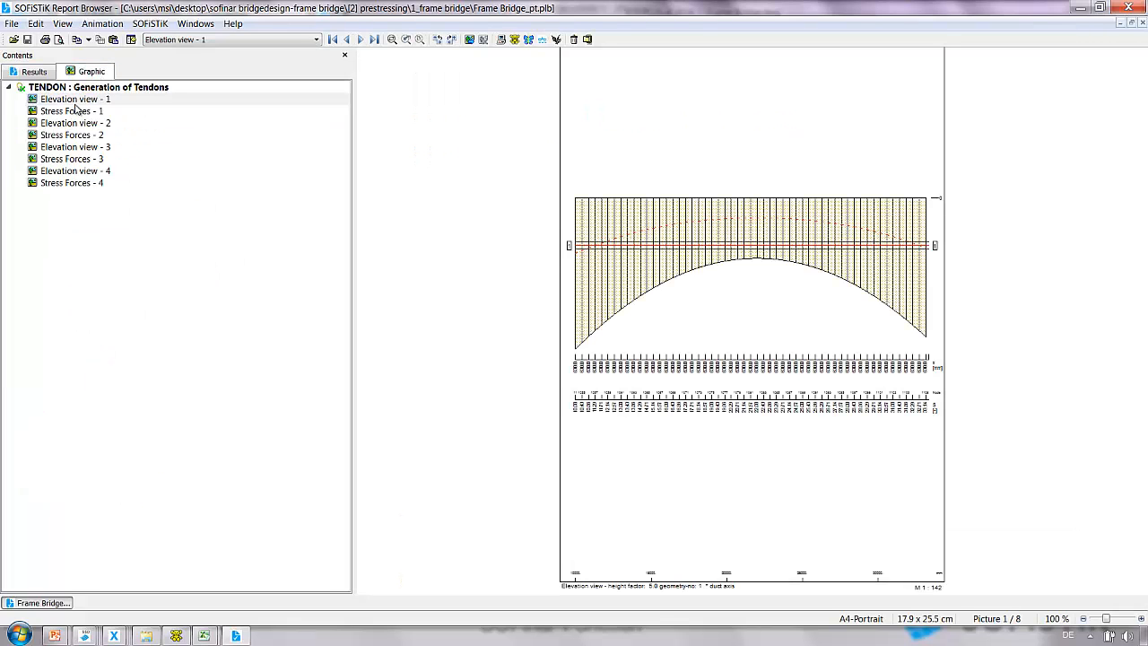
scroll(715, 238, "up", 3, "ctrl")
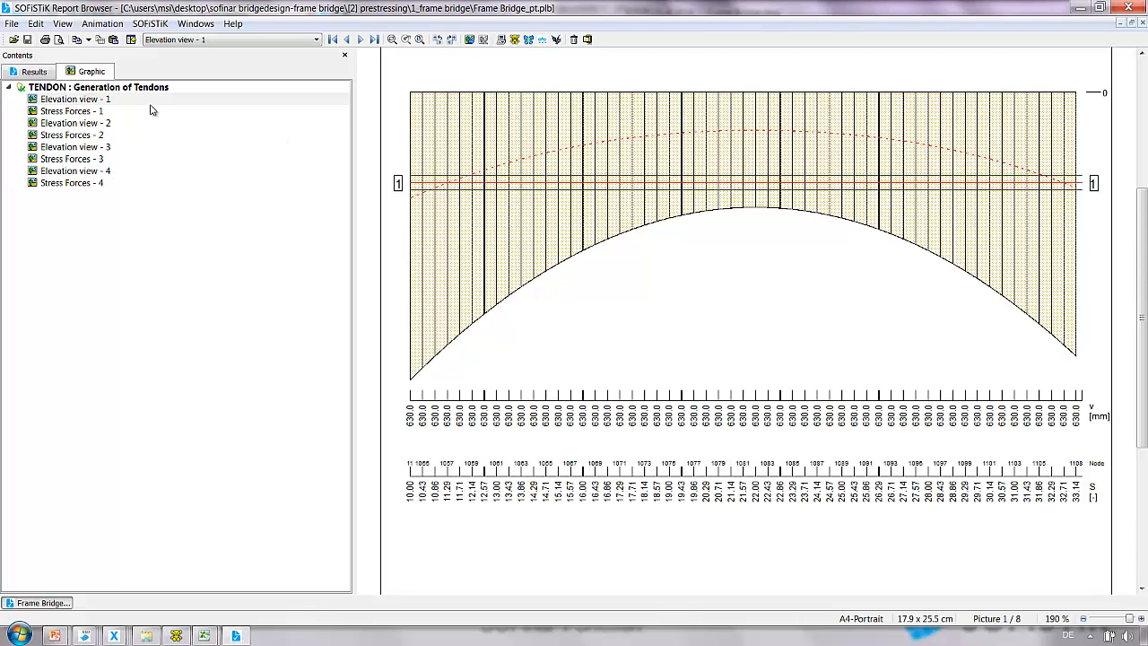
left_click(79, 110)
scroll(556, 337, "down", 3, "ctrl")
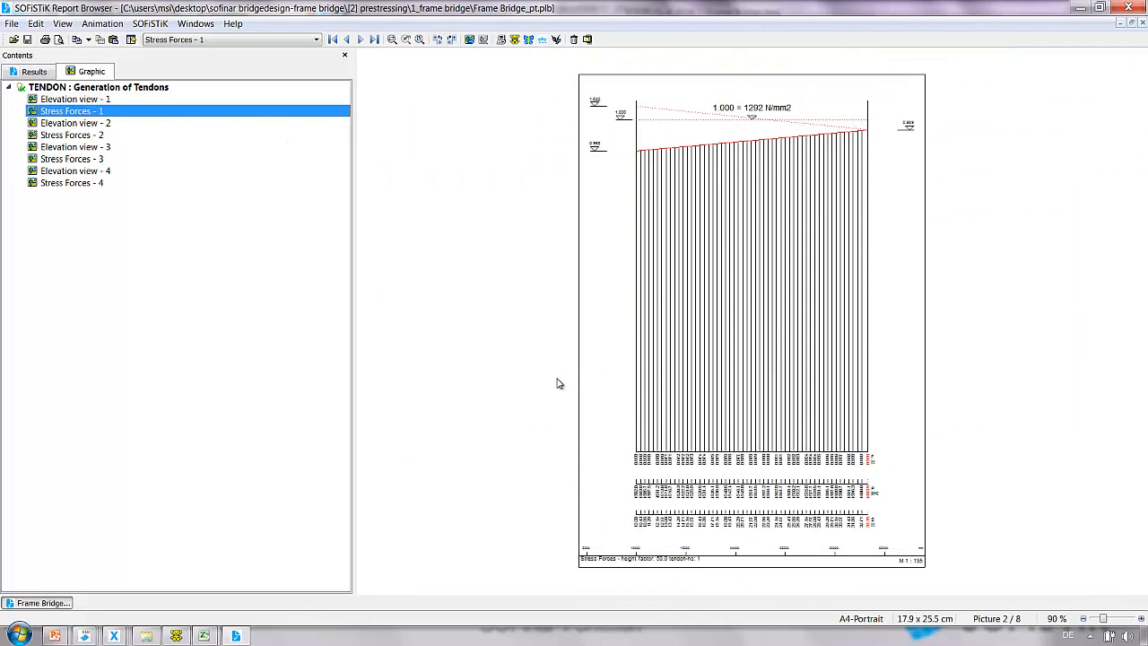
scroll(802, 161, "up", 1, "ctrl")
scroll(782, 188, "down", 1, "ctrl")
scroll(870, 106, "up", 1, "ctrl")
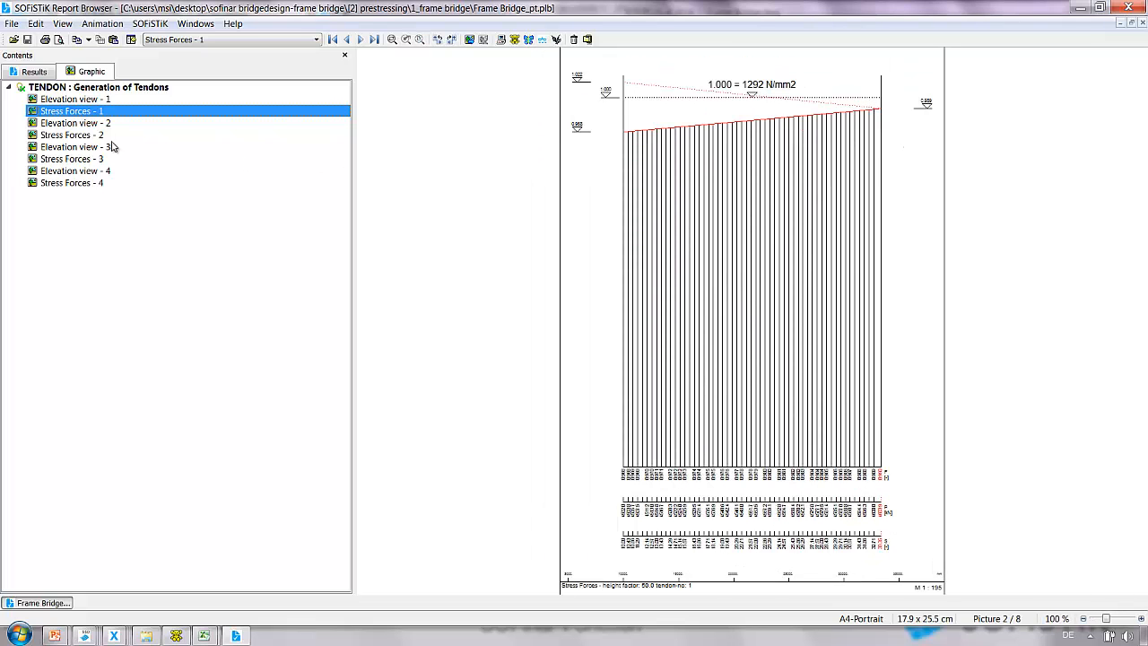
Review the prestressing system report for tendon number 1.
left_click(51, 77)
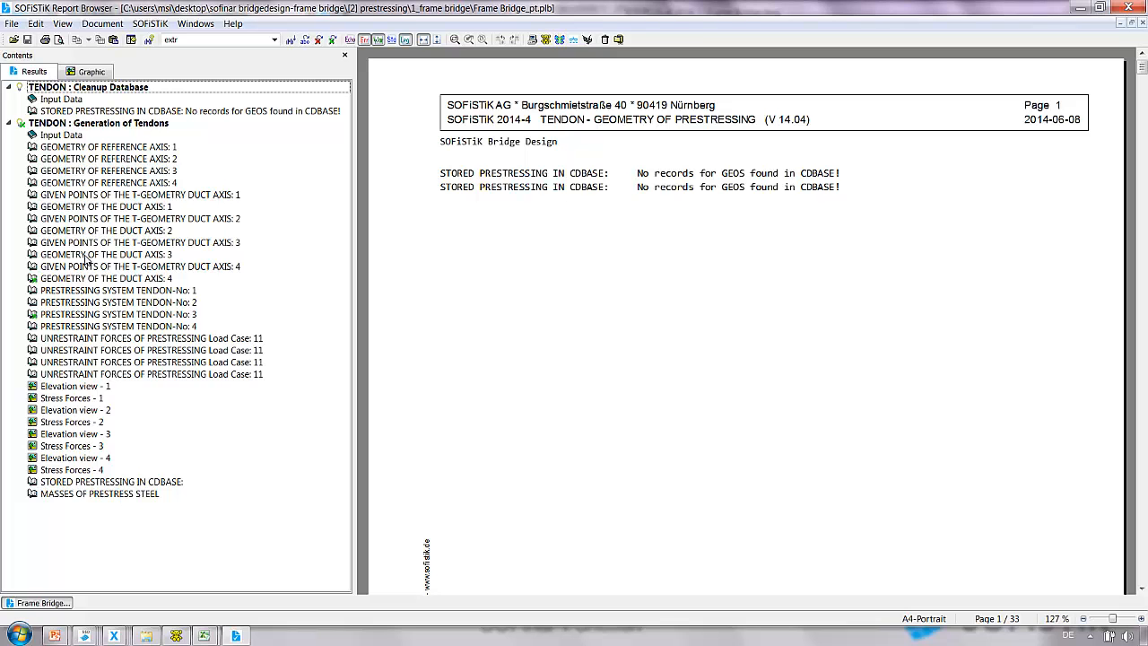
left_click(88, 290)
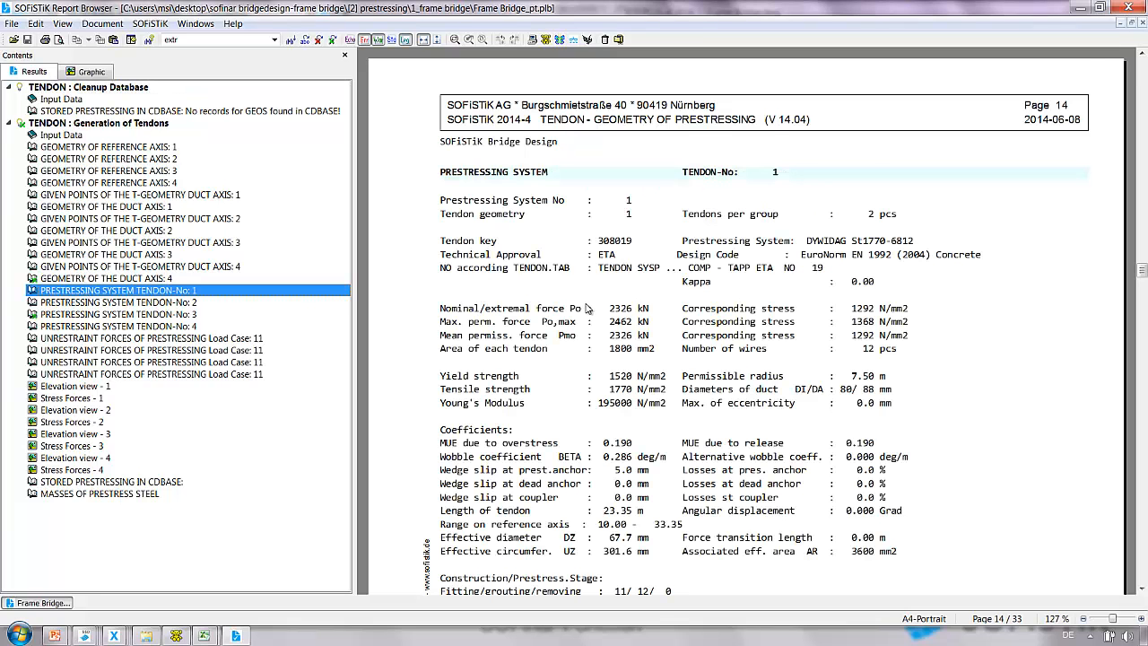
scroll(587, 308, "down", 1)
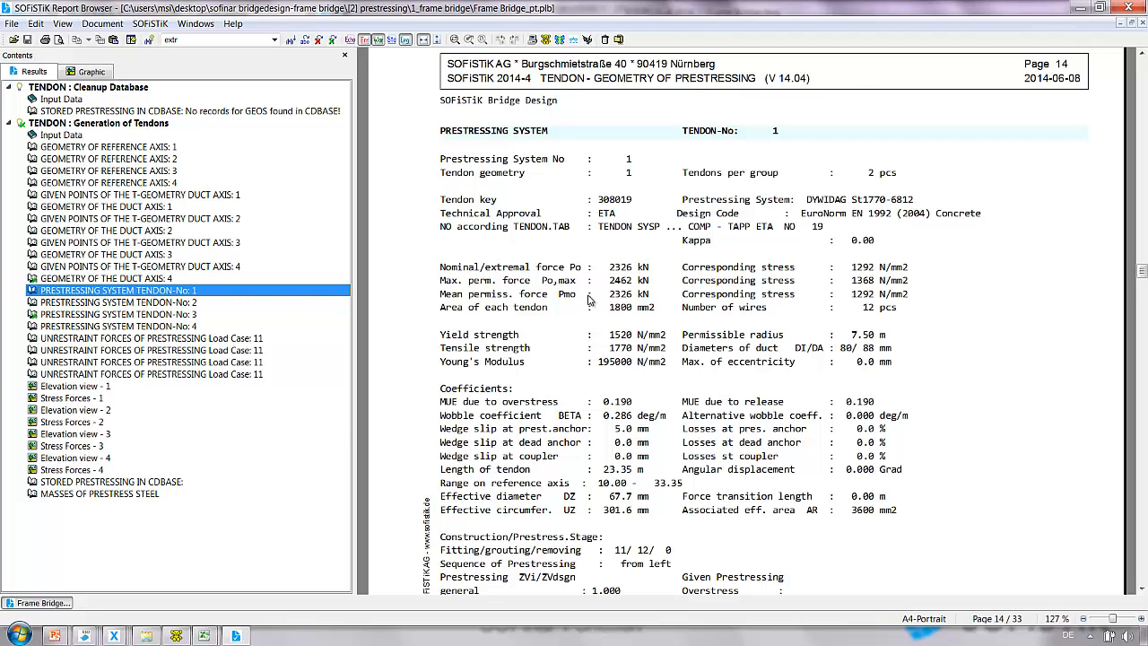